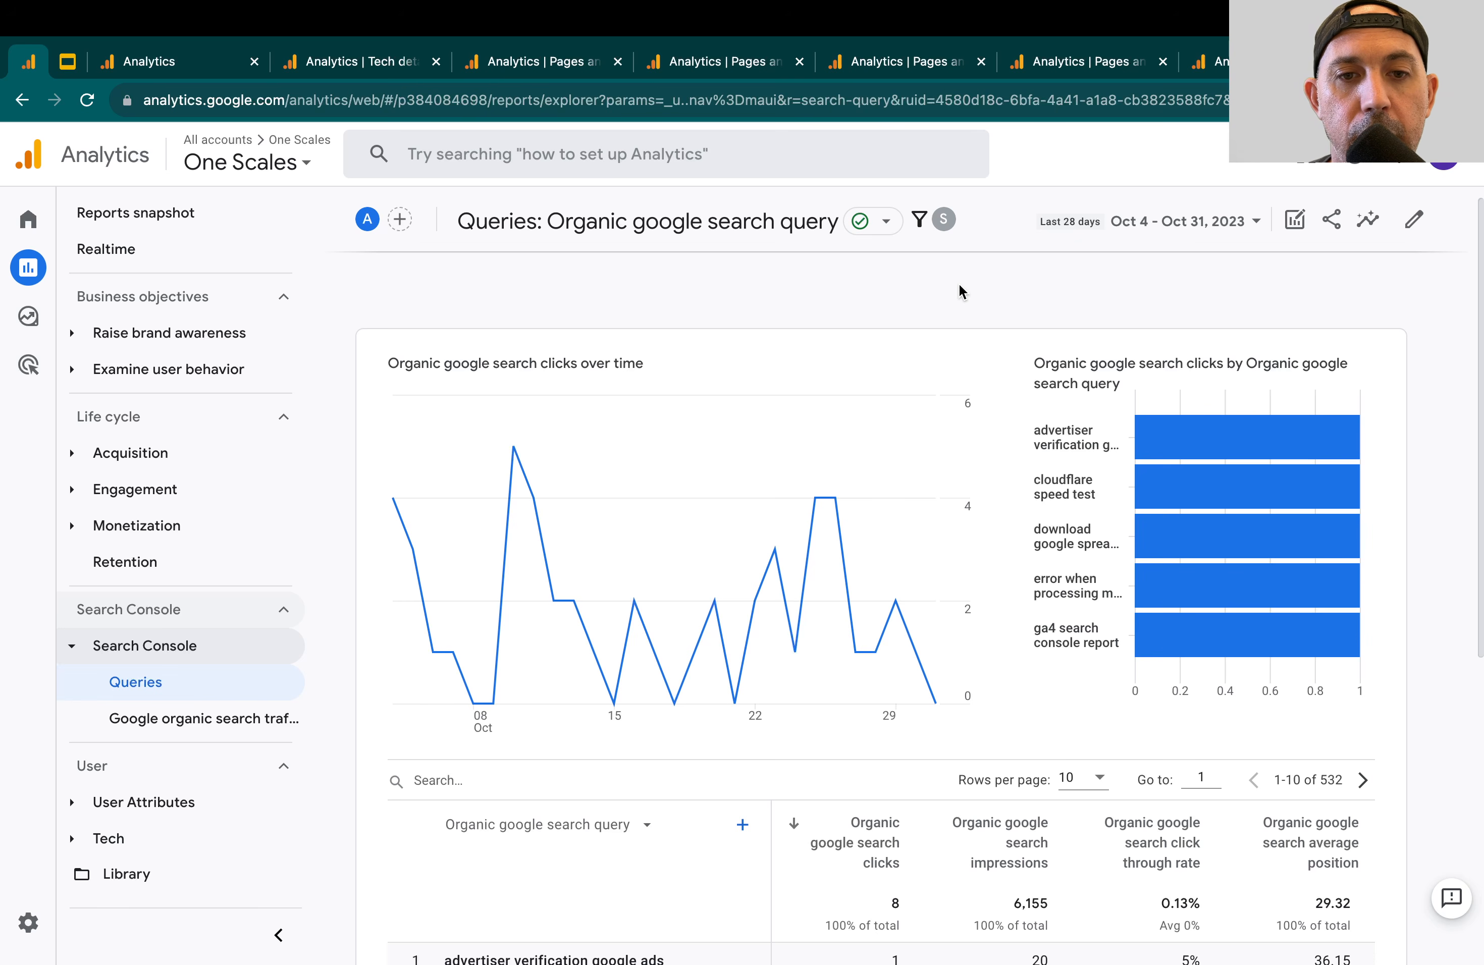
Switch to the Google Slides deck and review its numbered outline of SEO reports for GA4
left_click(68, 91)
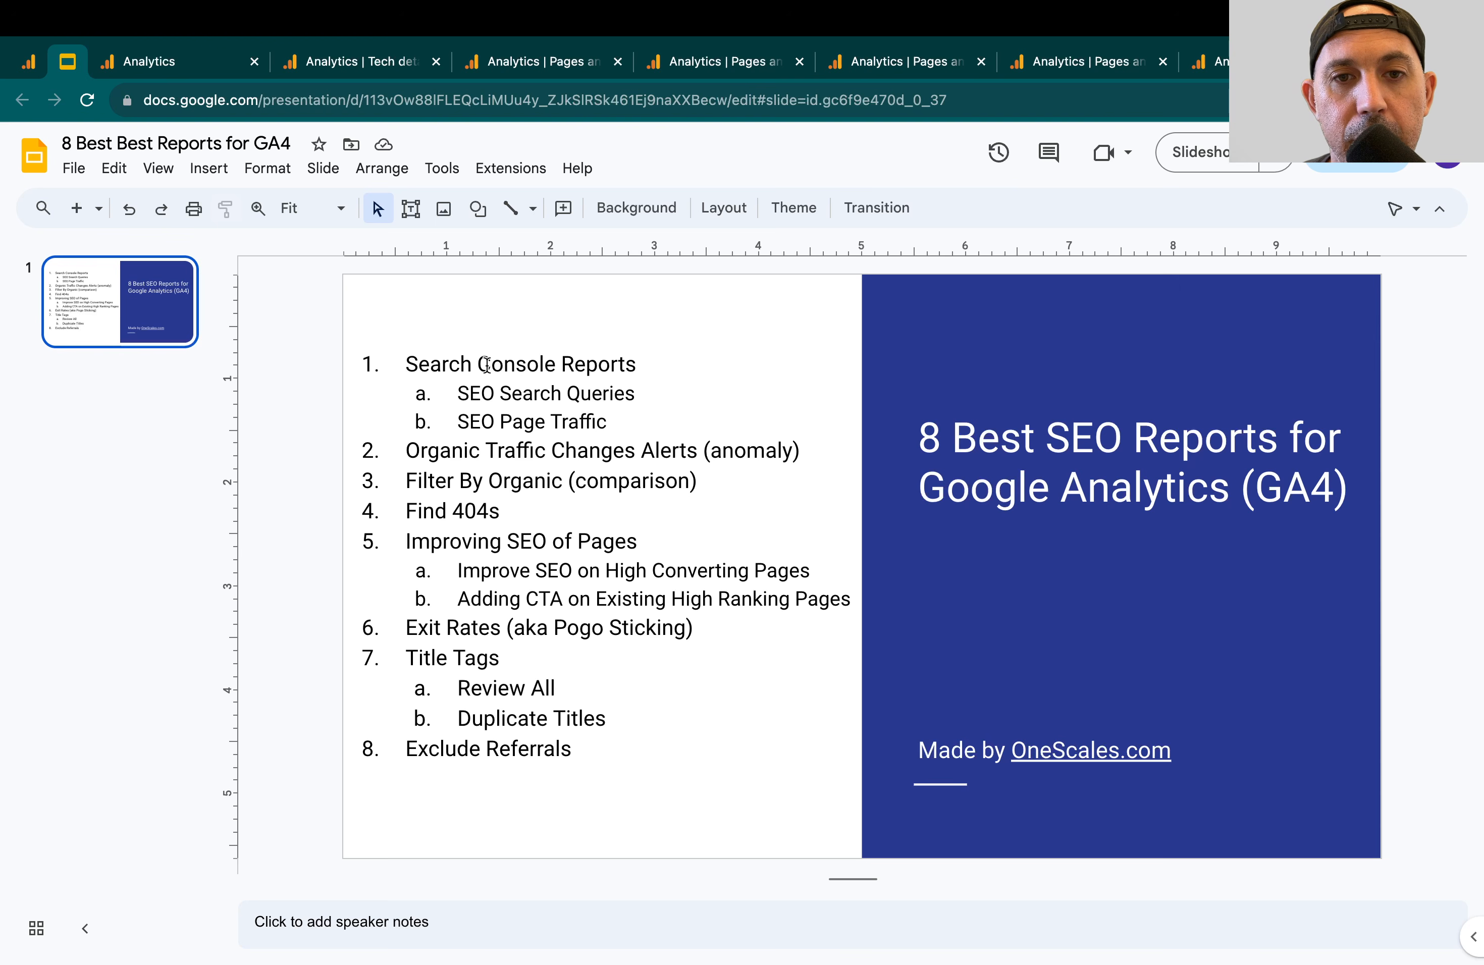
left_click(487, 363)
double_click(487, 364)
left_click(487, 364)
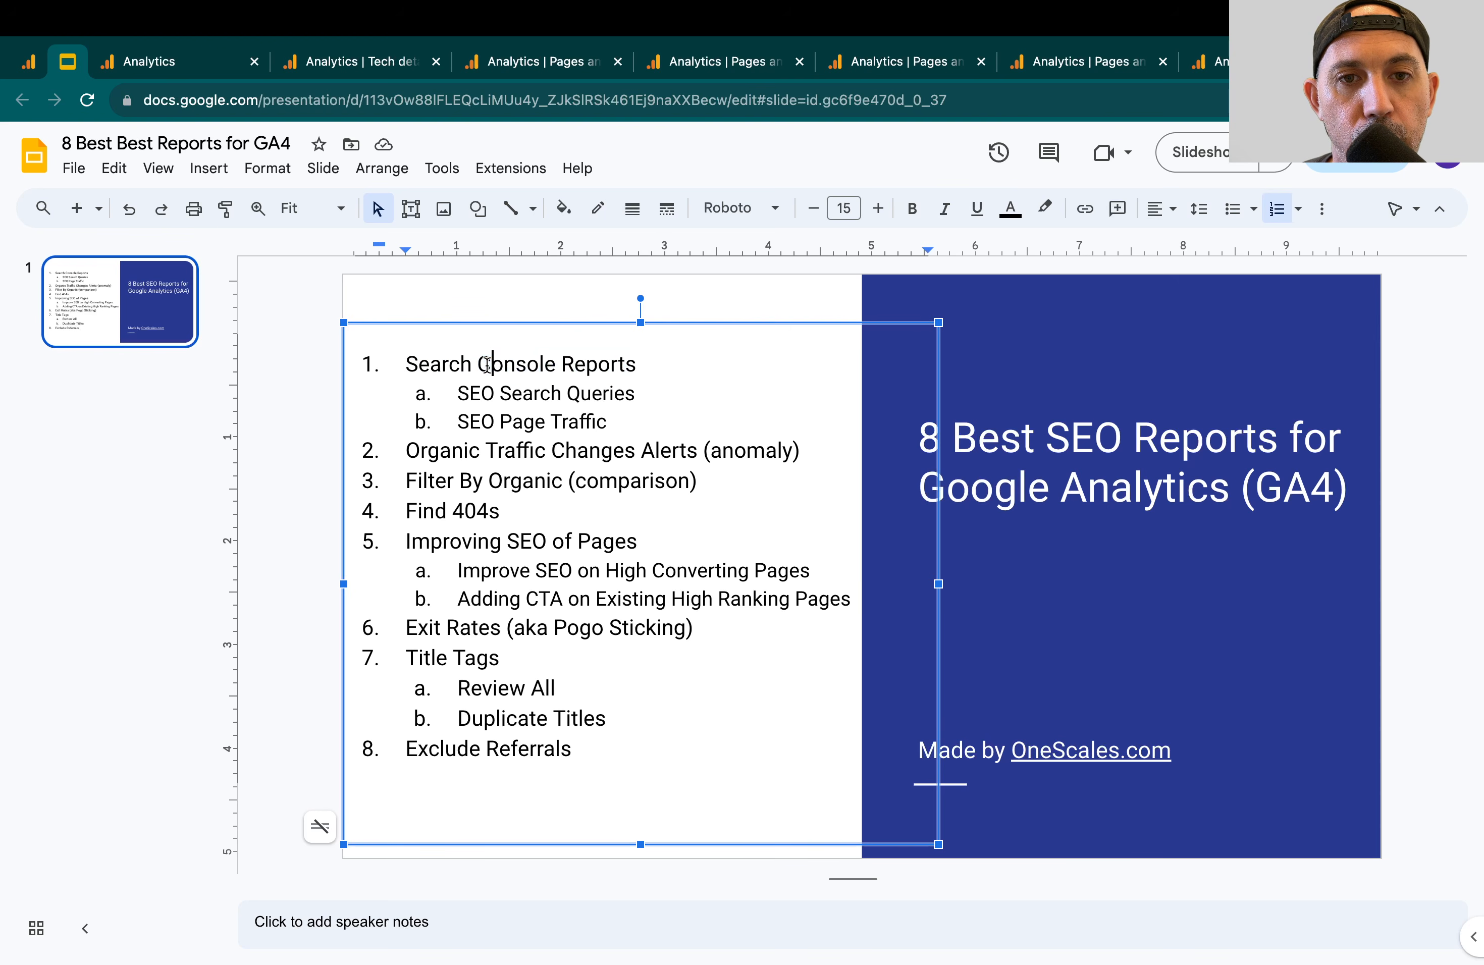
left_click(509, 300)
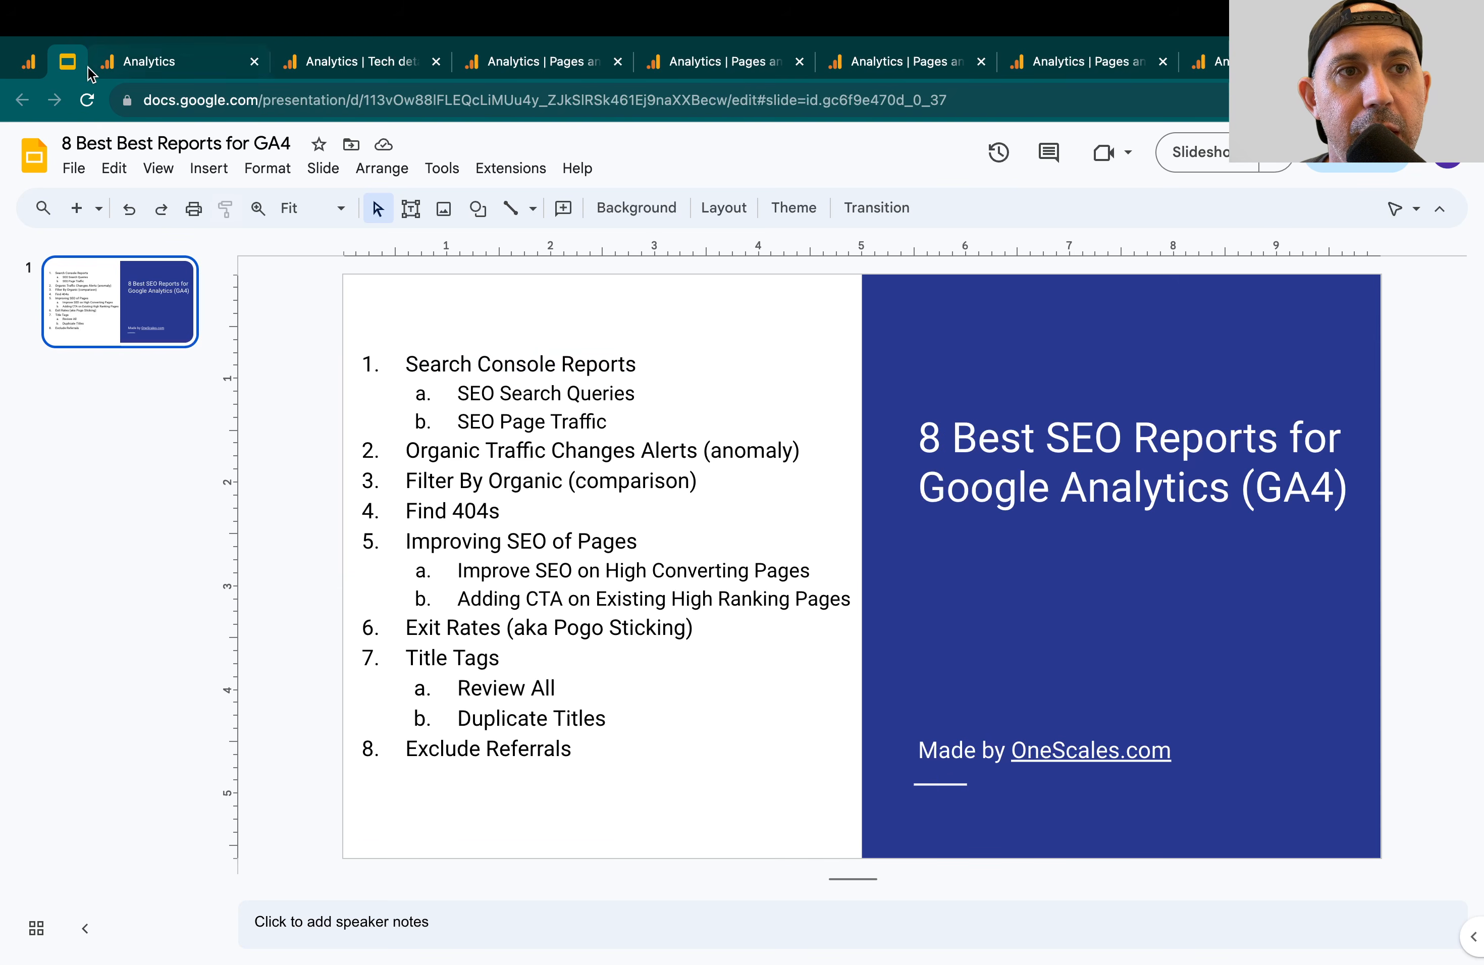
Move the Google Analytics browser tab after the slides tab and open the property's Search Console product links in Admin
left_click(30, 58)
left_click_drag(29, 57, 70, 60)
mouse_move(70, 611)
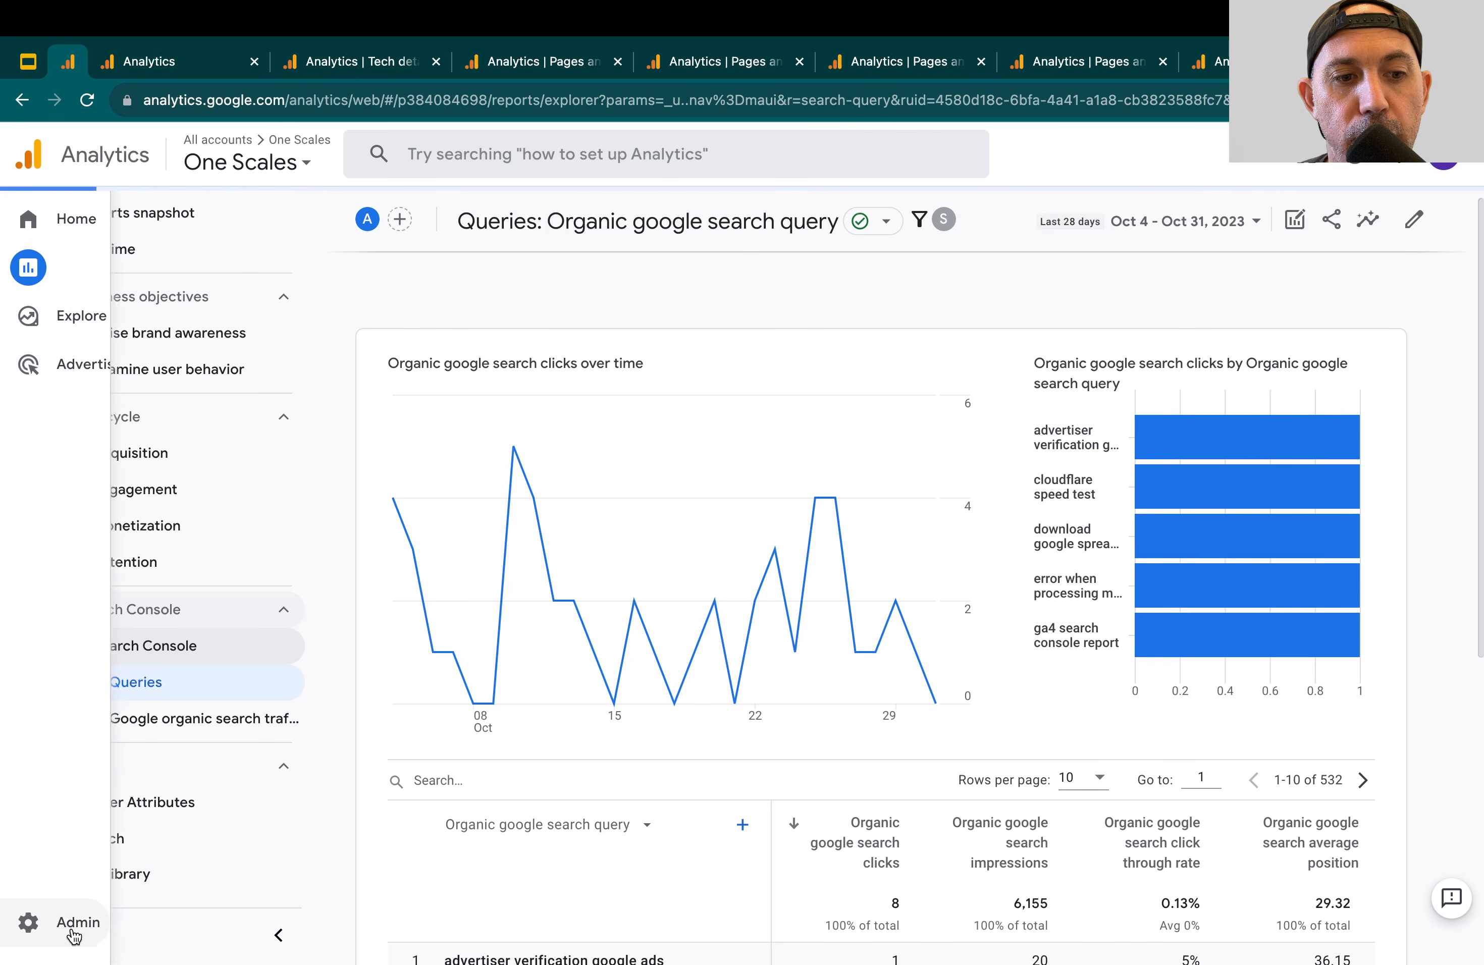
left_click(72, 926)
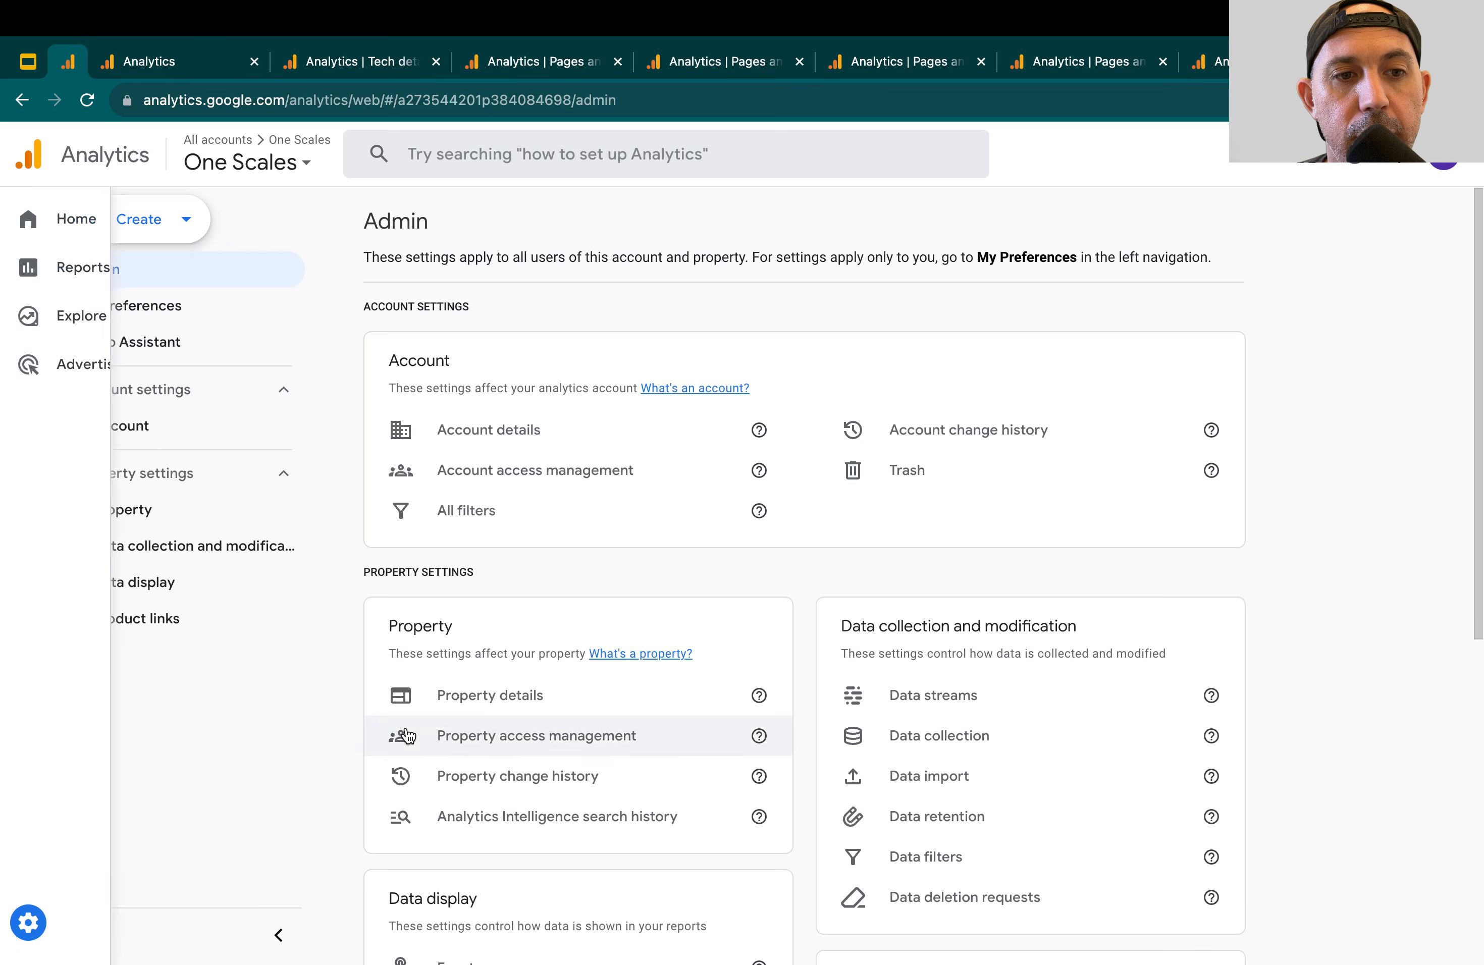
left_click(197, 620)
scroll(228, 762, "down", 3)
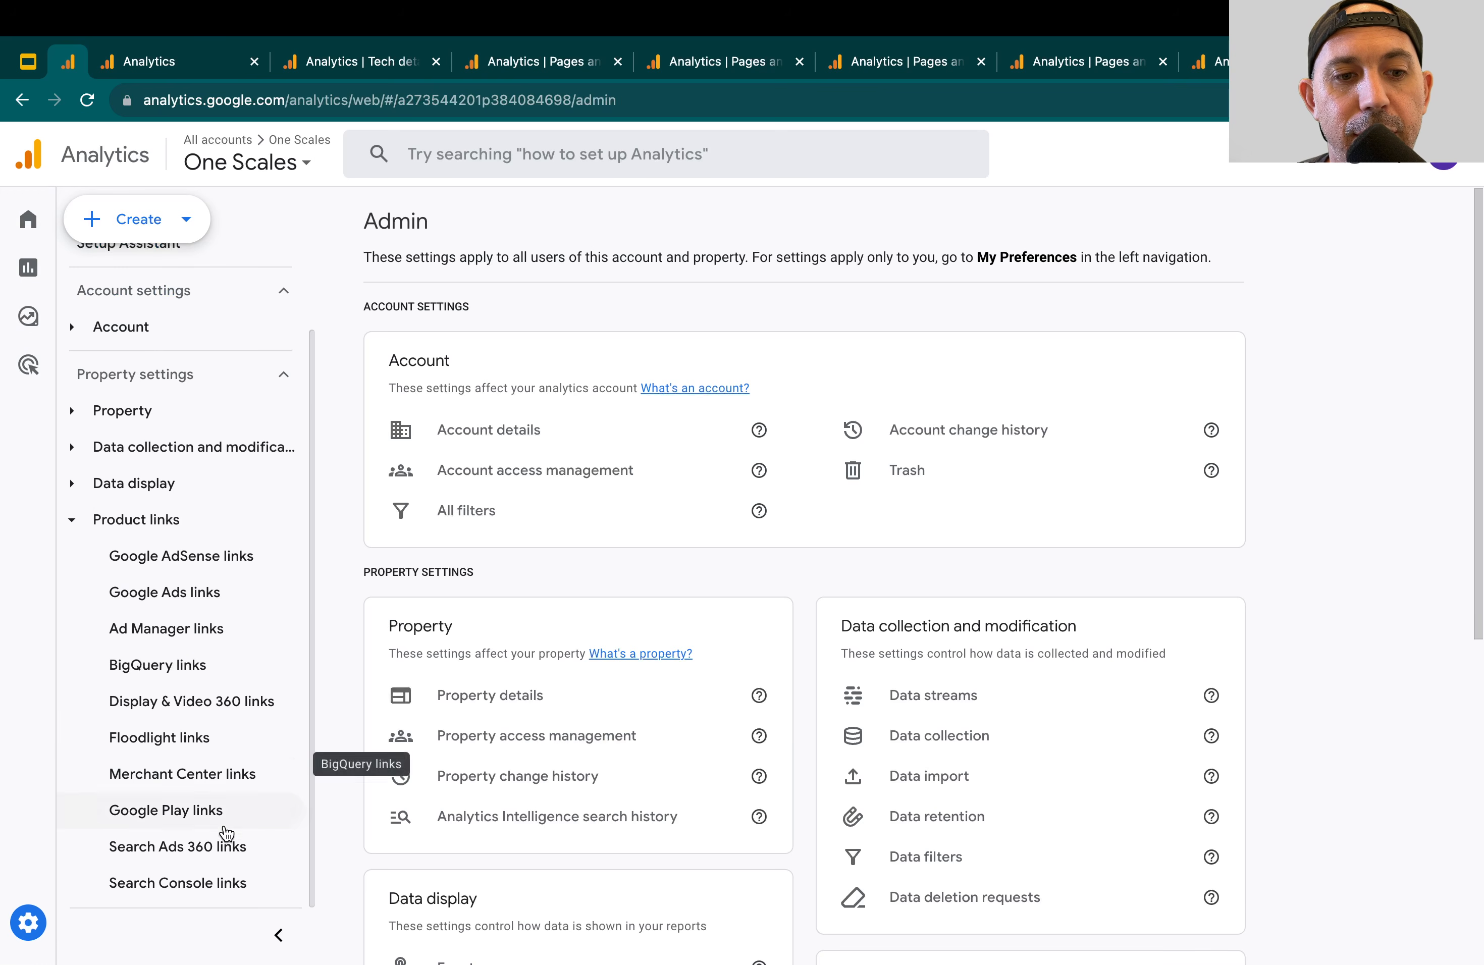
left_click(220, 883)
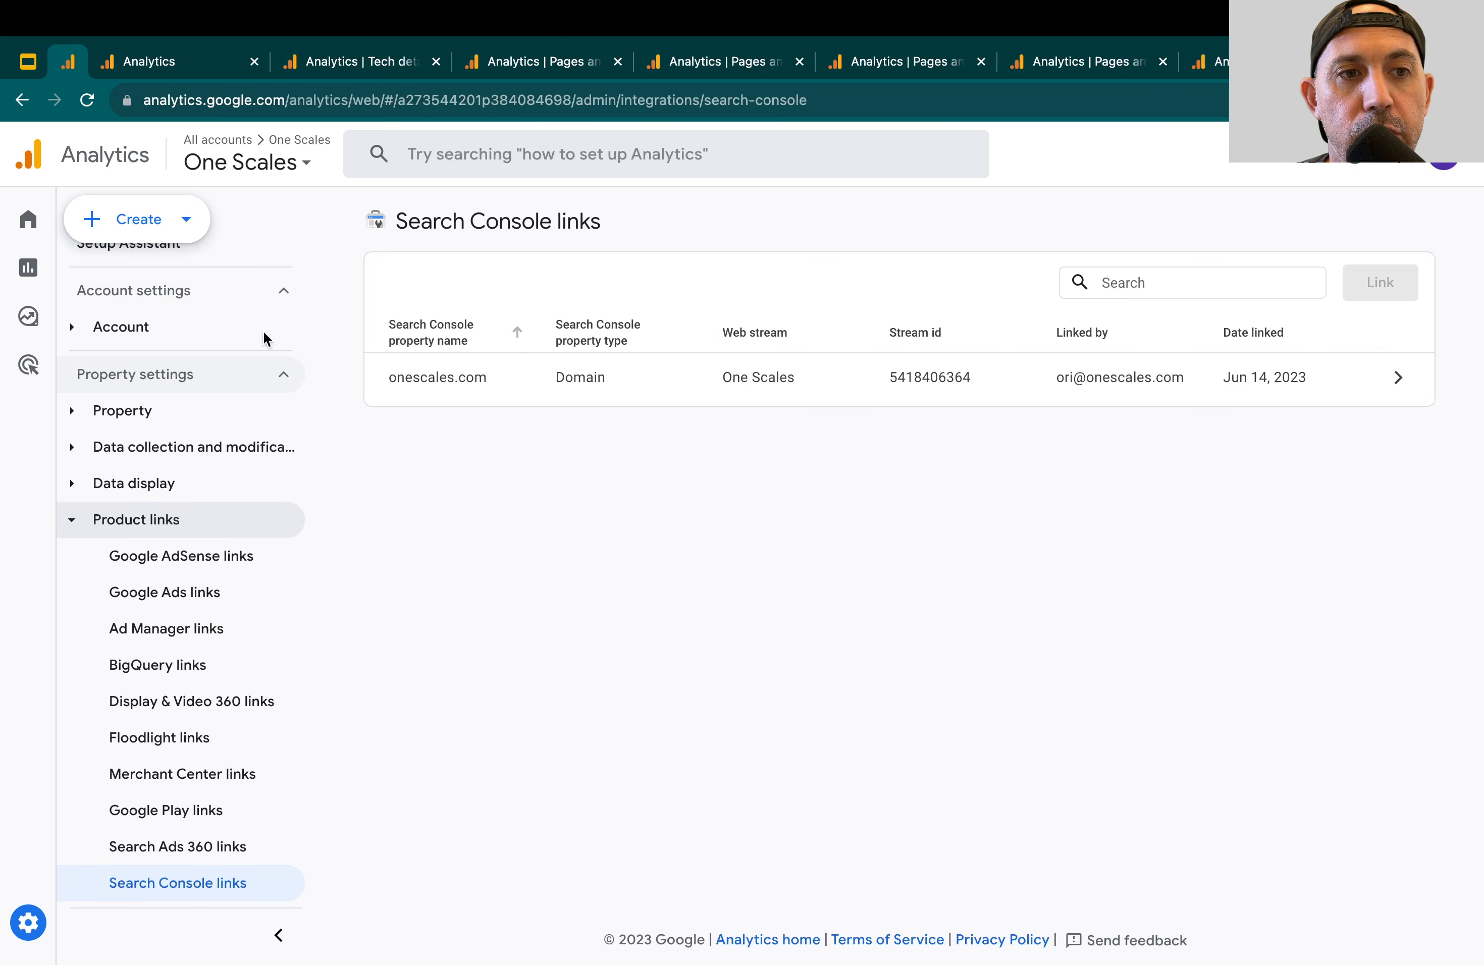
Find the Search Console collection in the reports Library and check its available publishing actions
left_click(34, 275)
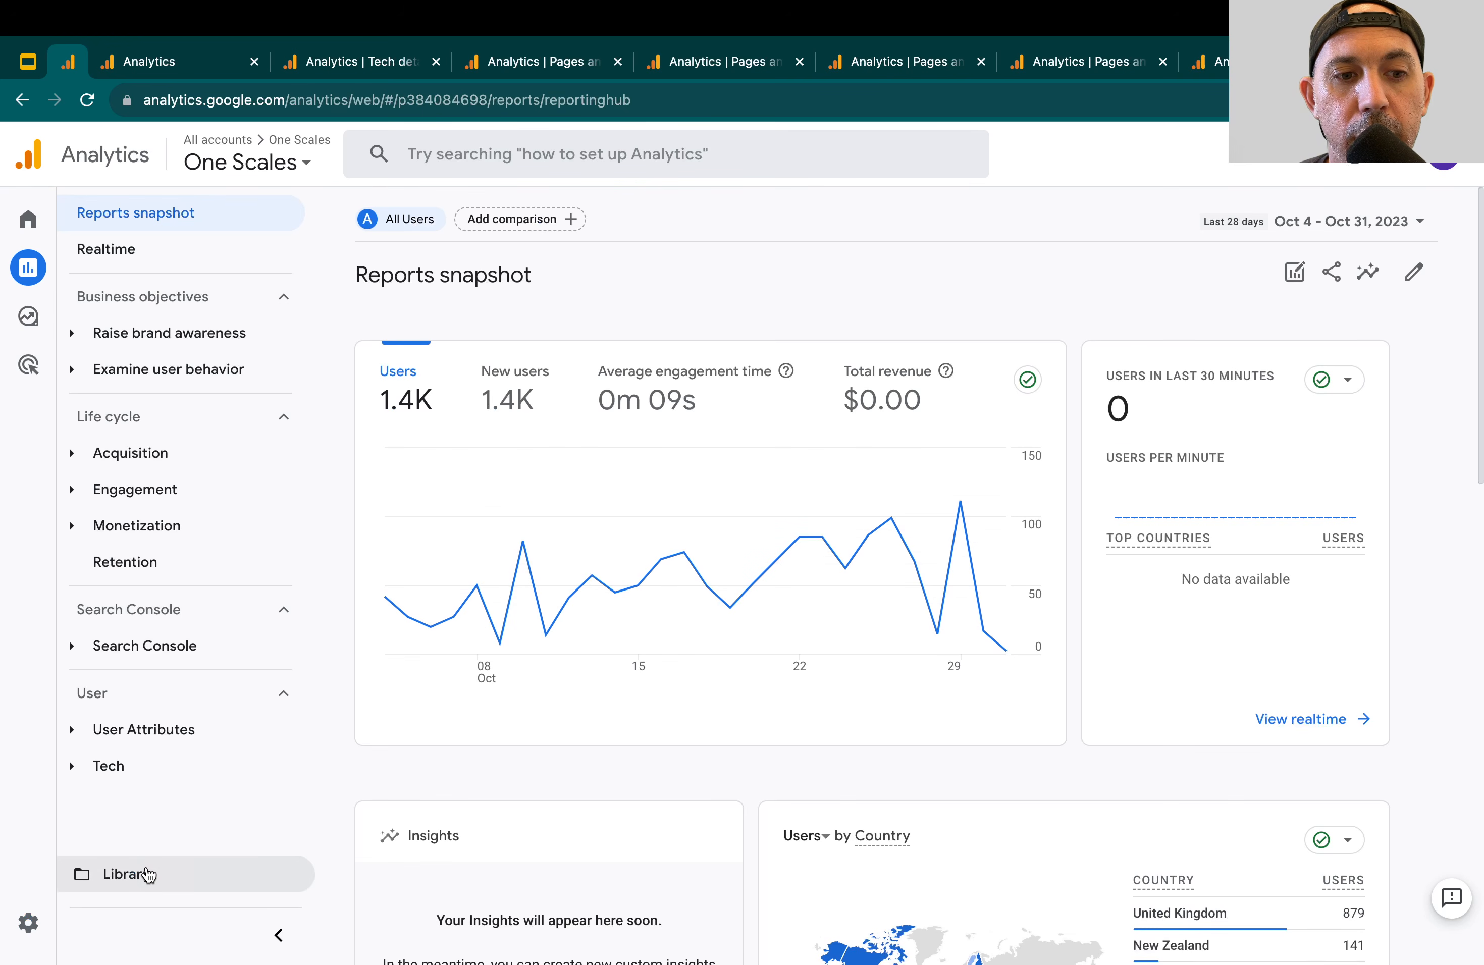
left_click(144, 874)
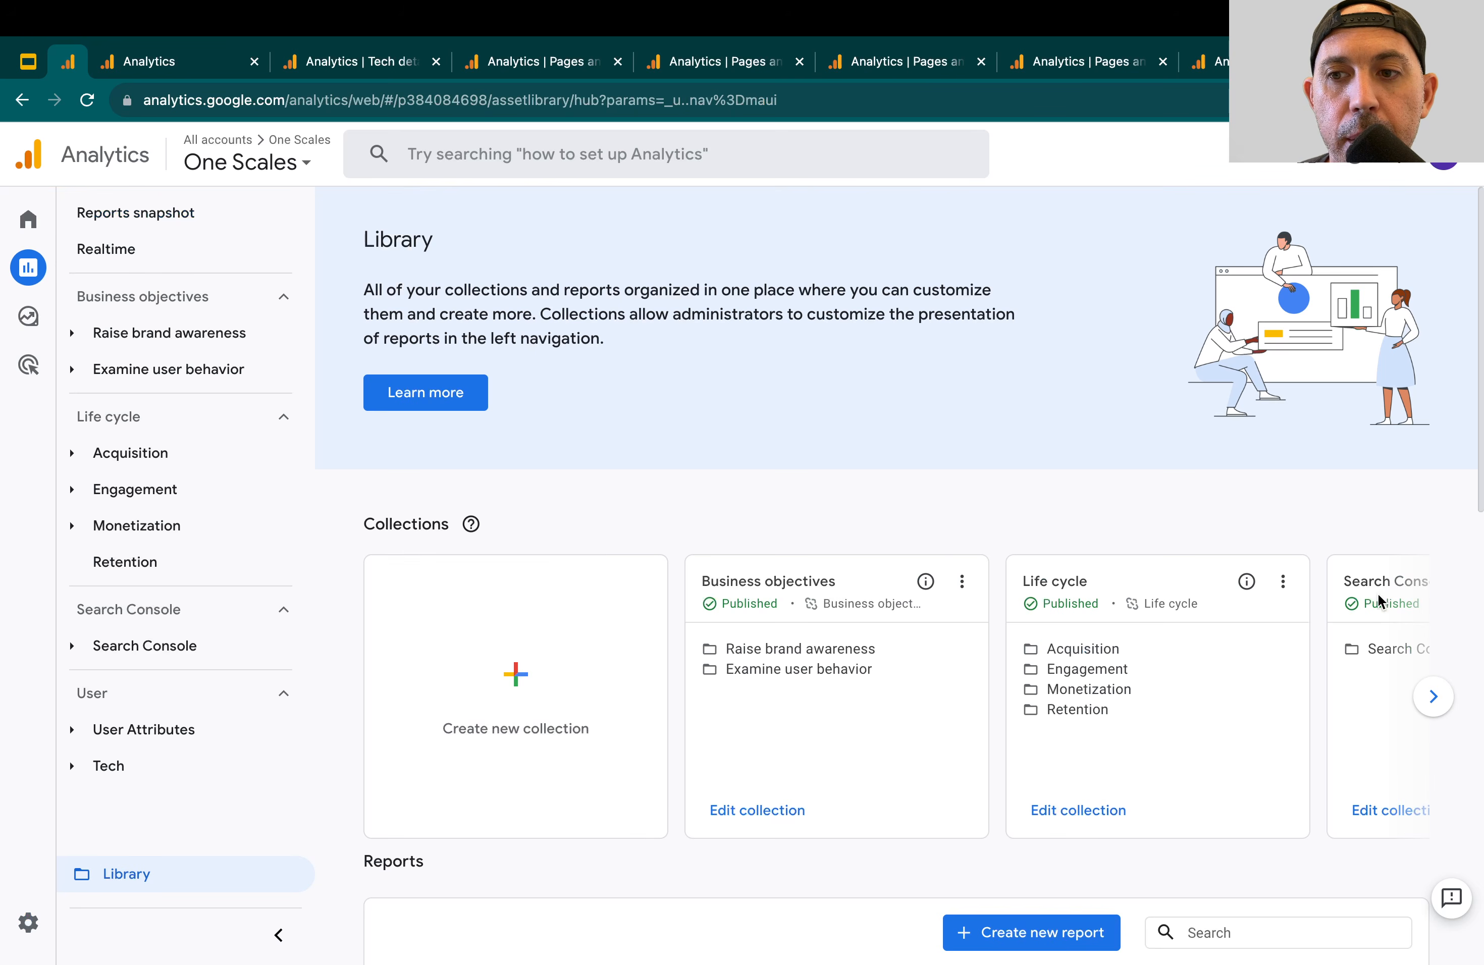
left_click(1432, 698)
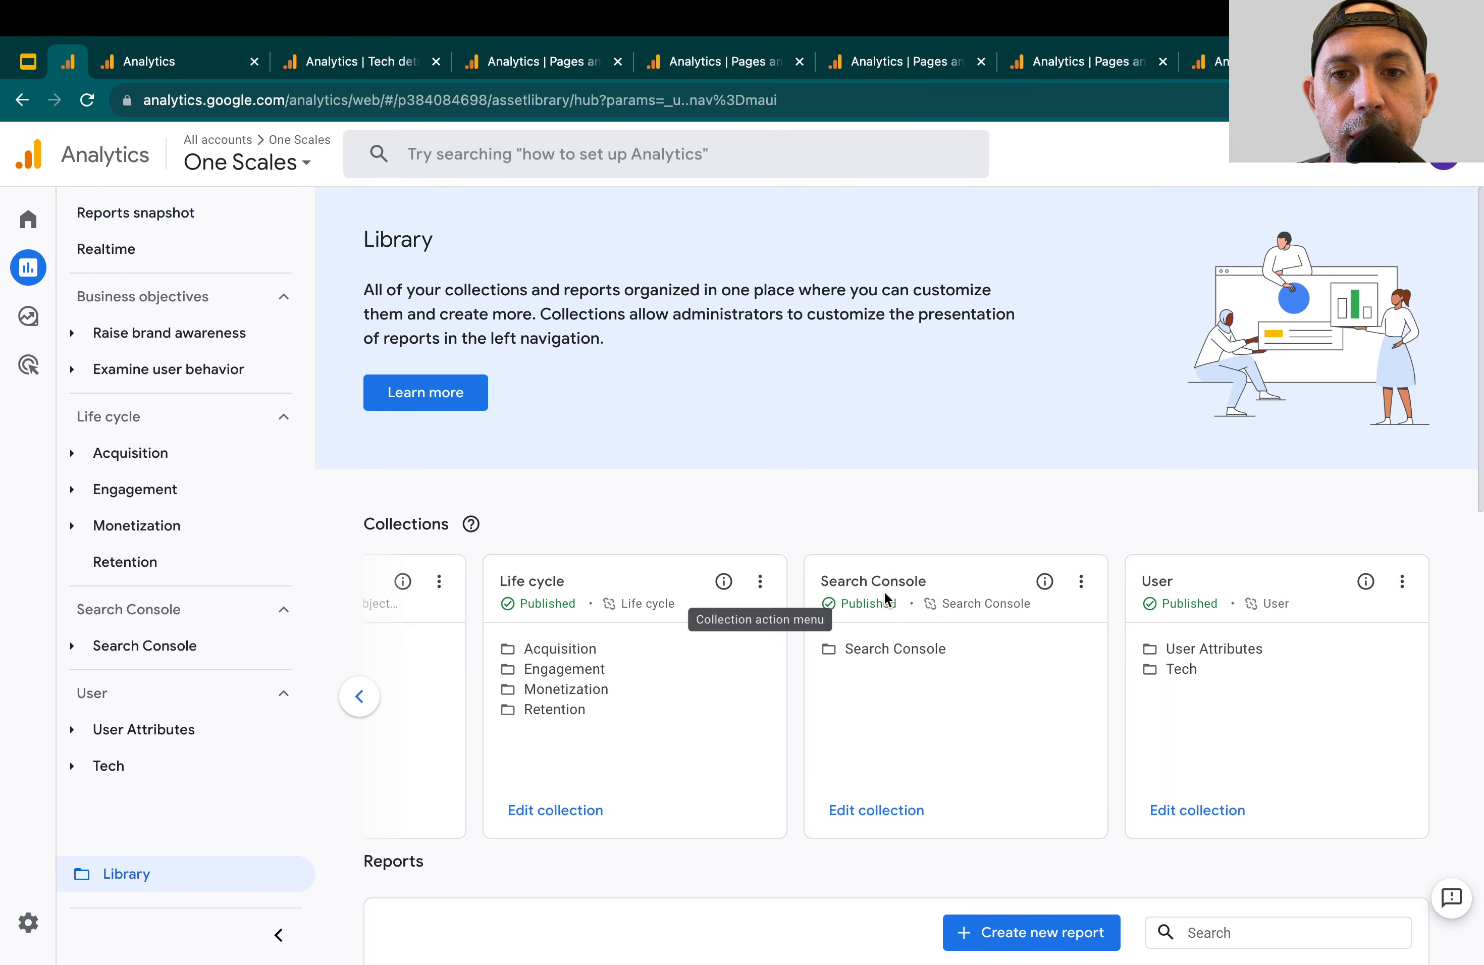
left_click(1079, 589)
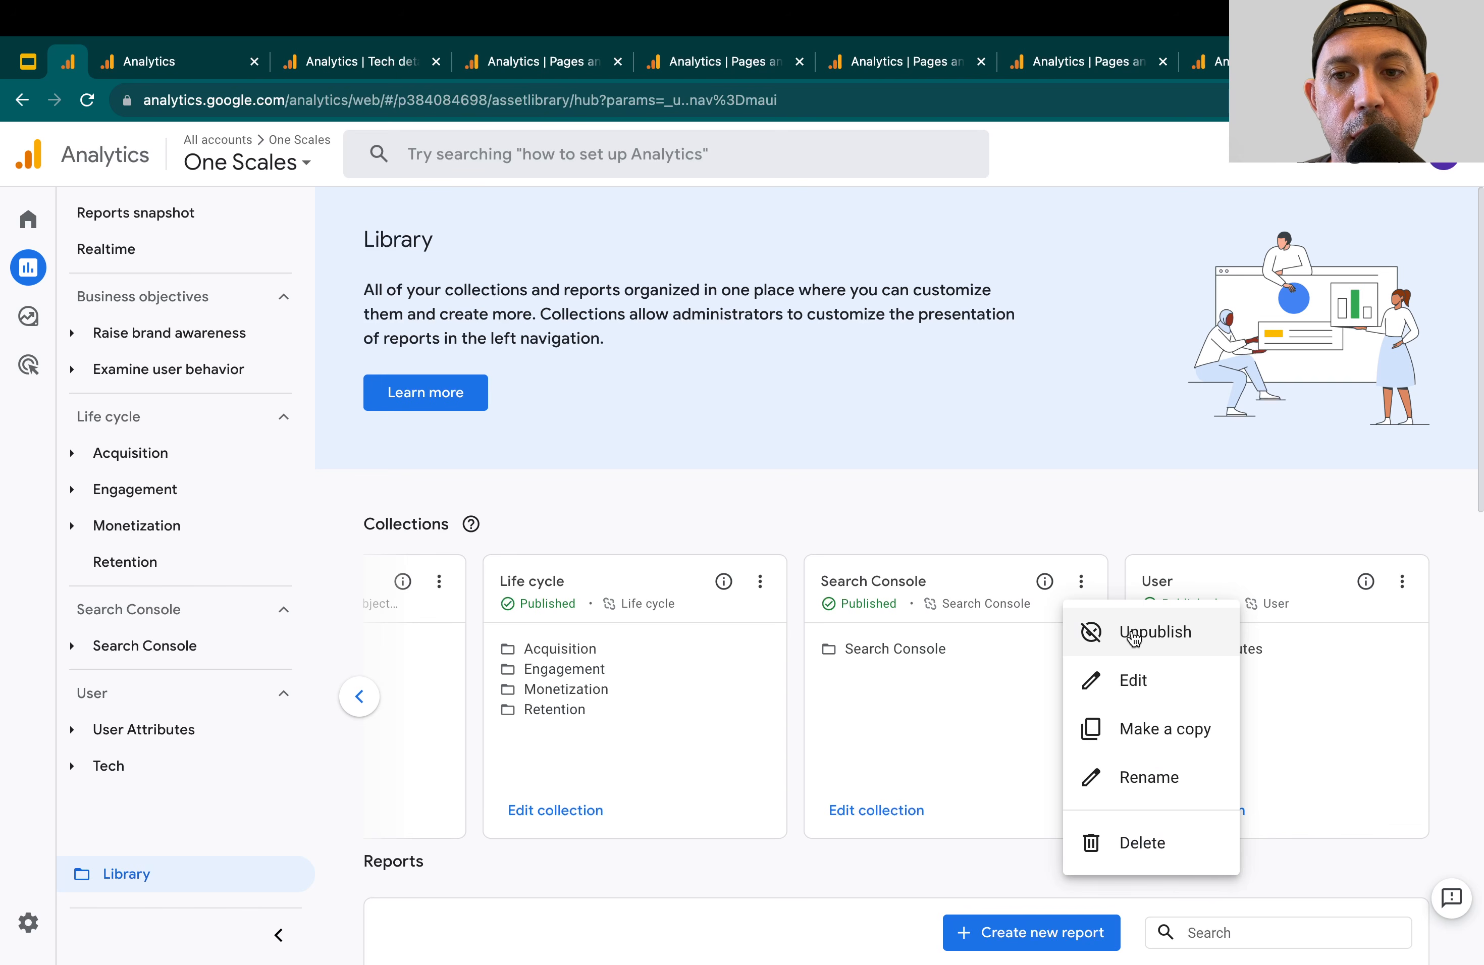
left_click(1115, 488)
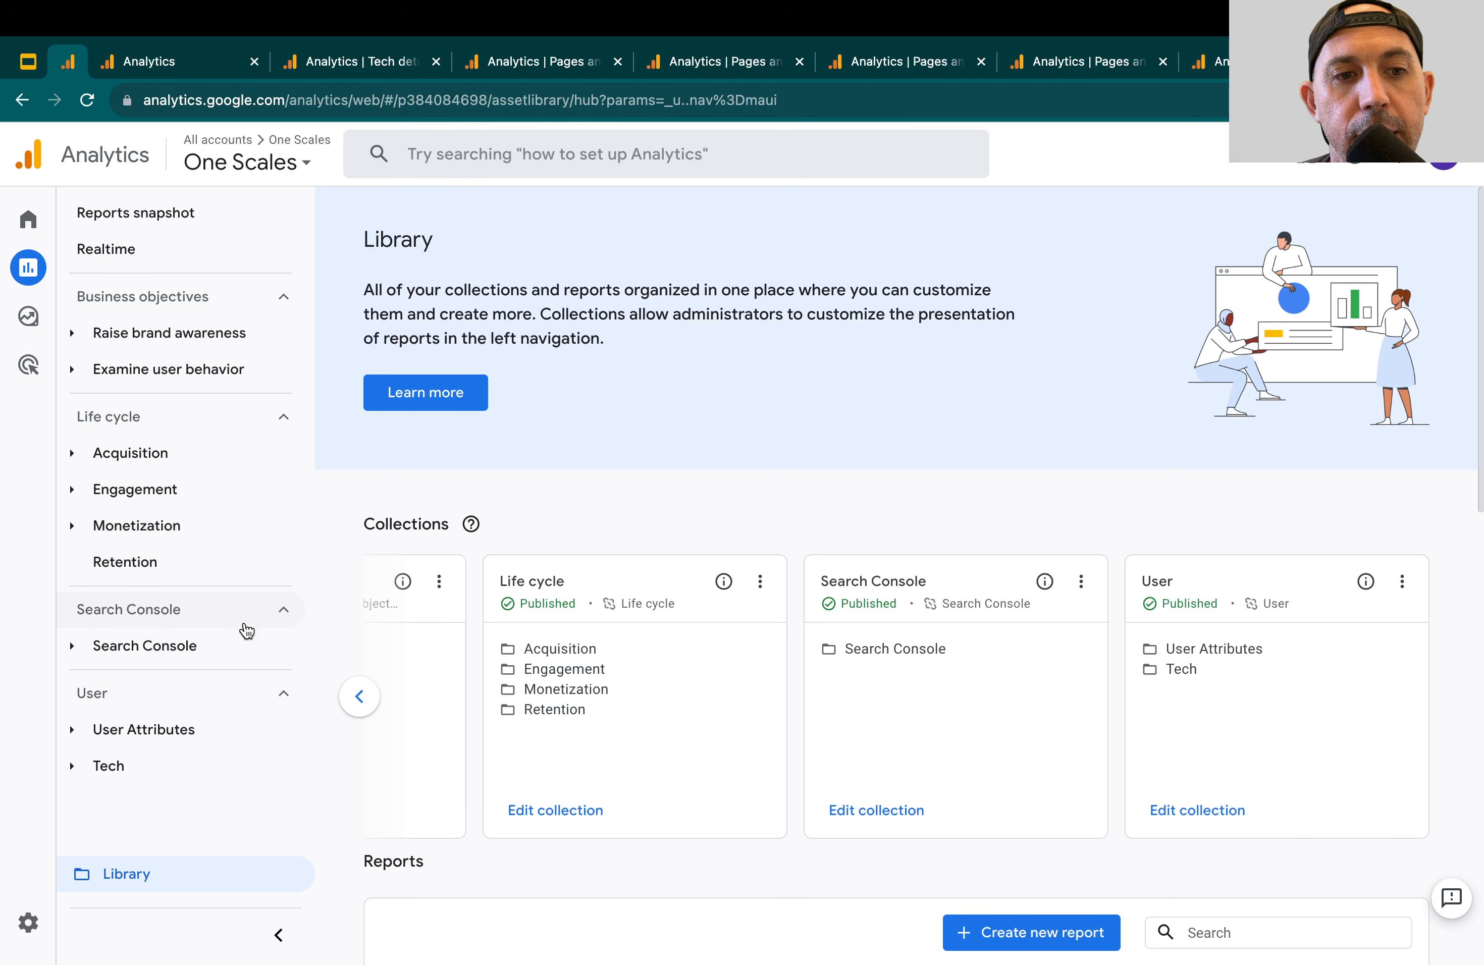
Open the Search Console Queries report and examine clicks, impressions, click-through rate and average position per query
left_click(158, 645)
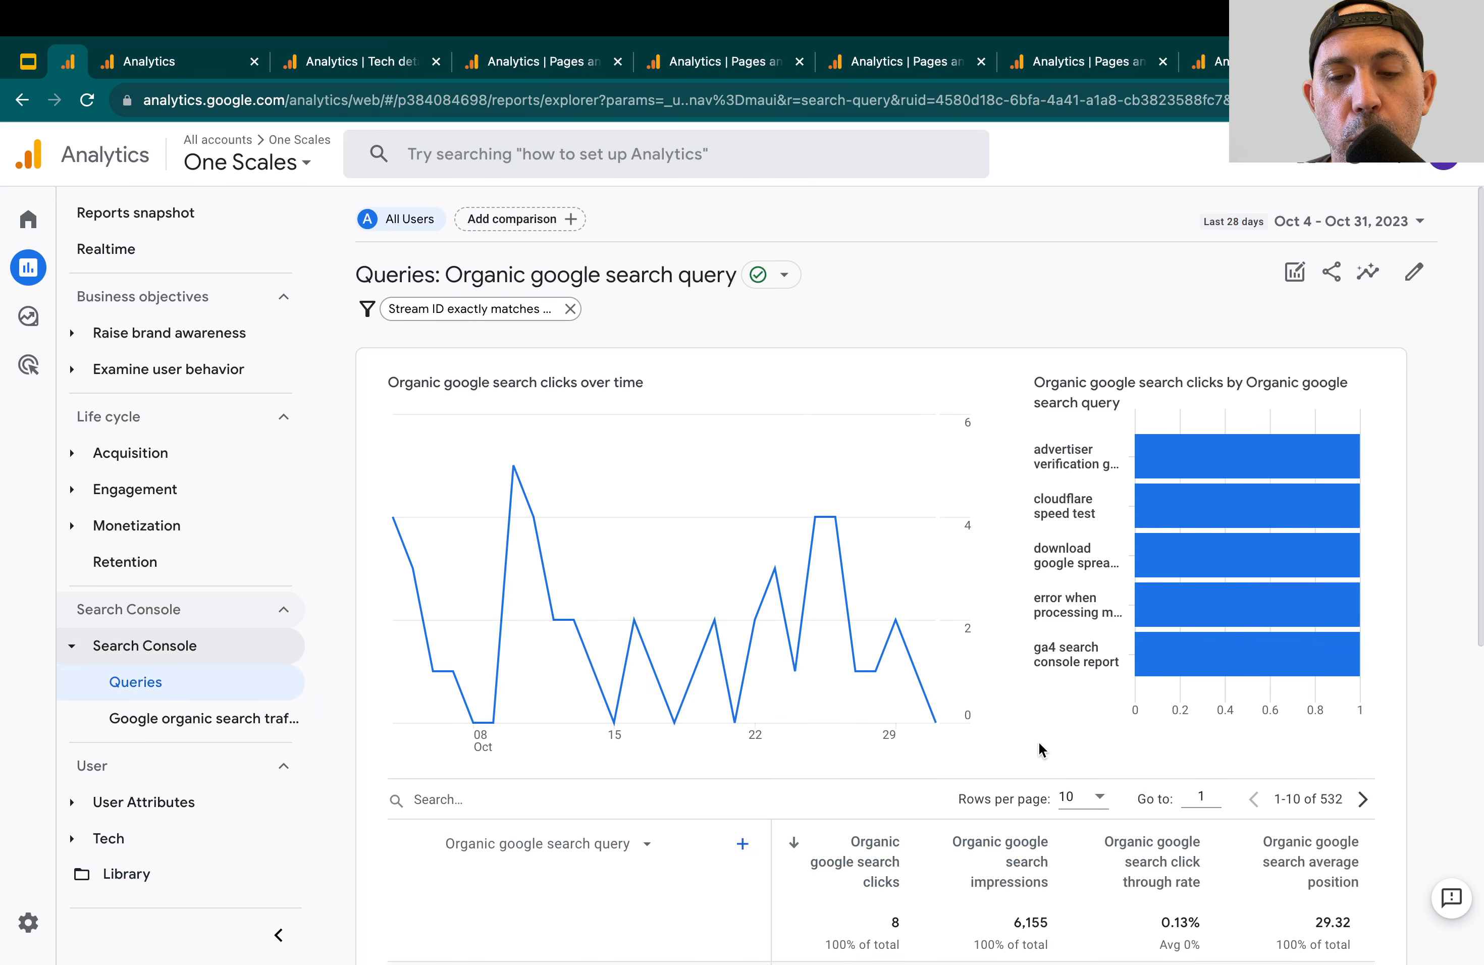
scroll(1039, 742, "down", 2)
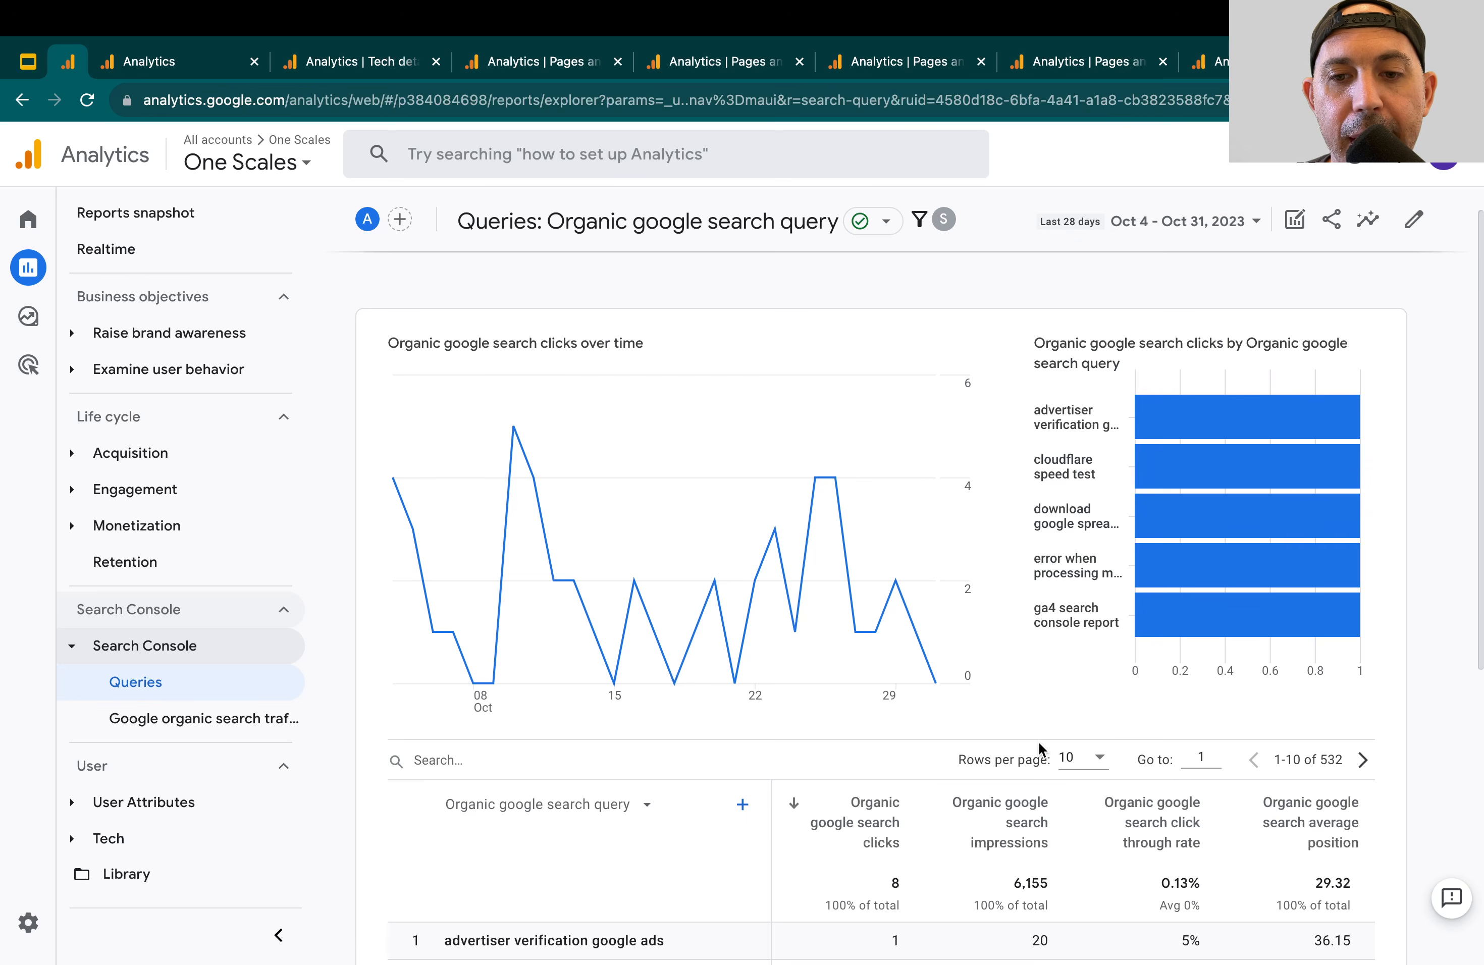
scroll(1038, 742, "down", 3)
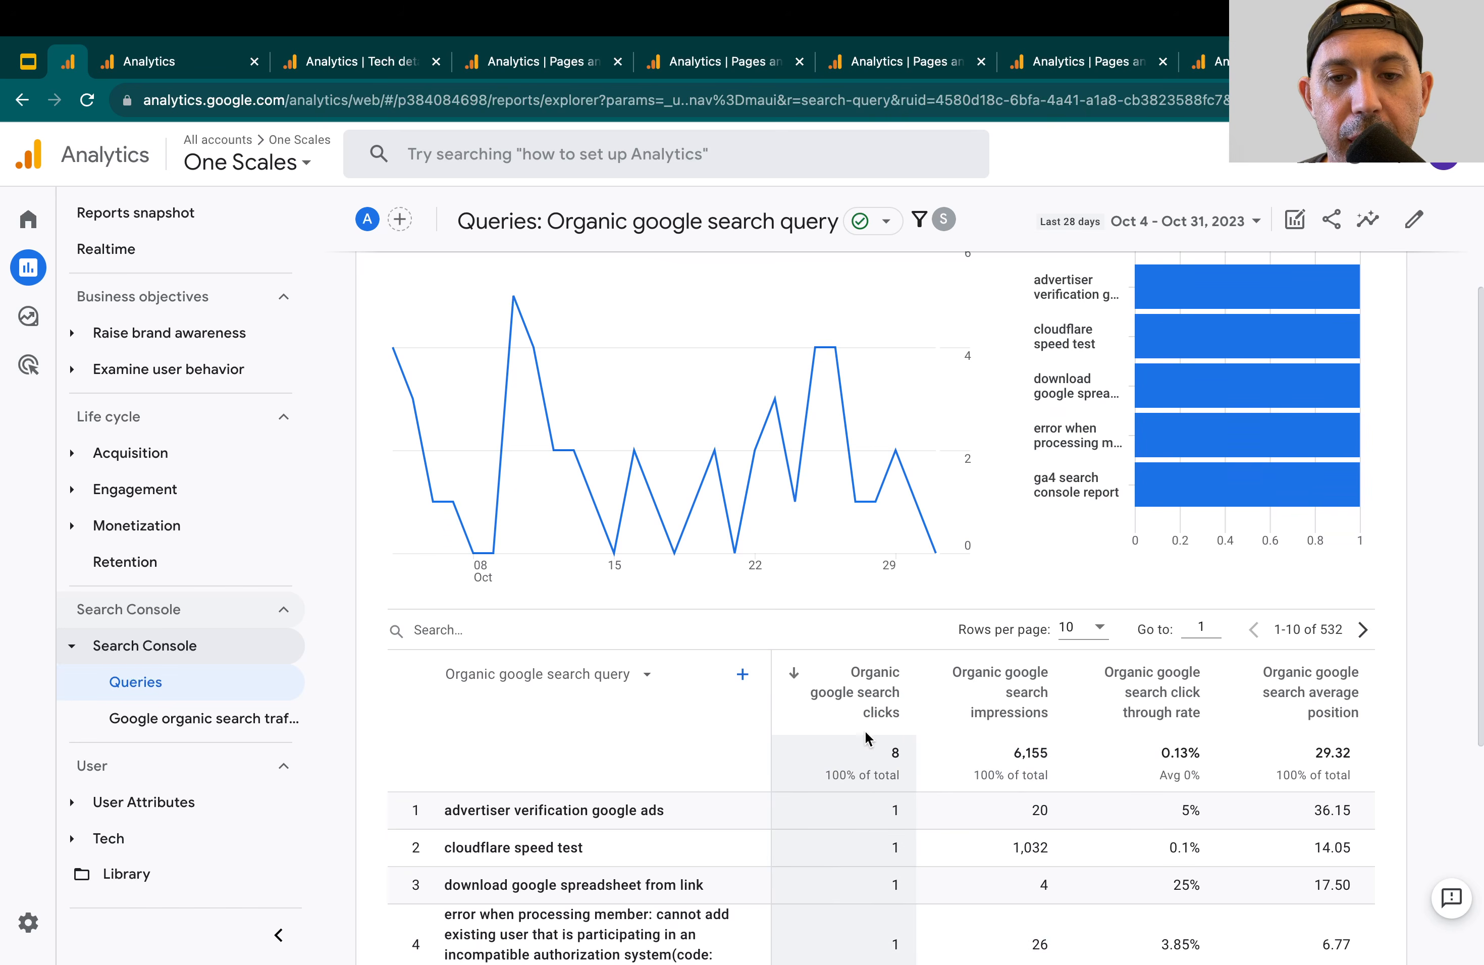
scroll(853, 823, "down", 3)
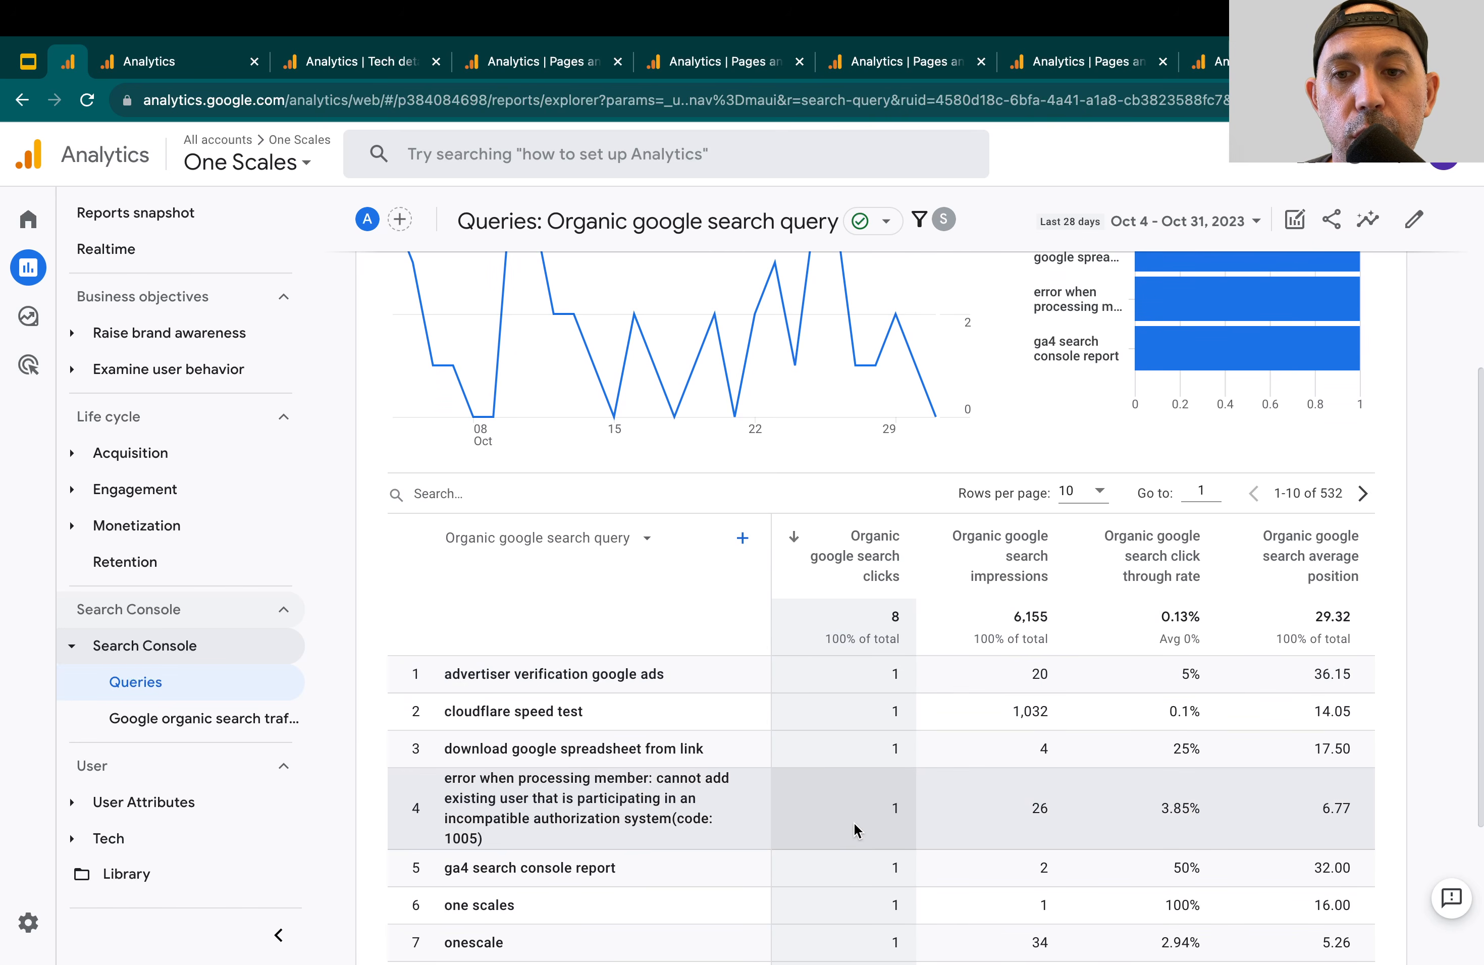
scroll(978, 768, "down", 3)
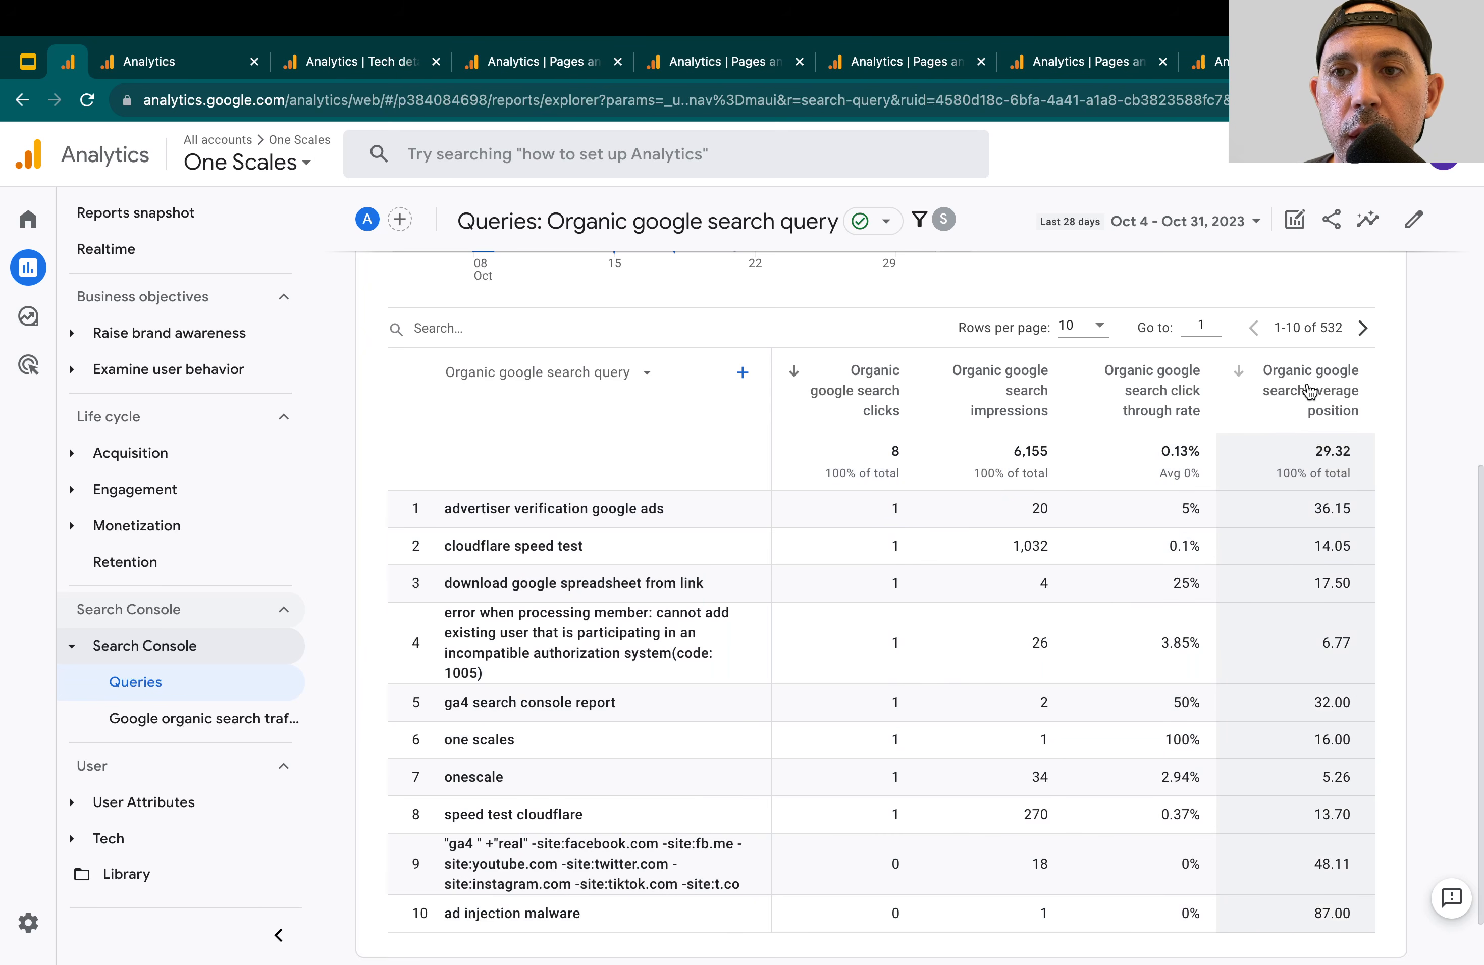
Sort the queries table by organic google search average position in ascending order and bring that column into view
left_click(1329, 413)
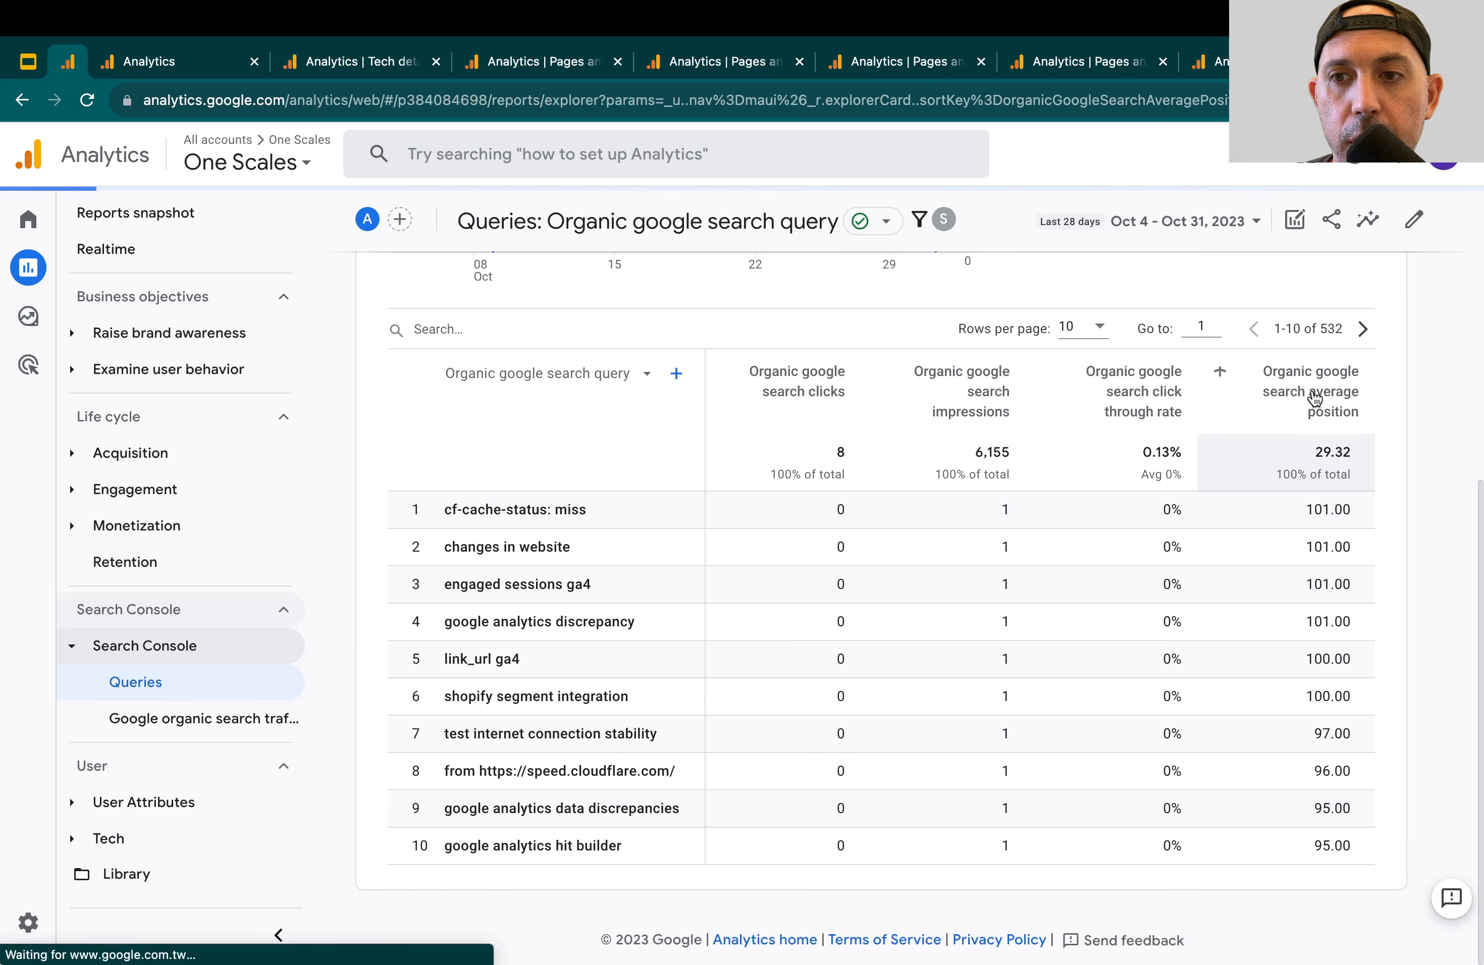
left_click(1314, 399)
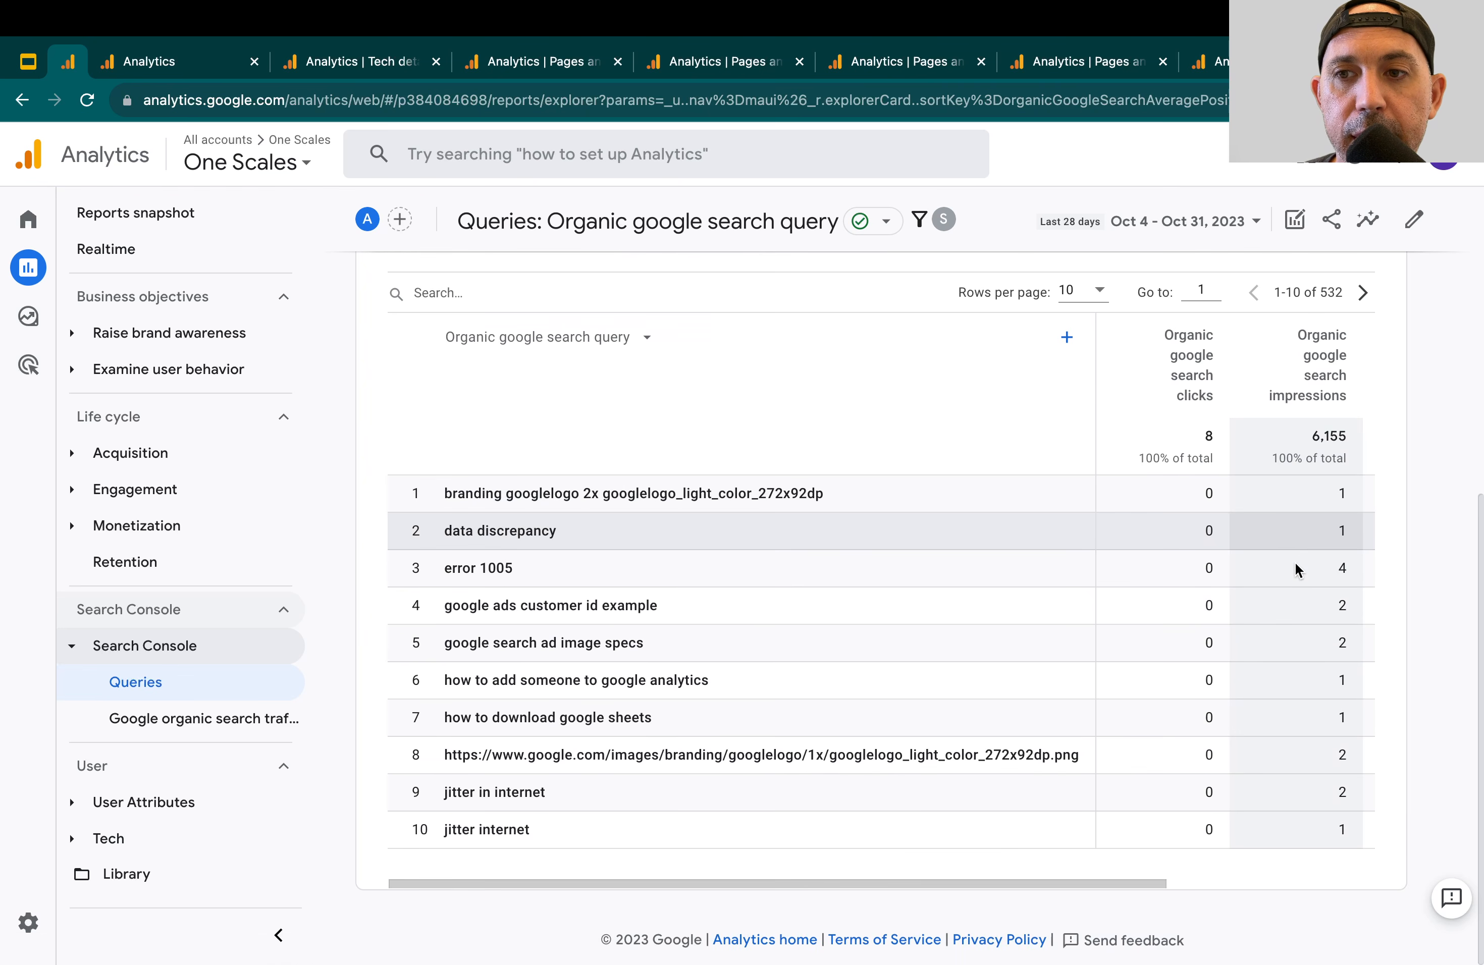
scroll(1203, 567, "right", 5)
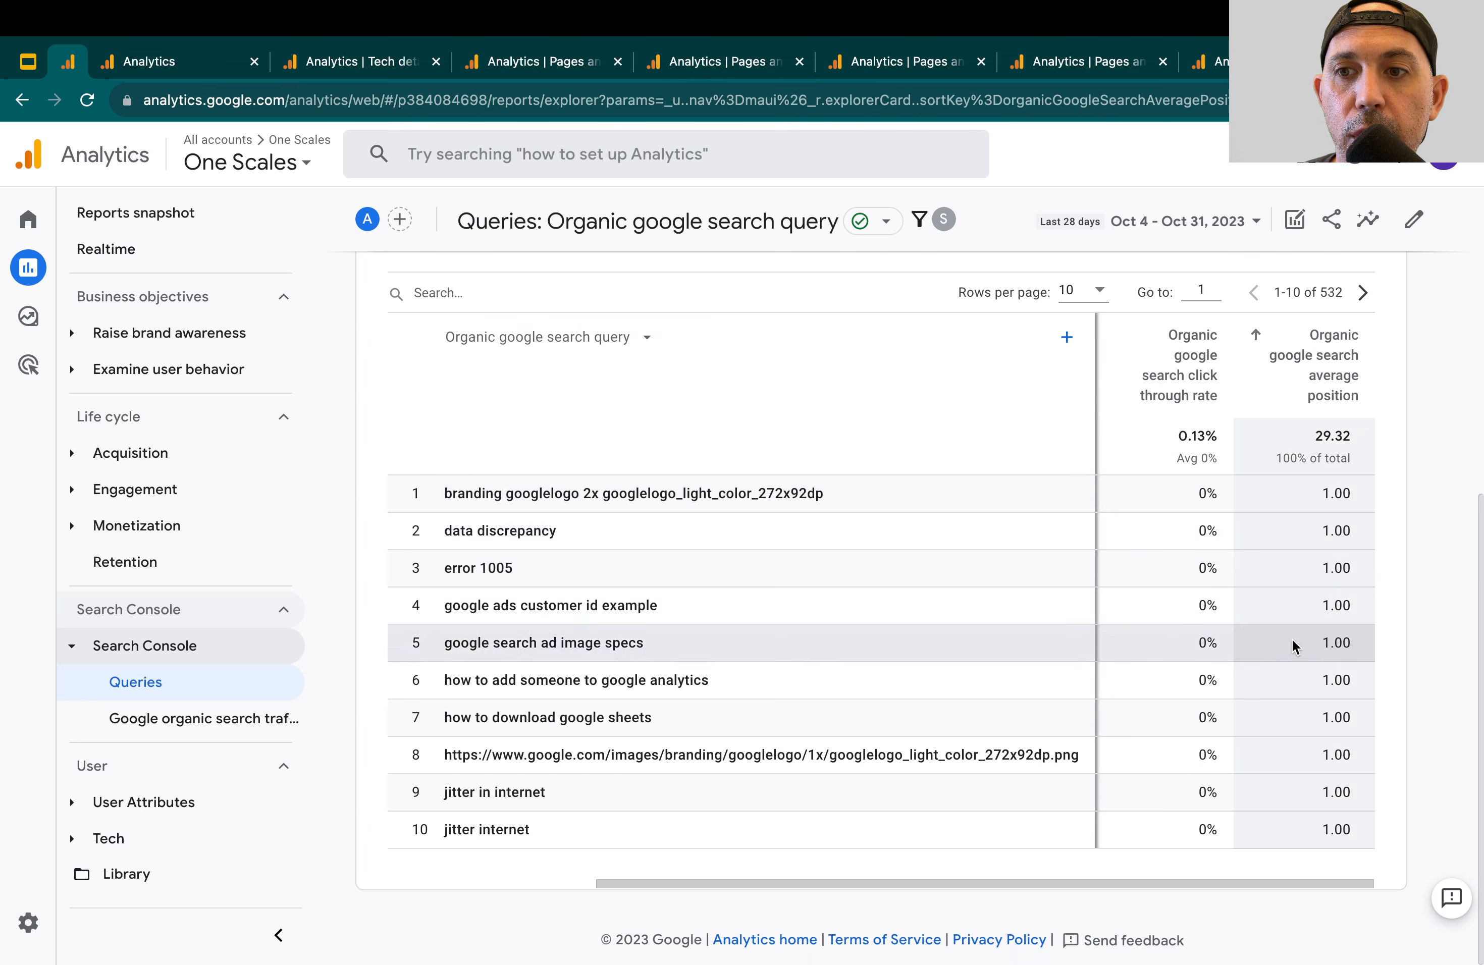
Show 250 rows per page and examine the queries with average positions around 10 to 11
left_click(1082, 291)
left_click(1070, 447)
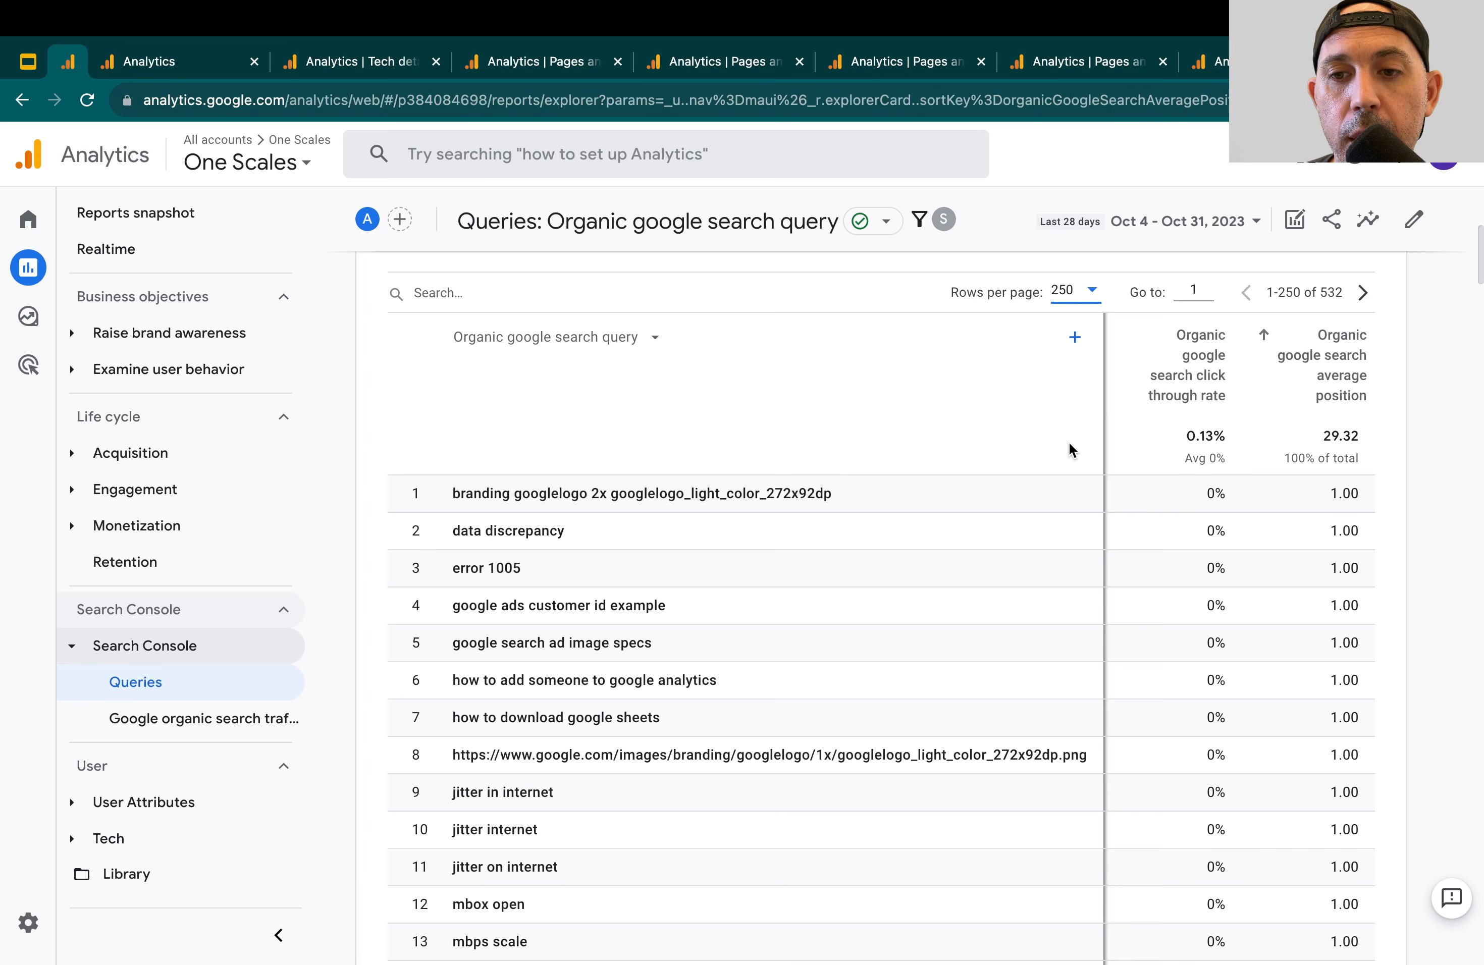
scroll(1307, 595, "down", 20)
scroll(1306, 595, "down", 5)
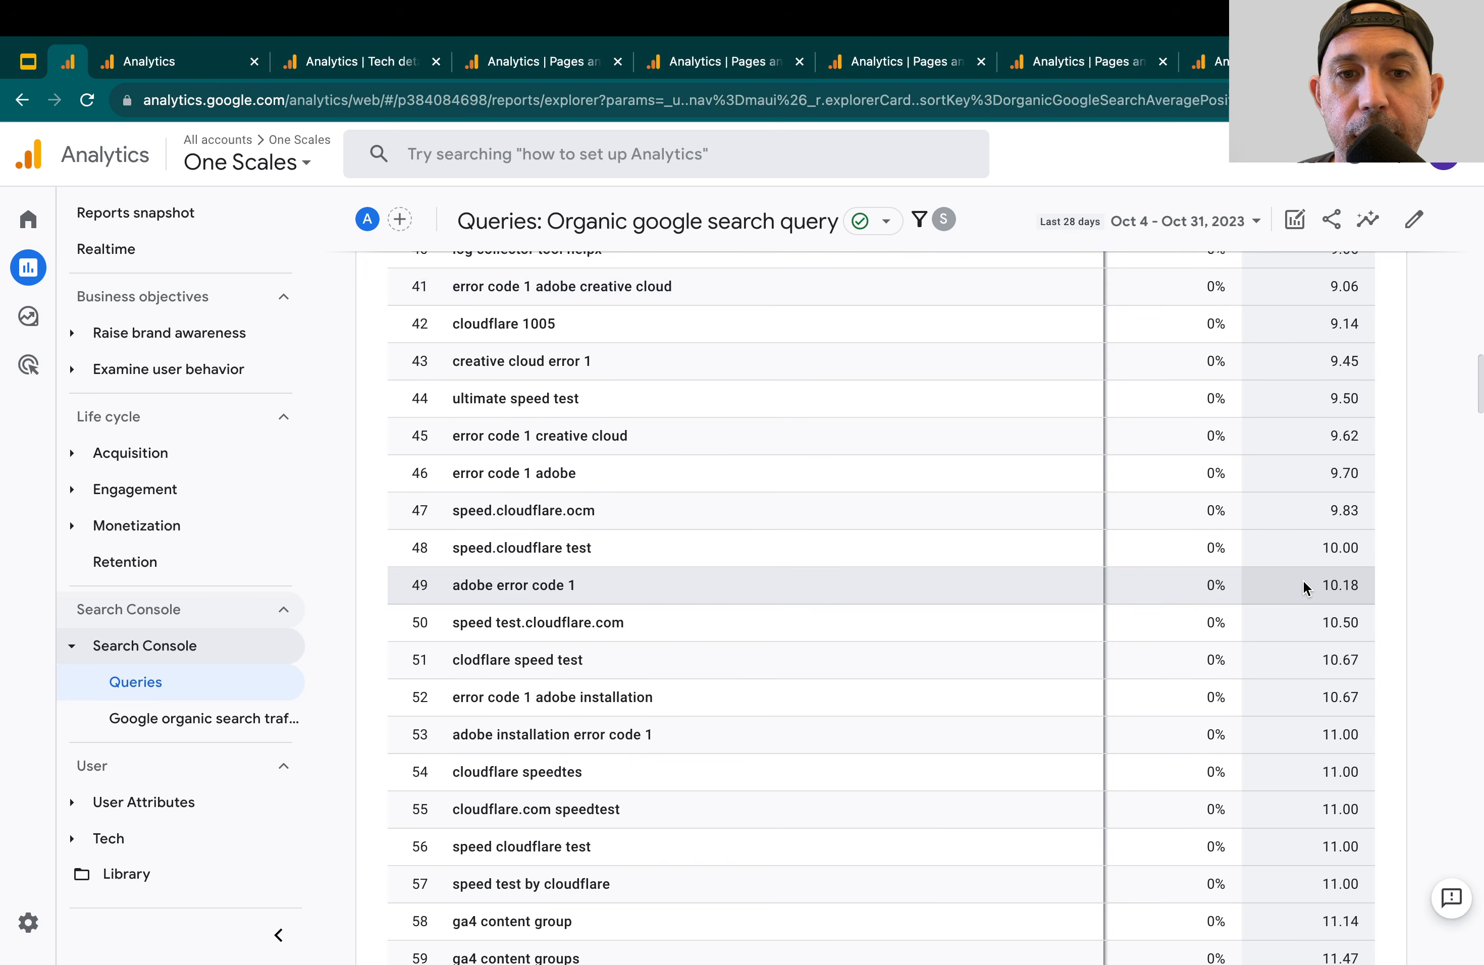
left_click_drag(530, 579, 602, 765)
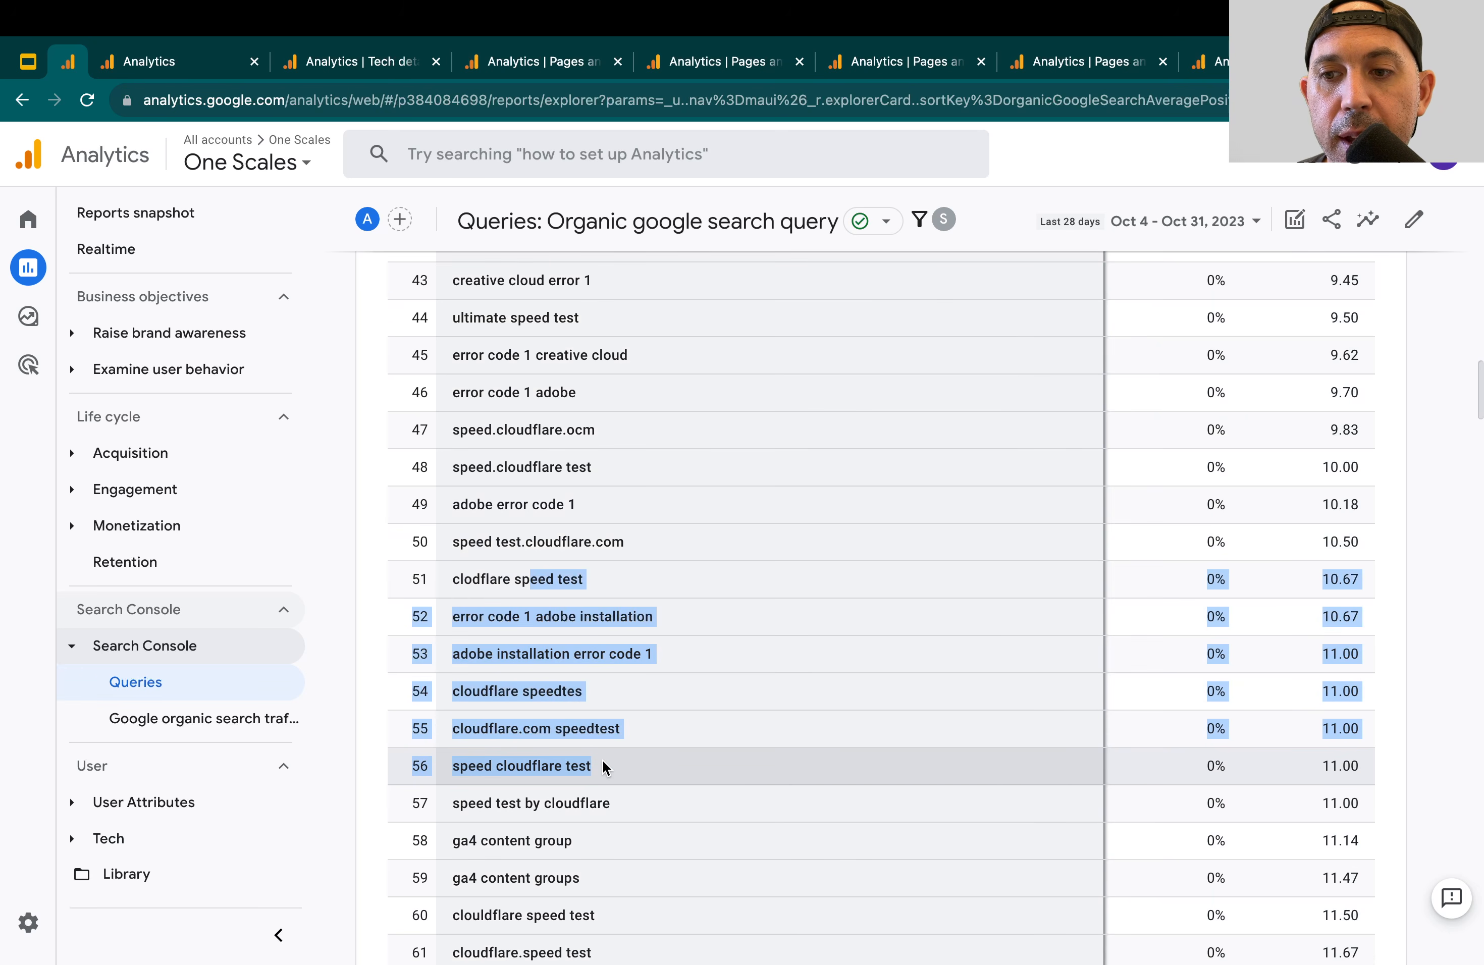
left_click(1338, 689)
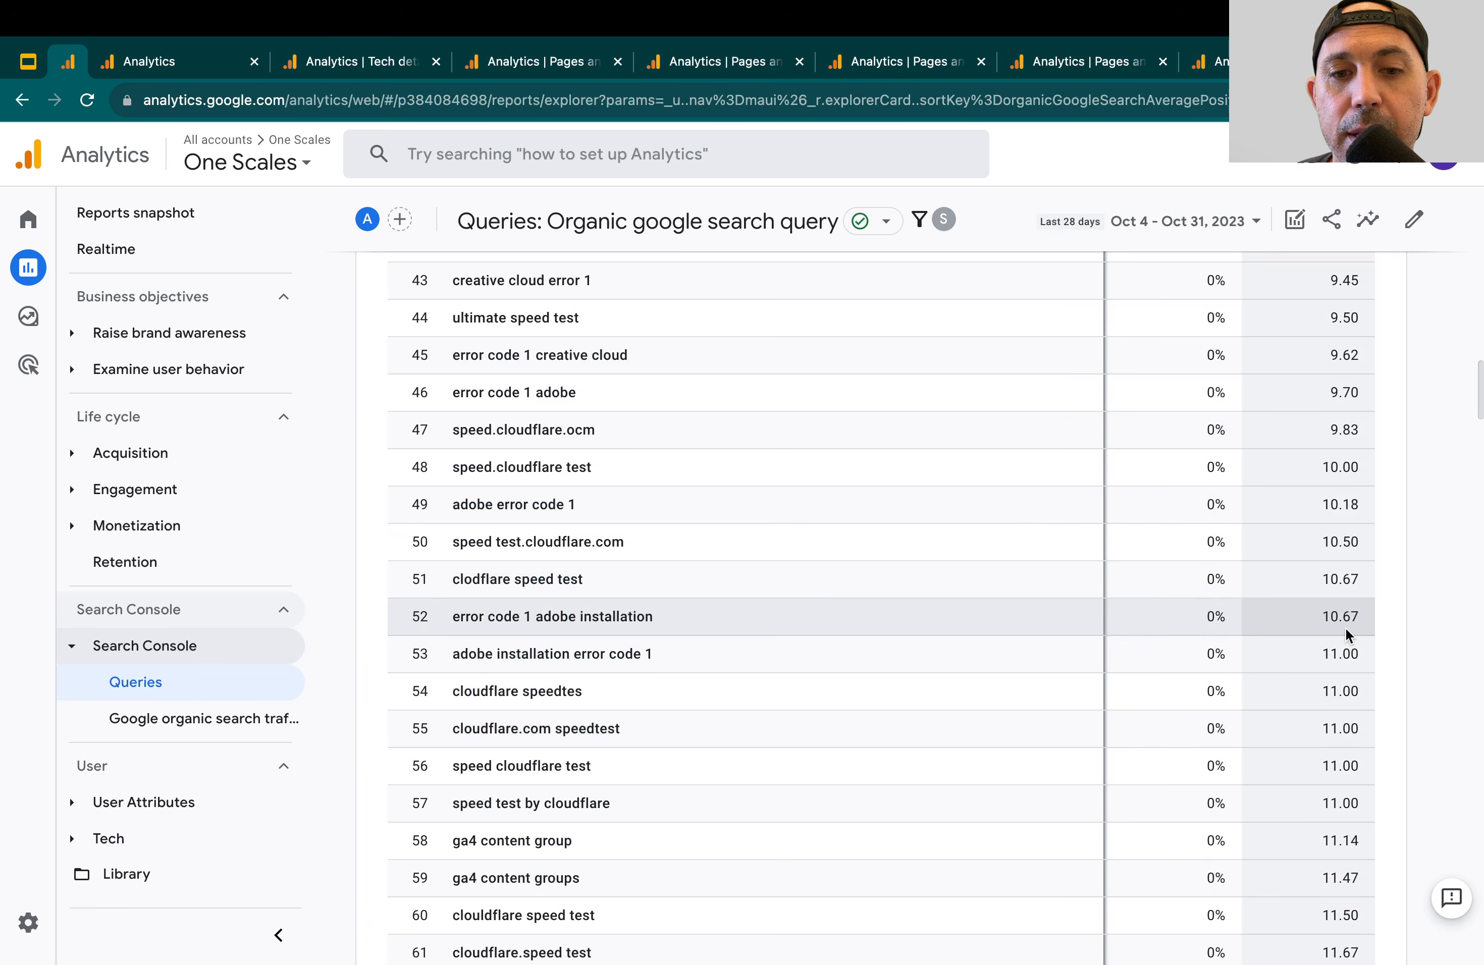
scroll(1346, 632, "down", 2)
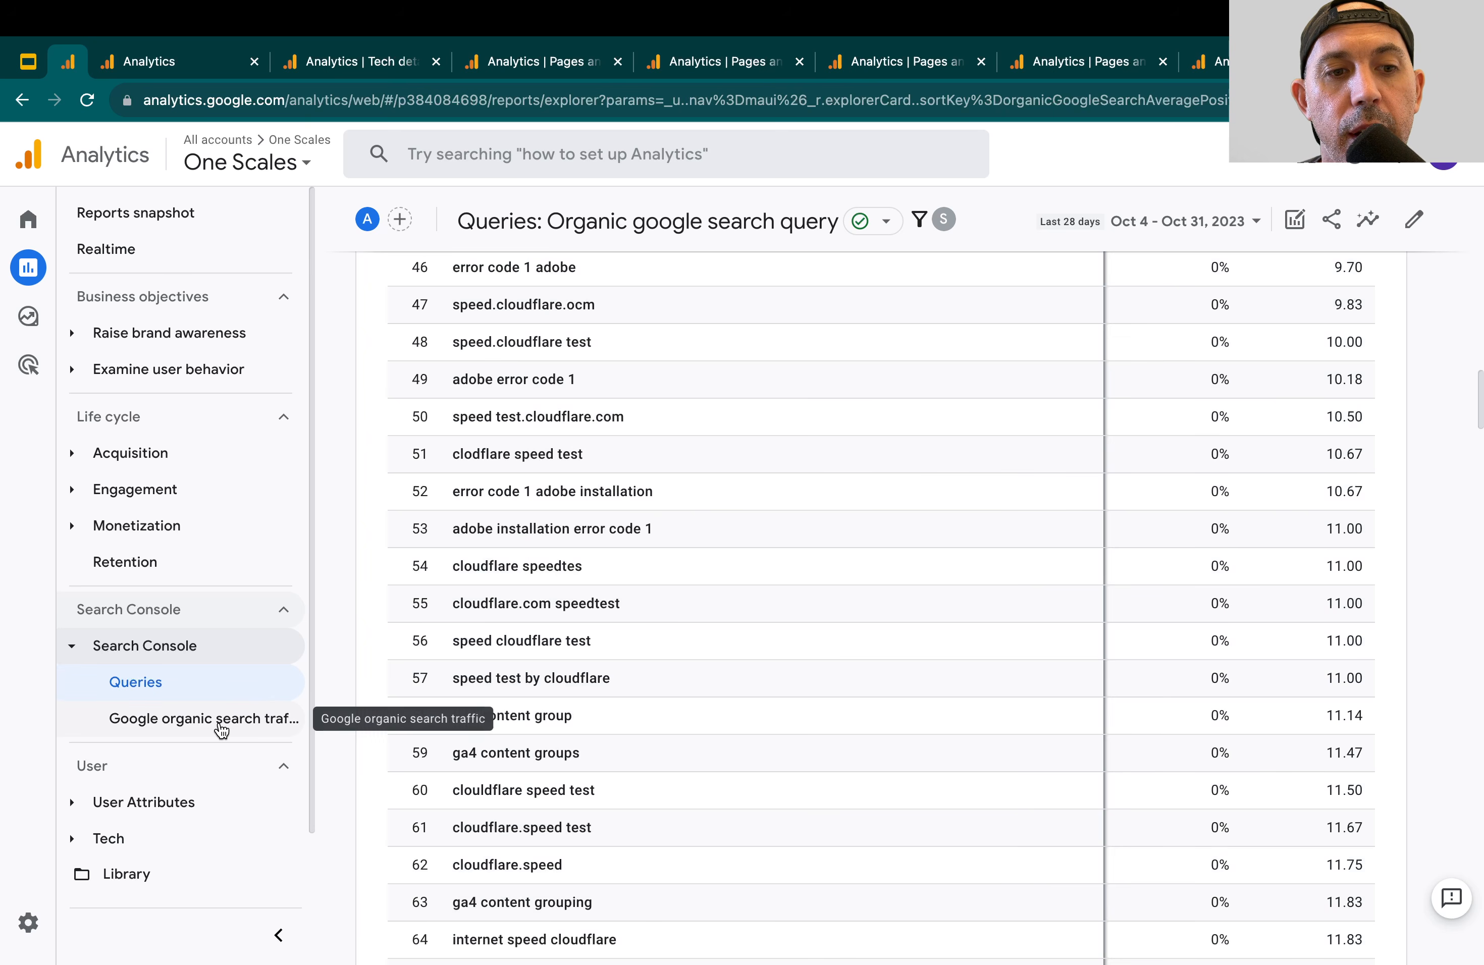
Open the Google organic search traffic report and examine the search metrics for each landing page
left_click(200, 721)
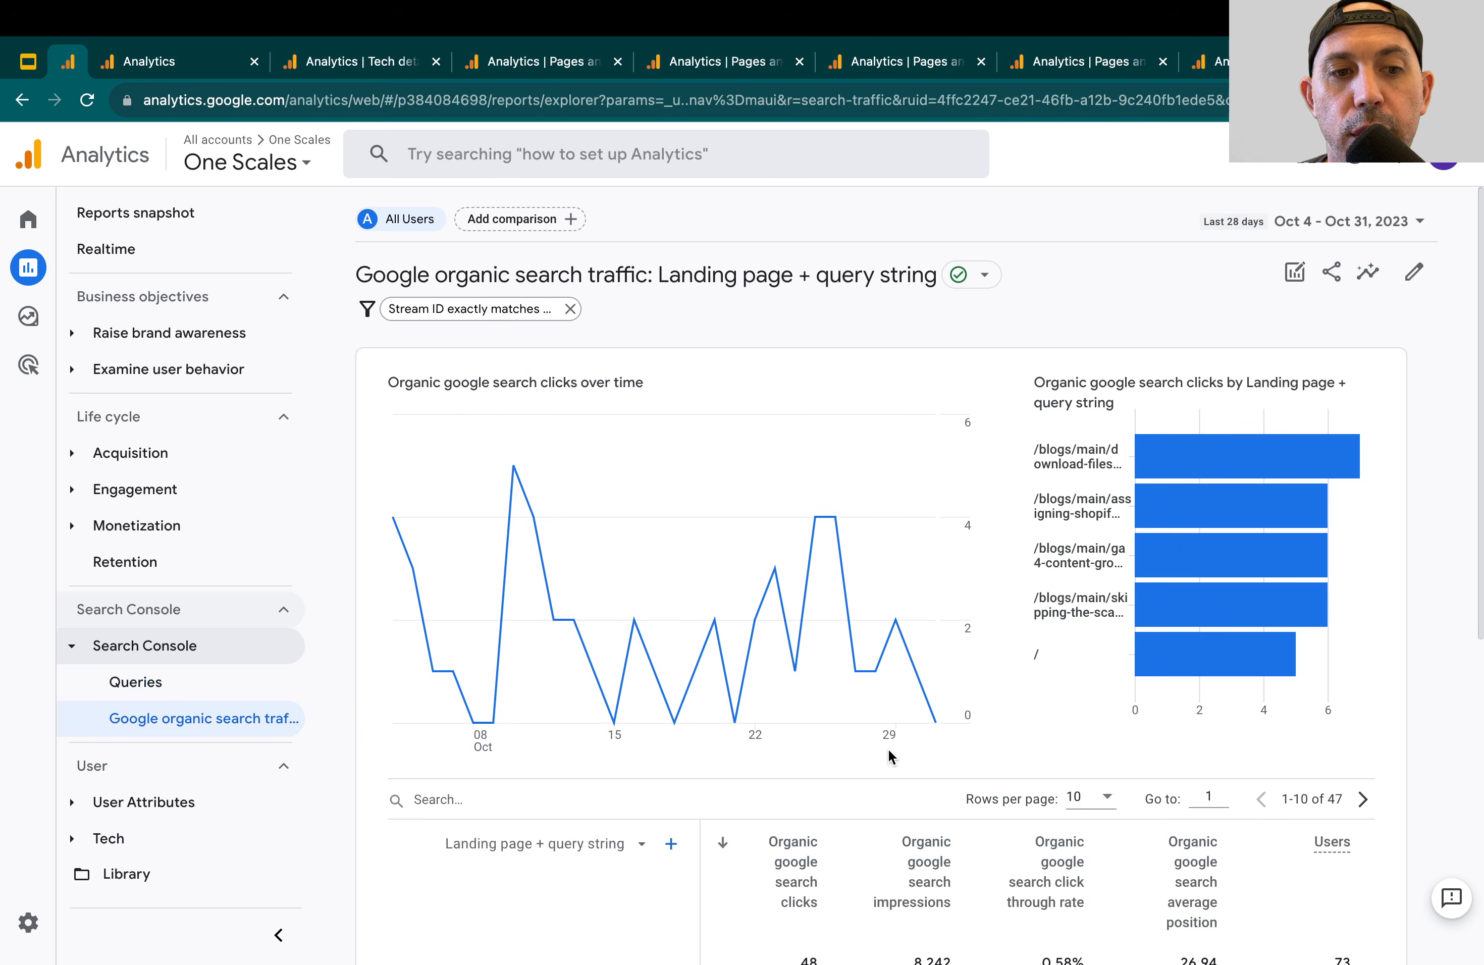
scroll(845, 778, "down", 5)
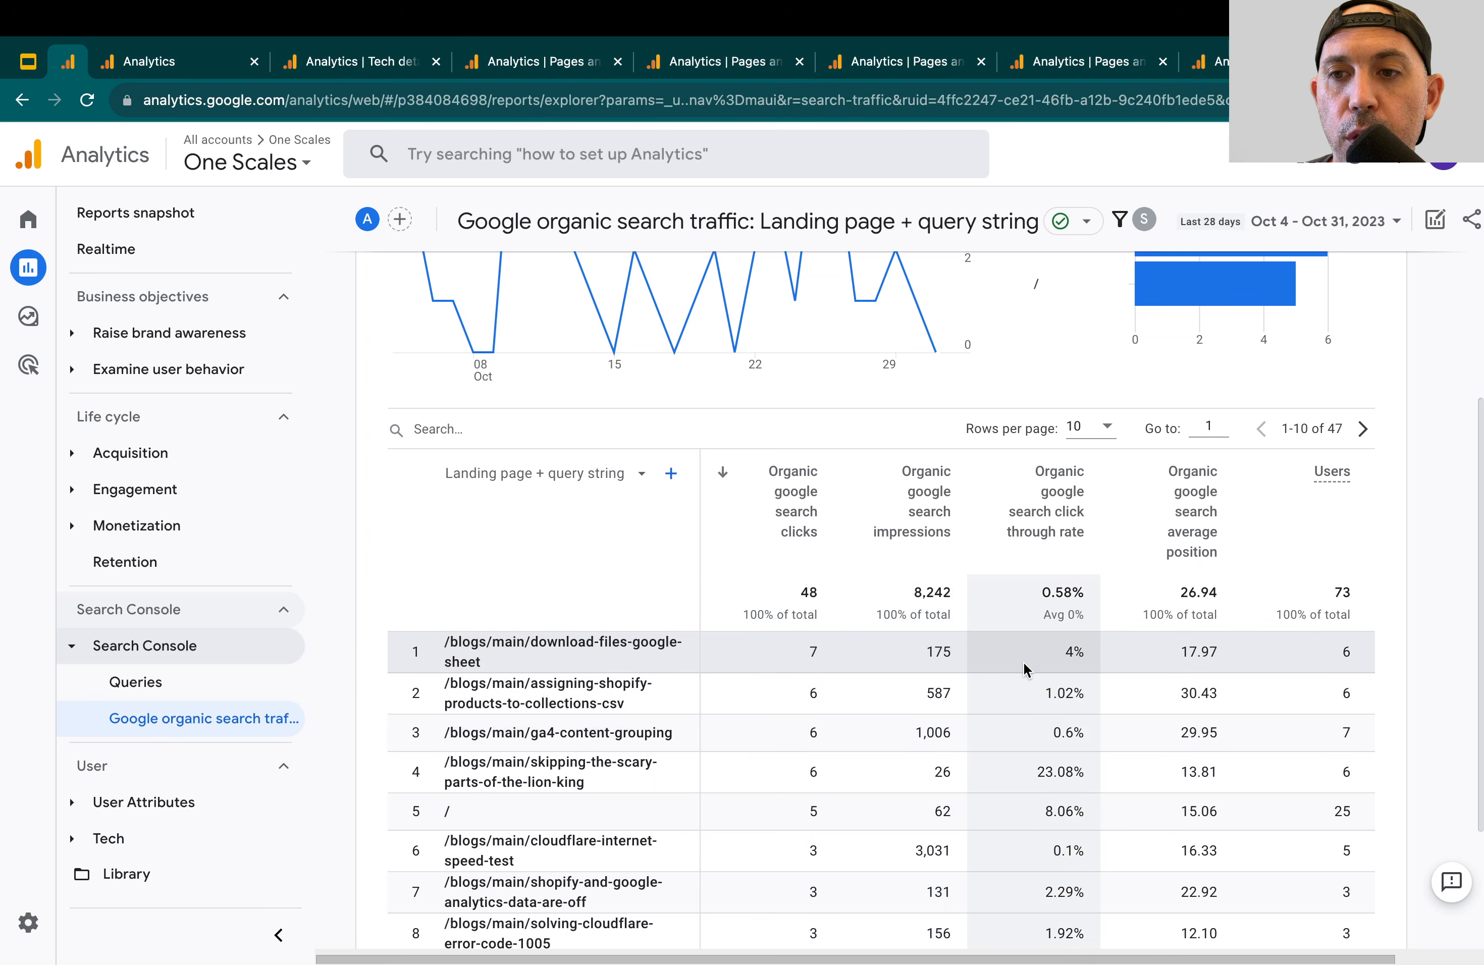
scroll(1142, 664, "down", 1)
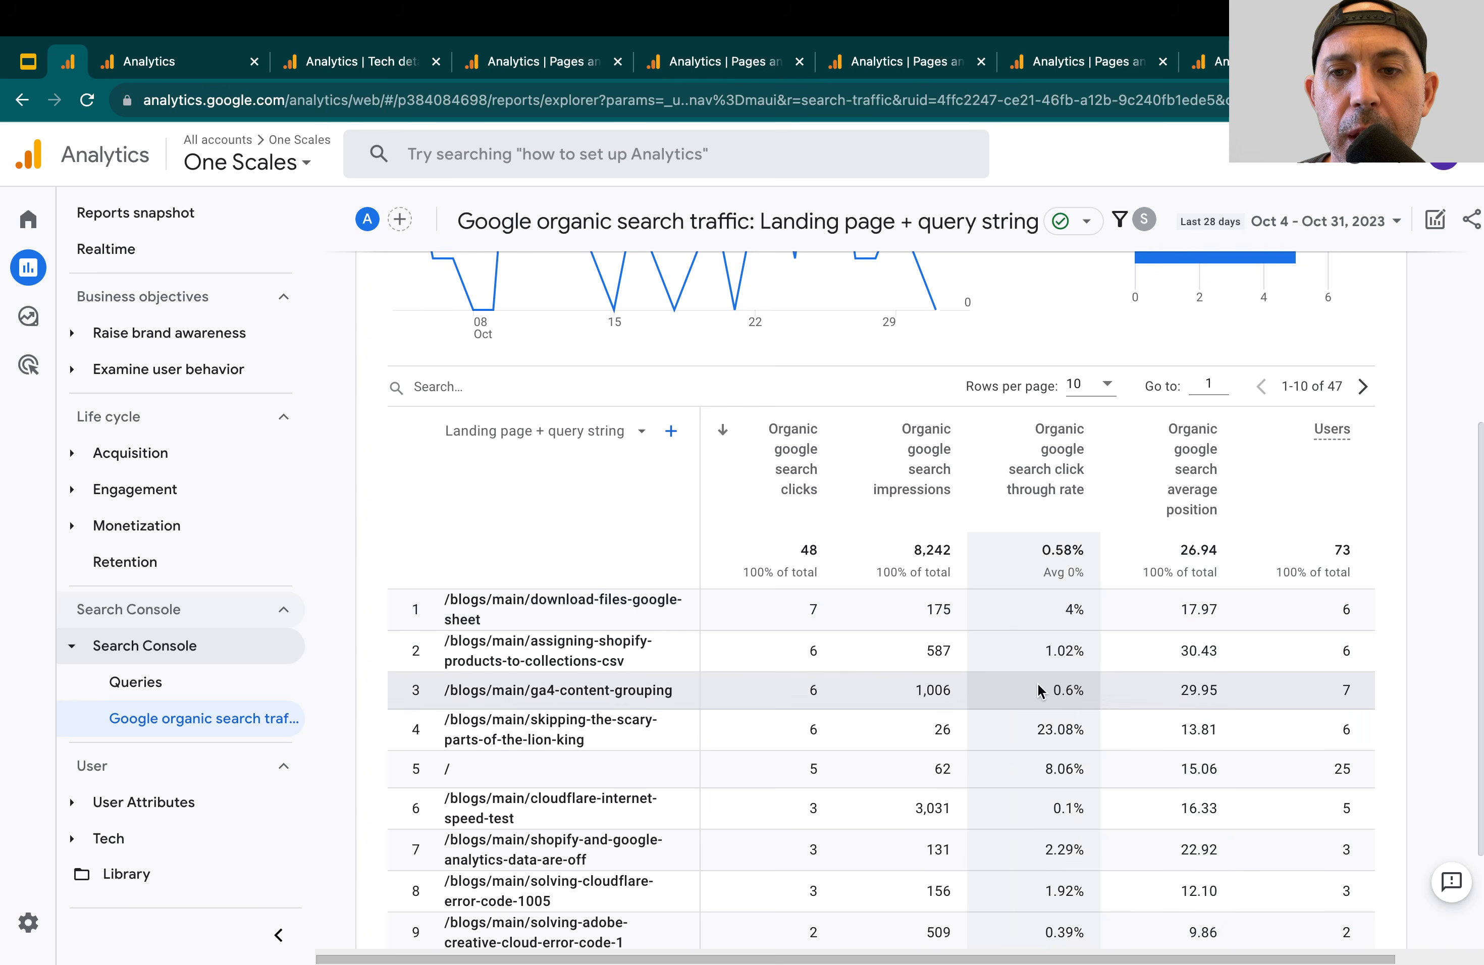
scroll(1034, 627, "down", 3)
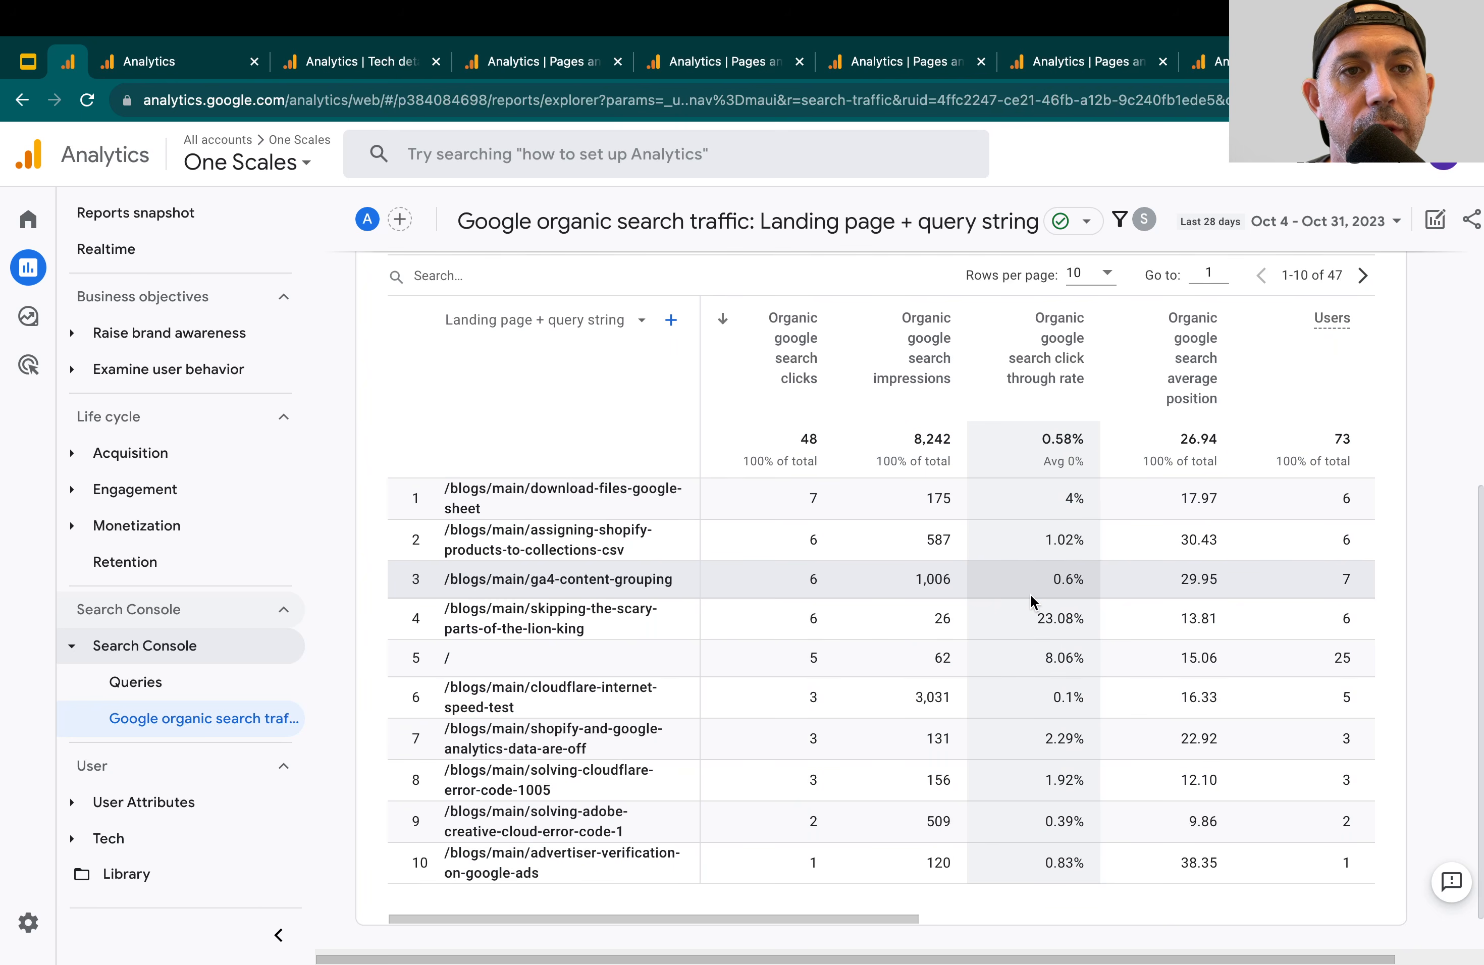
Check the report outline in Google Slides and return from the Analytics Insights page to the Reports snapshot
left_click(29, 63)
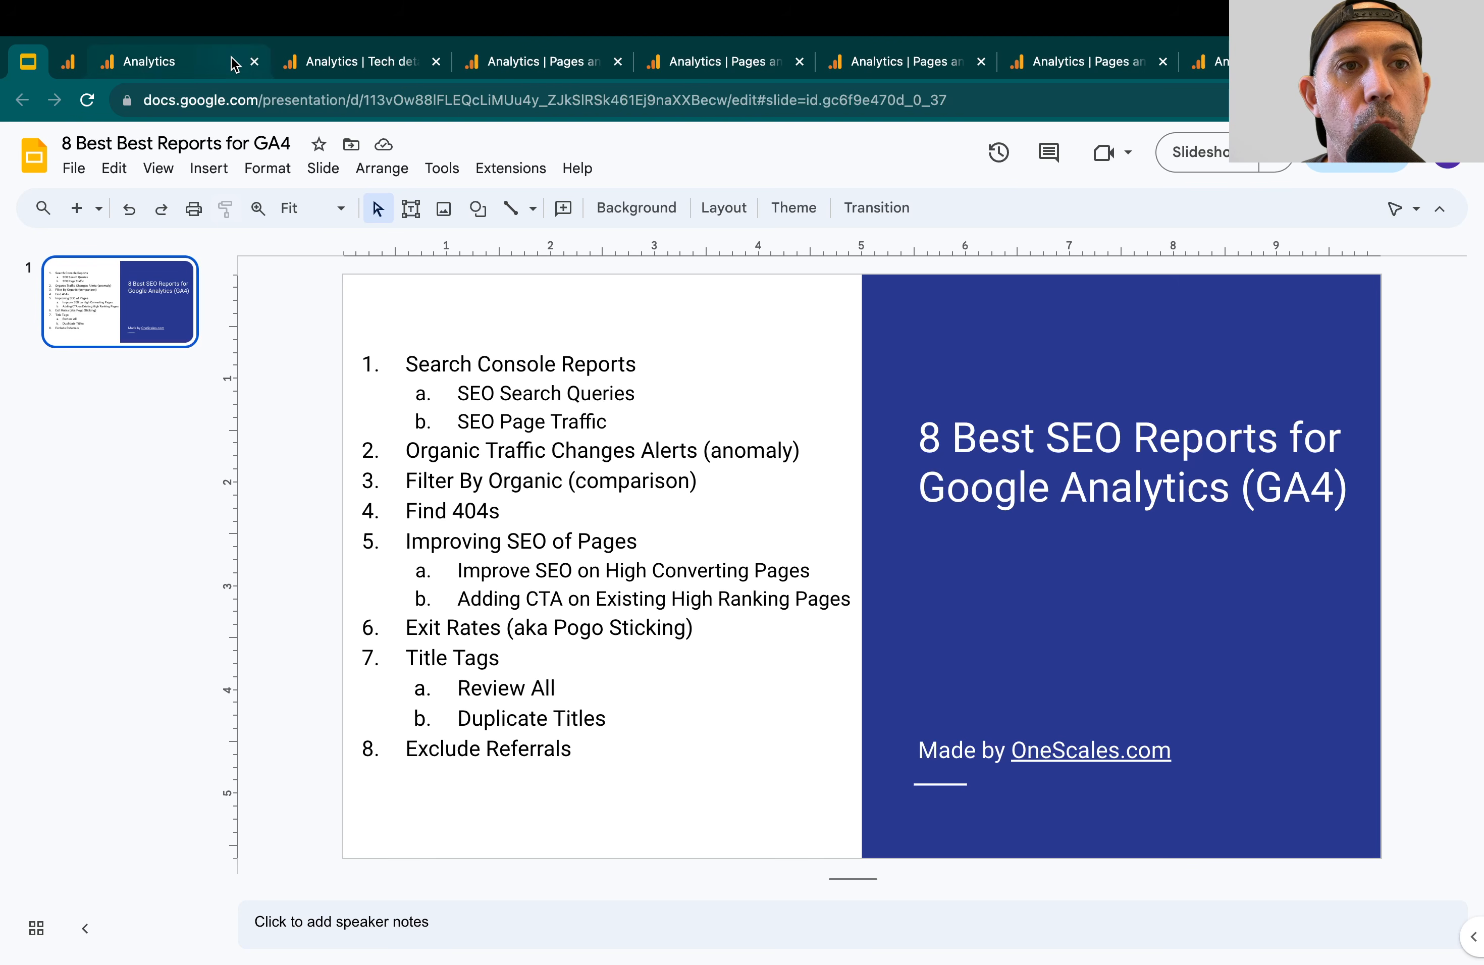
left_click(184, 55)
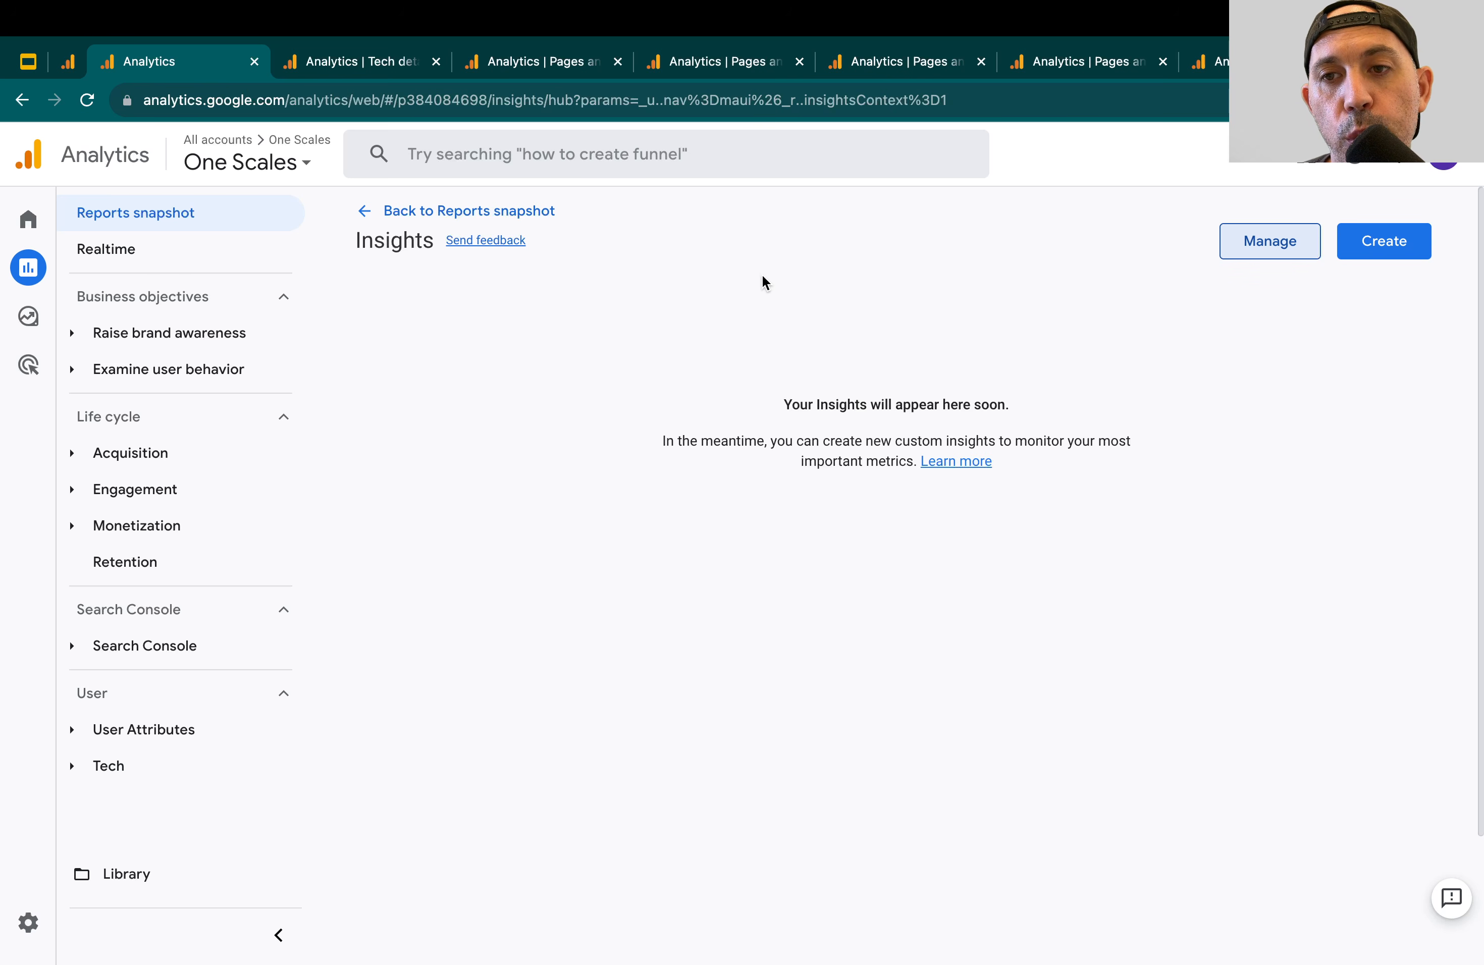
mouse_move(12, 233)
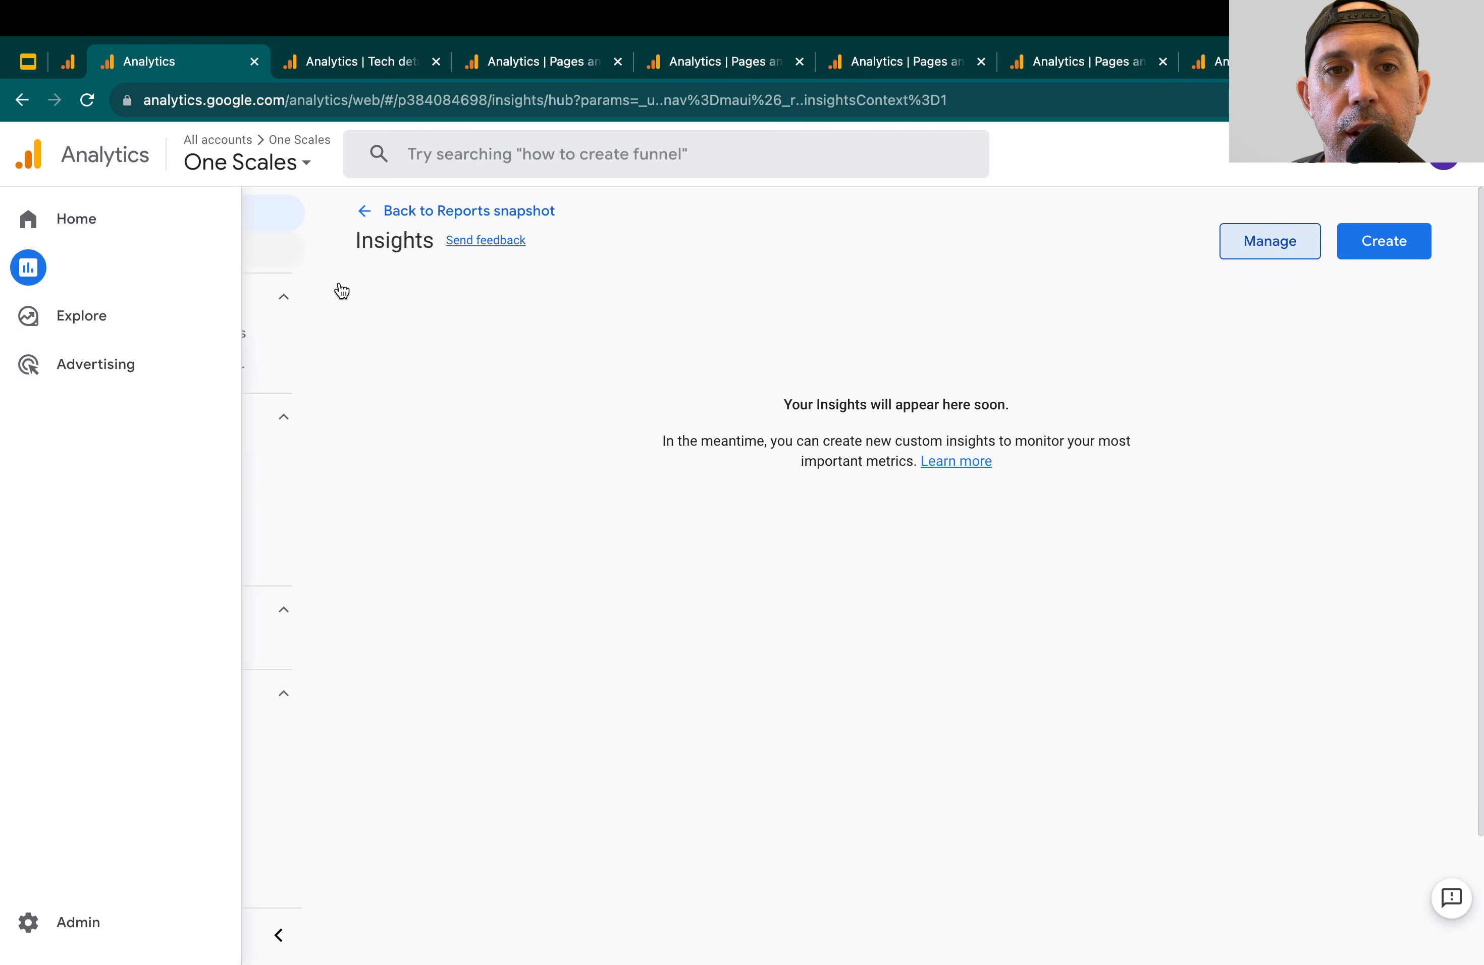
left_click(389, 215)
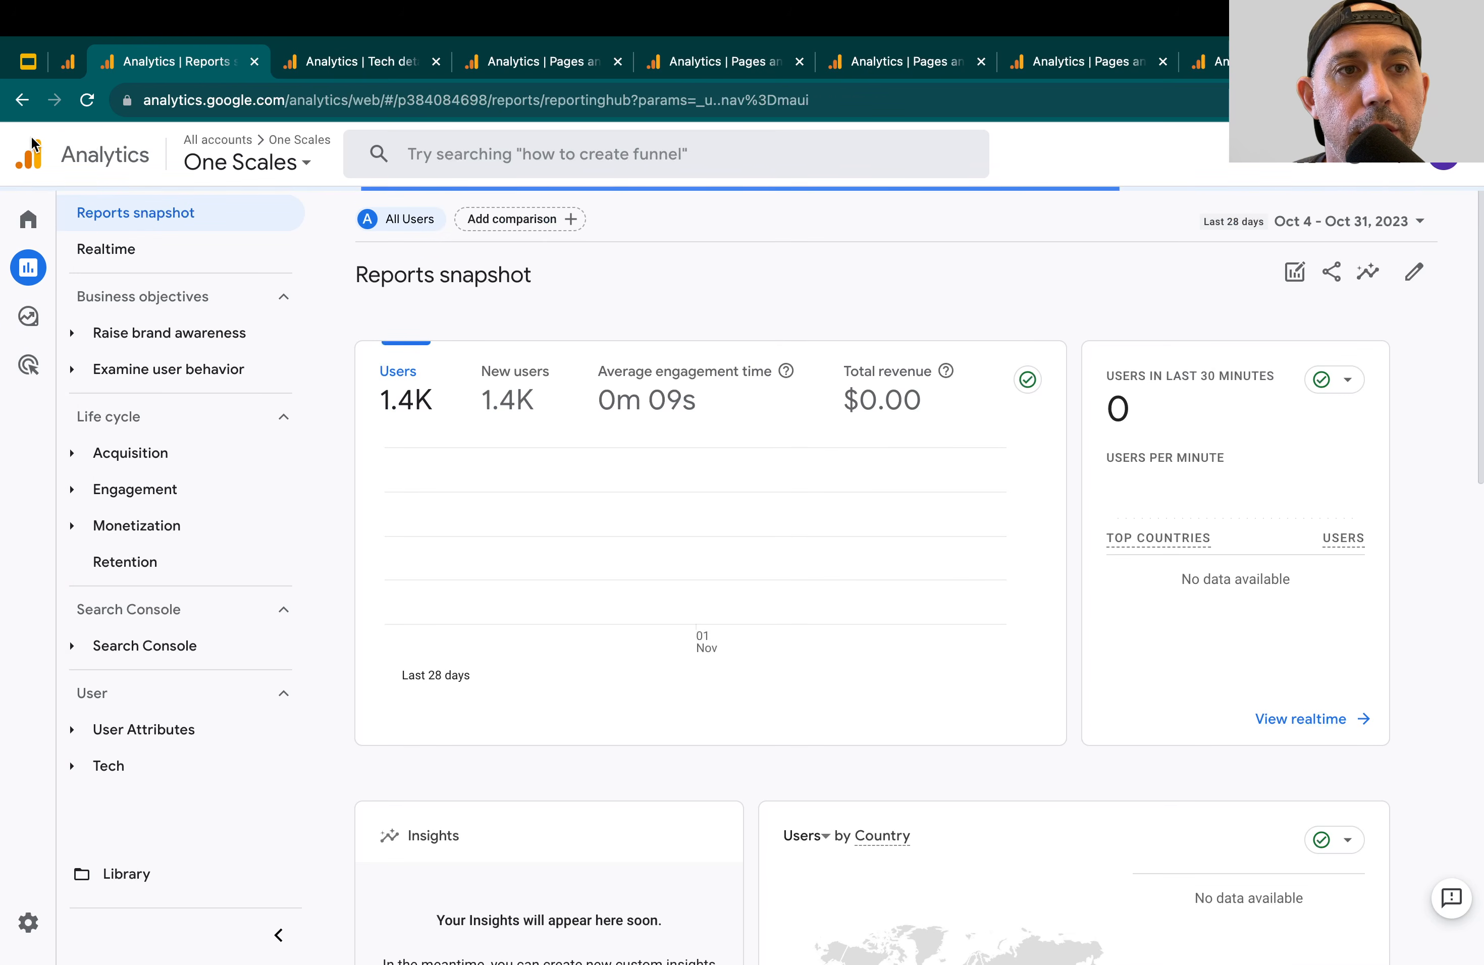
Start a new custom insight from scratch from the Insights card of the Reports snapshot
scroll(652, 501, "down", 2)
scroll(652, 507, "down", 2)
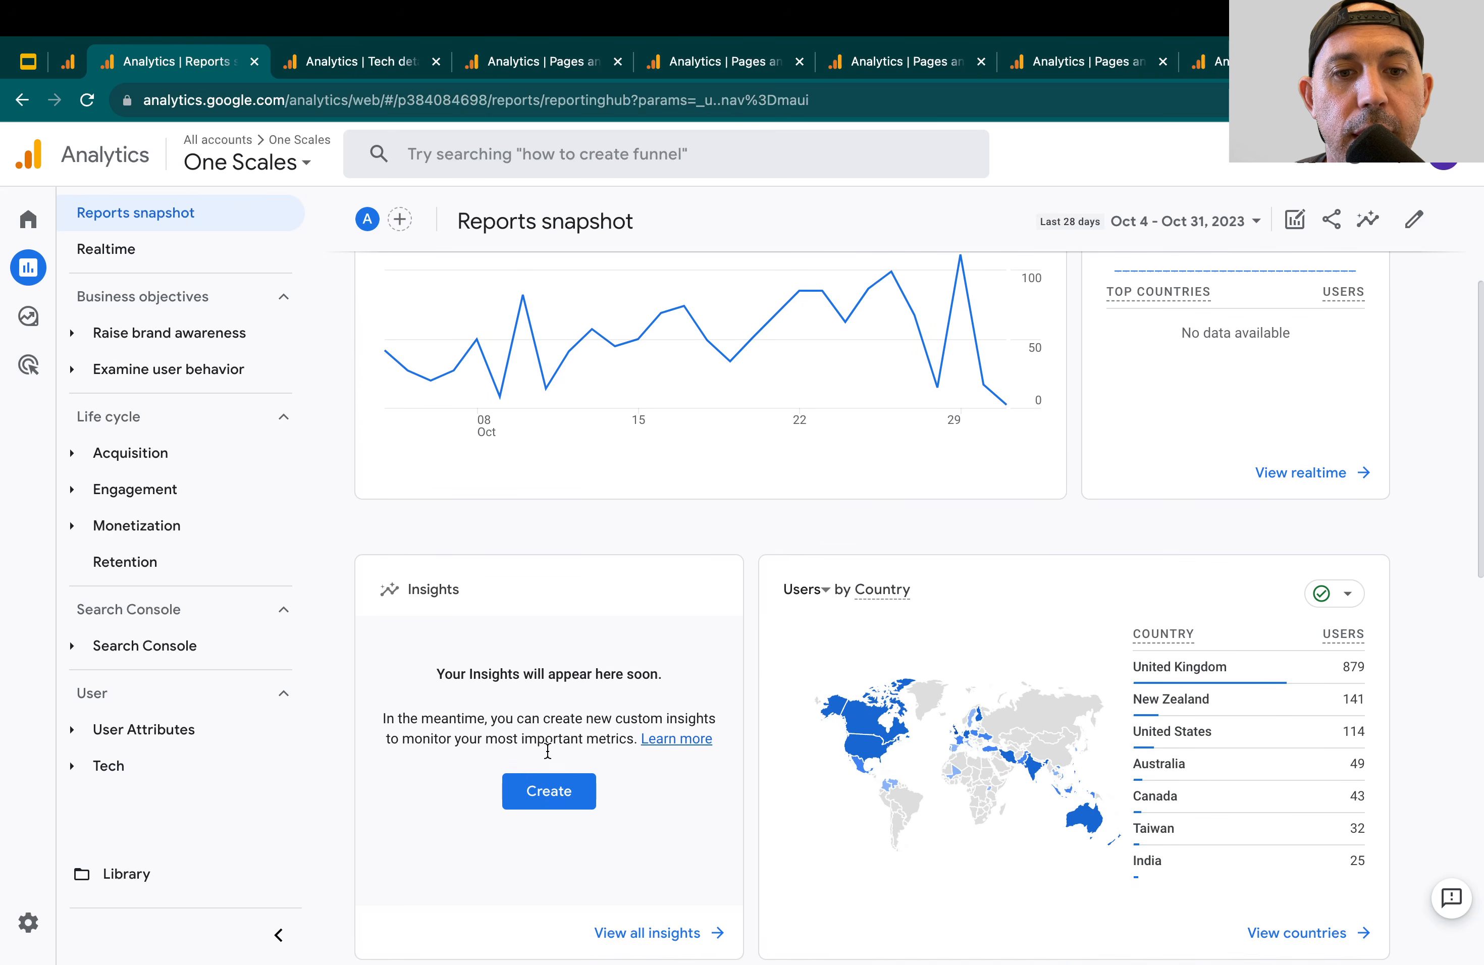
left_click(550, 793)
scroll(498, 780, "down", 2)
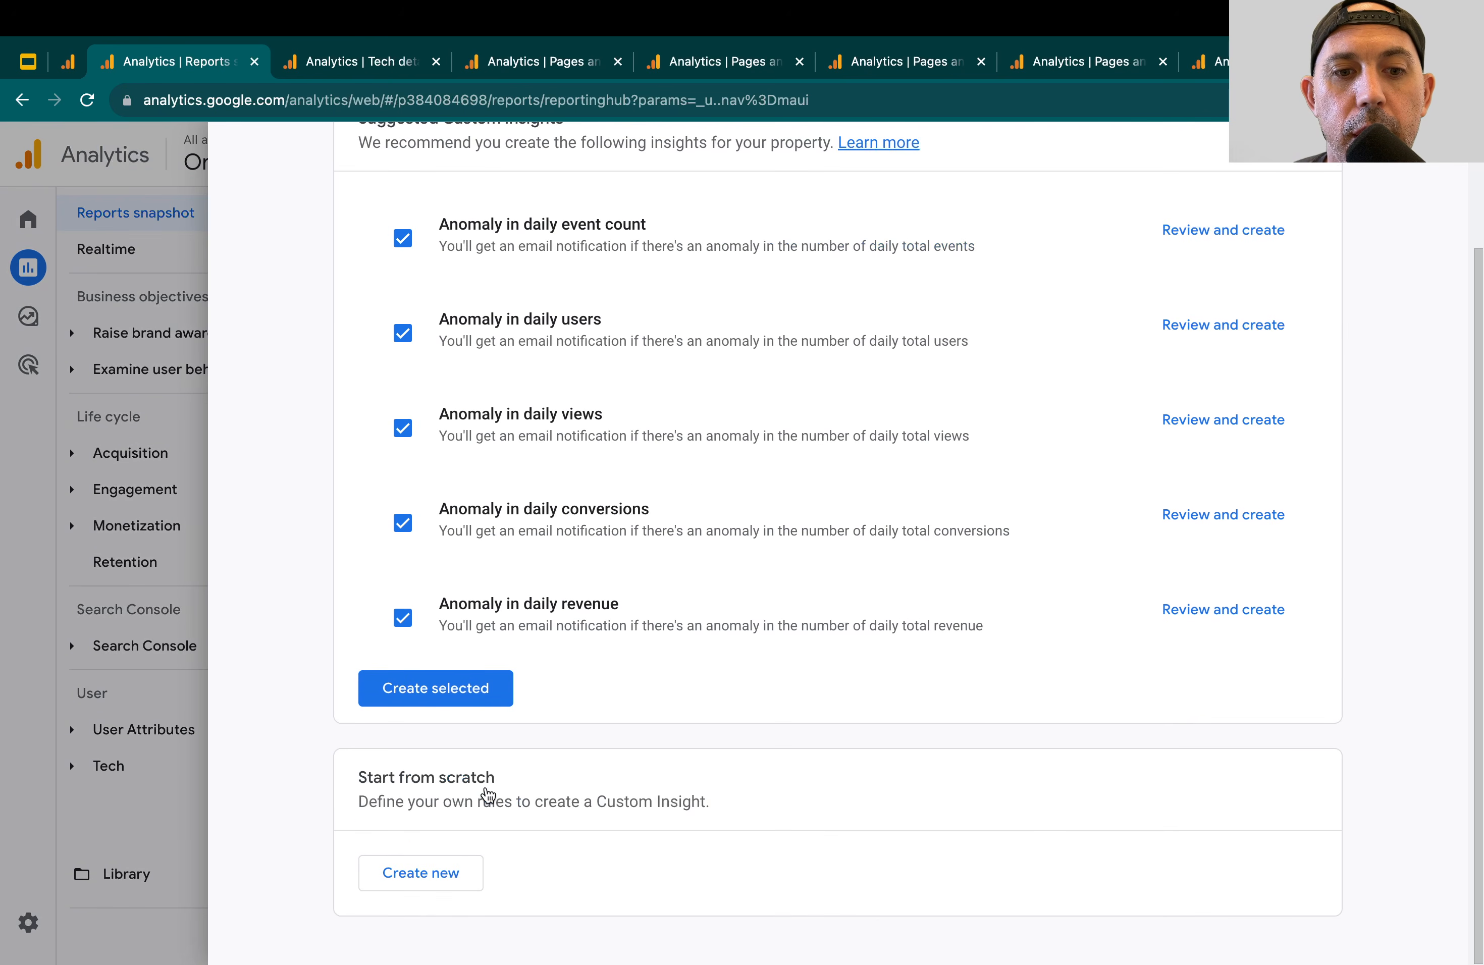
left_click_drag(363, 775, 476, 773)
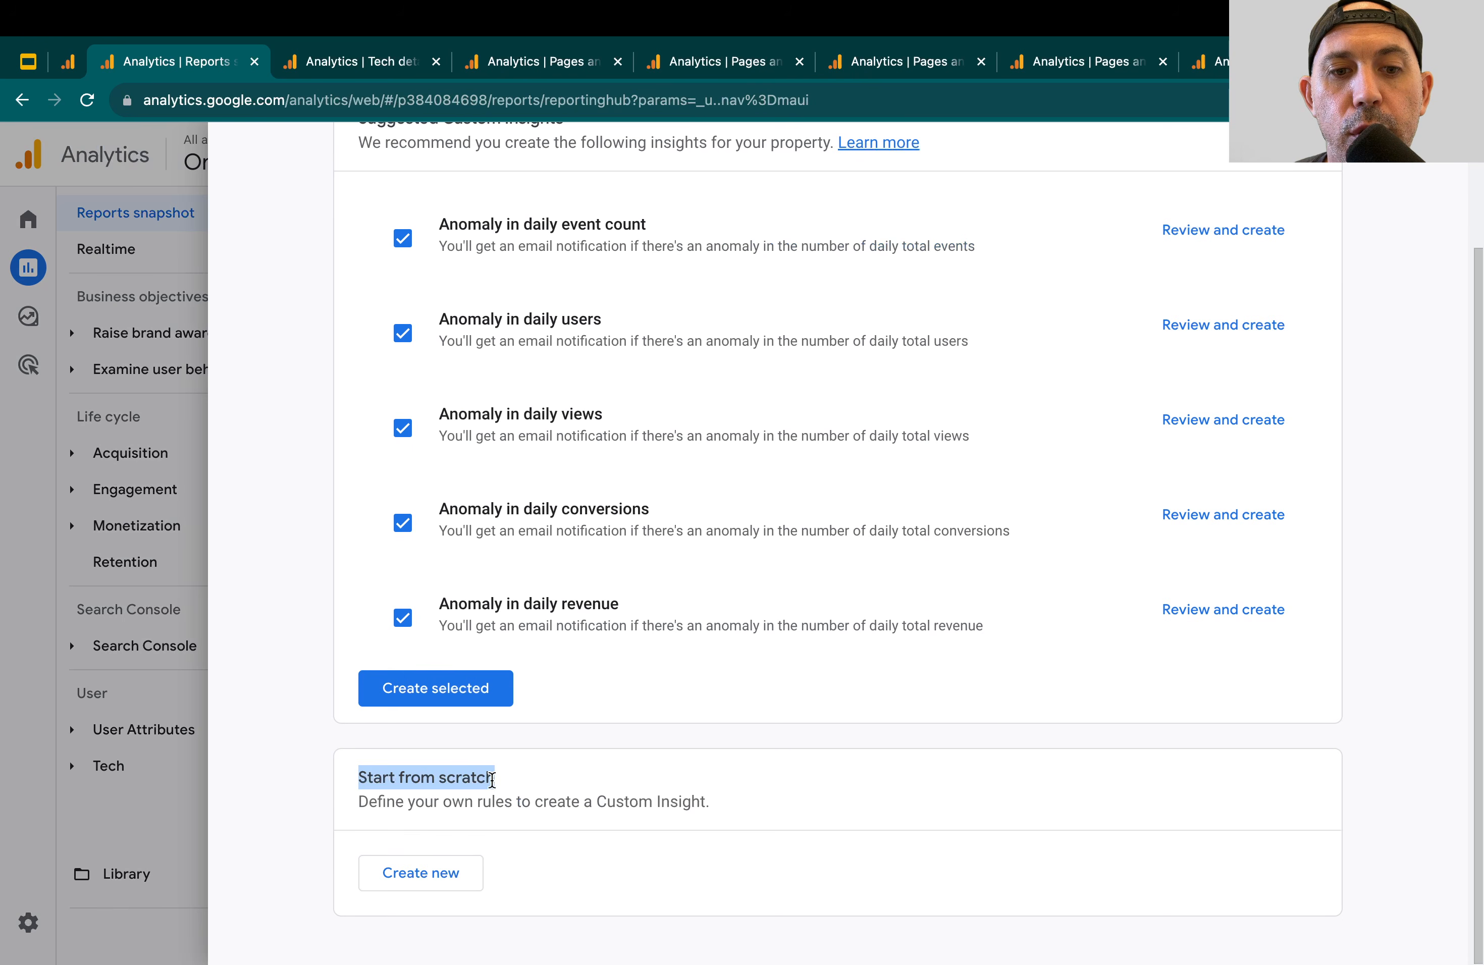
left_click(447, 872)
scroll(711, 625, "up", 2)
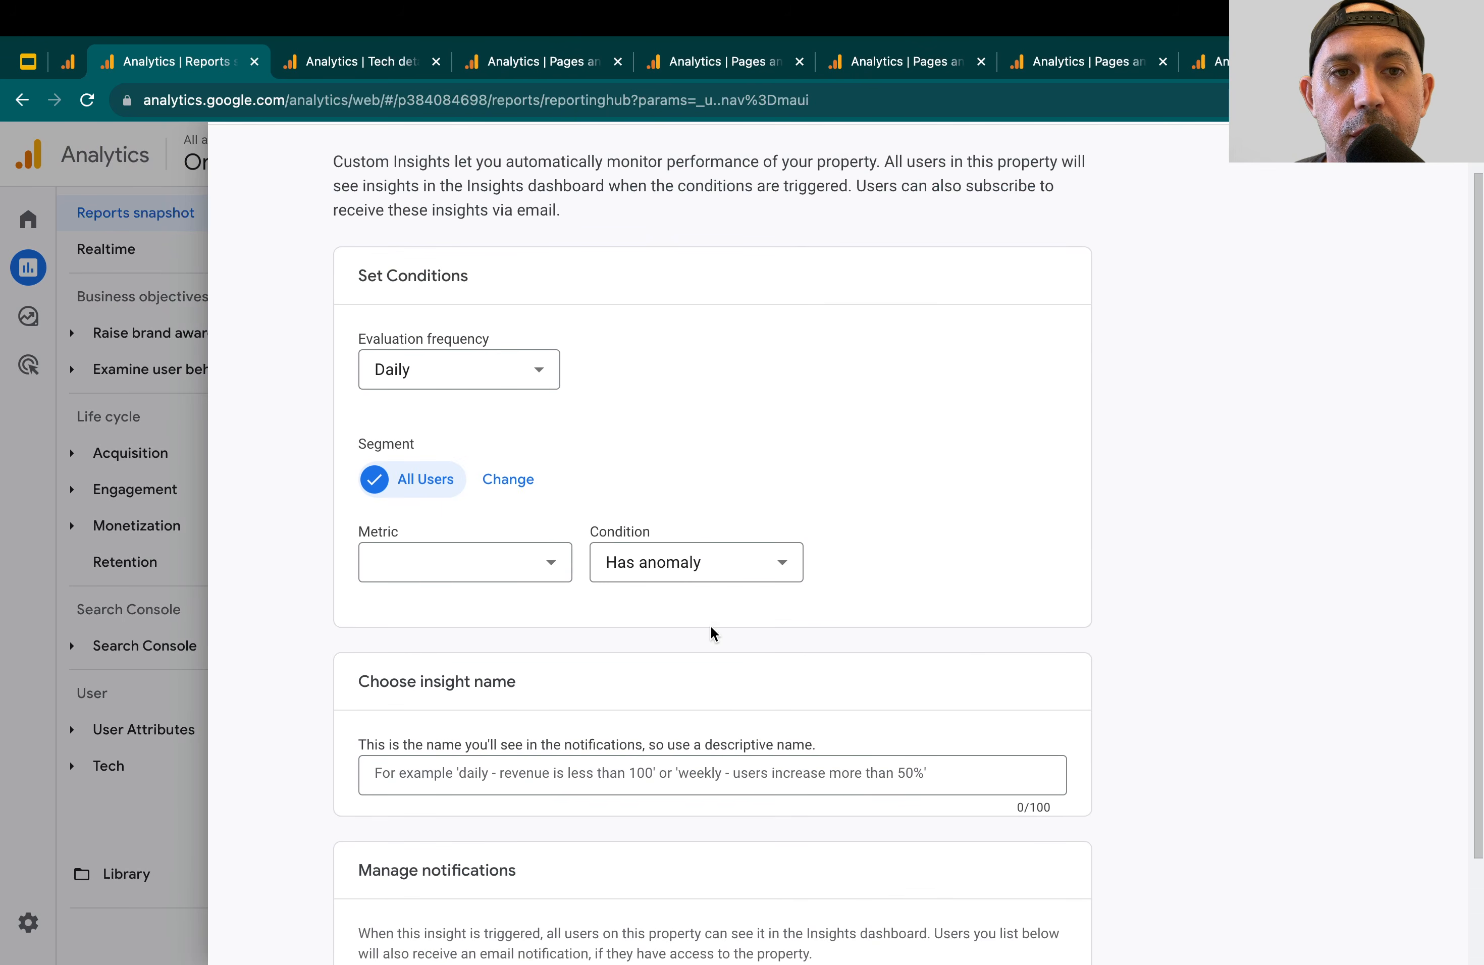
Review the evaluation frequency options, keep Daily, and set the insight's metric to Views
left_click(514, 429)
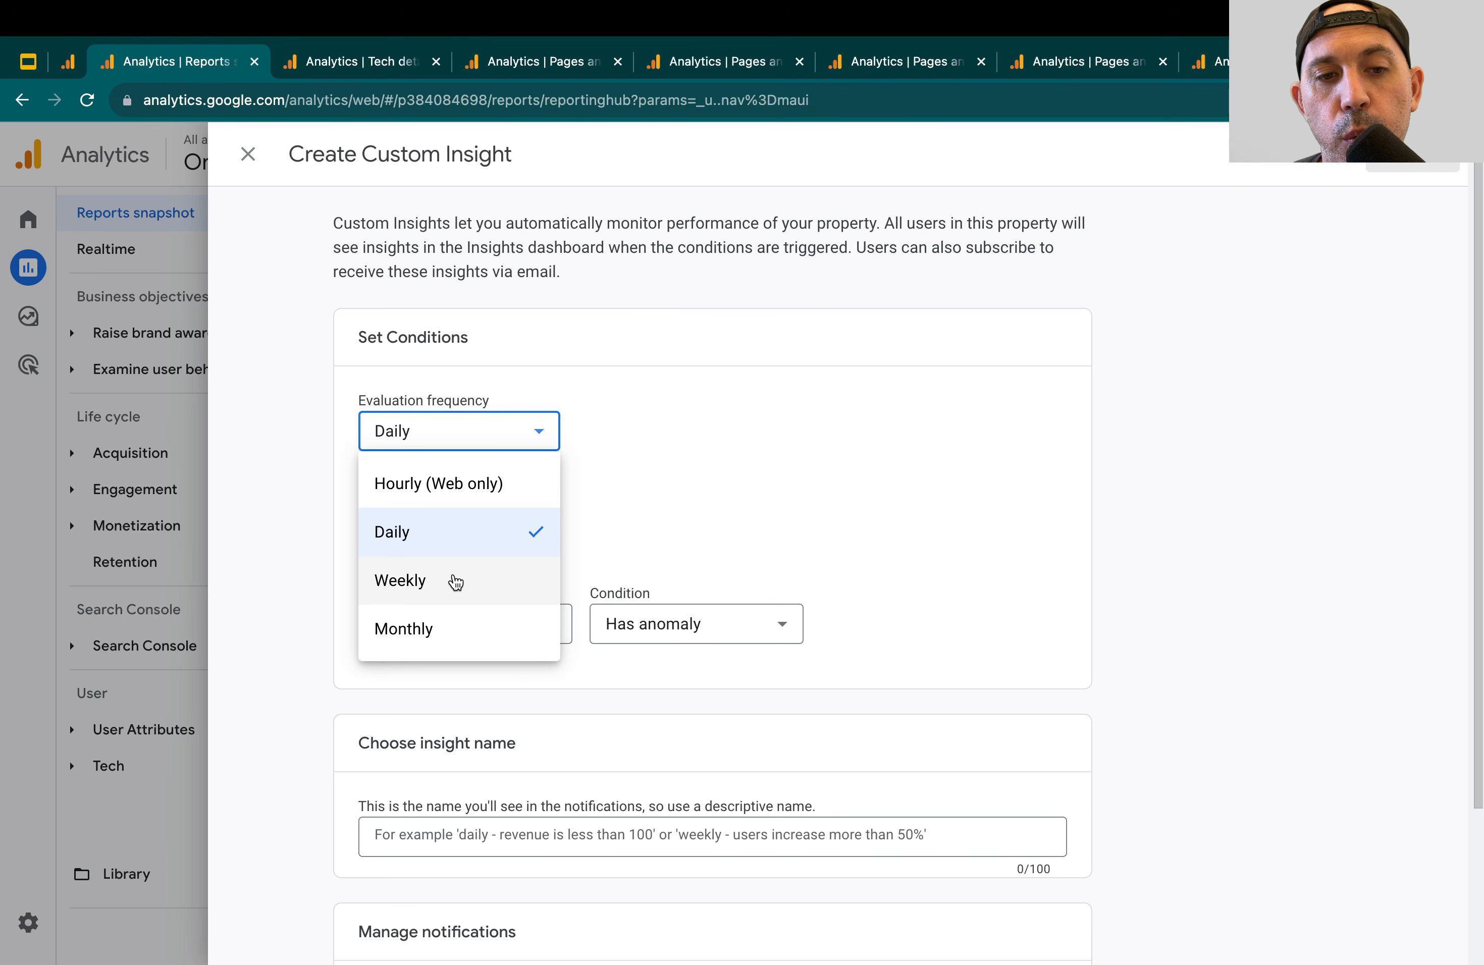
left_click(732, 504)
scroll(703, 511, "down", 1)
left_click(540, 584)
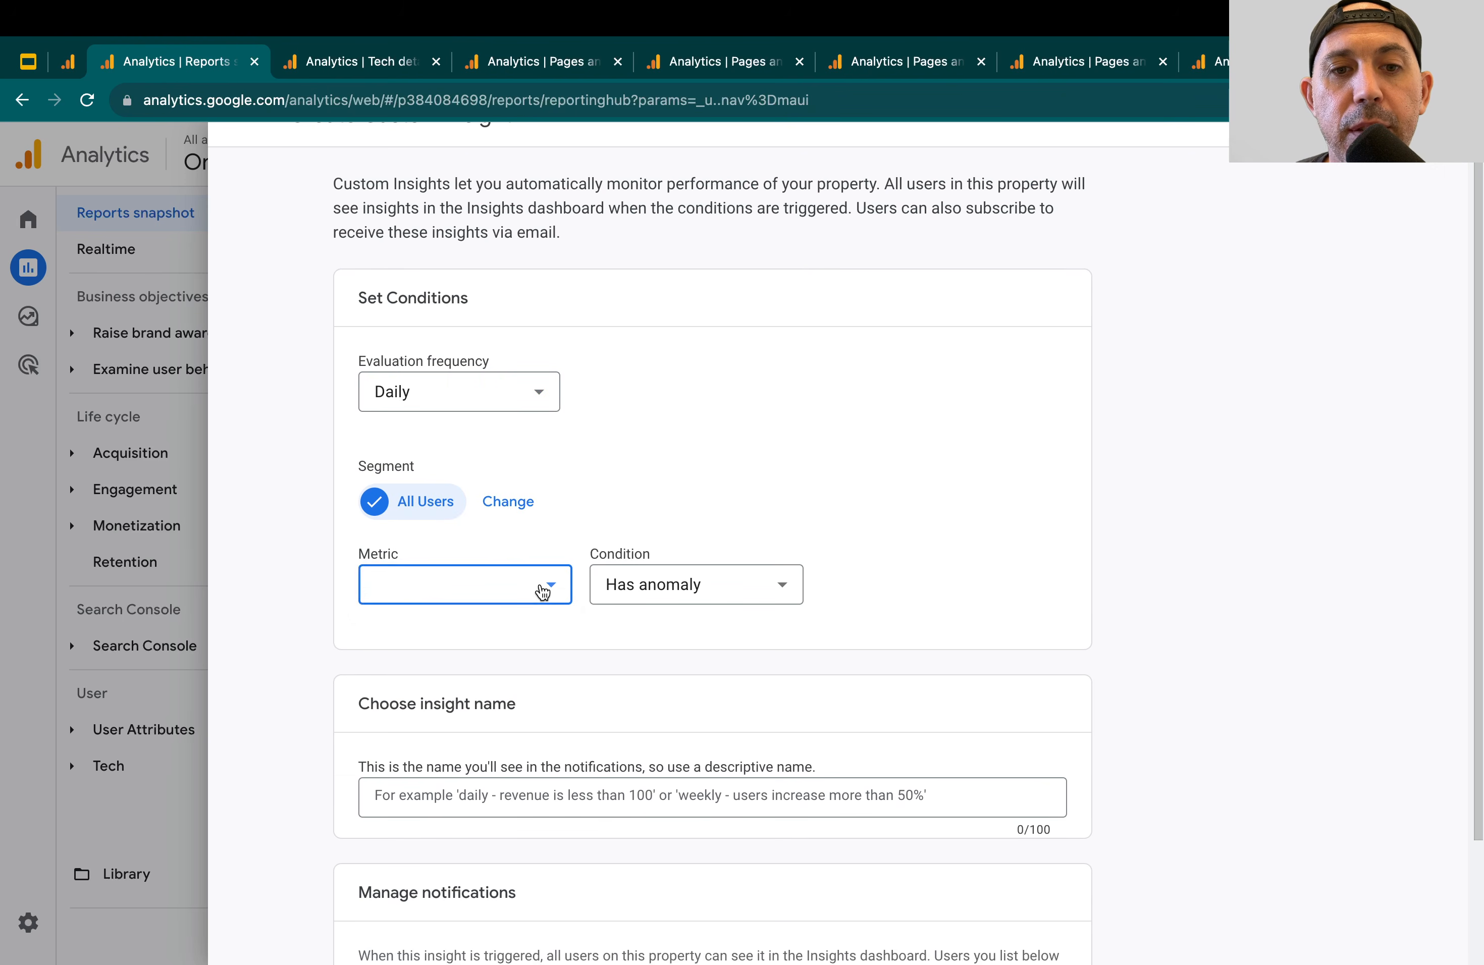
scroll(528, 620, "down", 10)
left_click(471, 843)
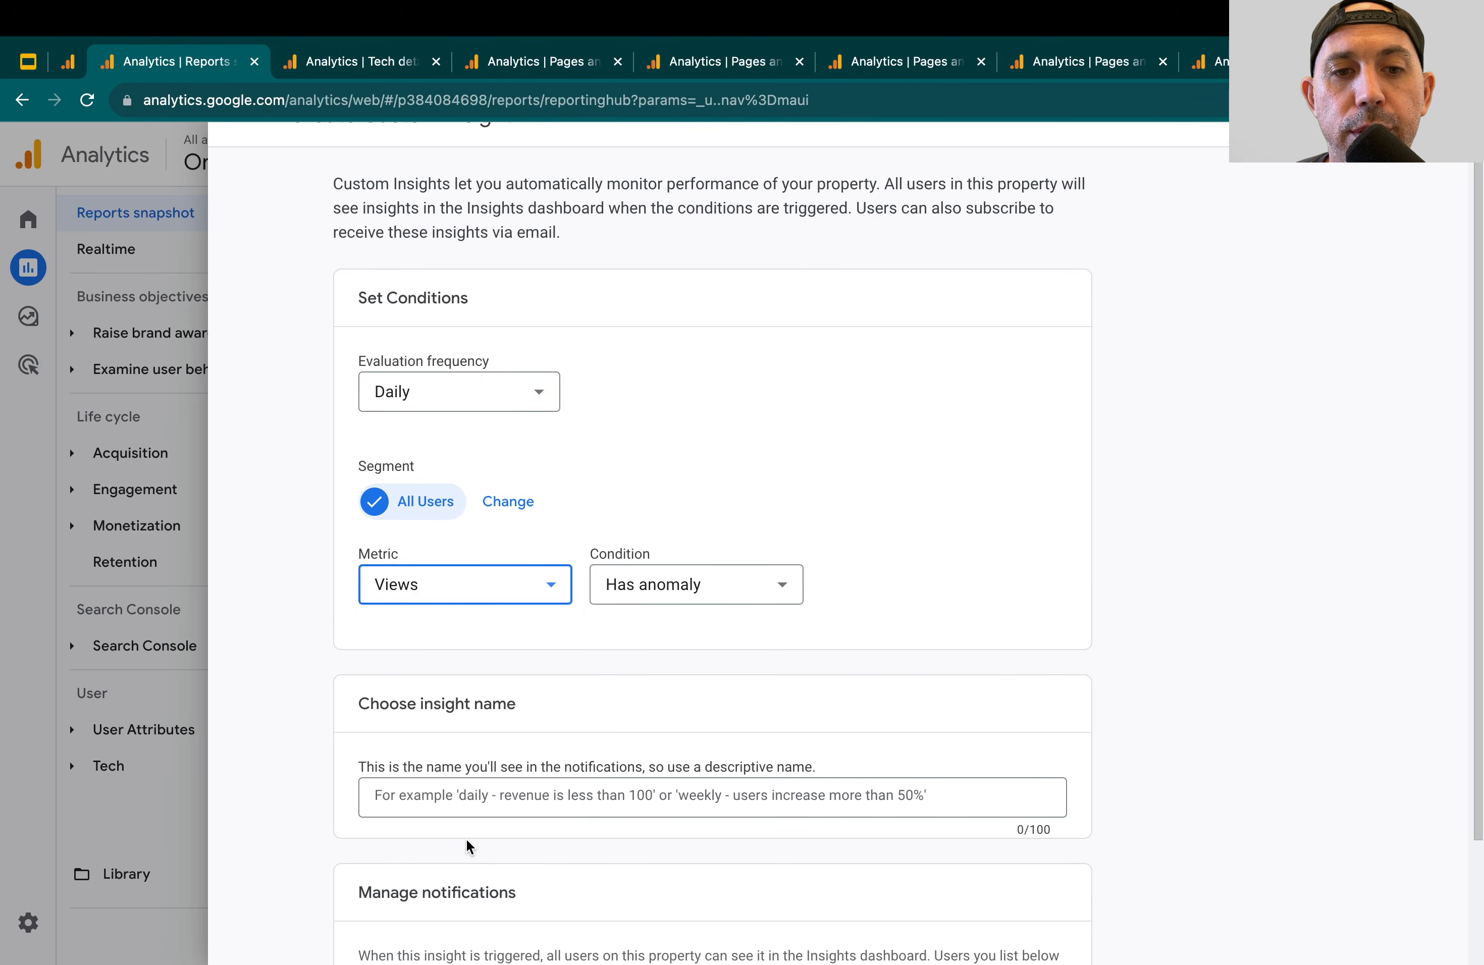
Review the available conditions and set the Views condition to Is less than or equal to 1000
left_click(680, 590)
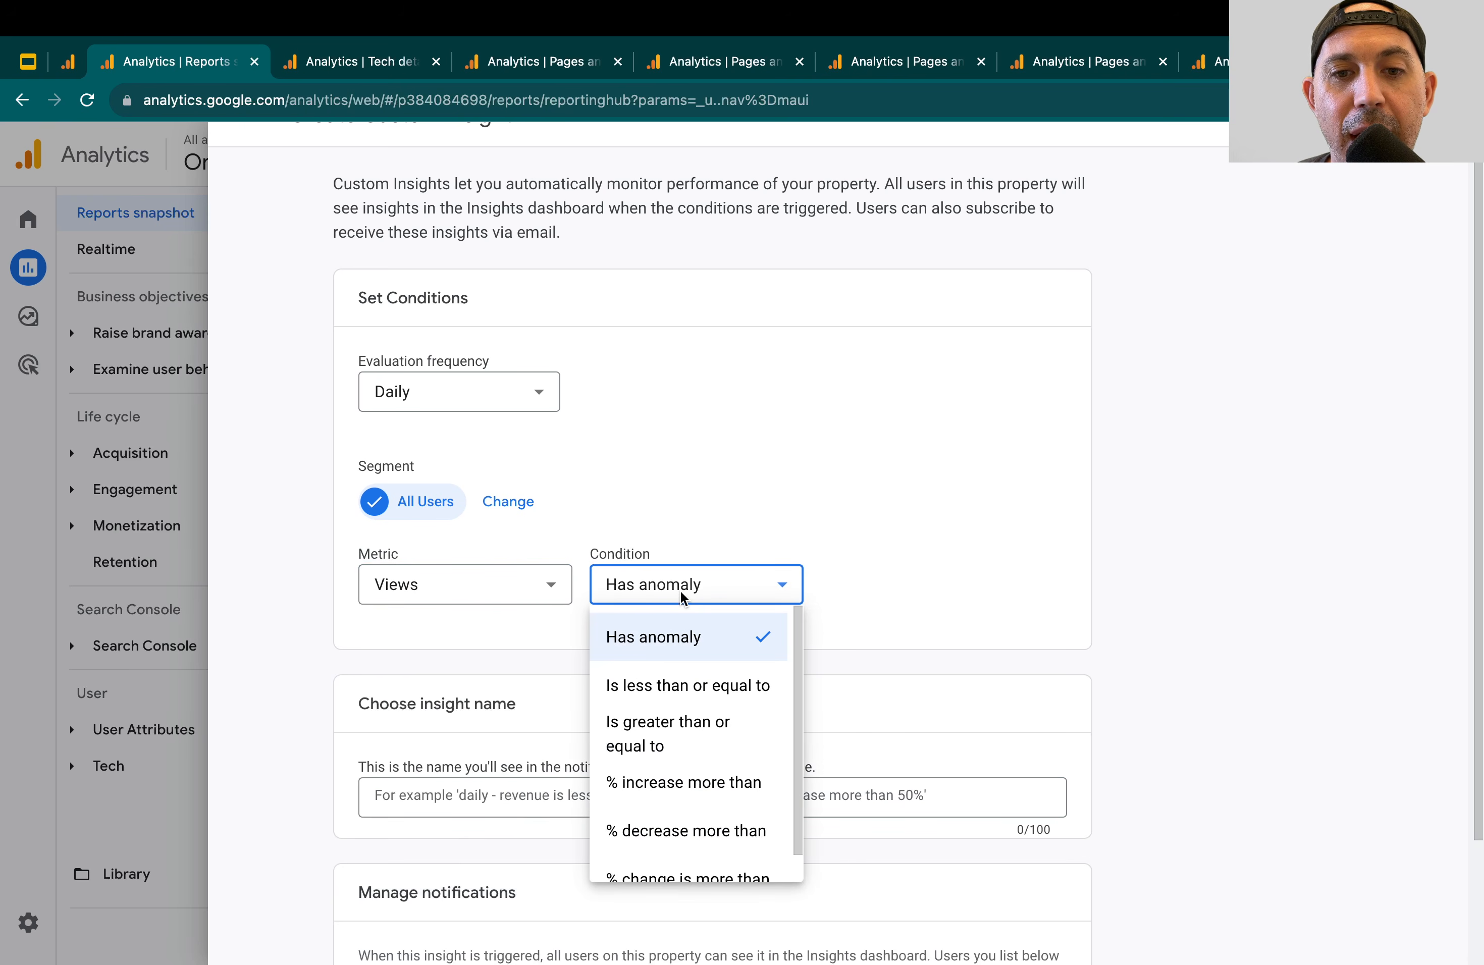
left_click(929, 586)
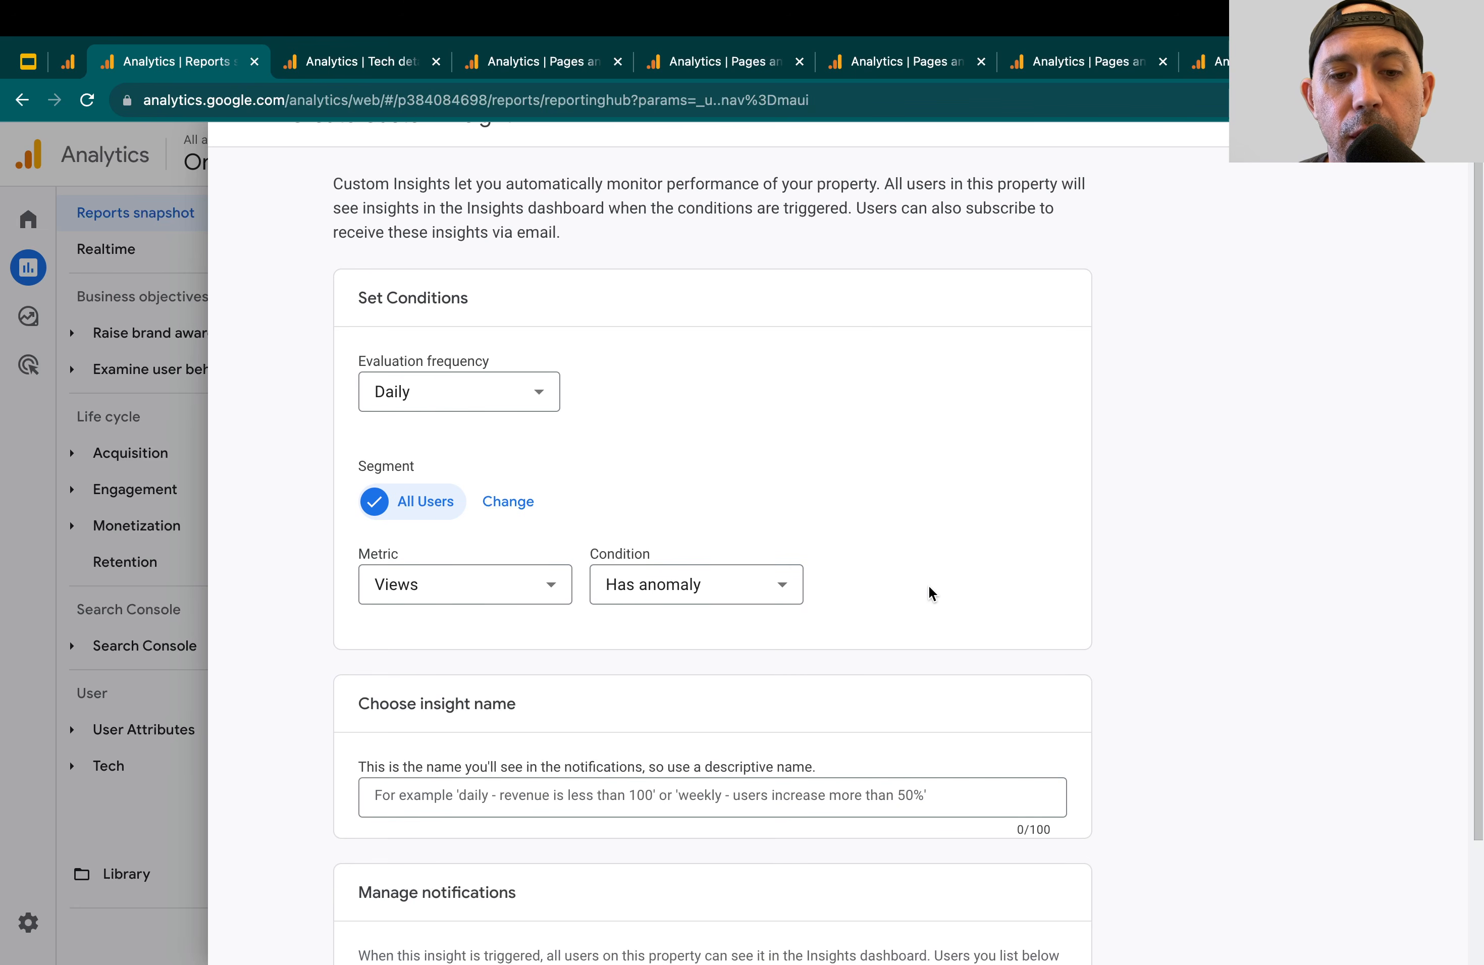
left_click(745, 581)
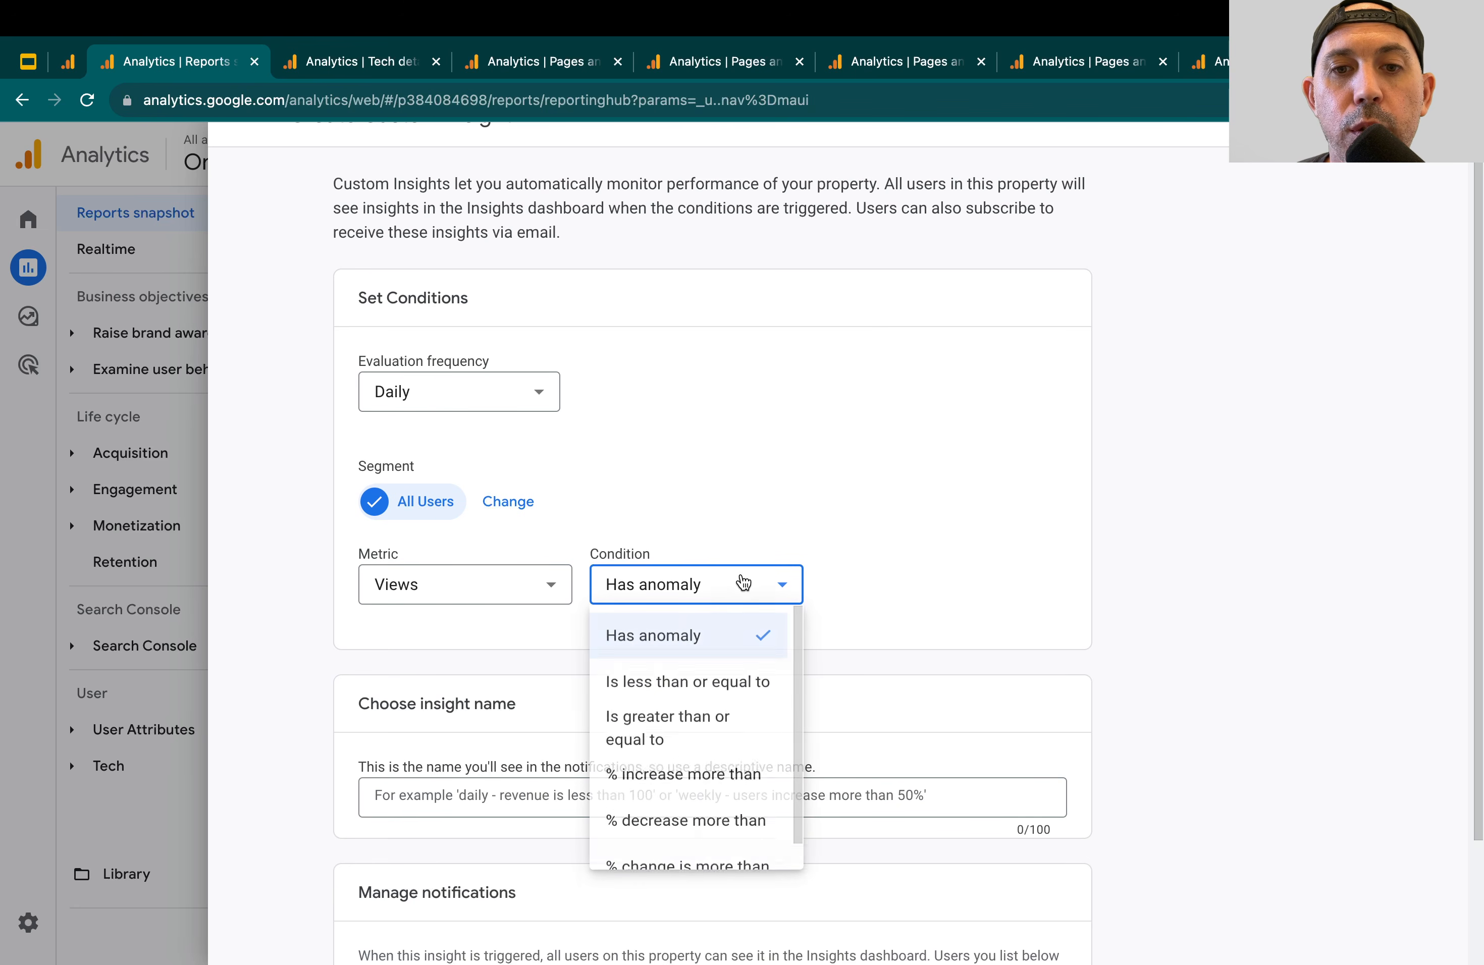
left_click(732, 705)
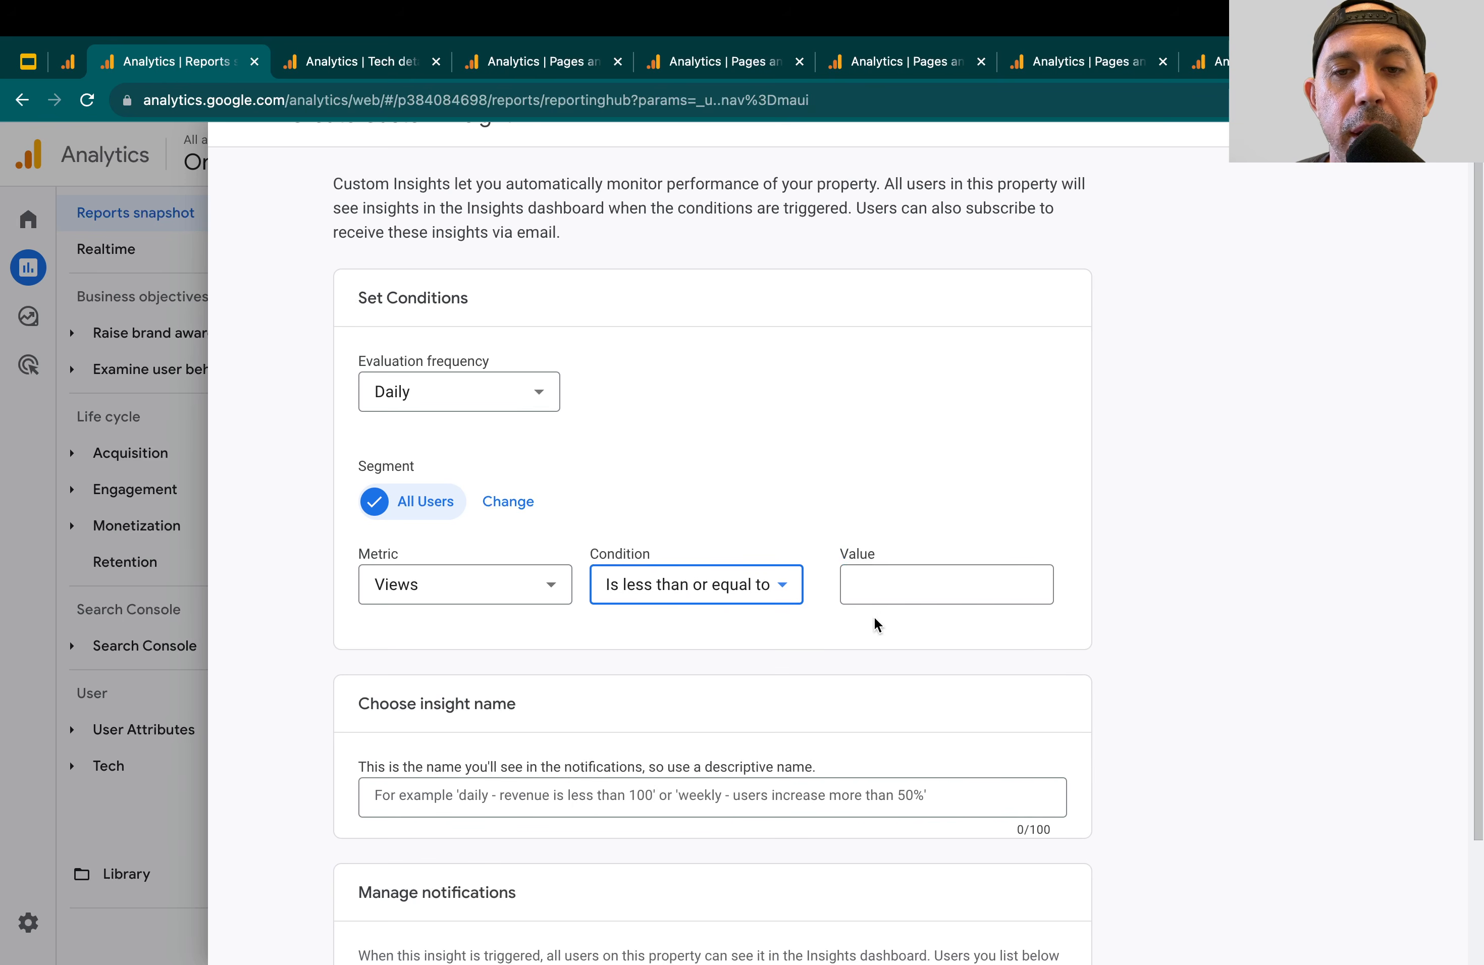
left_click(919, 584)
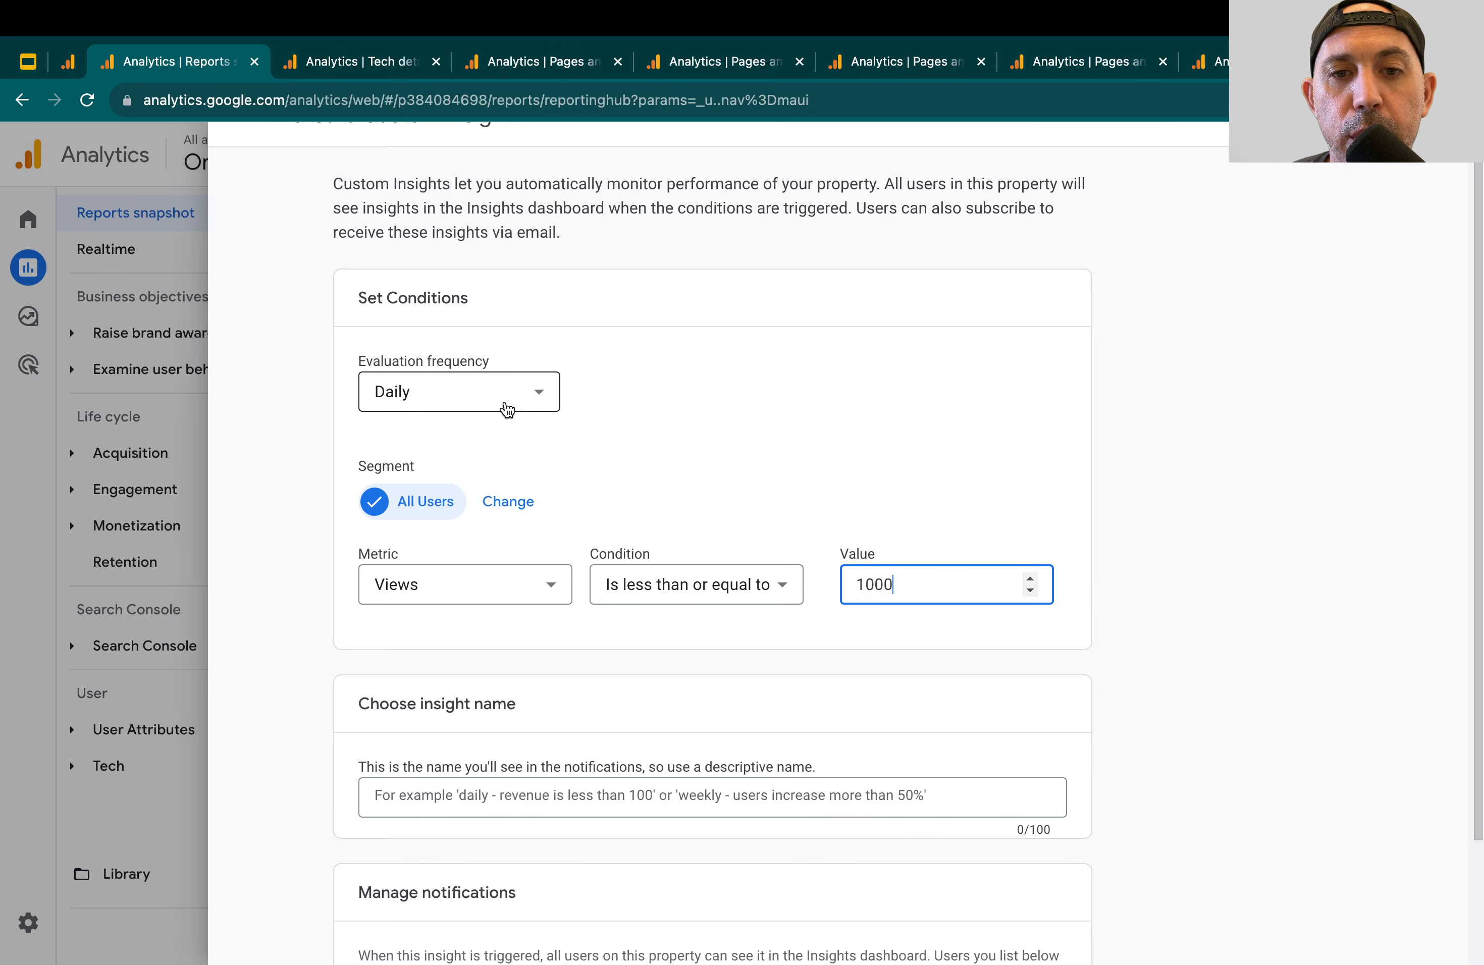
Examine the email notification settings and the insight name field of the custom insight
scroll(706, 464, "down", 3)
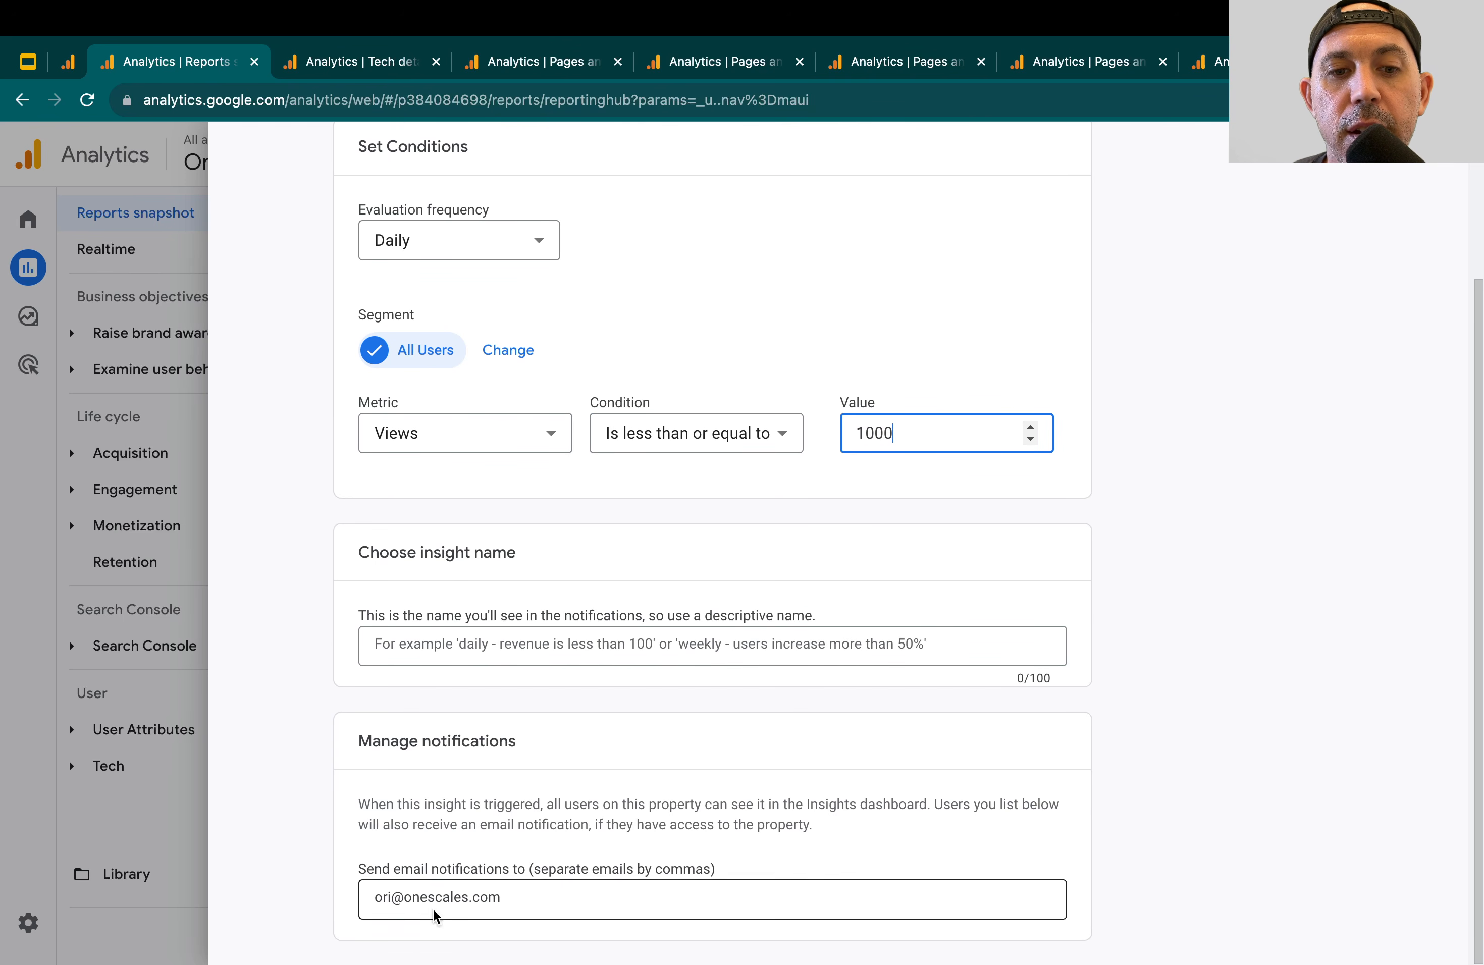
scroll(629, 809, "up", 4)
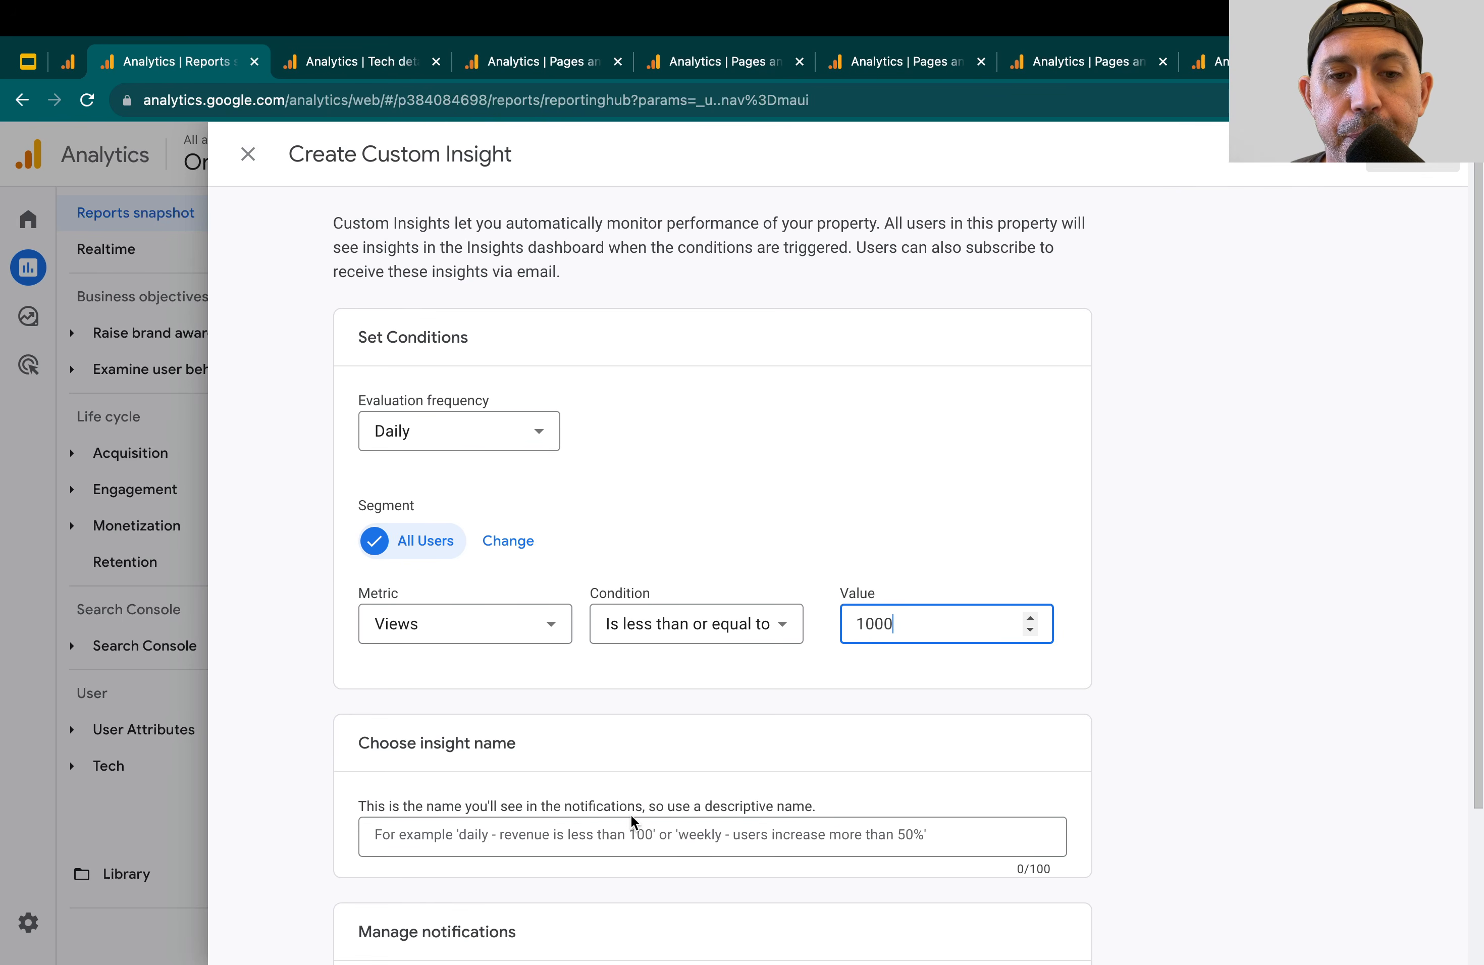
left_click(516, 840)
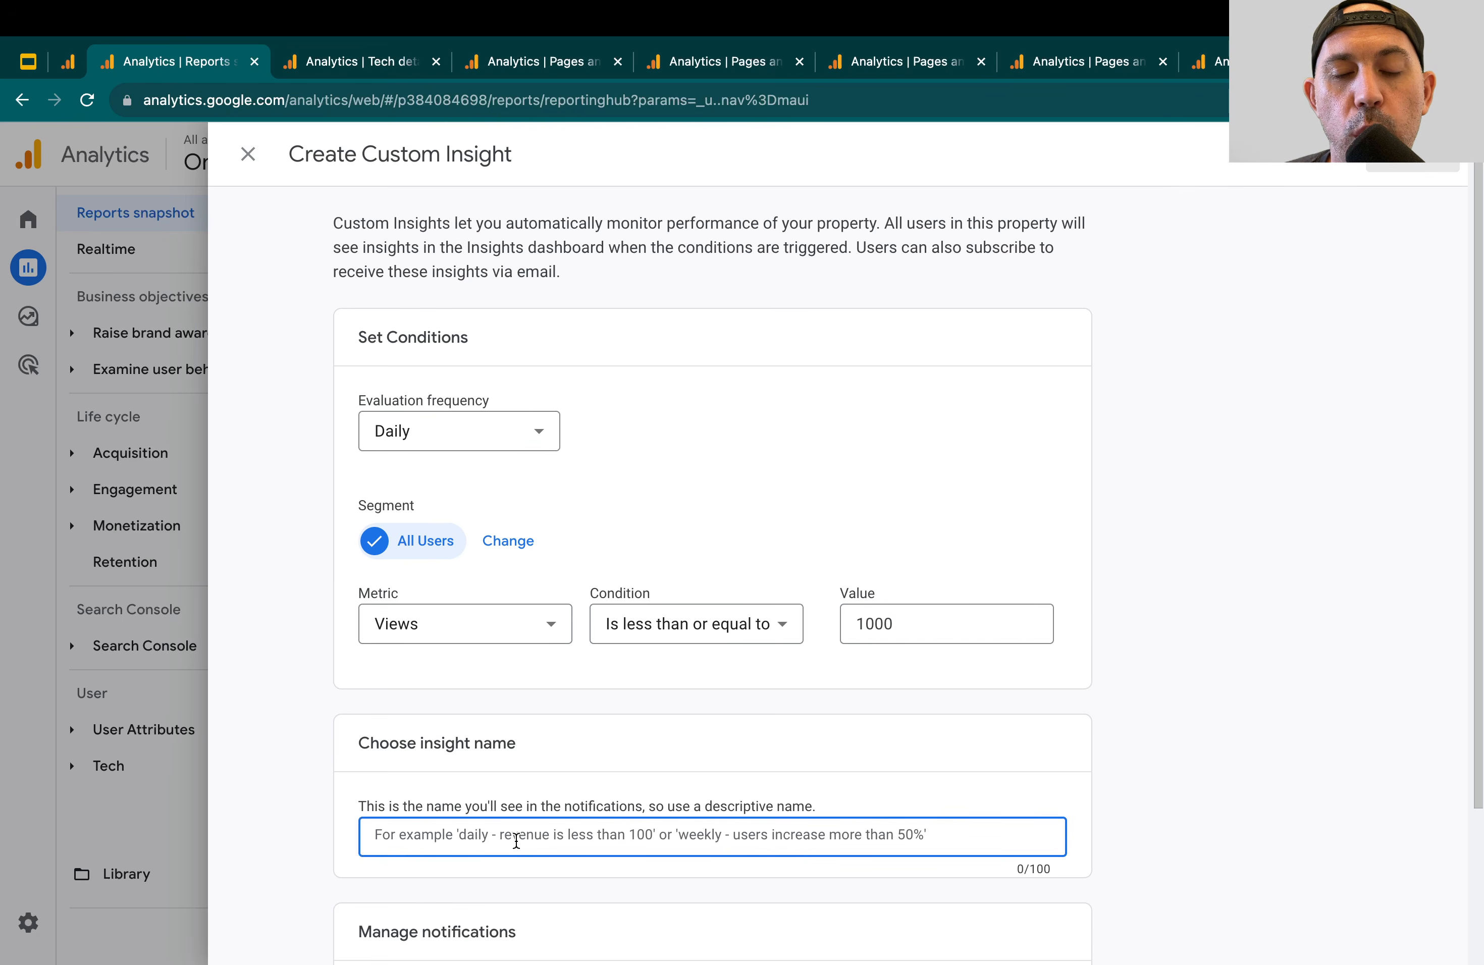
left_click(702, 504)
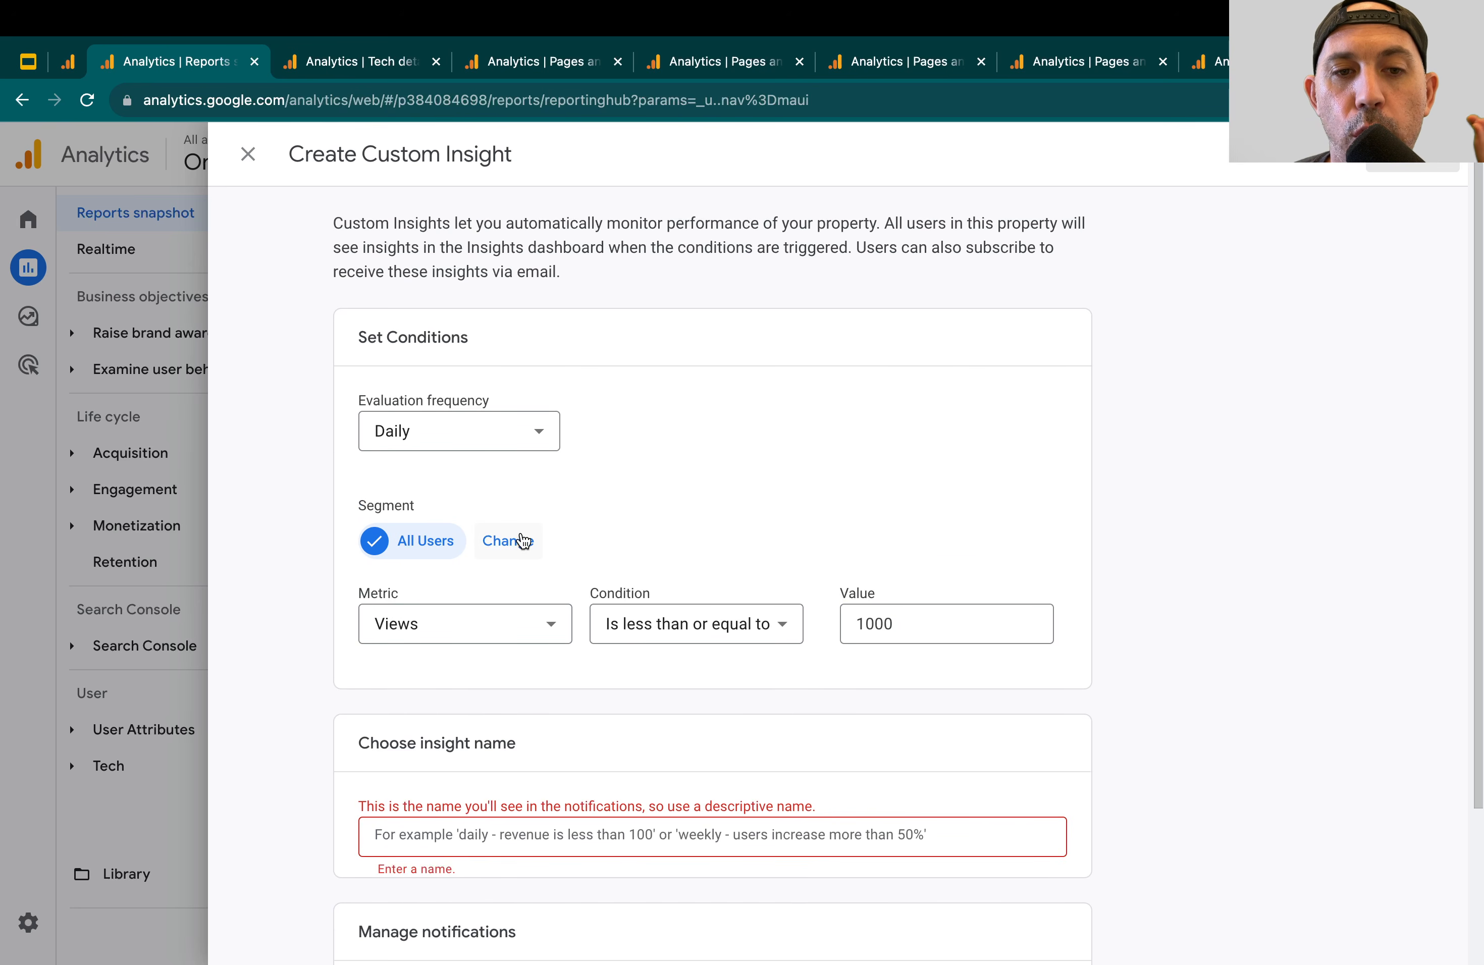
Edit the insight's segment and define its condition as First user medium exactly matches organic
left_click(502, 539)
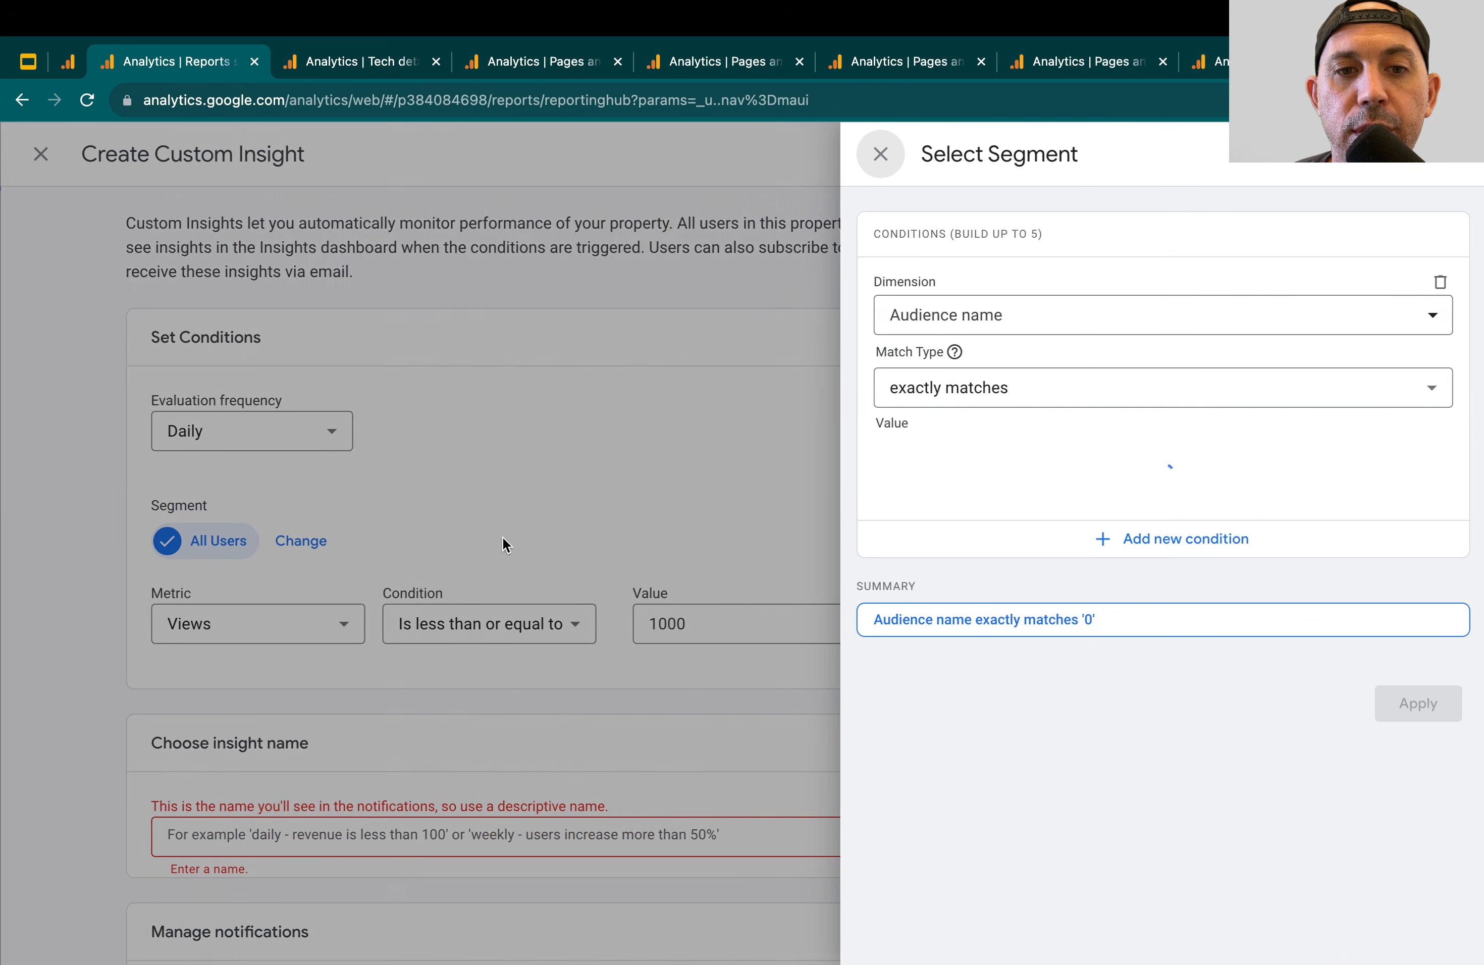
left_click(1026, 321)
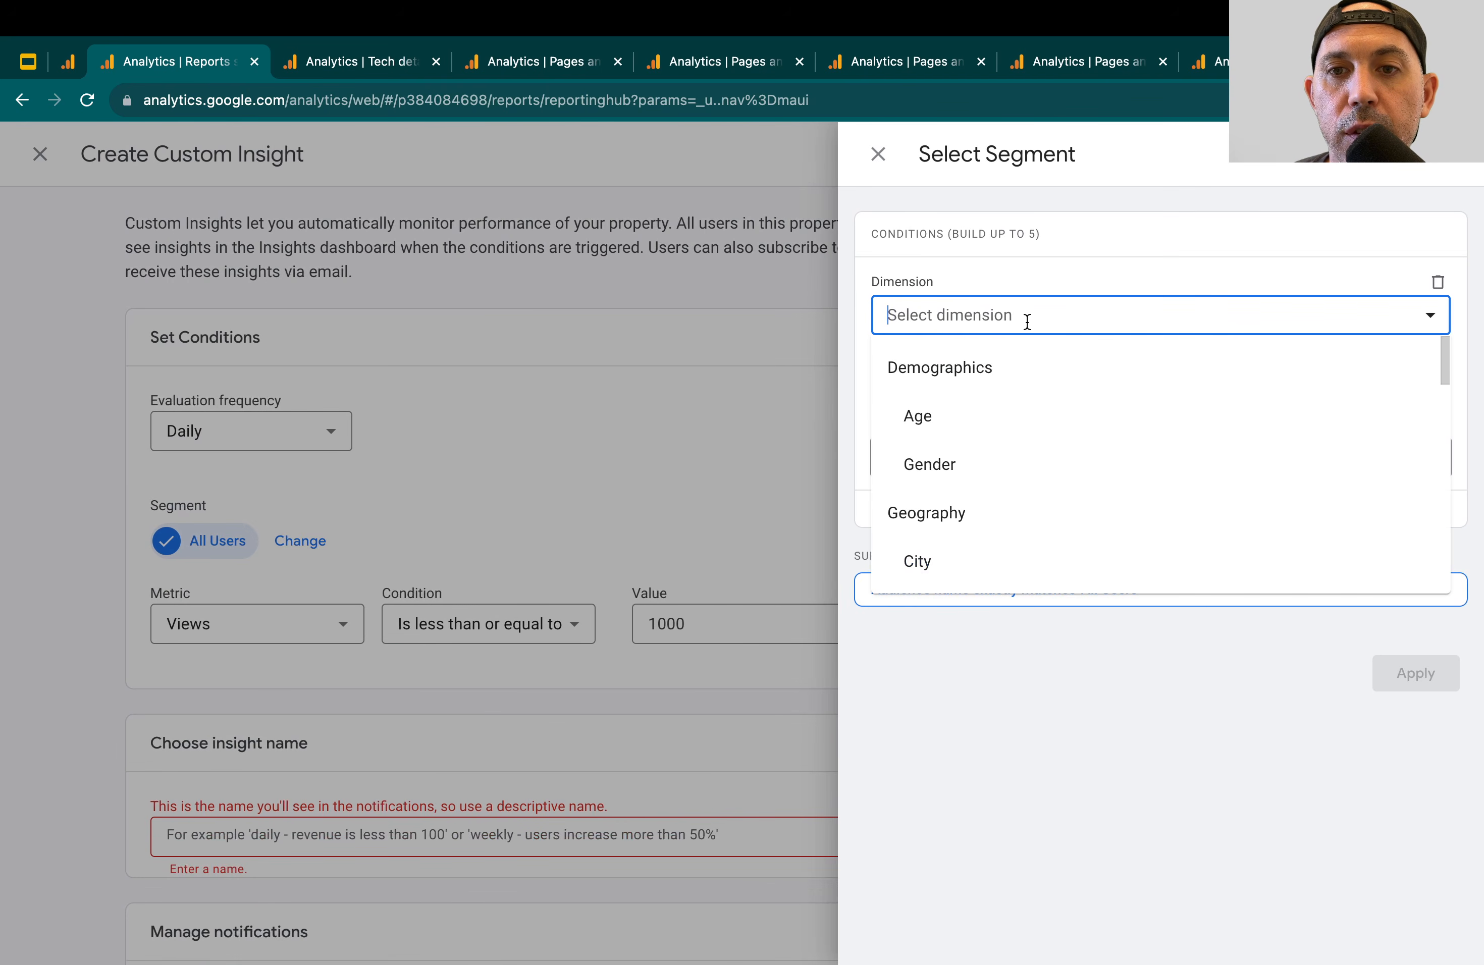
scroll(1001, 461, "down", 6)
scroll(1000, 461, "down", 10)
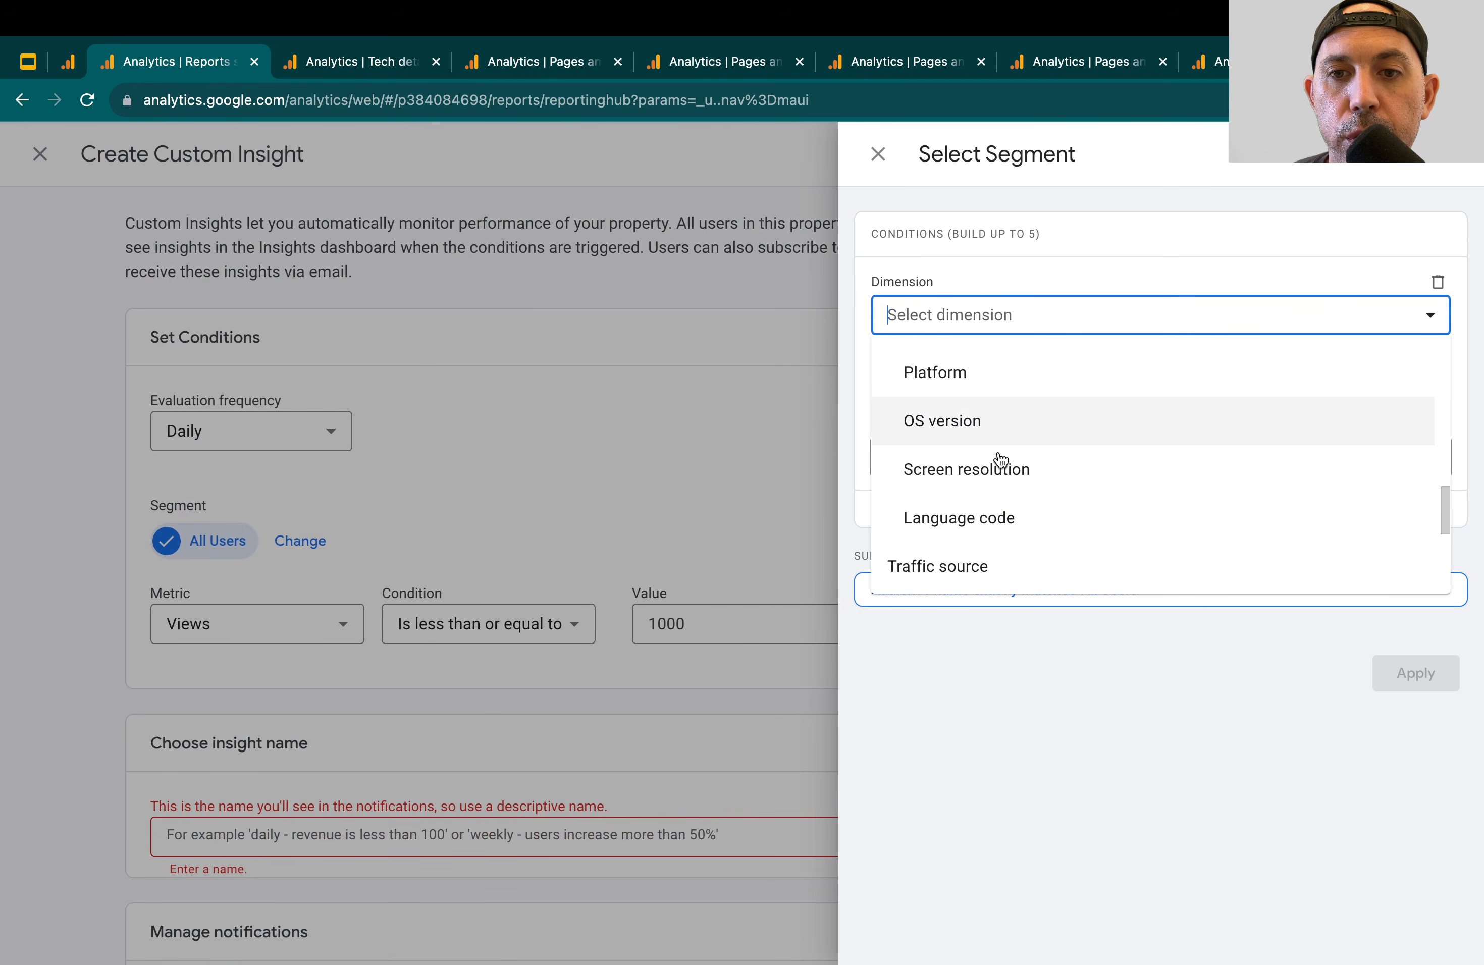
left_click(1001, 461)
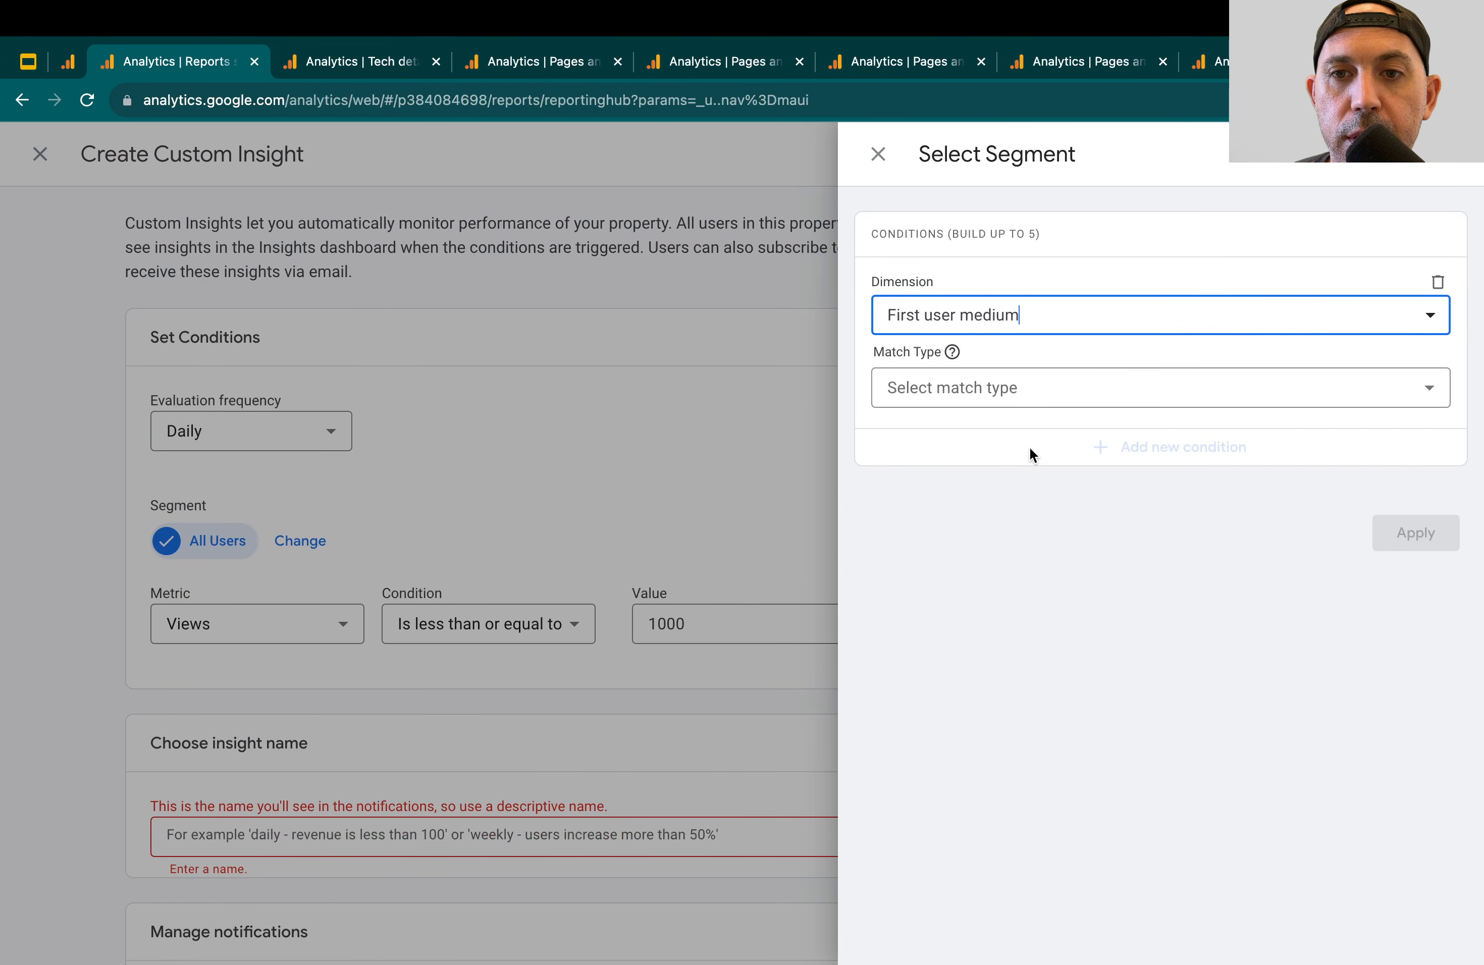
left_click(1037, 386)
left_click(1007, 438)
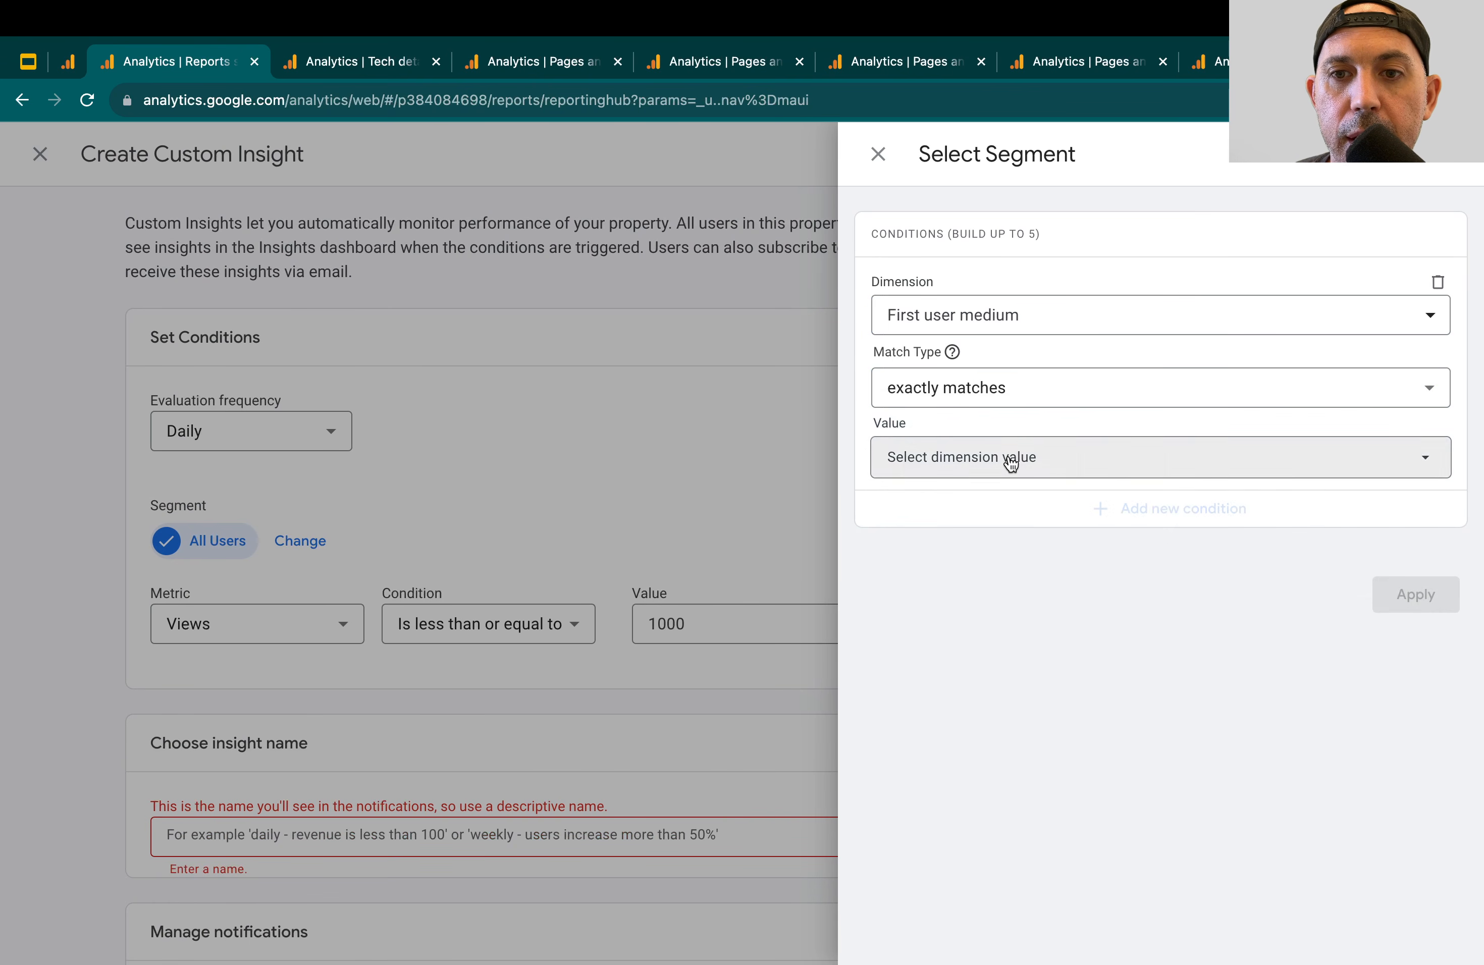
left_click(1007, 456)
left_click(955, 658)
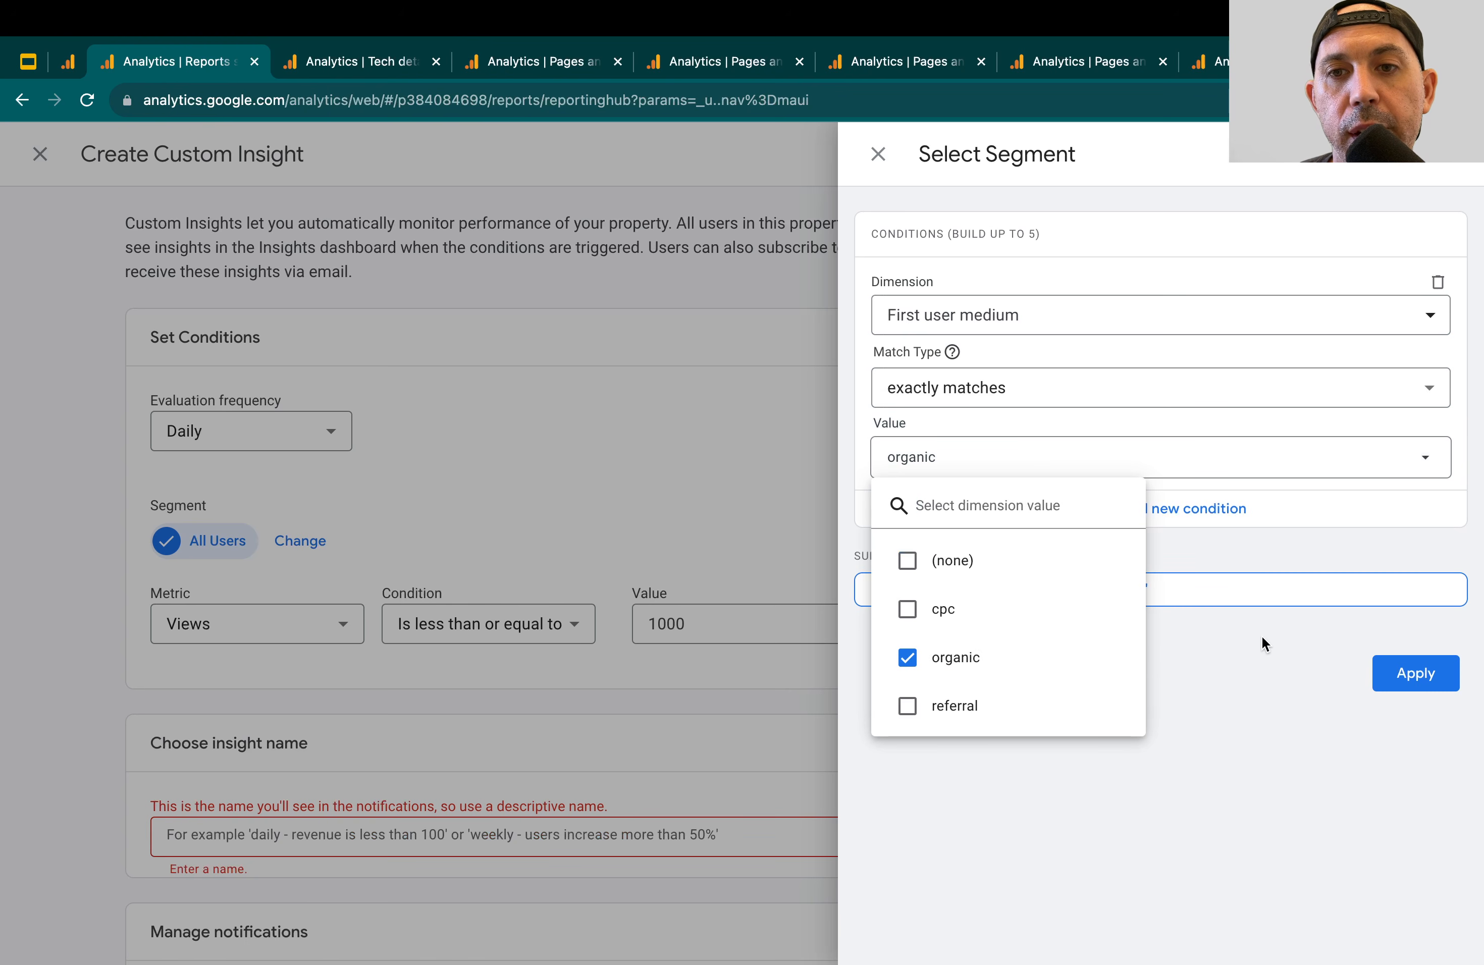
left_click(1222, 651)
Change the segment's condition to First user source exactly matches google
left_click(1005, 313)
scroll(998, 464, "down", 10)
scroll(1009, 447, "up", 4)
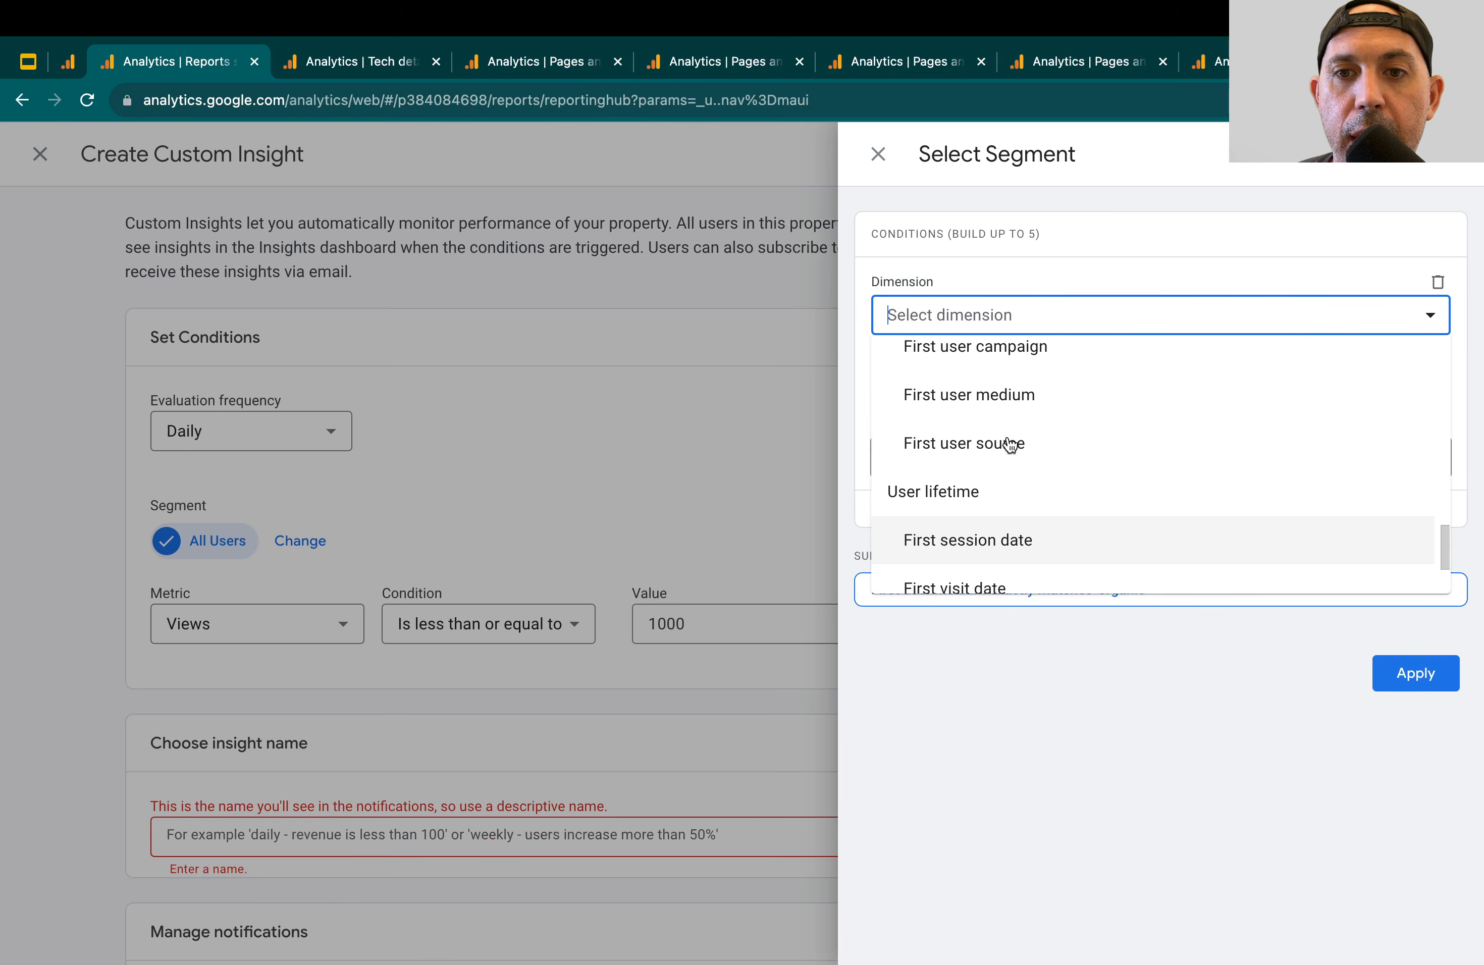
left_click(1019, 530)
left_click(1020, 390)
left_click(1006, 464)
left_click(1001, 456)
left_click(955, 626)
left_click(1281, 688)
Add a second AND condition to the segment: First user medium exactly matches organic
left_click(1172, 513)
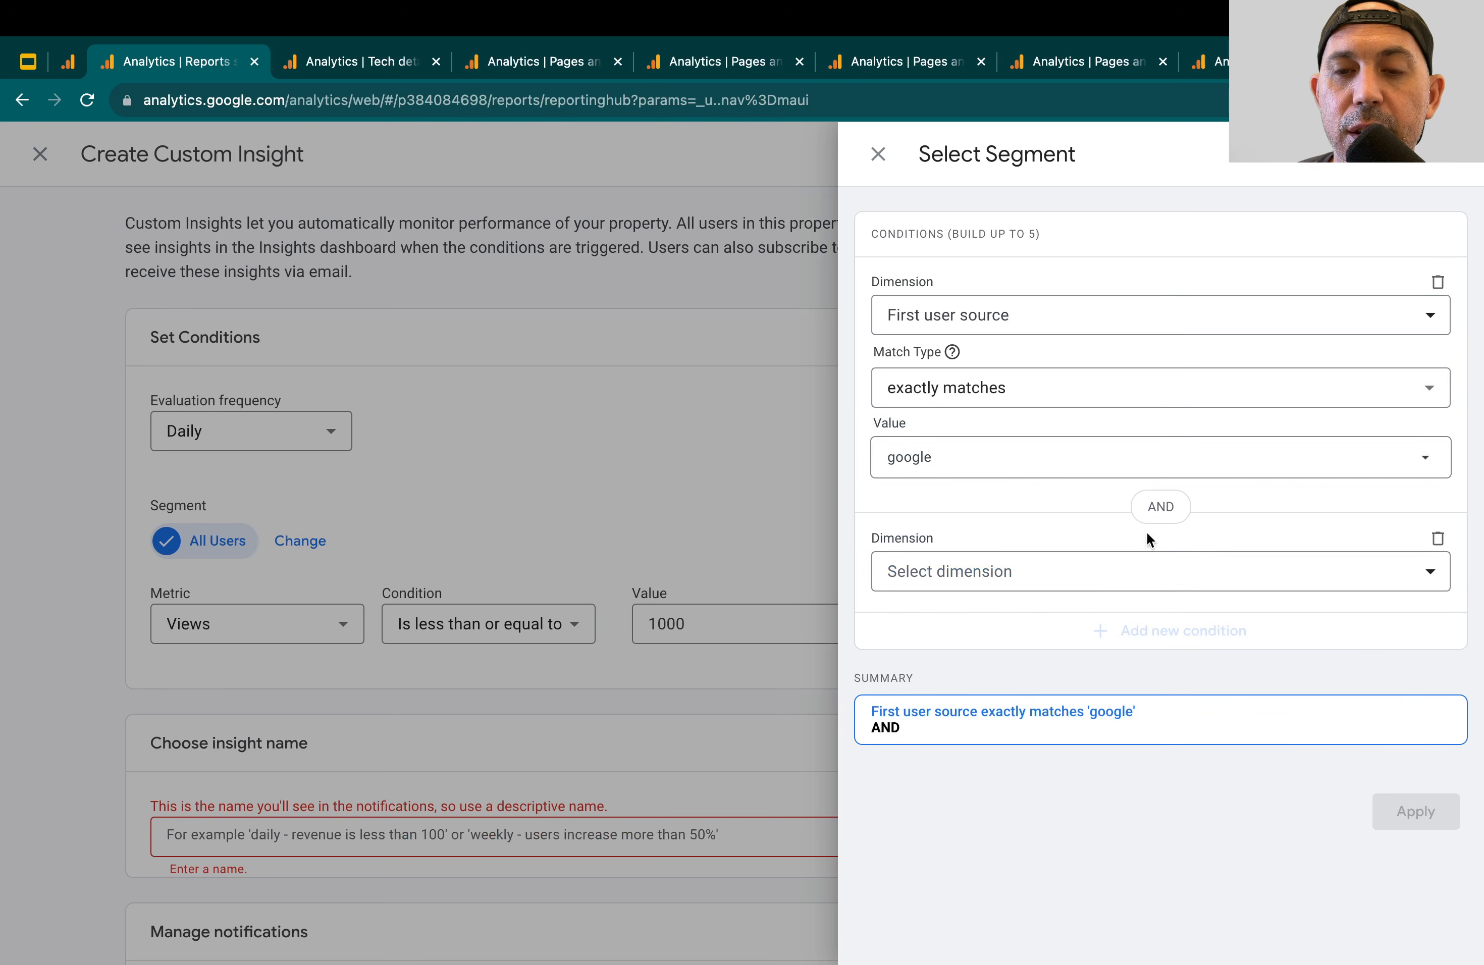
left_click(1015, 570)
scroll(1003, 675, "down", 2)
scroll(1002, 674, "down", 10)
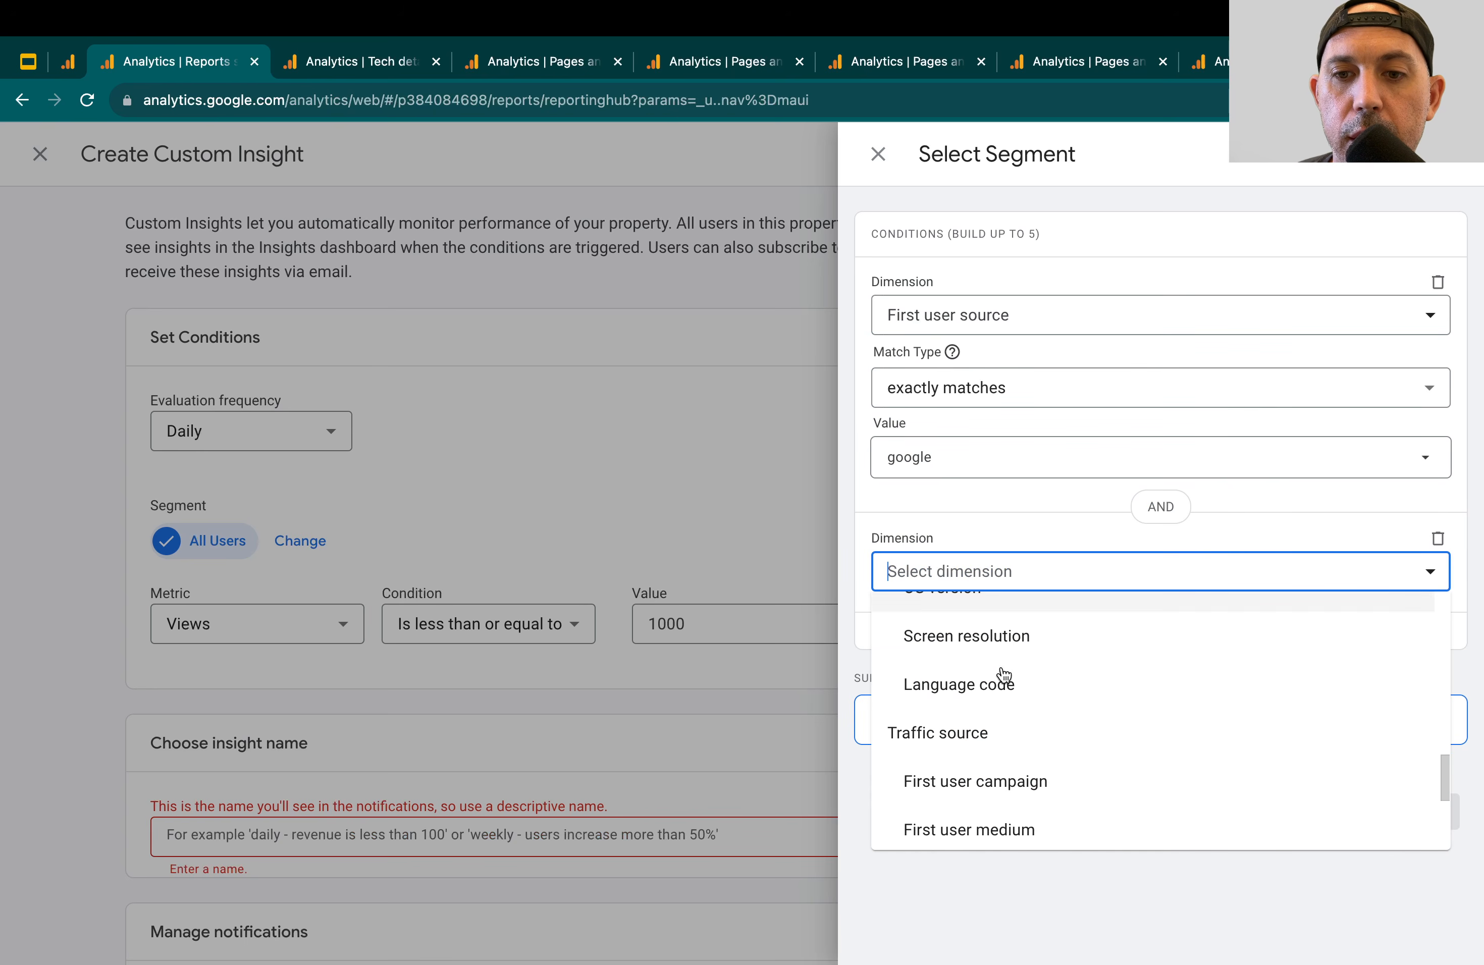
left_click(1015, 667)
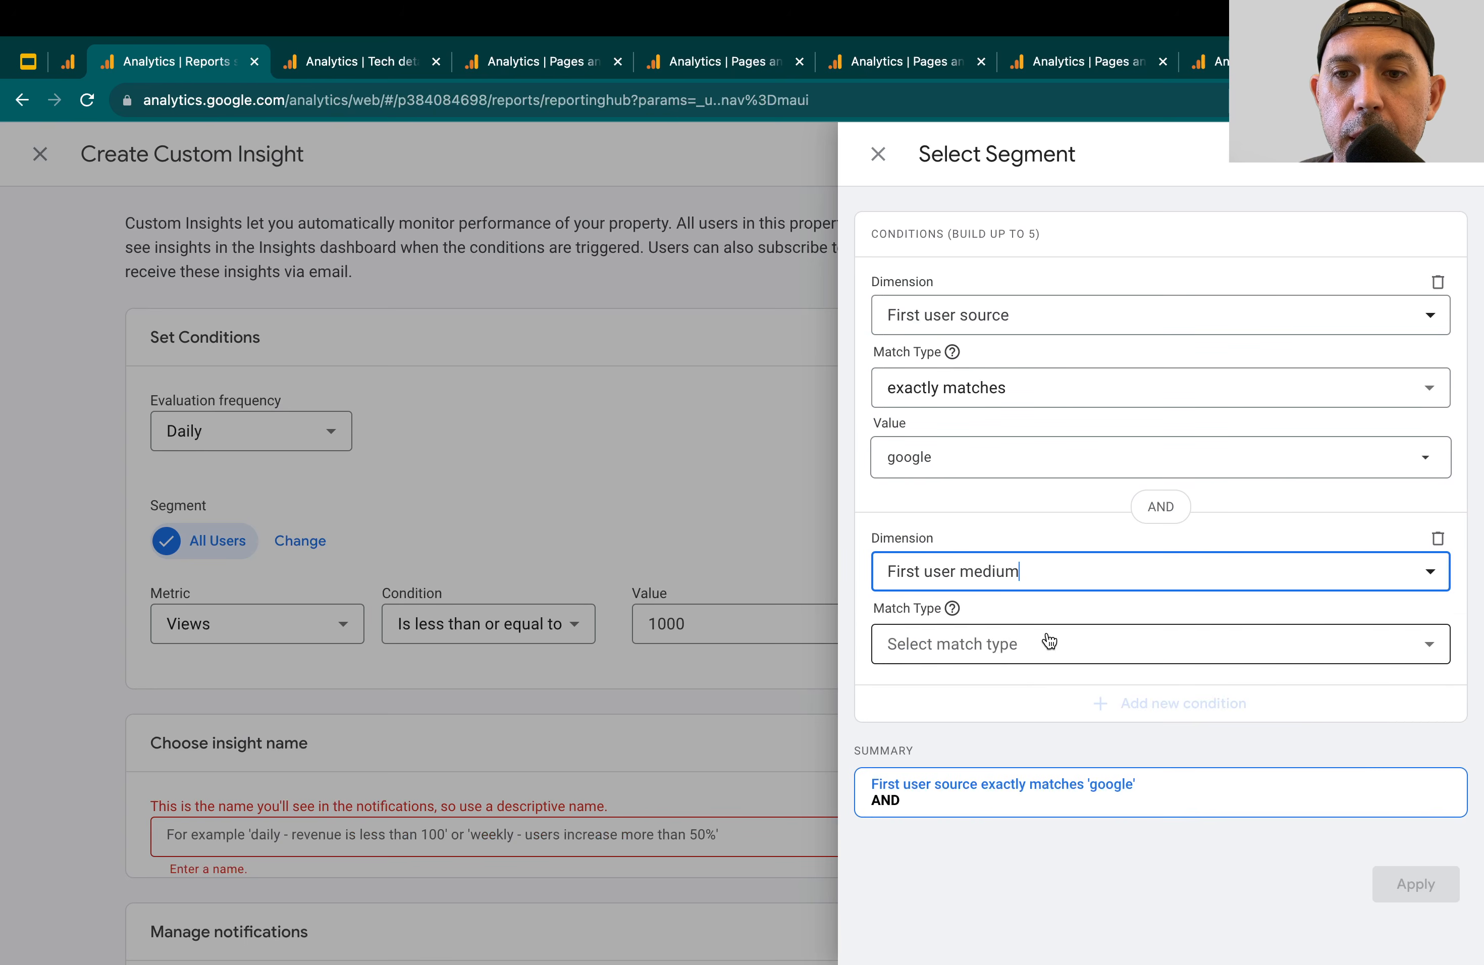
left_click(1046, 643)
left_click(1030, 701)
left_click(1061, 690)
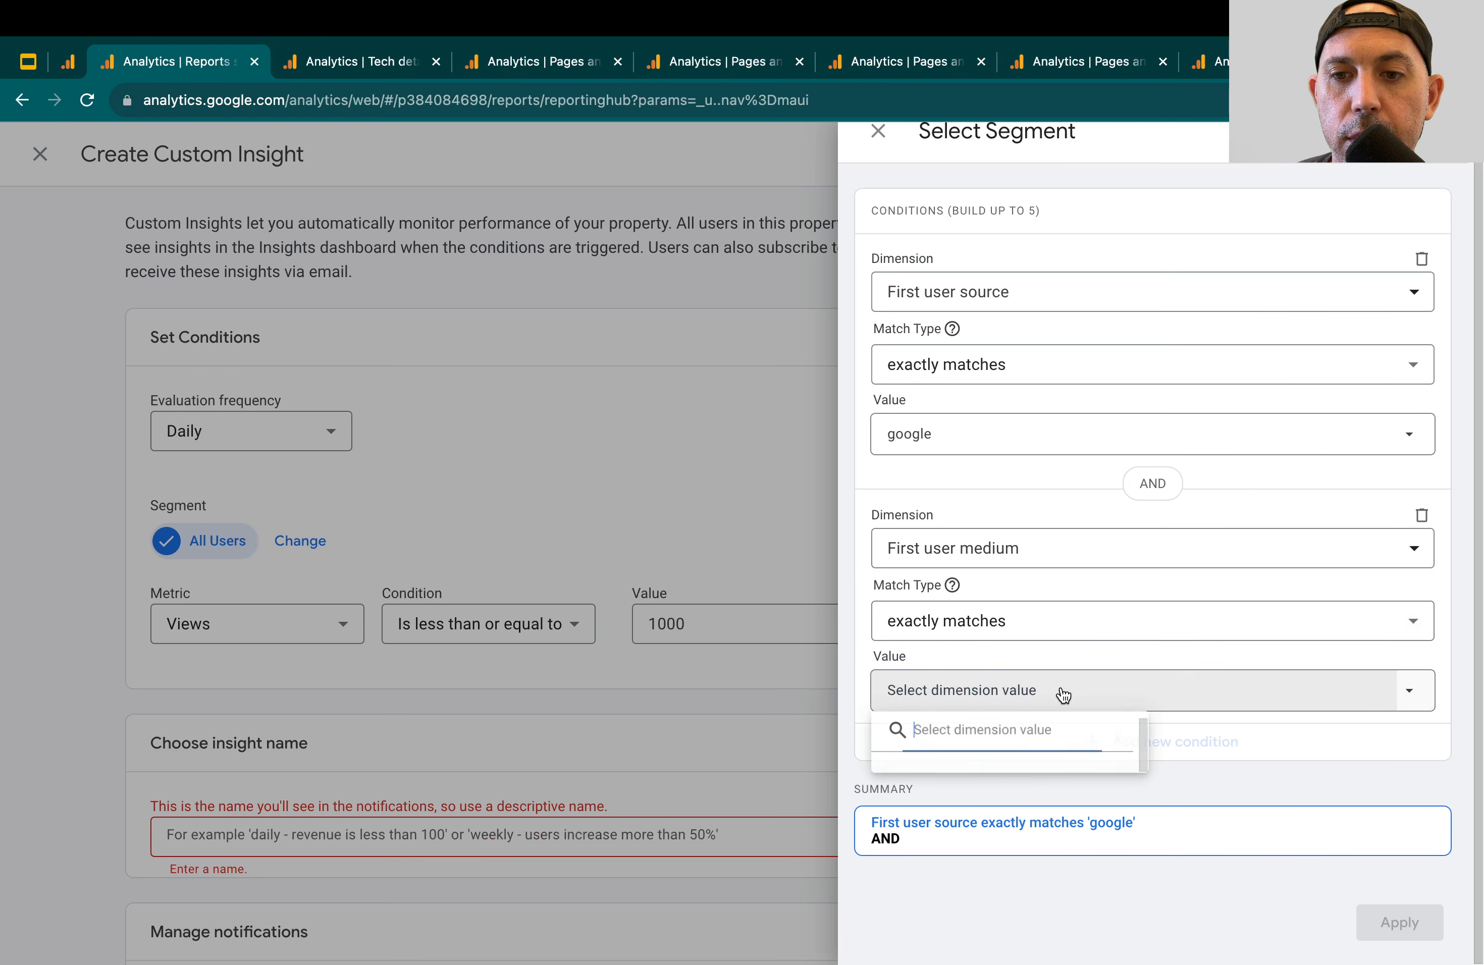
left_click(950, 884)
left_click(1250, 837)
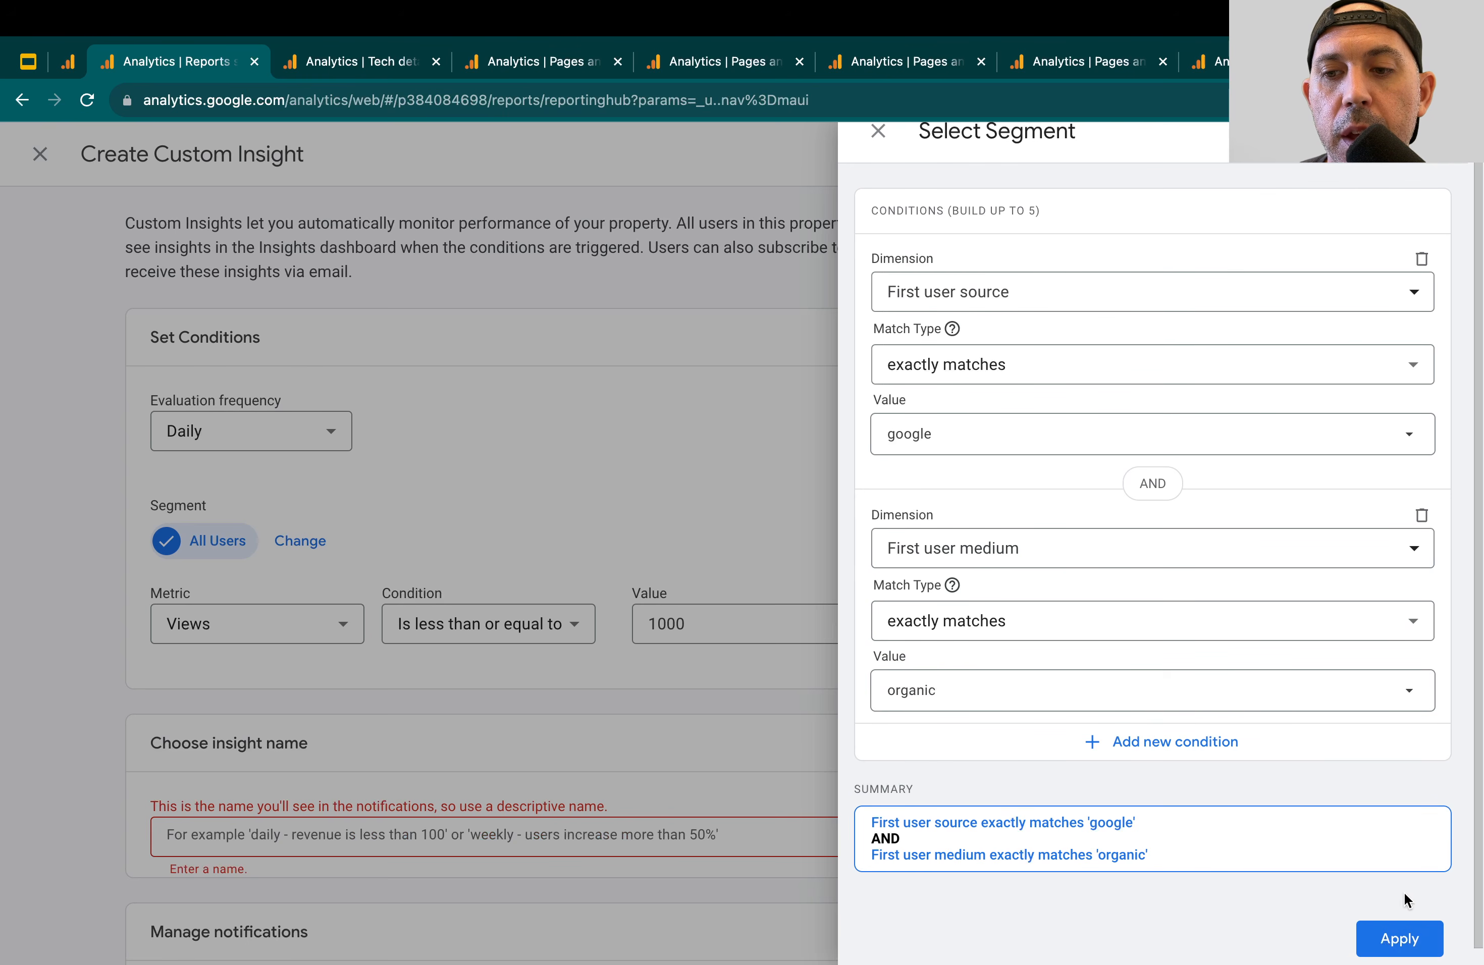
Leave the segment selection without applying it and discard the unsaved custom insight
left_click(750, 428)
scroll(839, 401, "down", 5)
scroll(838, 399, "up", 5)
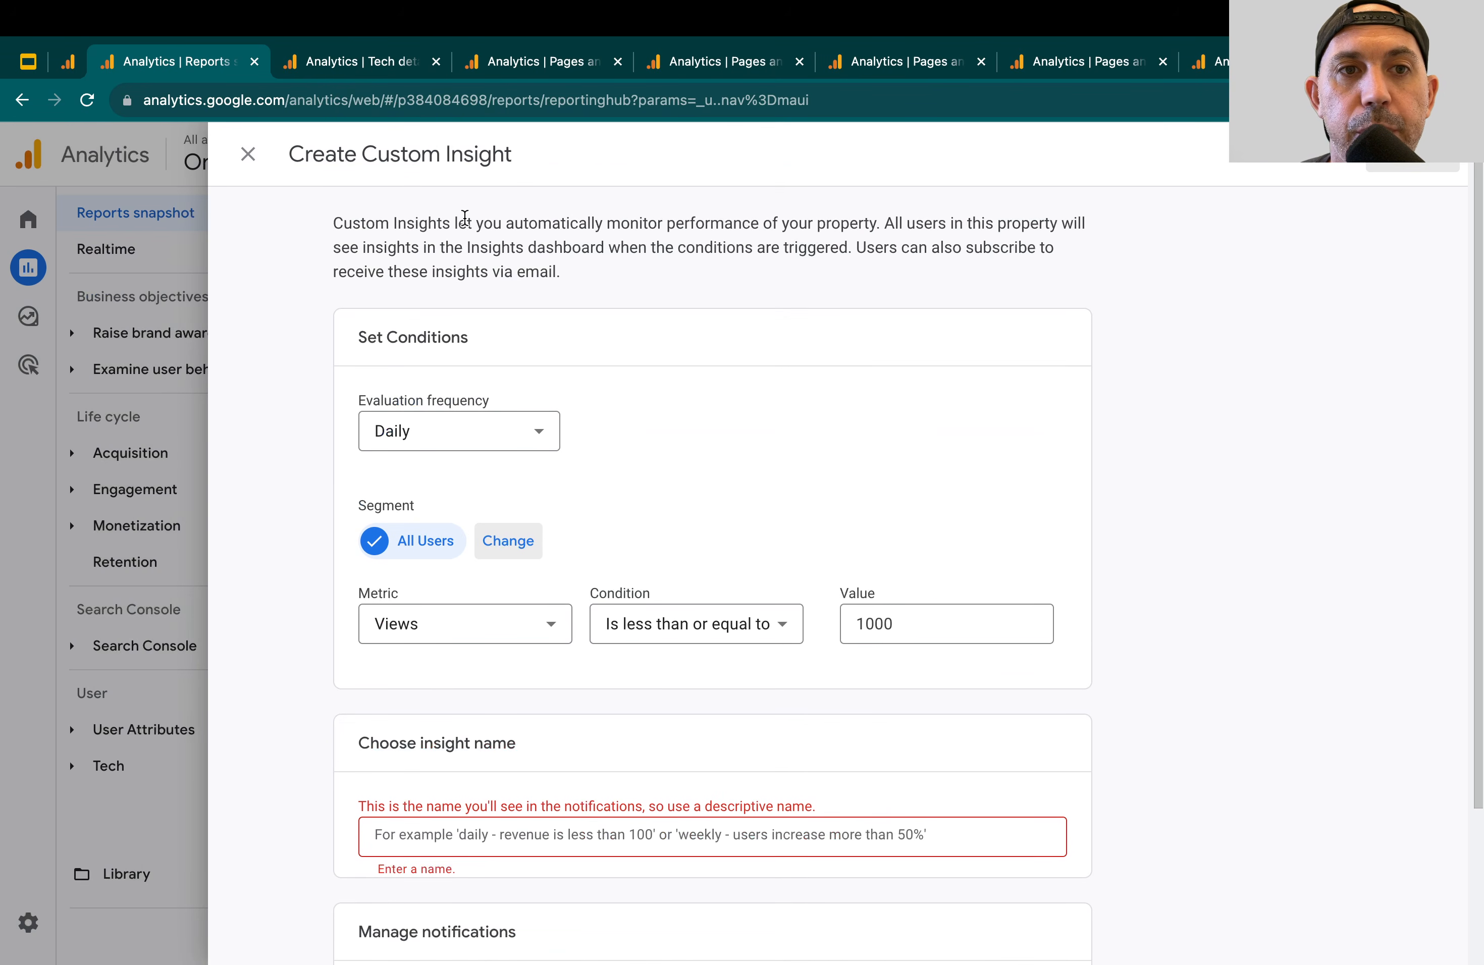
left_click(248, 154)
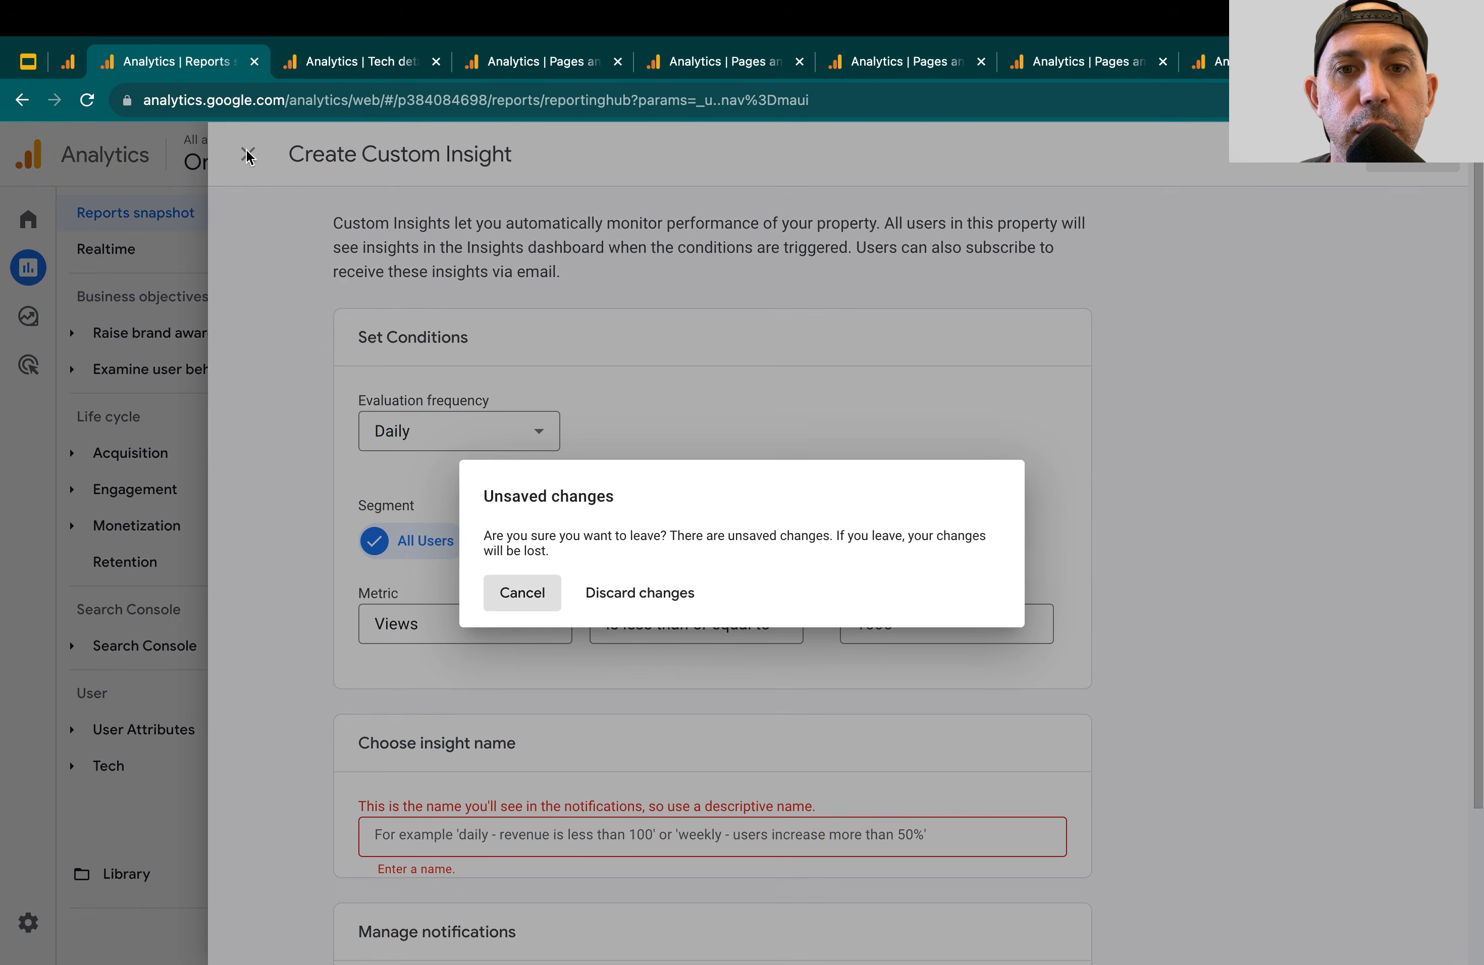
left_click(664, 608)
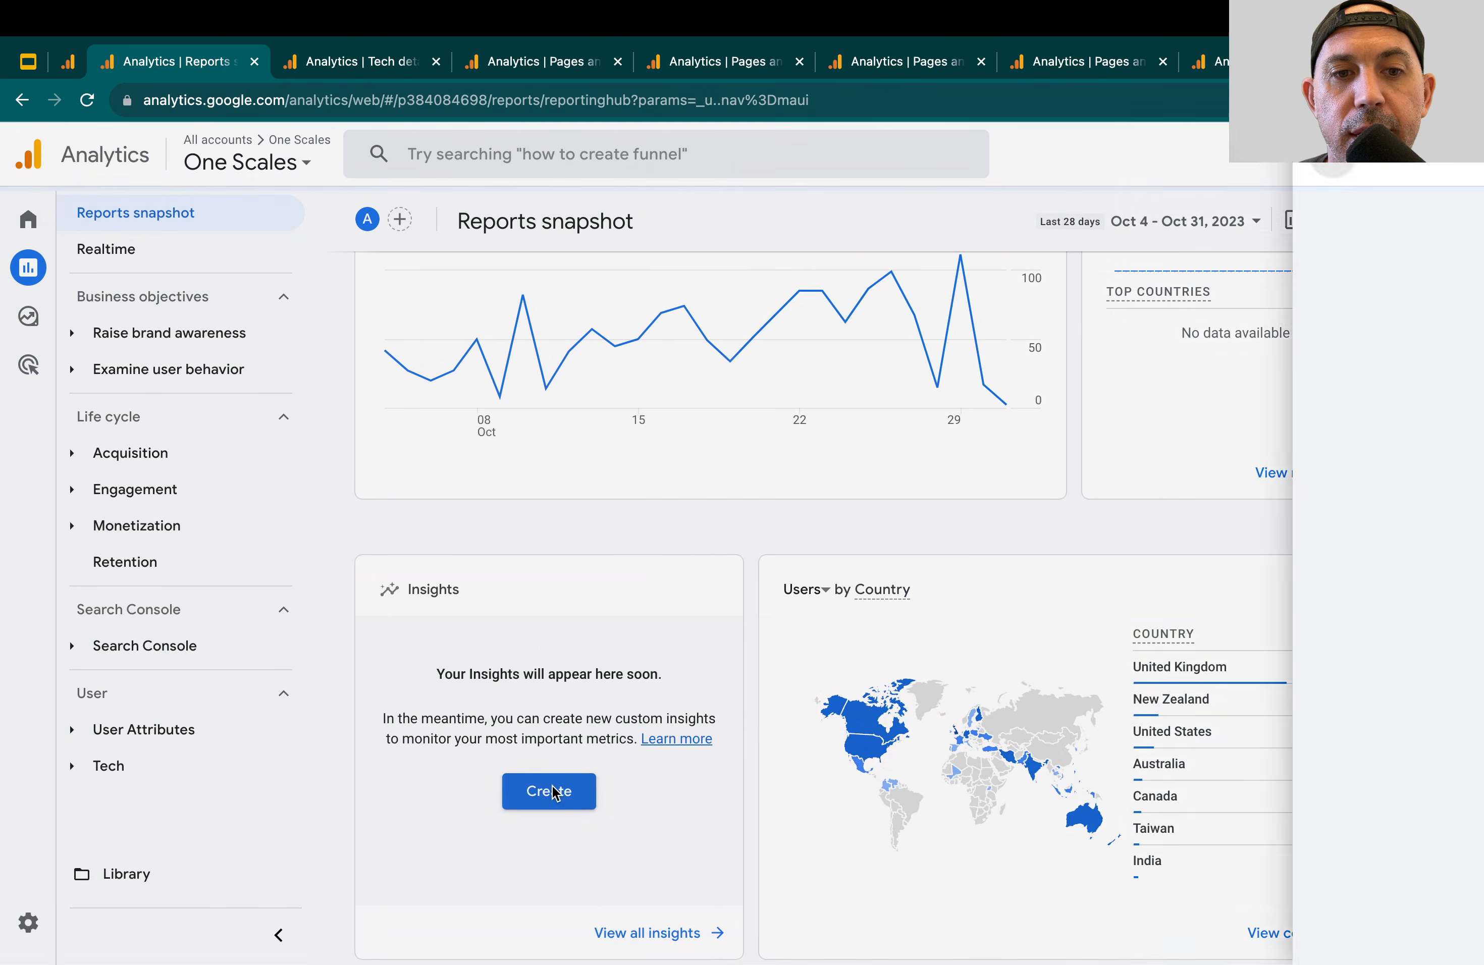
Check the suggested custom insights, close them, and view the Insights & recommendations section of the Home page
left_click(554, 792)
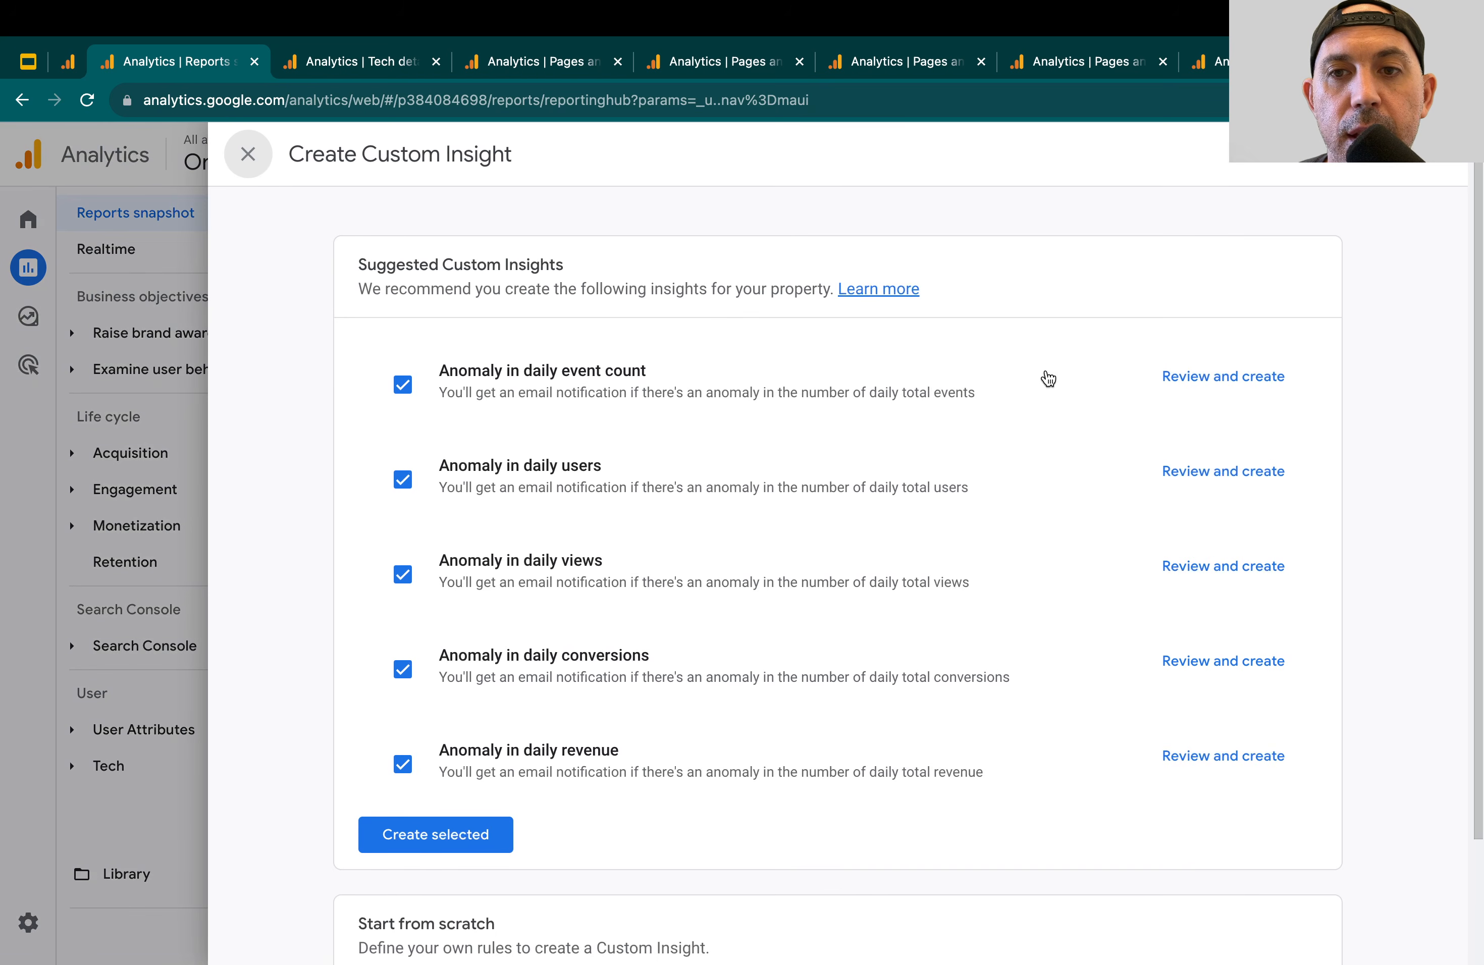
left_click(243, 155)
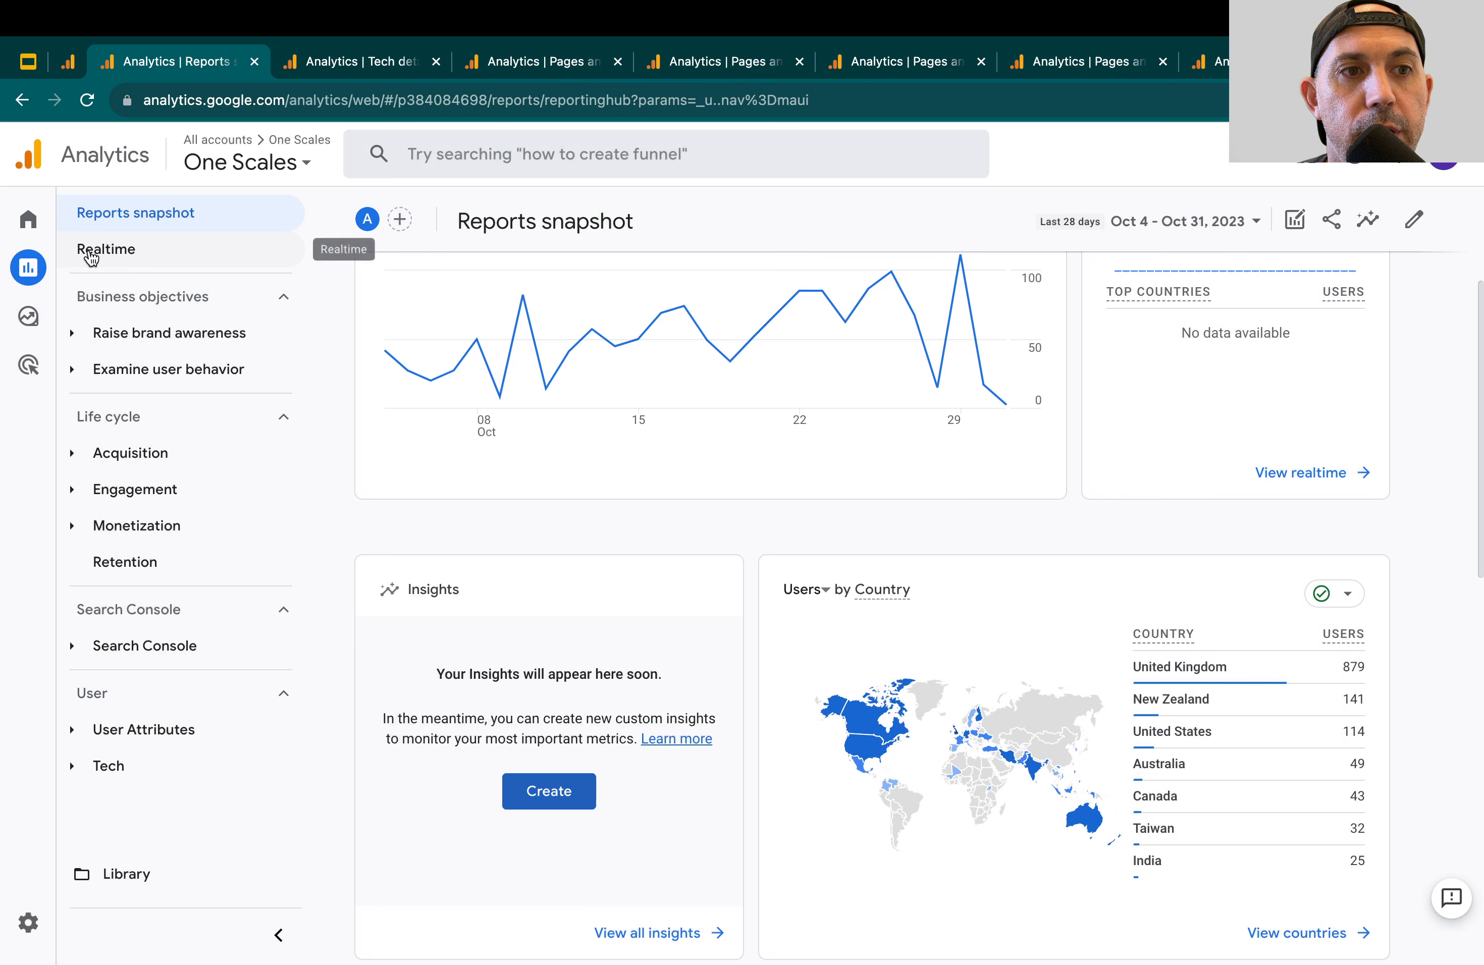
left_click(28, 219)
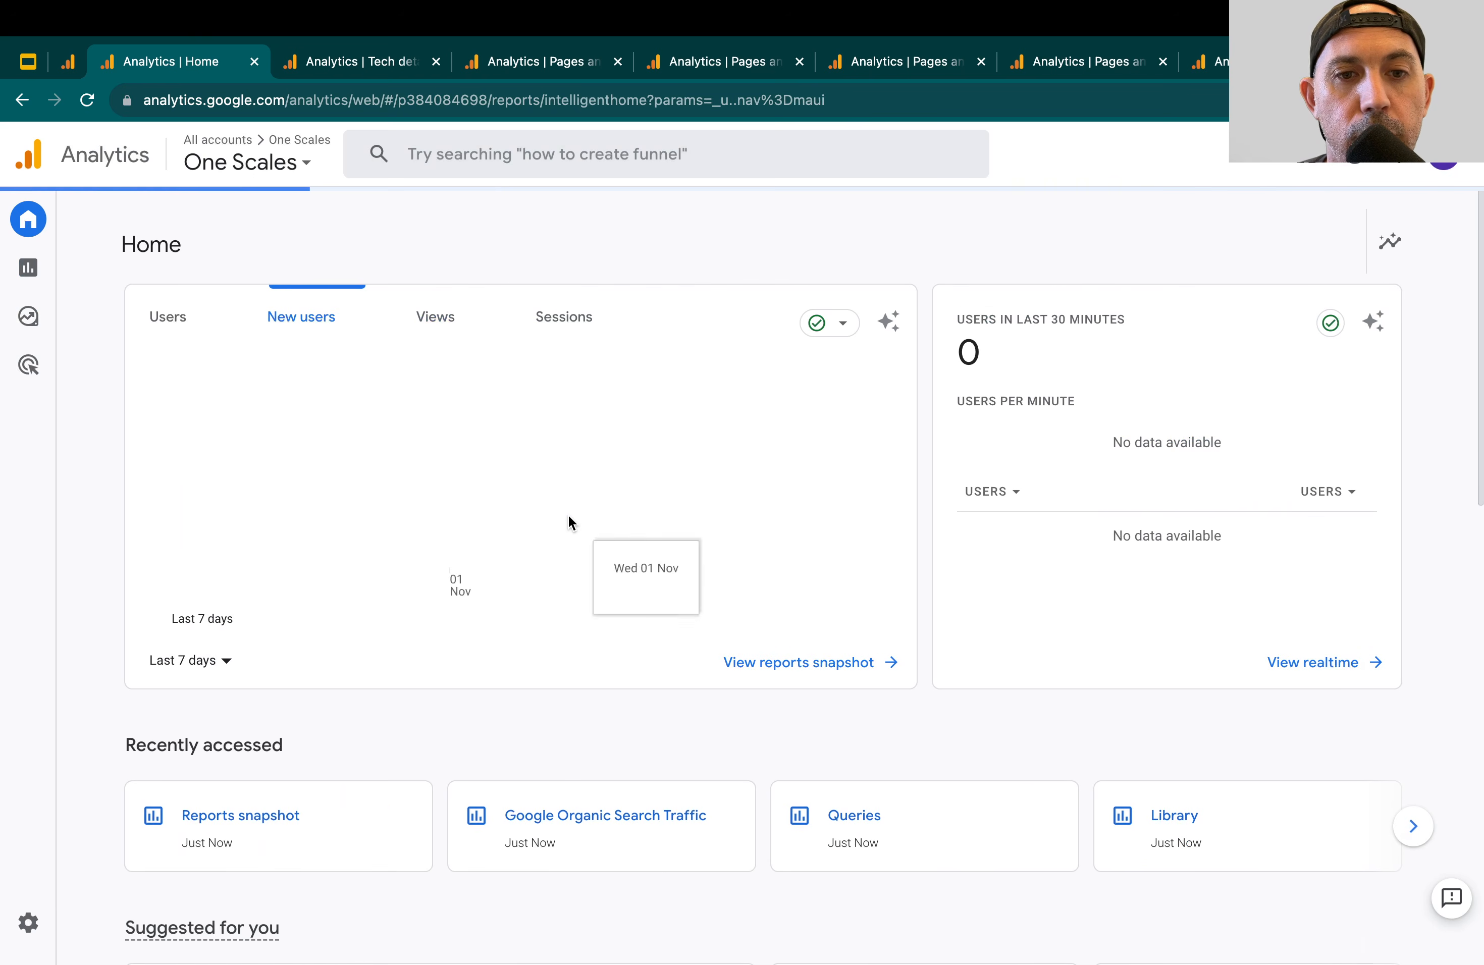
scroll(594, 586, "down", 15)
scroll(593, 585, "down", 2)
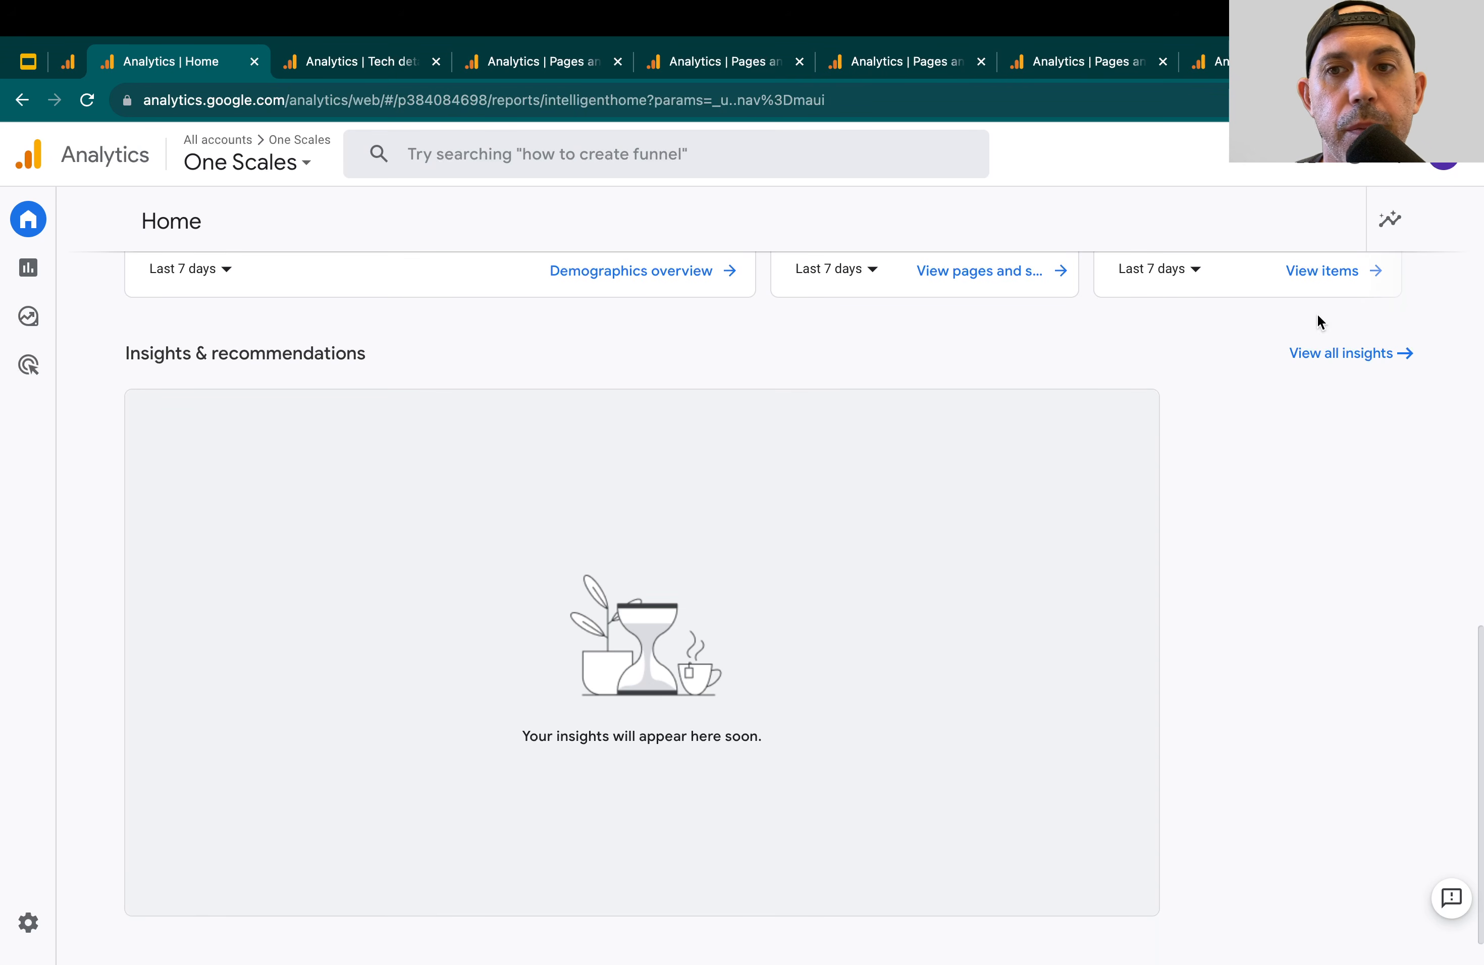
View all insights and open the list of existing custom insights
left_click(1344, 353)
left_click(1283, 258)
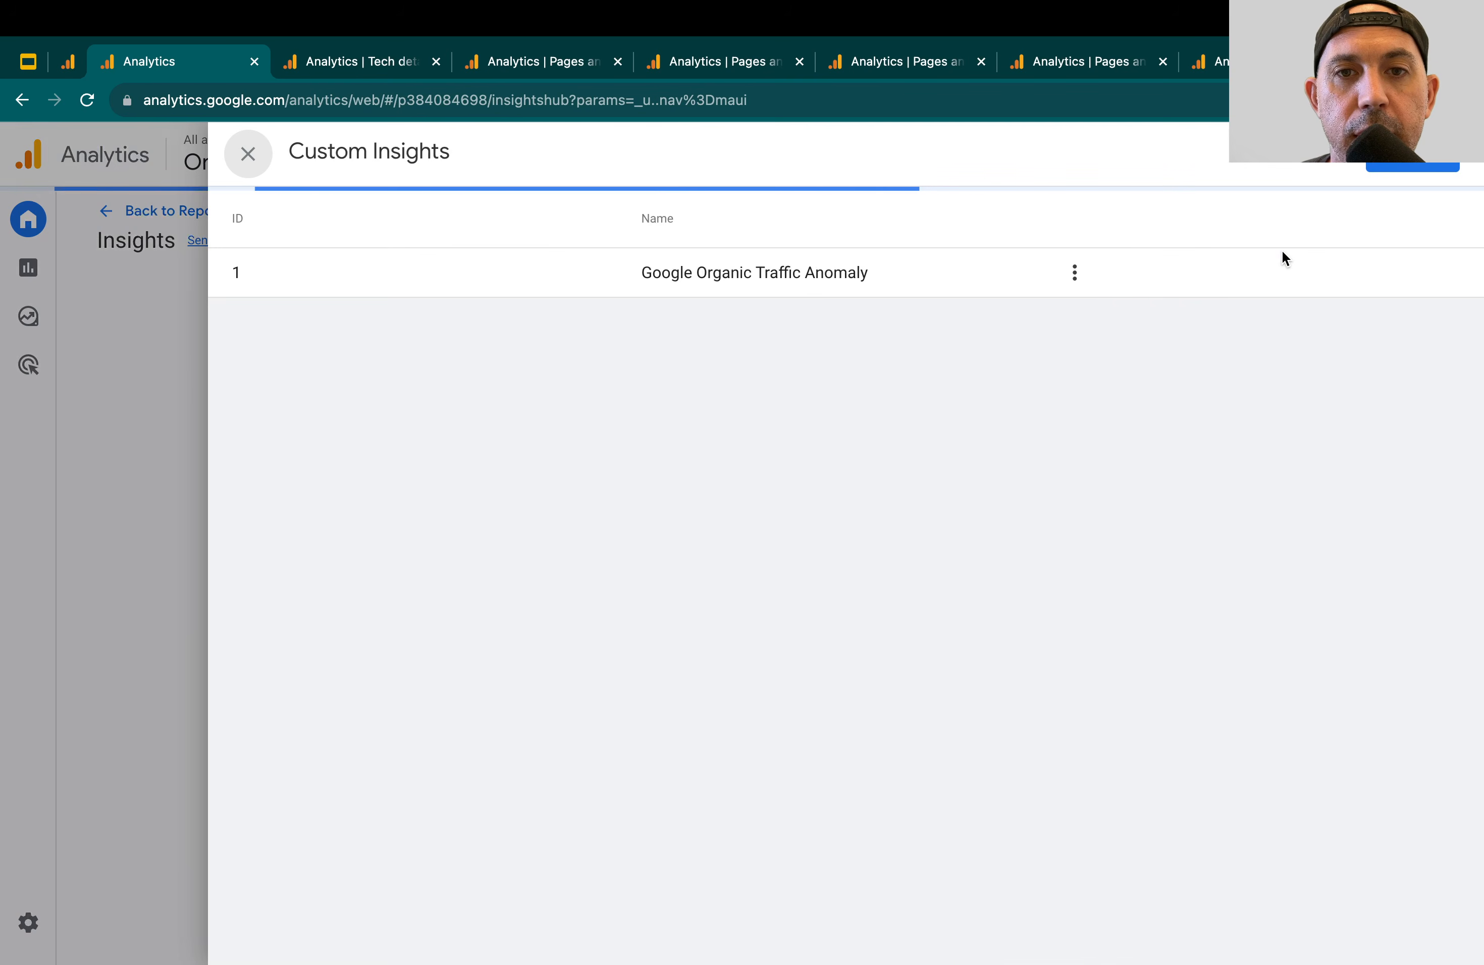
Check the report outline in the Google Slides presentation and return to the Tech details report in Analytics
left_click(340, 57)
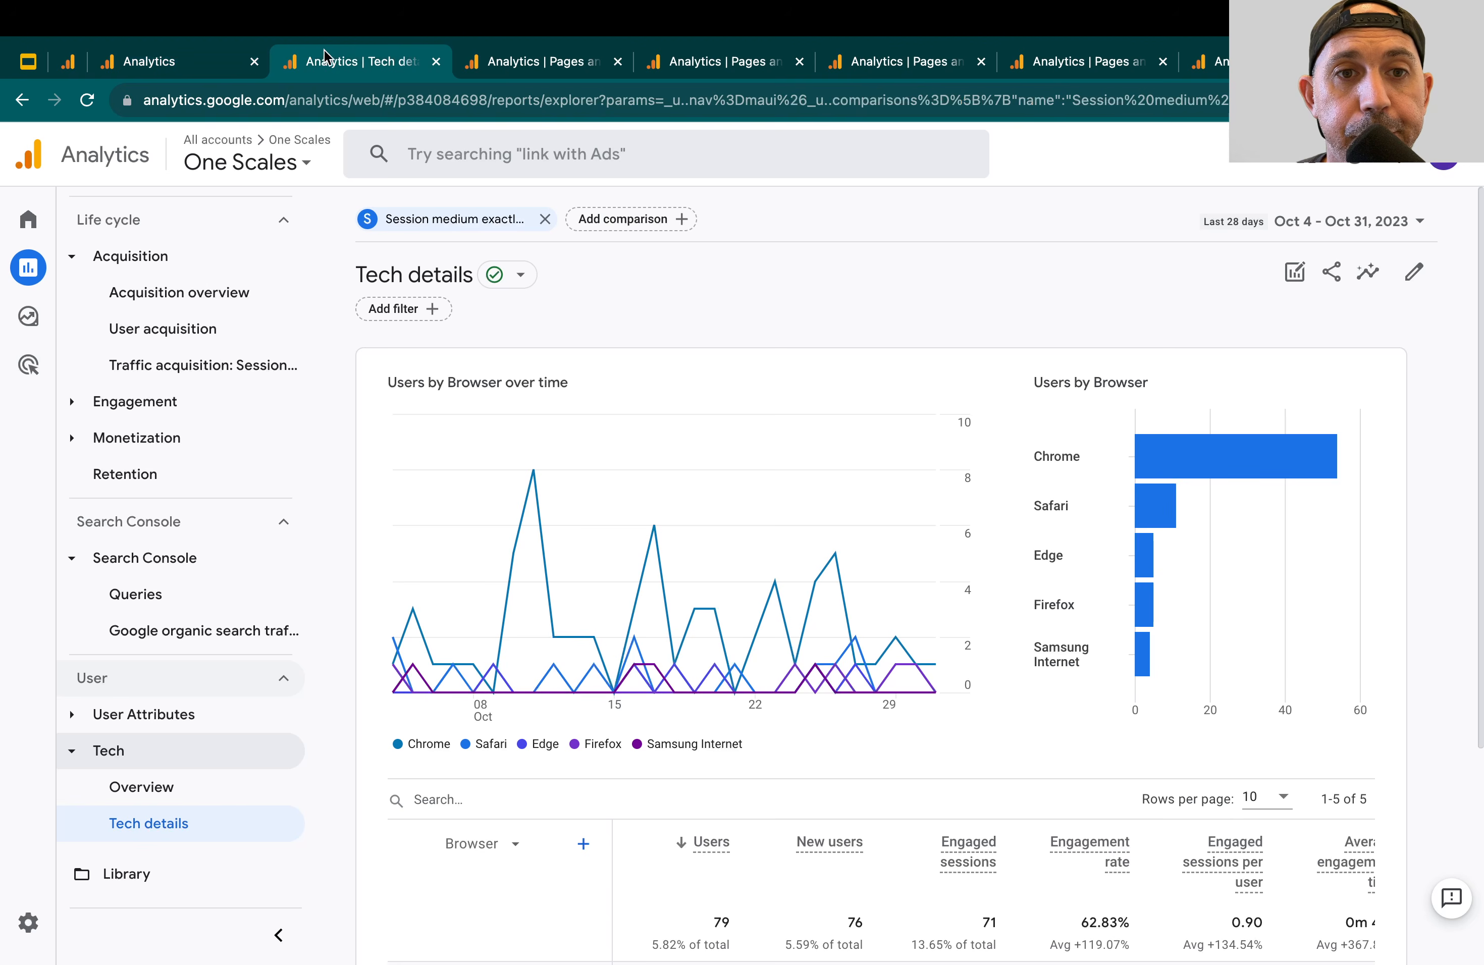
left_click(11, 60)
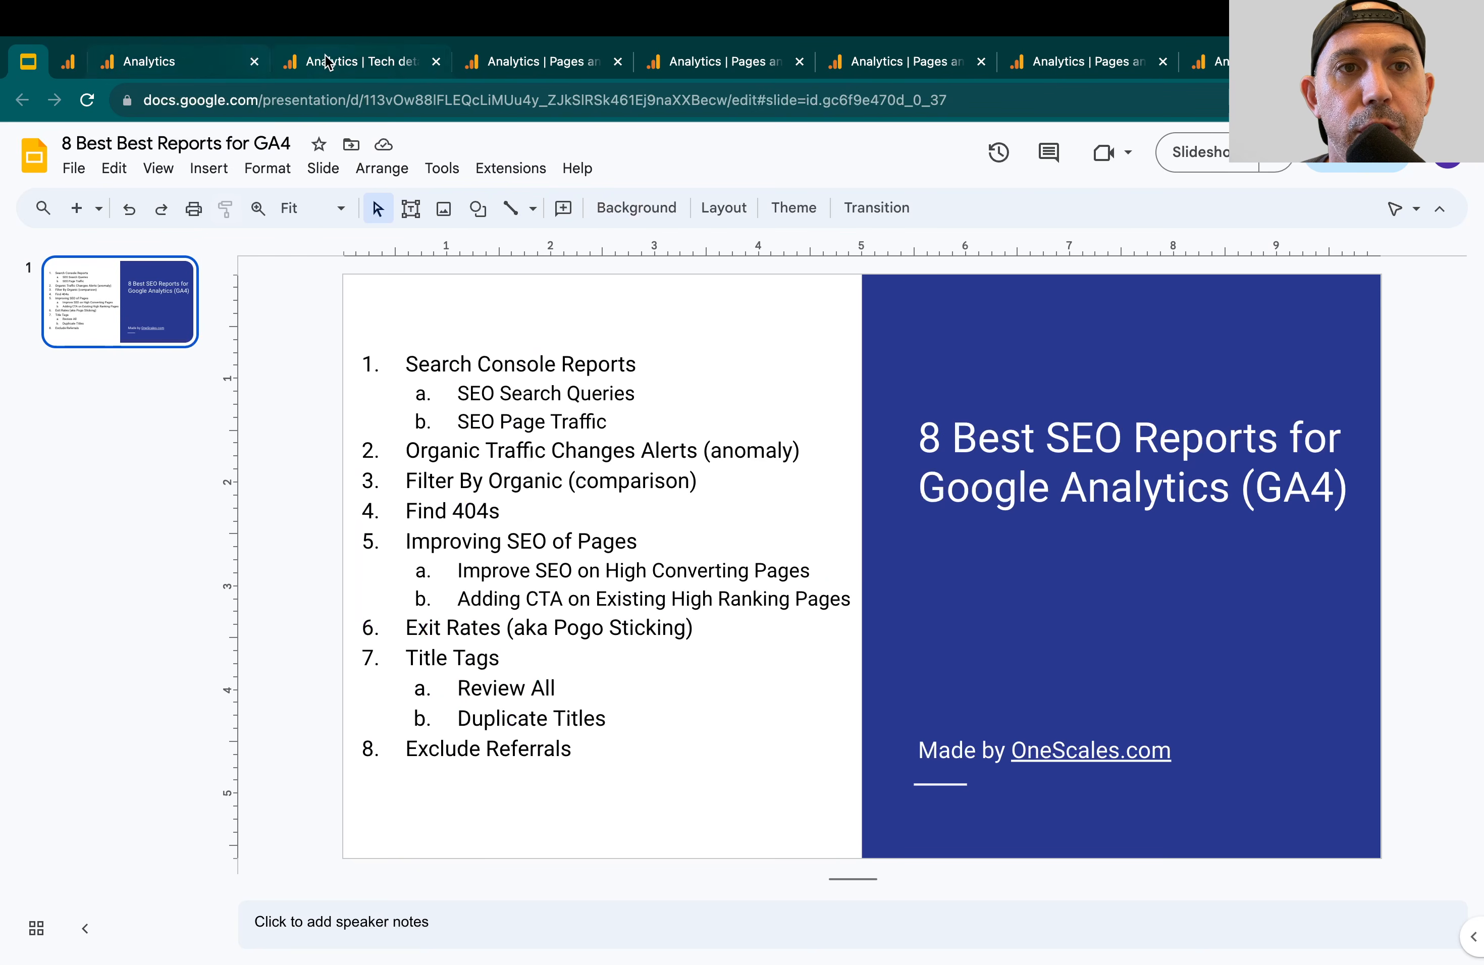
left_click(351, 62)
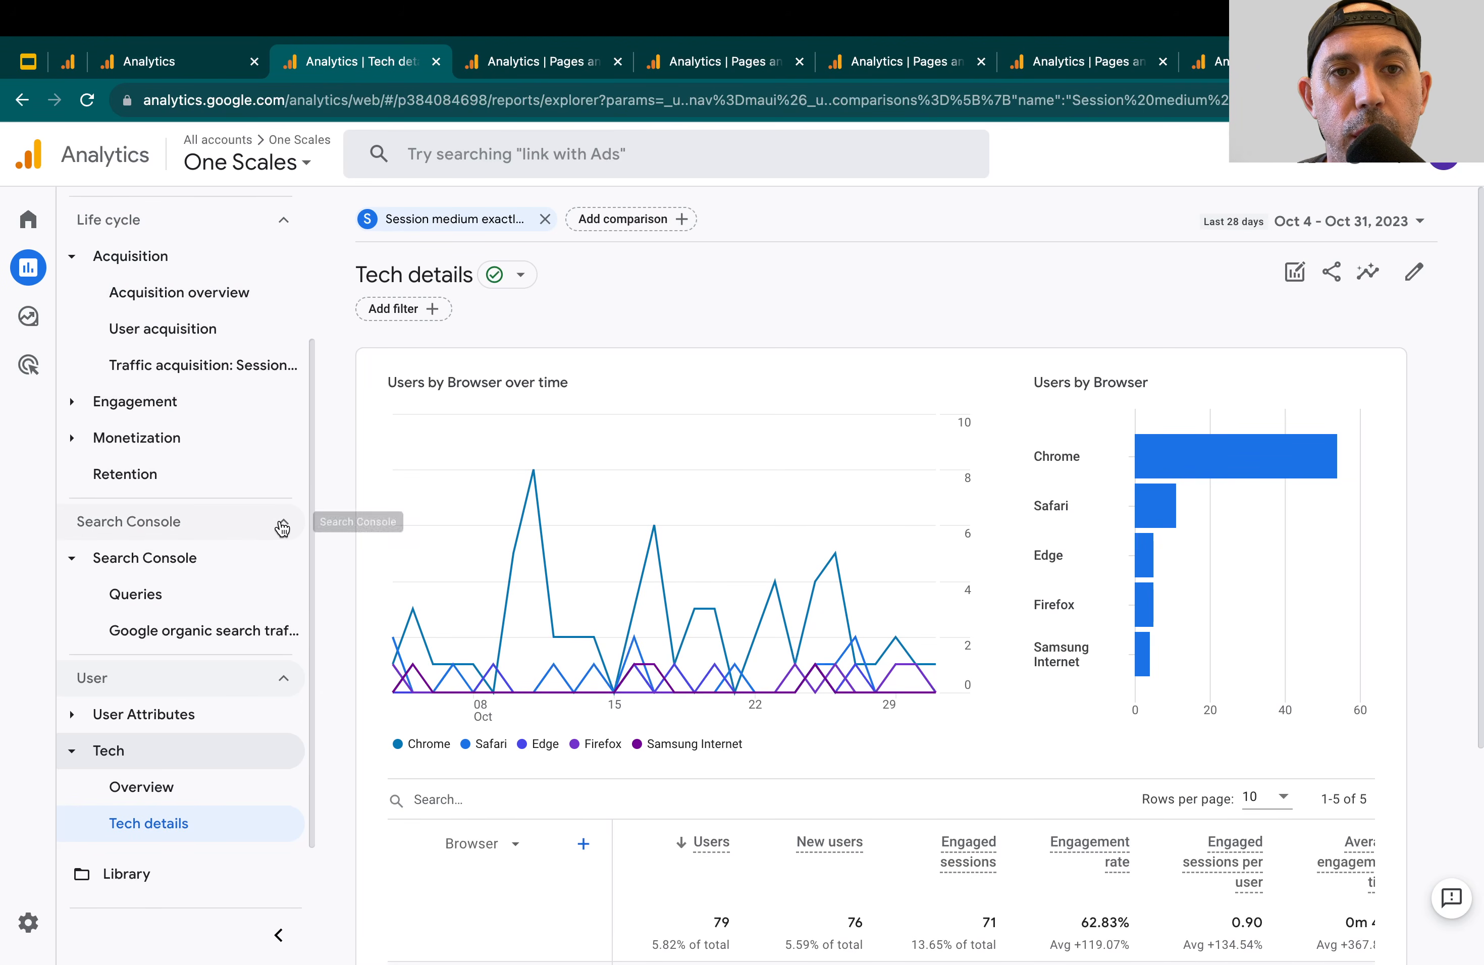
Remove the "Session medium exactly matches organic" comparison from the Tech details report and look over the browser table
left_click(545, 220)
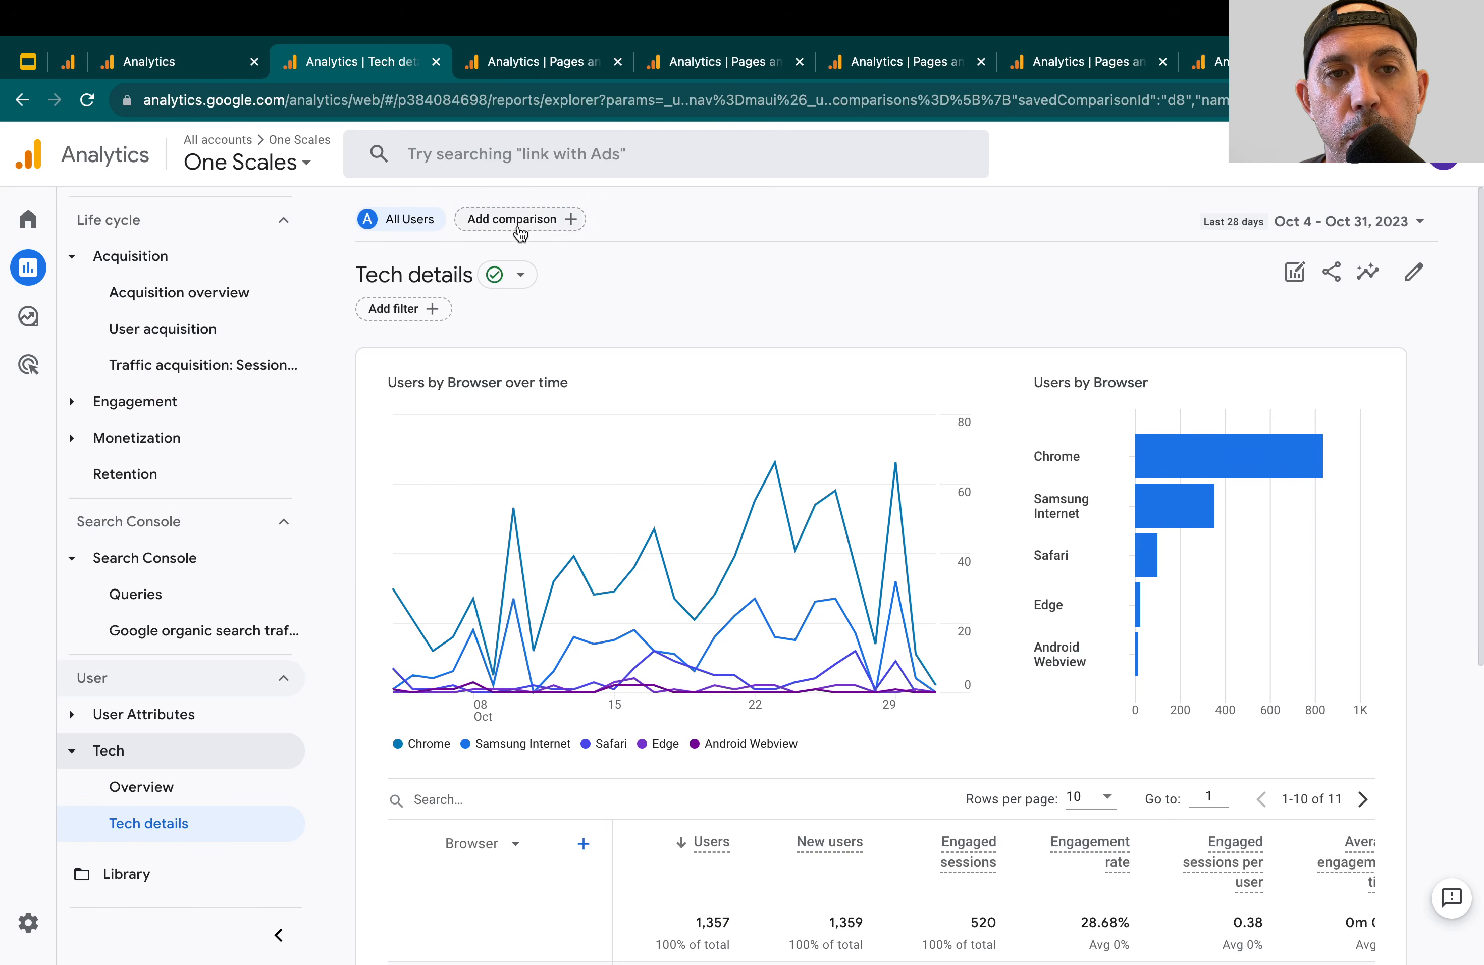
scroll(796, 516, "down", 6)
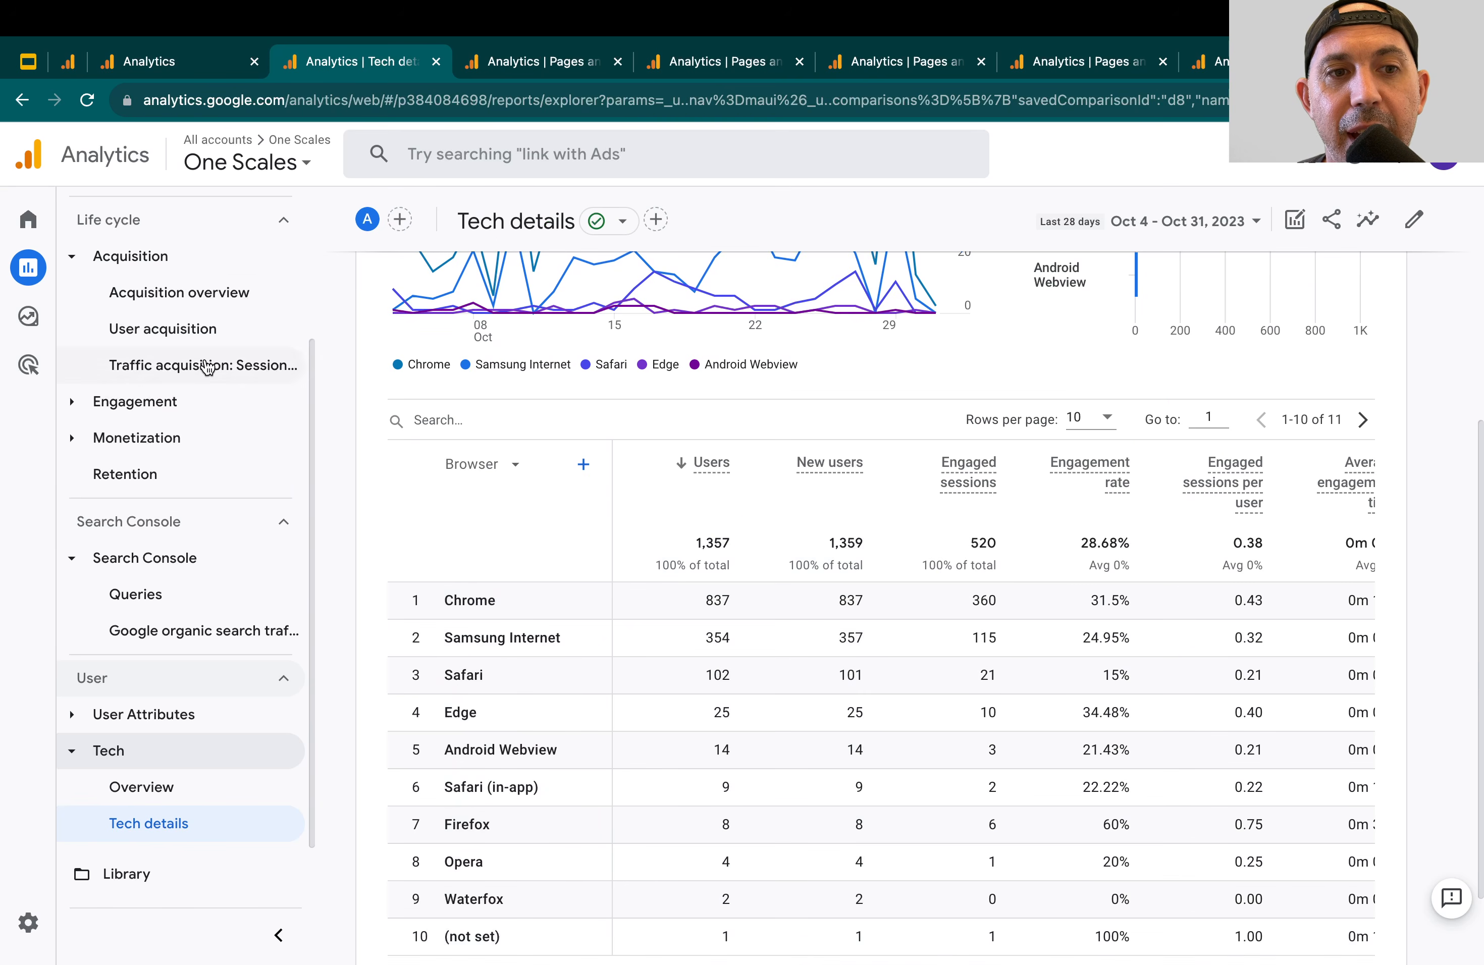
scroll(692, 648, "up", 6)
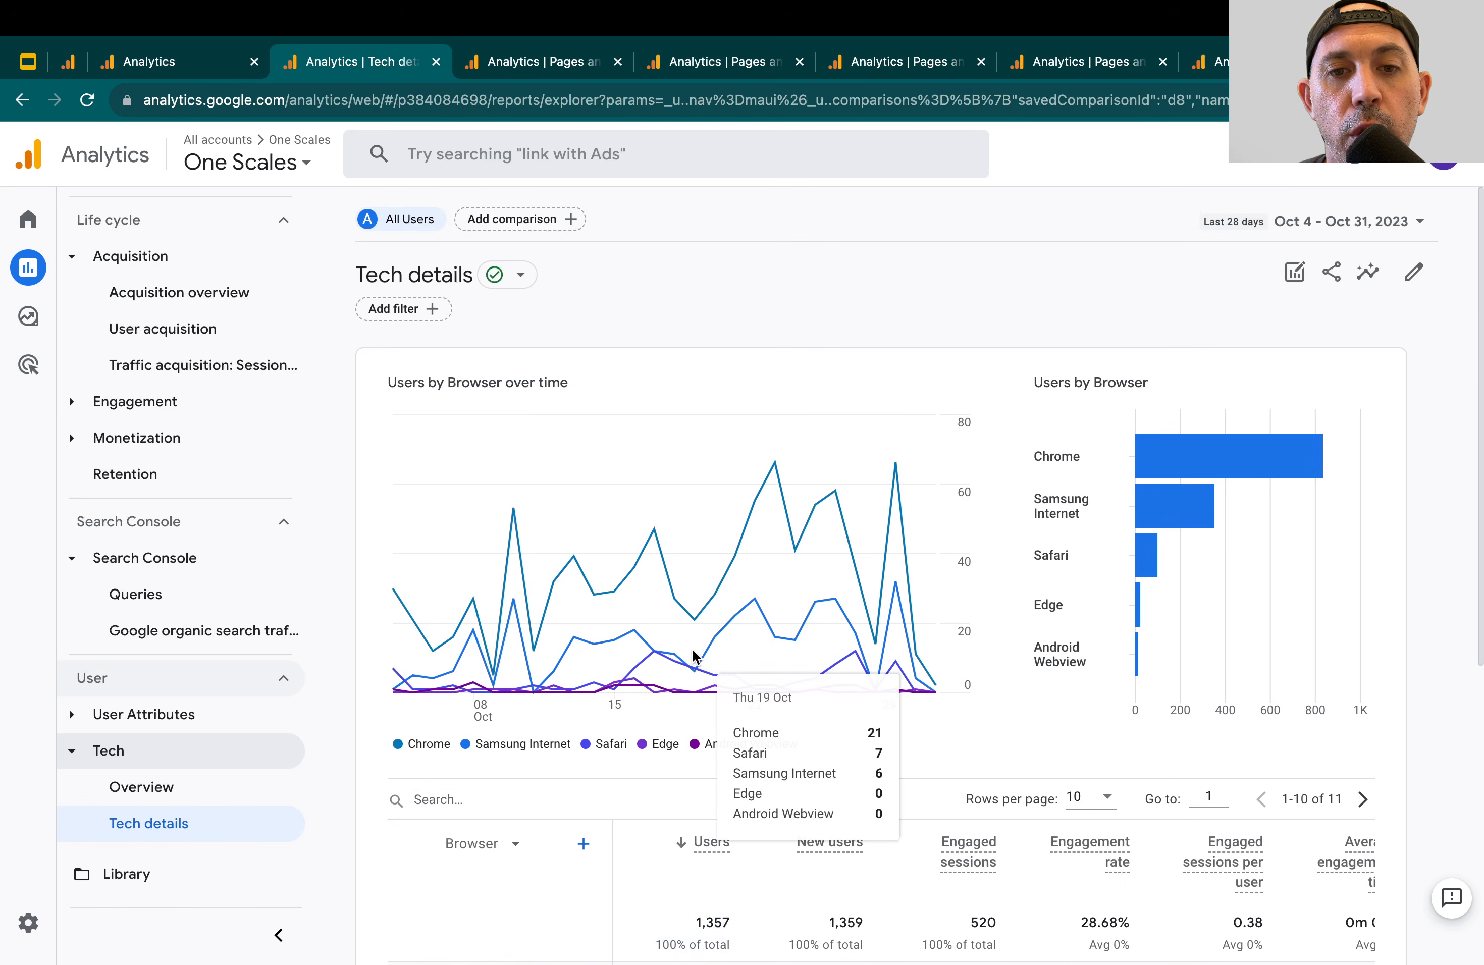
Start a new comparison on the Tech details report with Session source / medium as its dimension
left_click(535, 220)
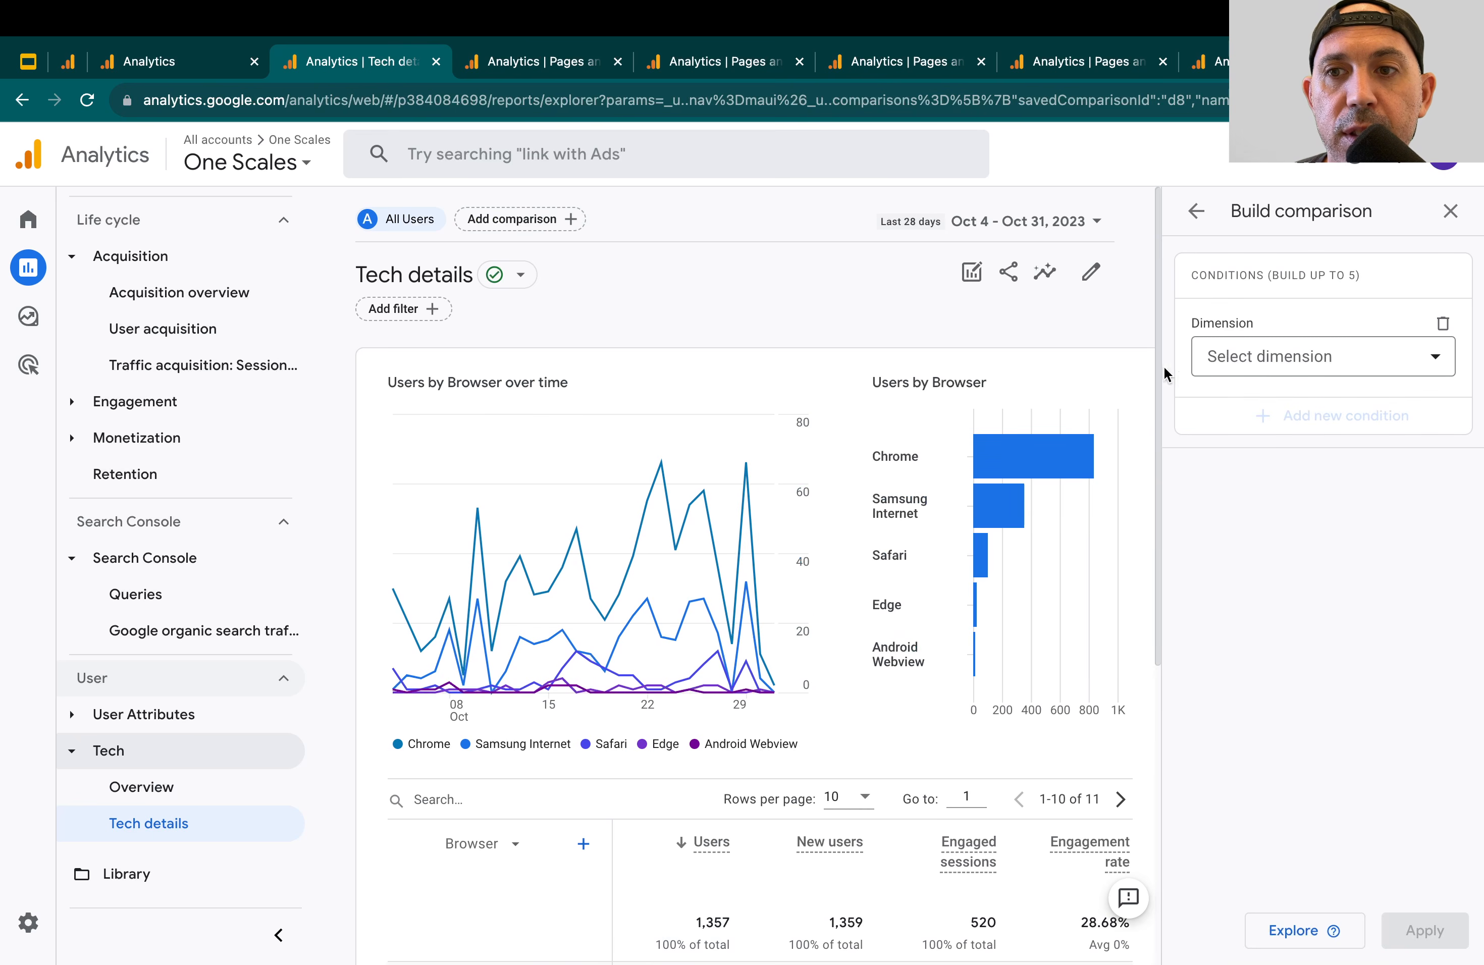
left_click(1291, 370)
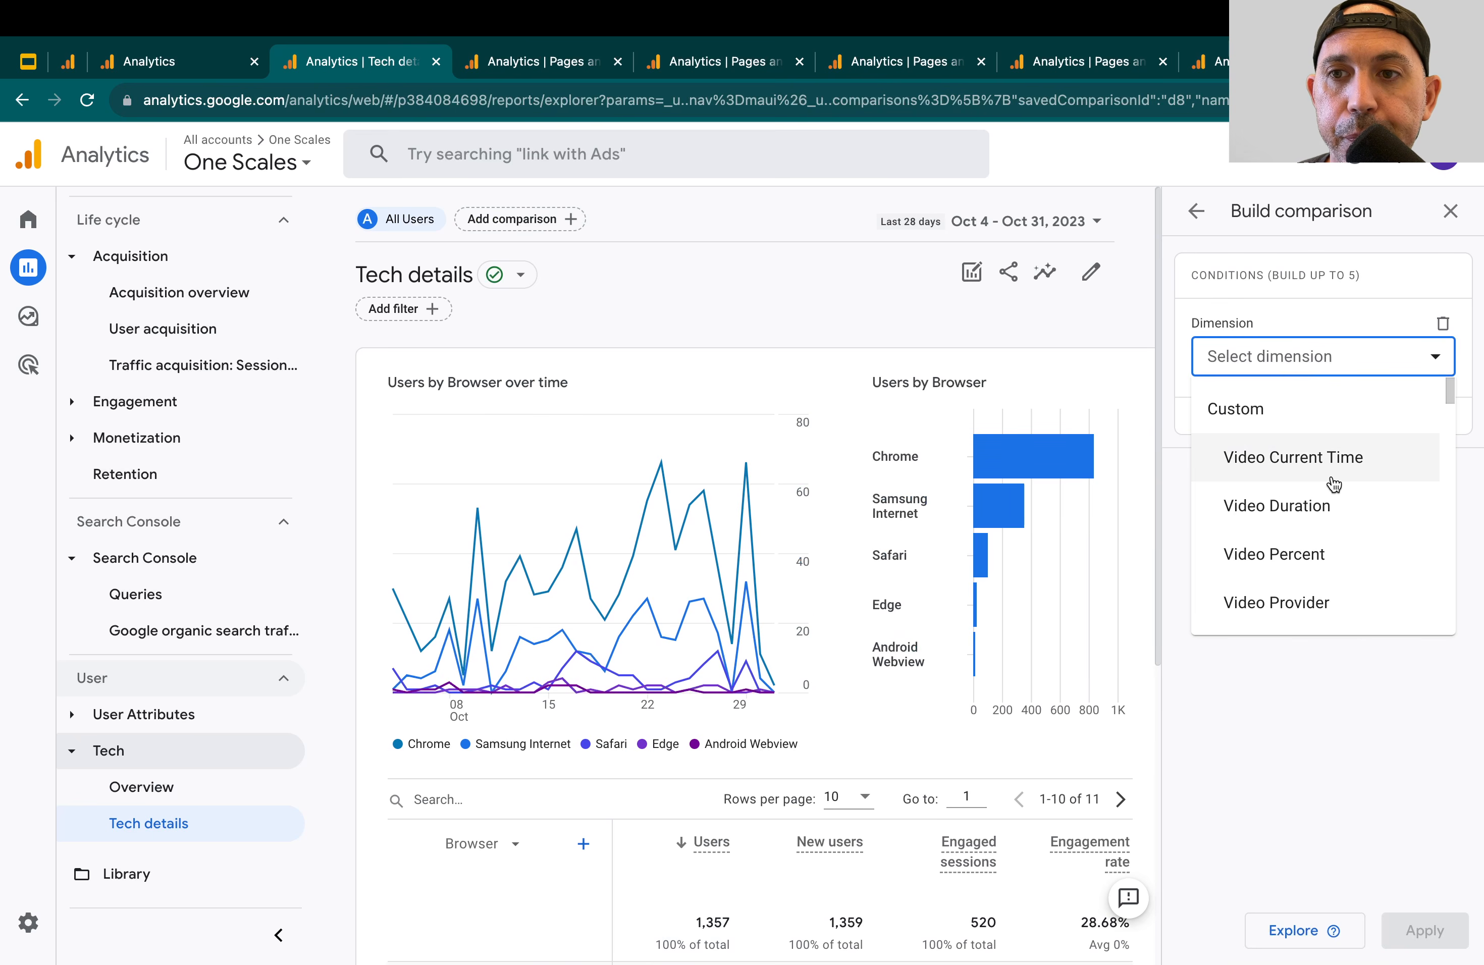
scroll(1323, 566, "down", 8)
scroll(1324, 566, "down", 6)
scroll(1323, 567, "down", 10)
scroll(1325, 574, "down", 10)
scroll(1333, 547, "down", 5)
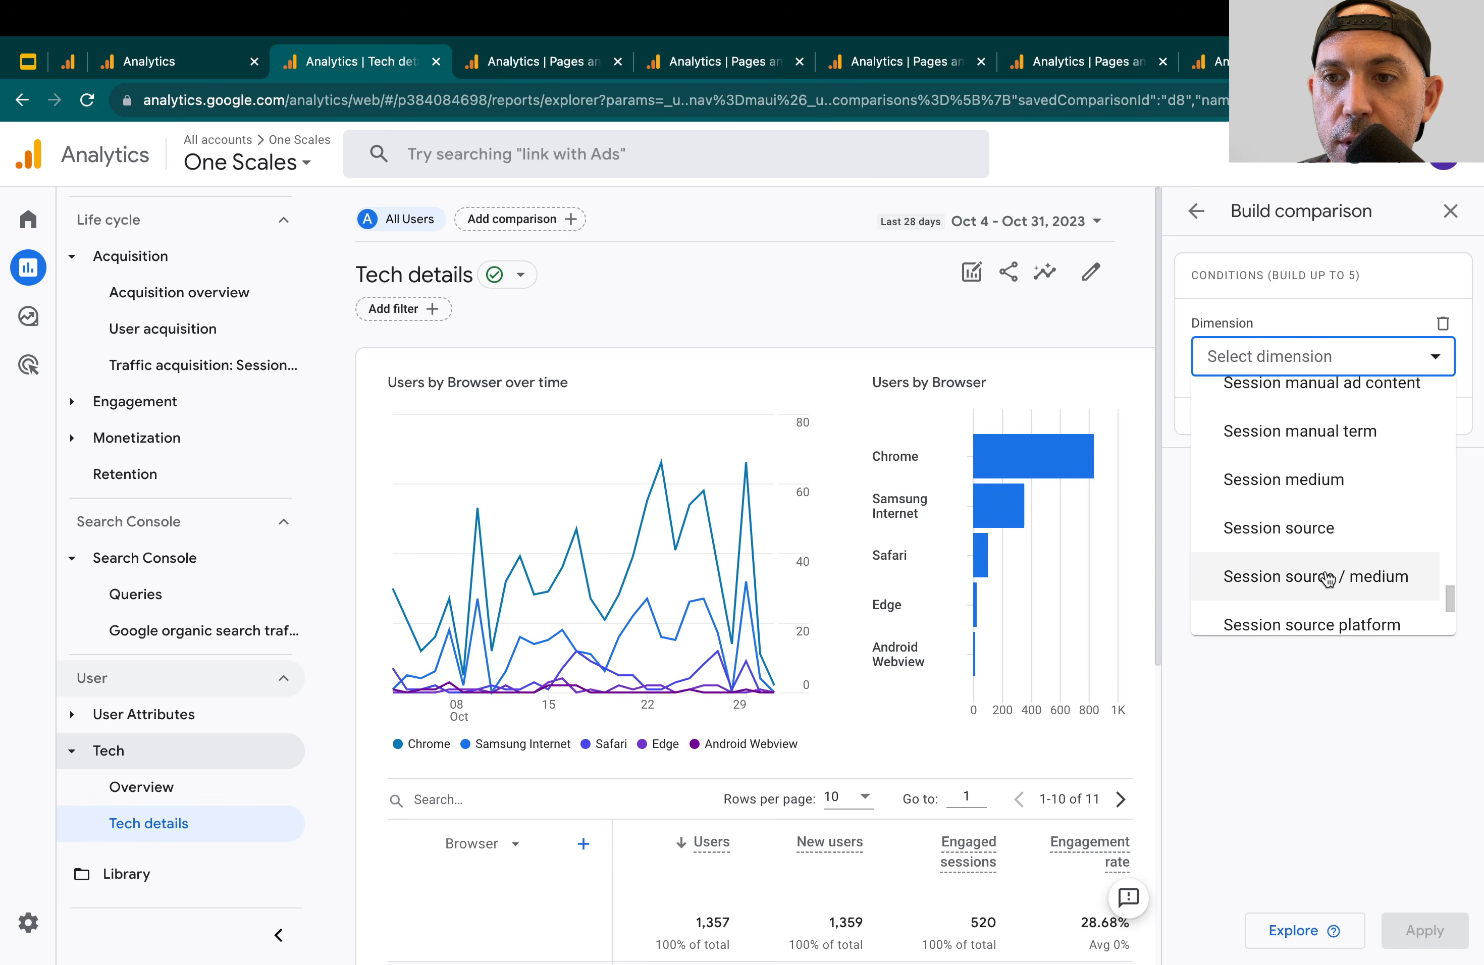
left_click(1327, 579)
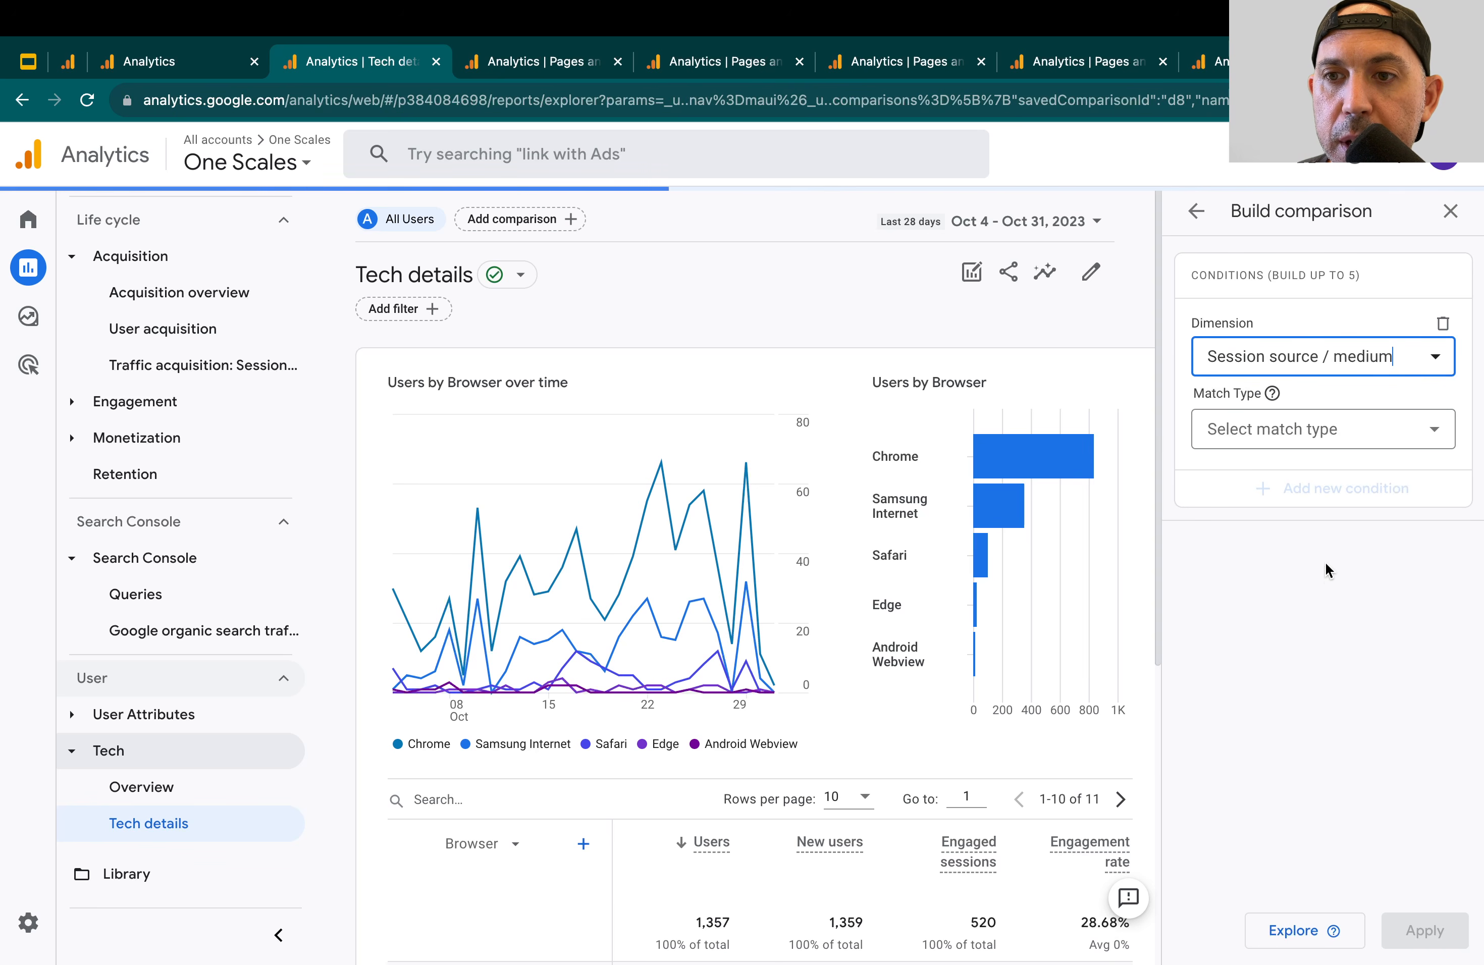
Set the comparison condition to exactly matches google / organic and apply it to the report
left_click(1302, 441)
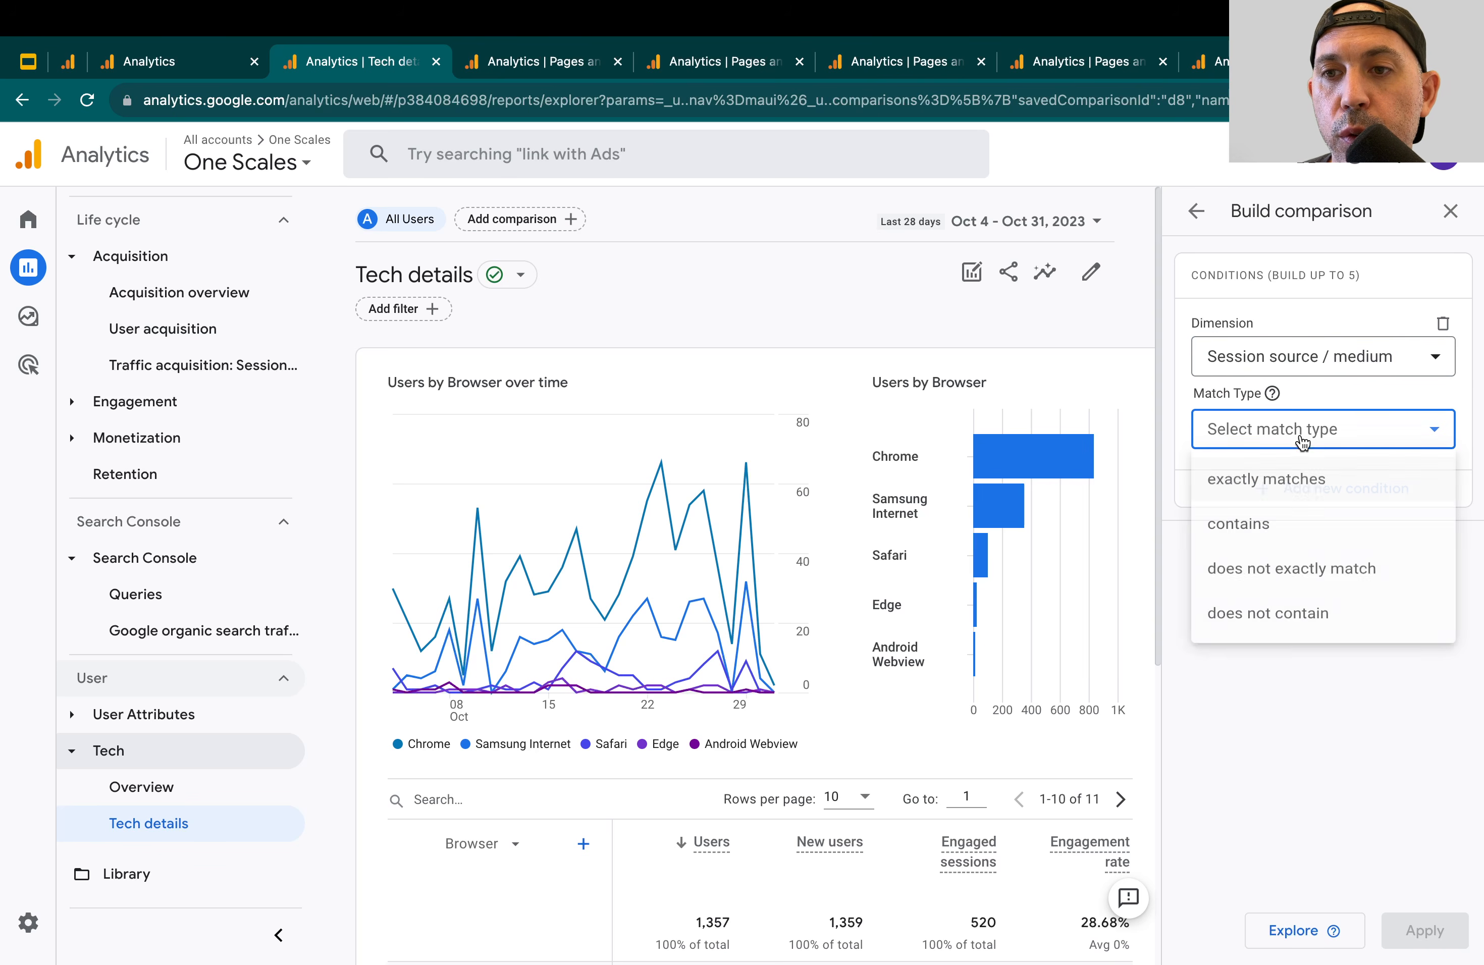
left_click(1293, 474)
left_click(1292, 495)
left_click(1271, 601)
left_click(1272, 601)
left_click(1237, 699)
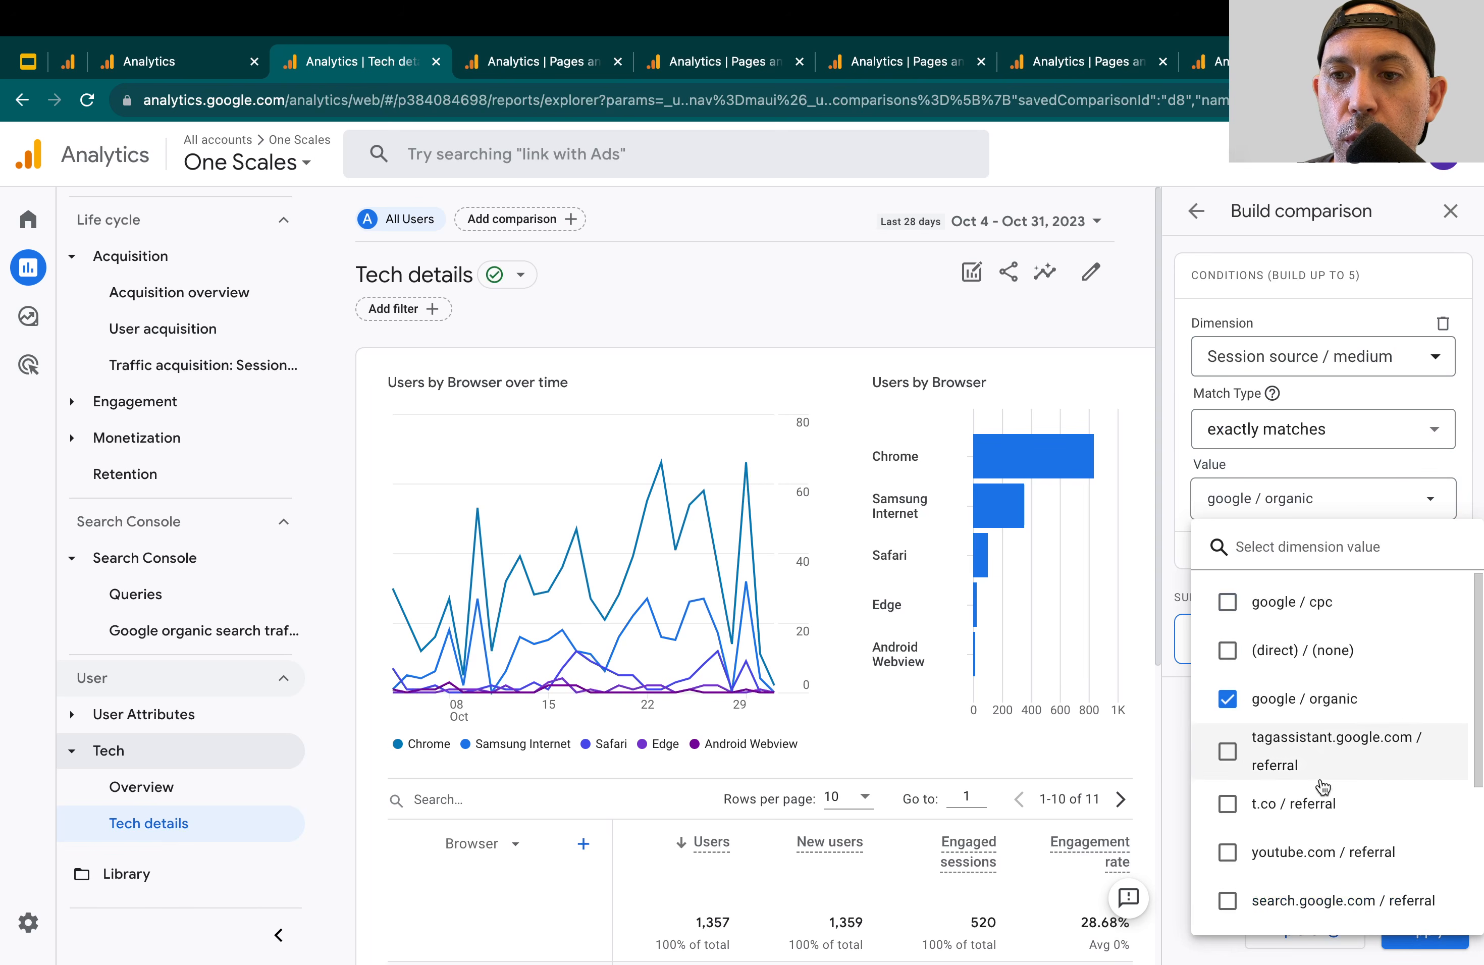
left_click(1392, 931)
left_click(1424, 931)
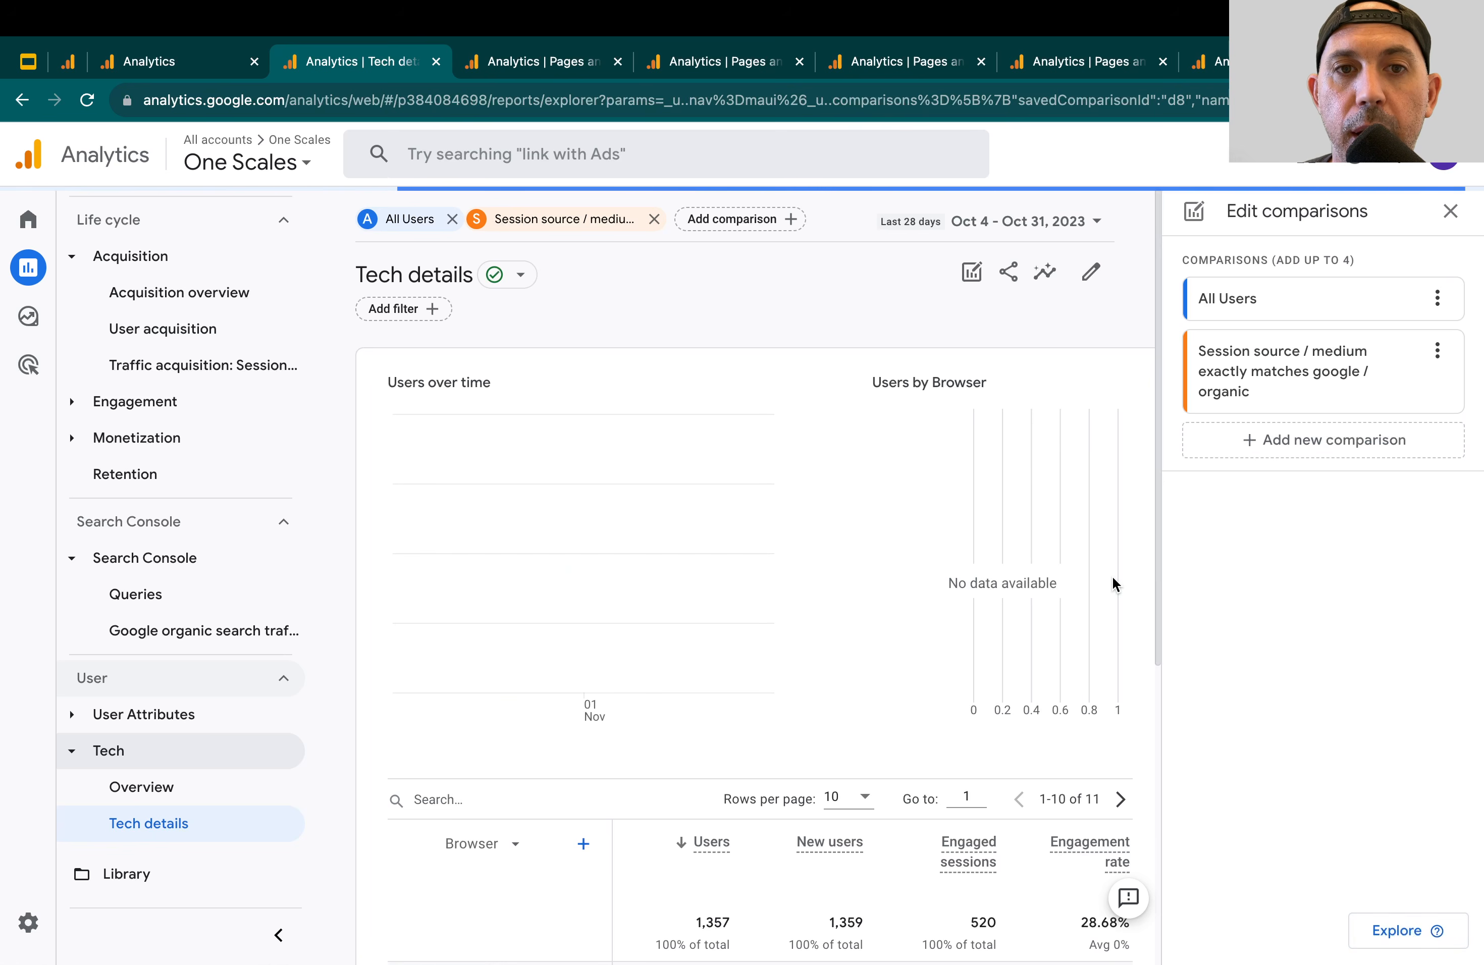
Compare the All Users and google / organic totals in the Tech details table and chart
scroll(768, 460, "down", 6)
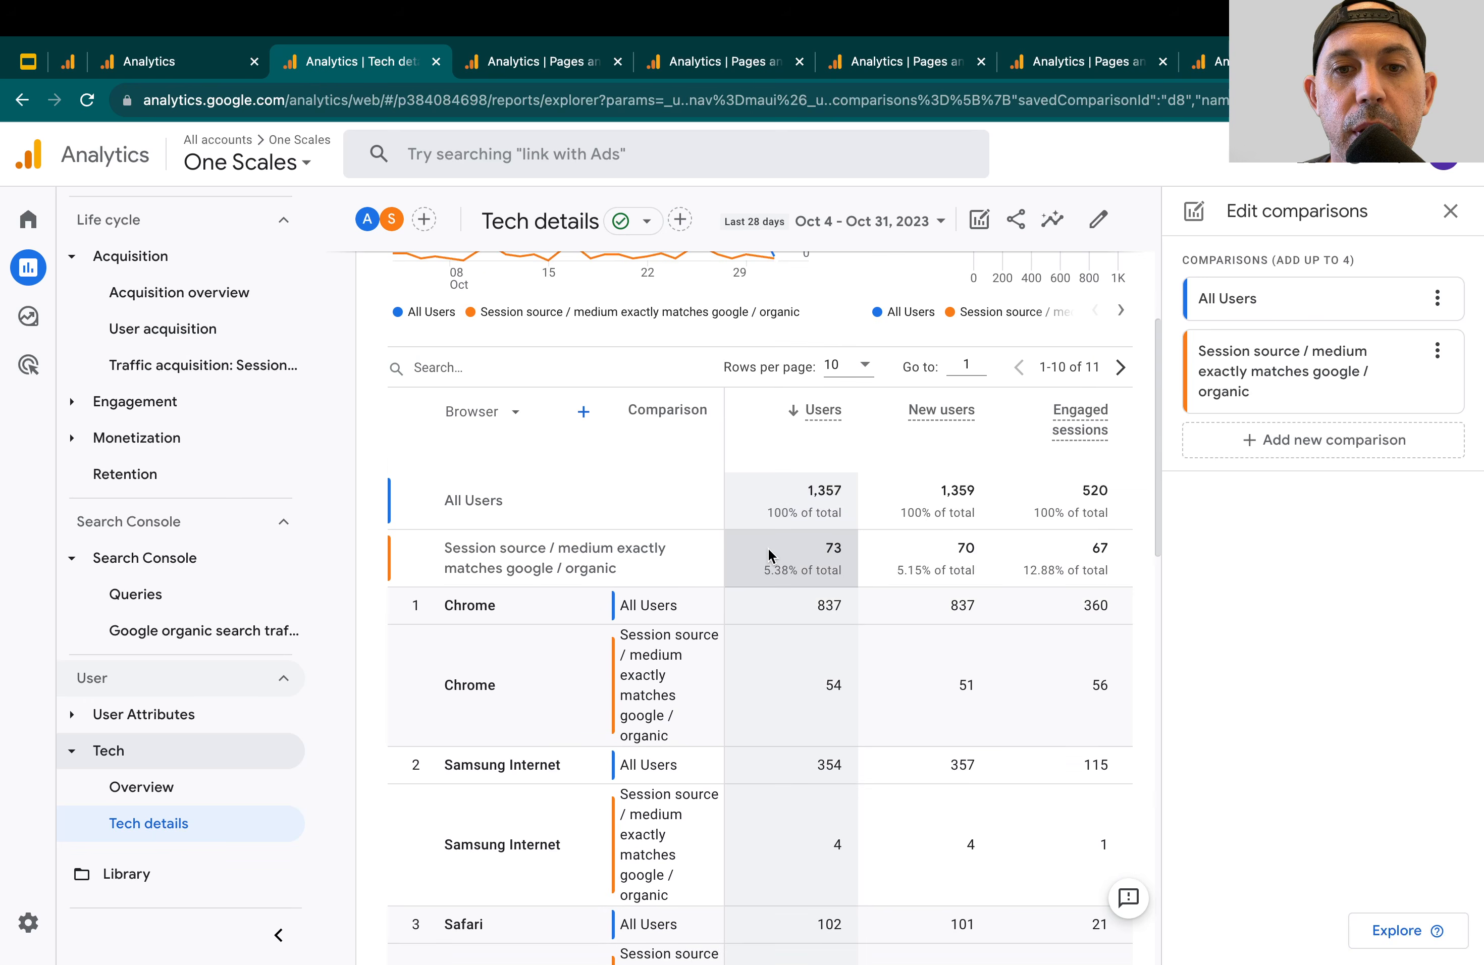
left_click_drag(442, 501, 853, 559)
scroll(750, 558, "up", 7)
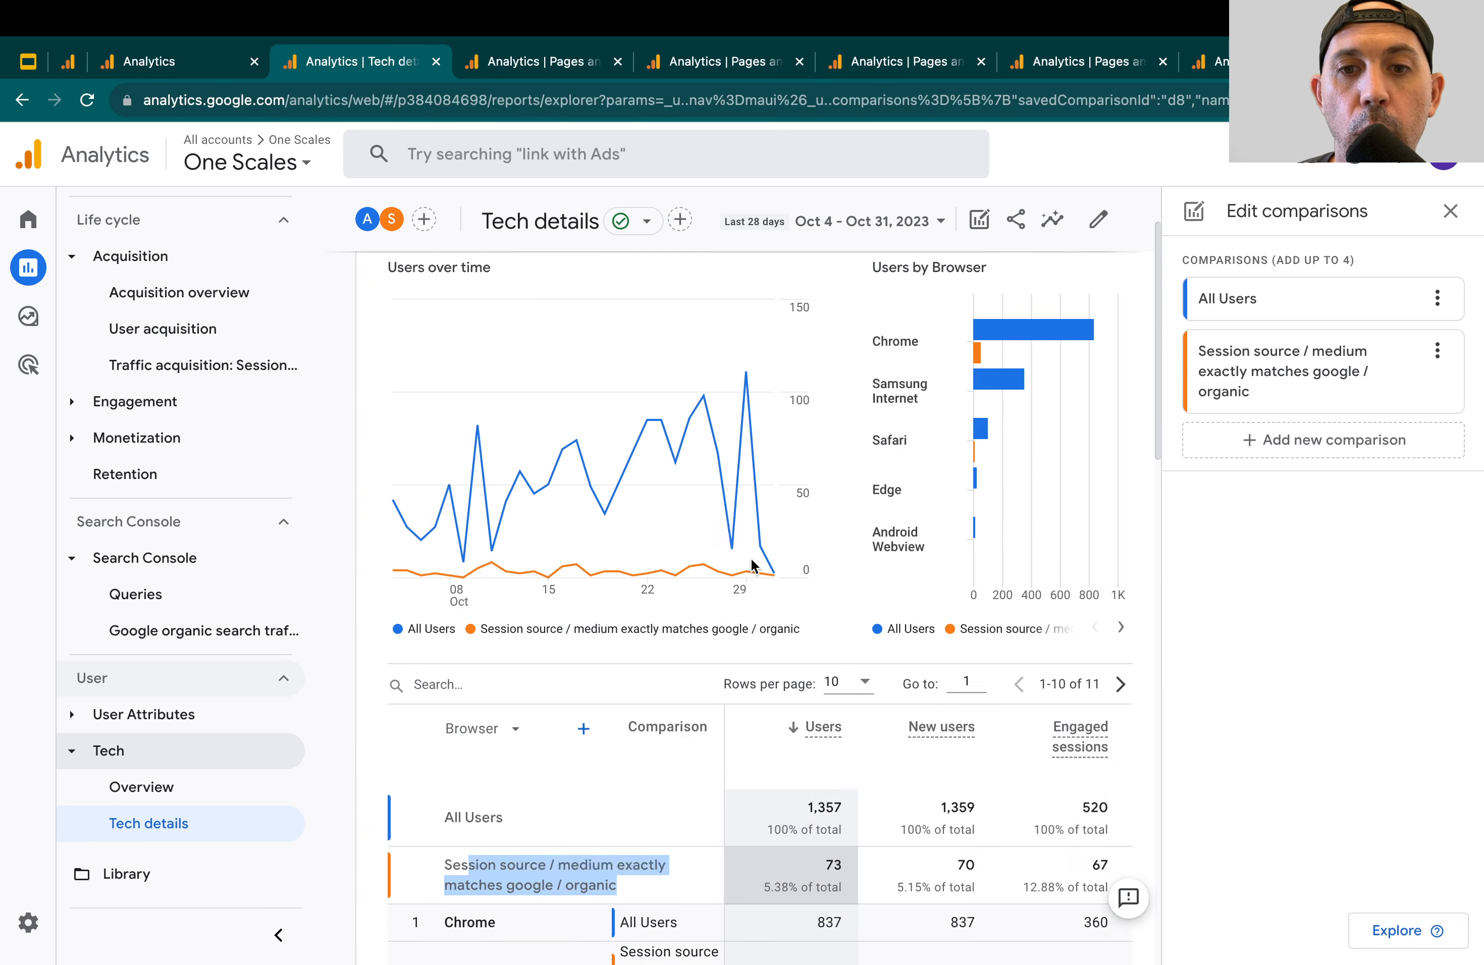
Remove the All Users comparison so only google / organic remains, and review the browser table
left_click(446, 219)
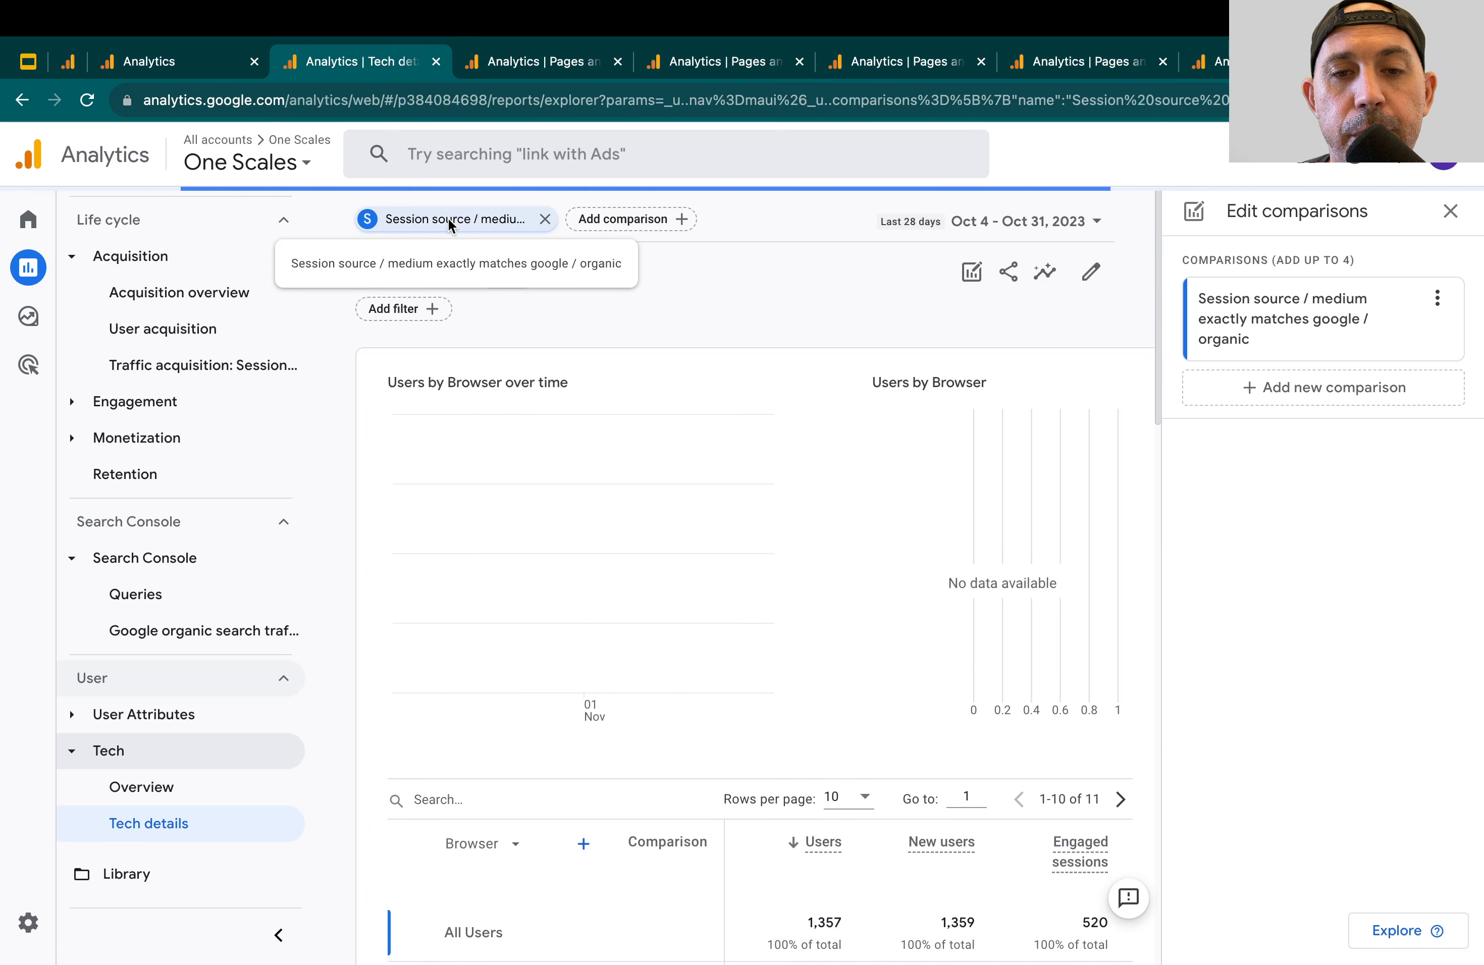
scroll(828, 564, "down", 3)
scroll(828, 614, "down", 1)
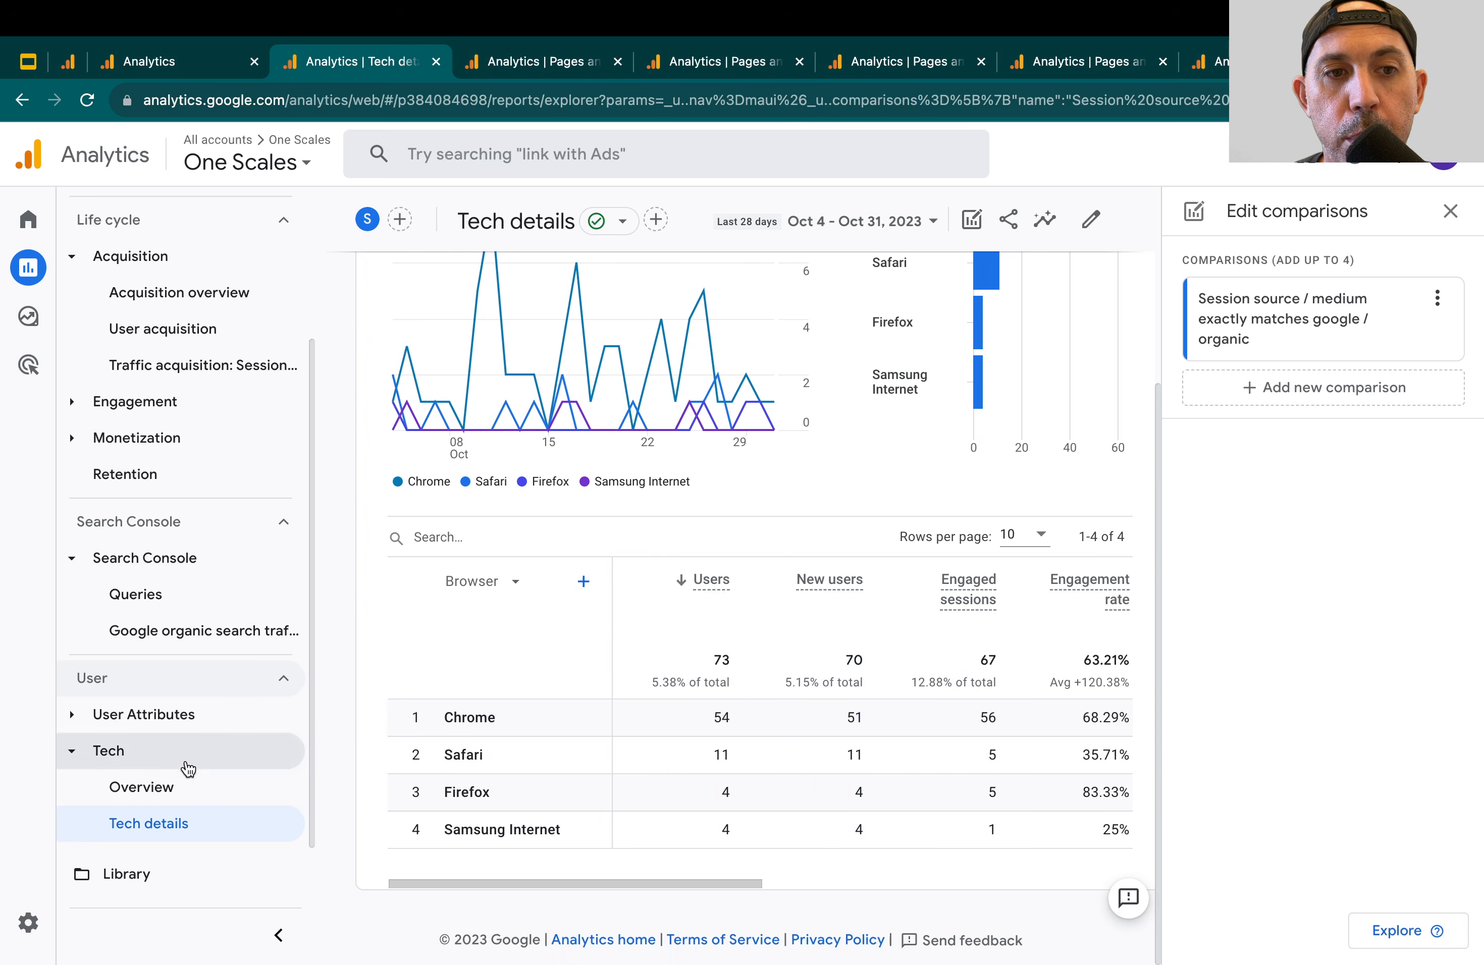
scroll(477, 367, "up", 4)
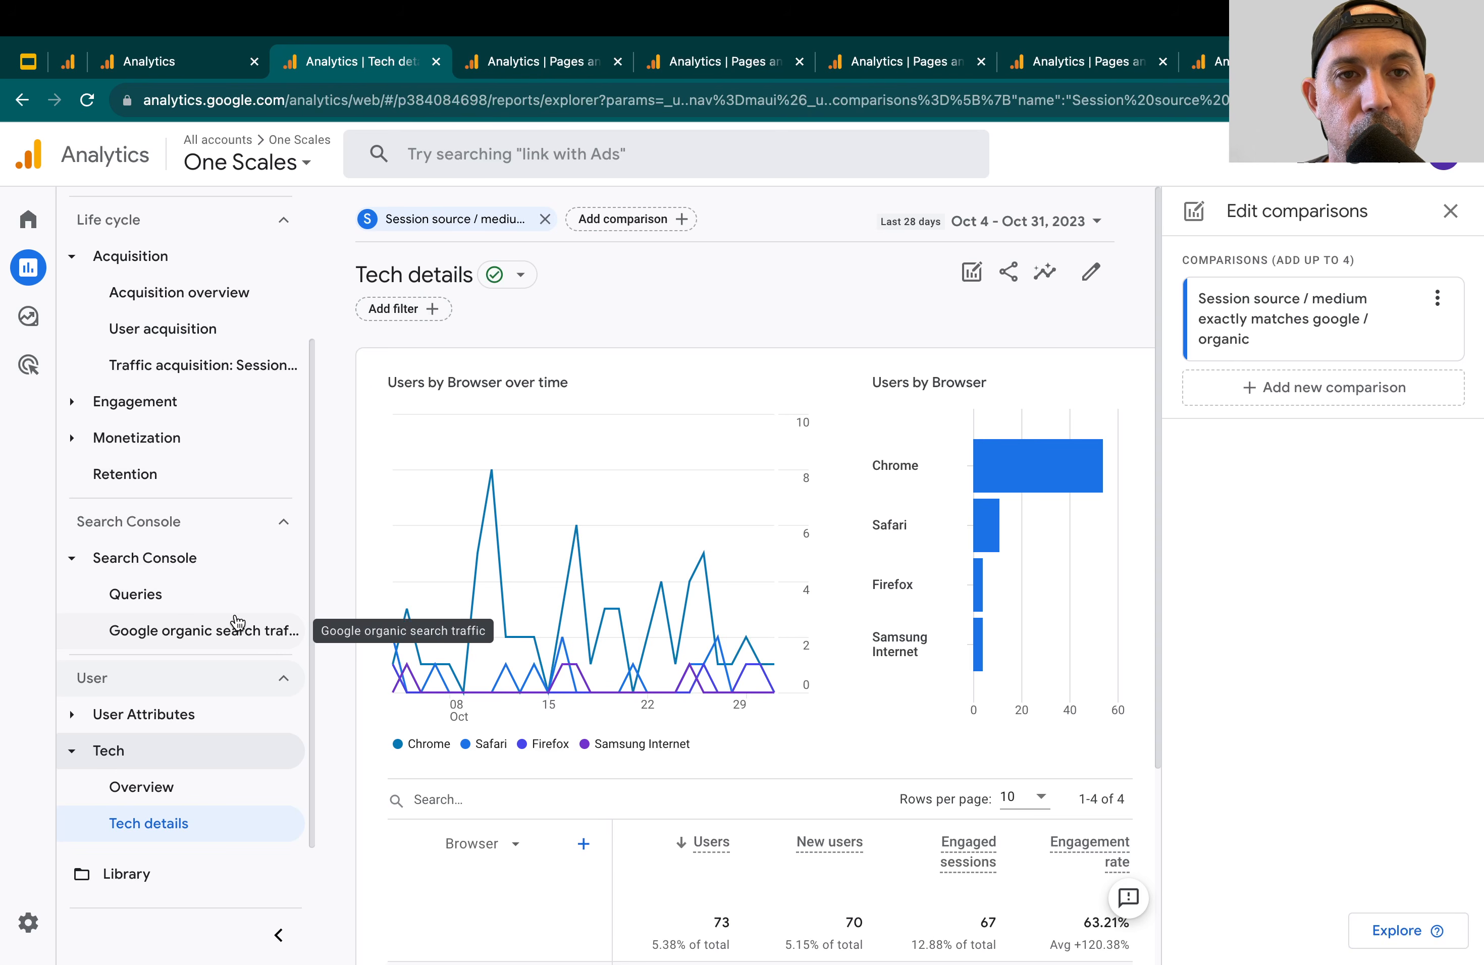
Switch to the Google Slides presentation and highlight the "Find 404s" item in the outline
left_click(27, 60)
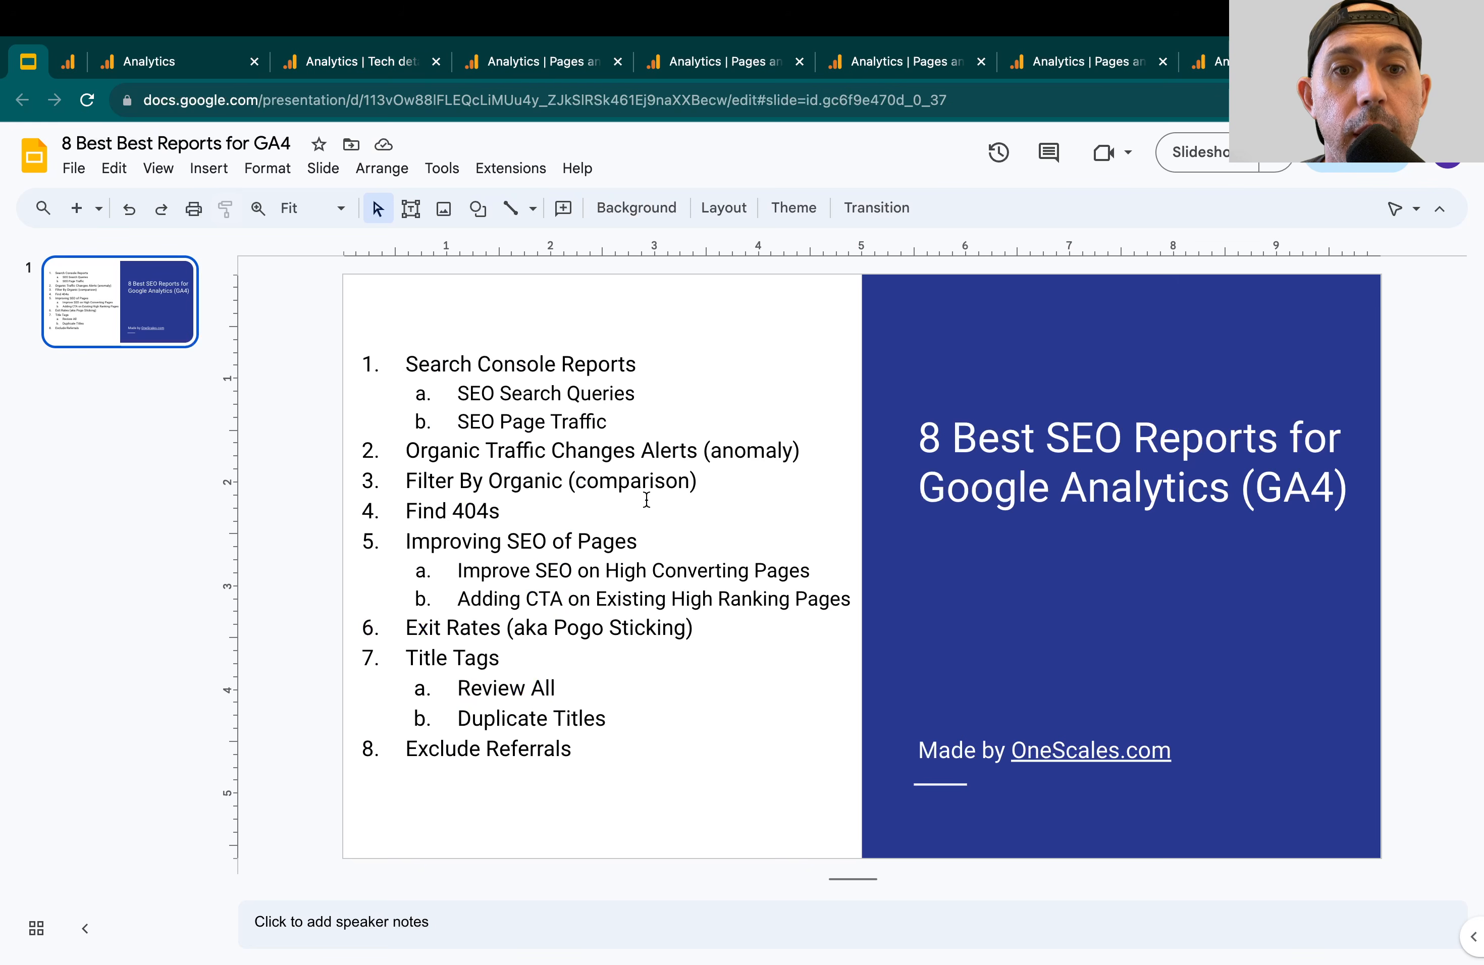
left_click_drag(407, 509, 498, 499)
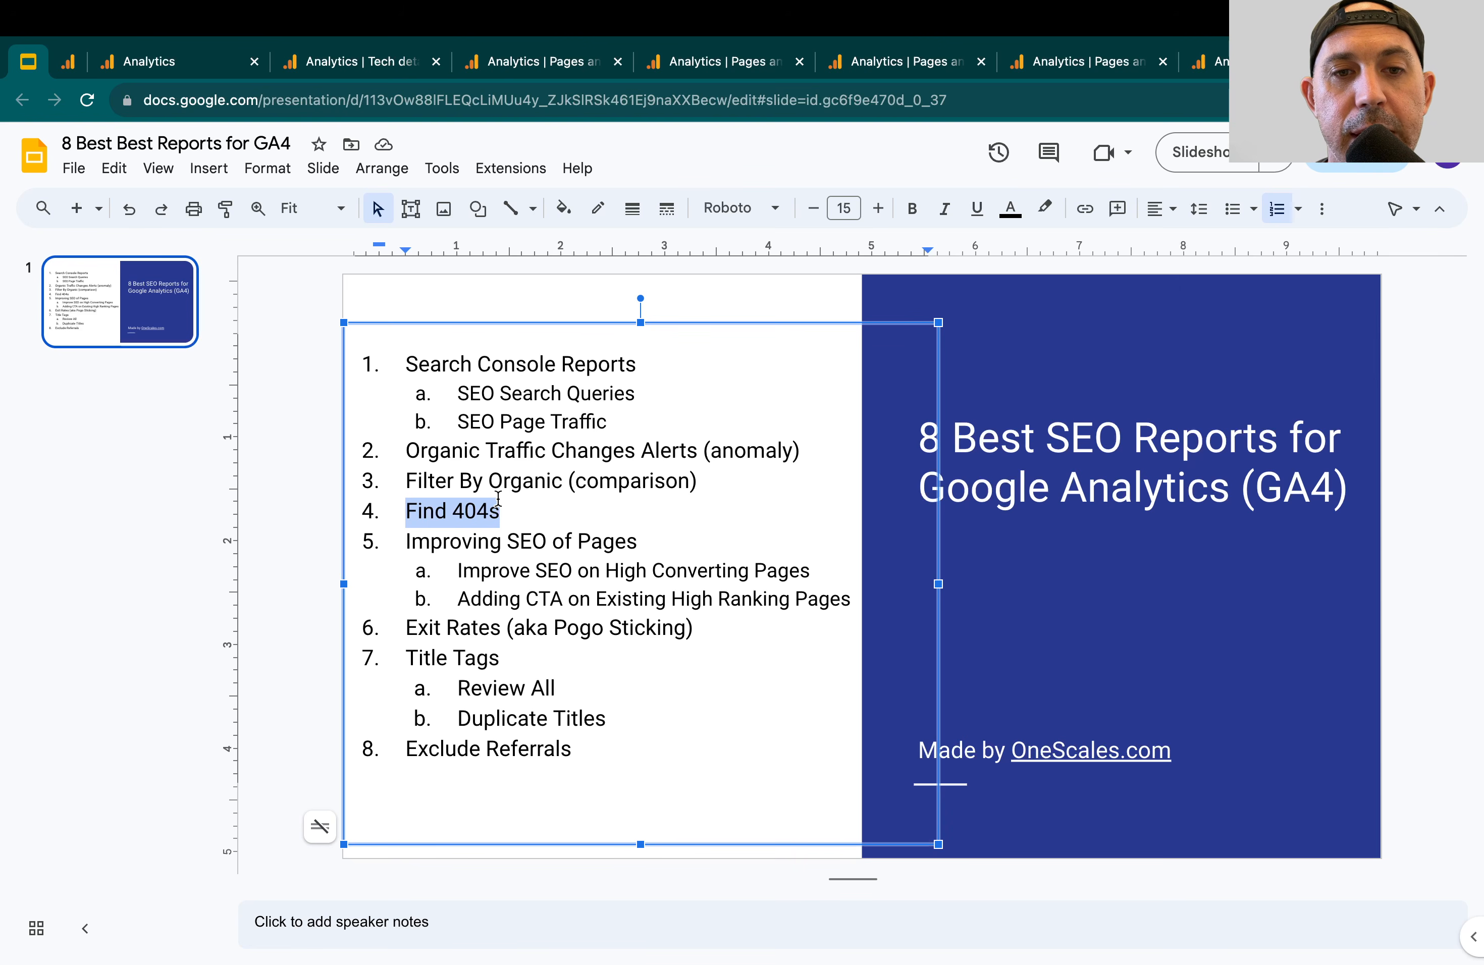
left_click(1110, 646)
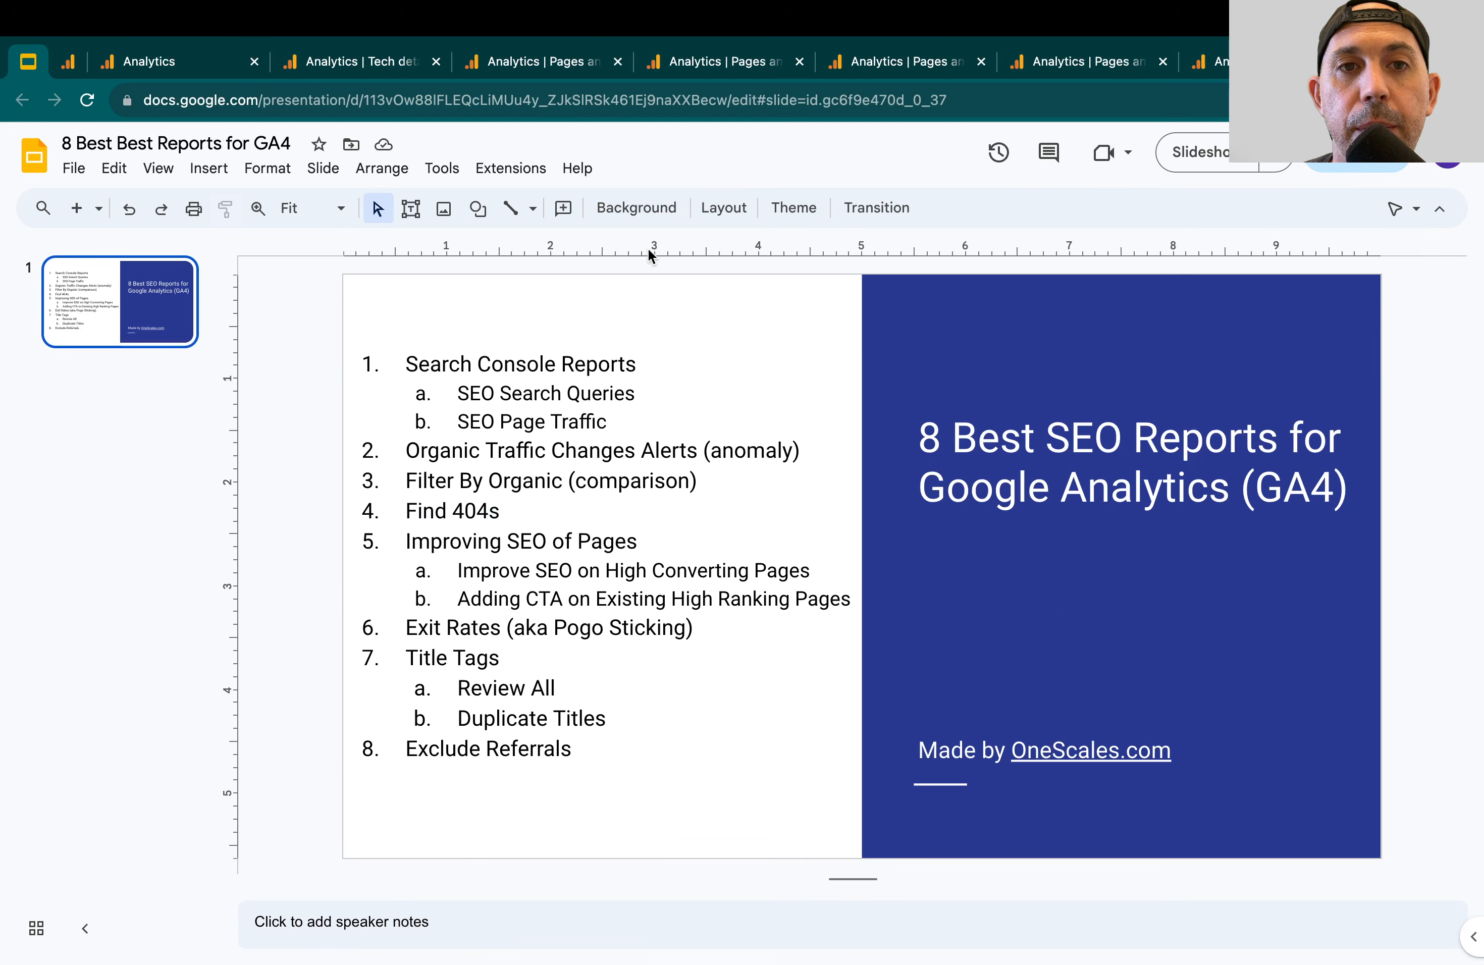
Switch to the Analytics Pages and screens report searched for 404 and check its primary dimension options, keeping the current one
left_click(554, 60)
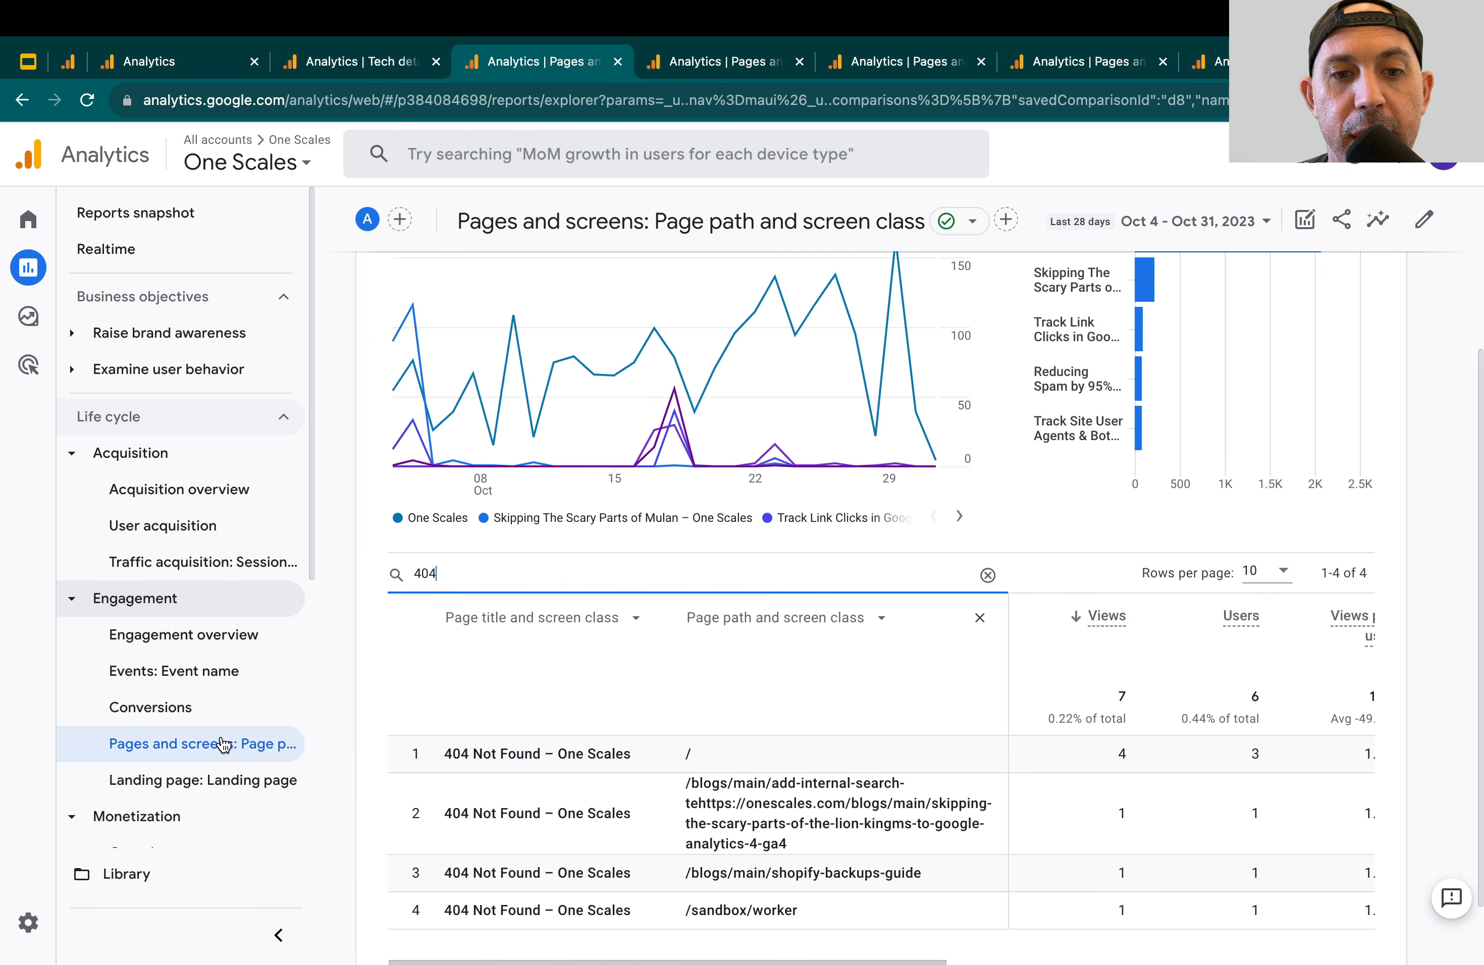
scroll(723, 758, "down", 1)
scroll(724, 758, "down", 1)
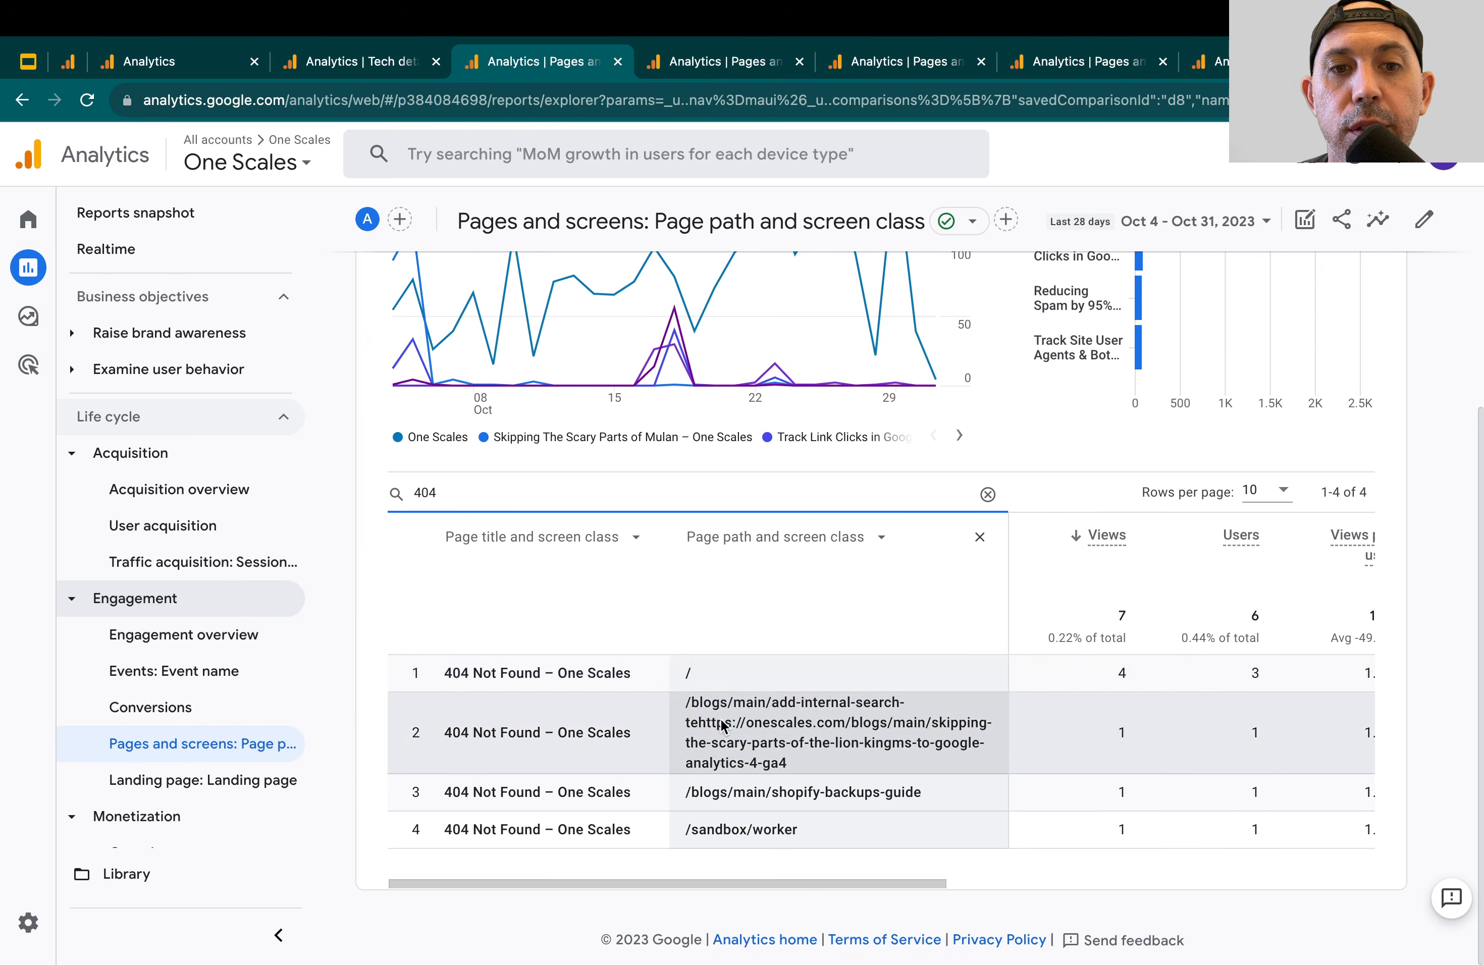
left_click(627, 538)
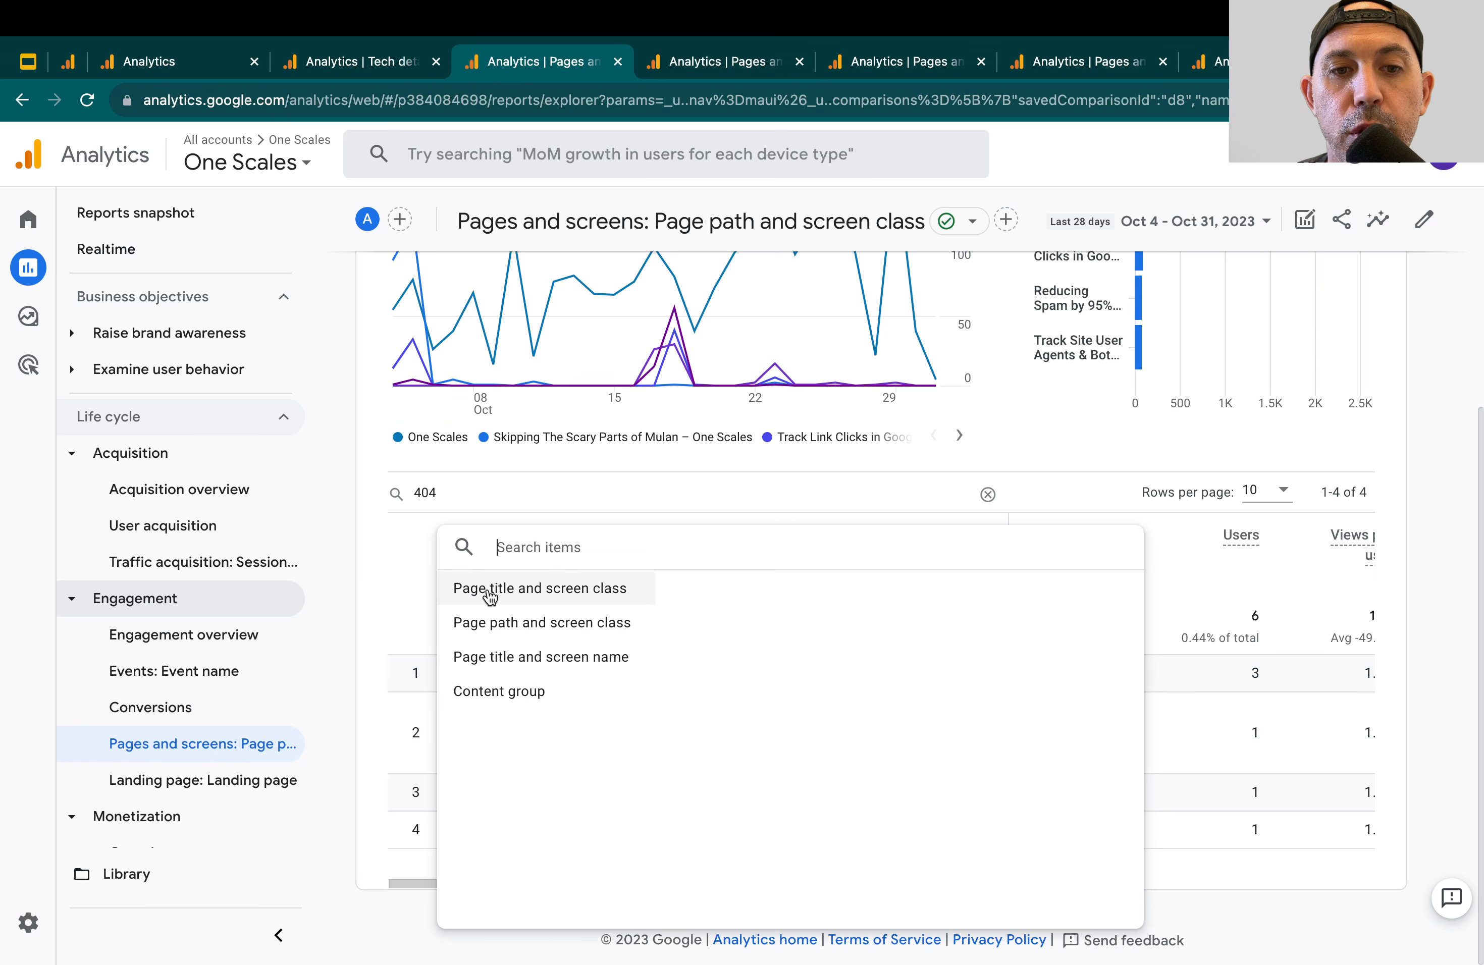
left_click(1227, 727)
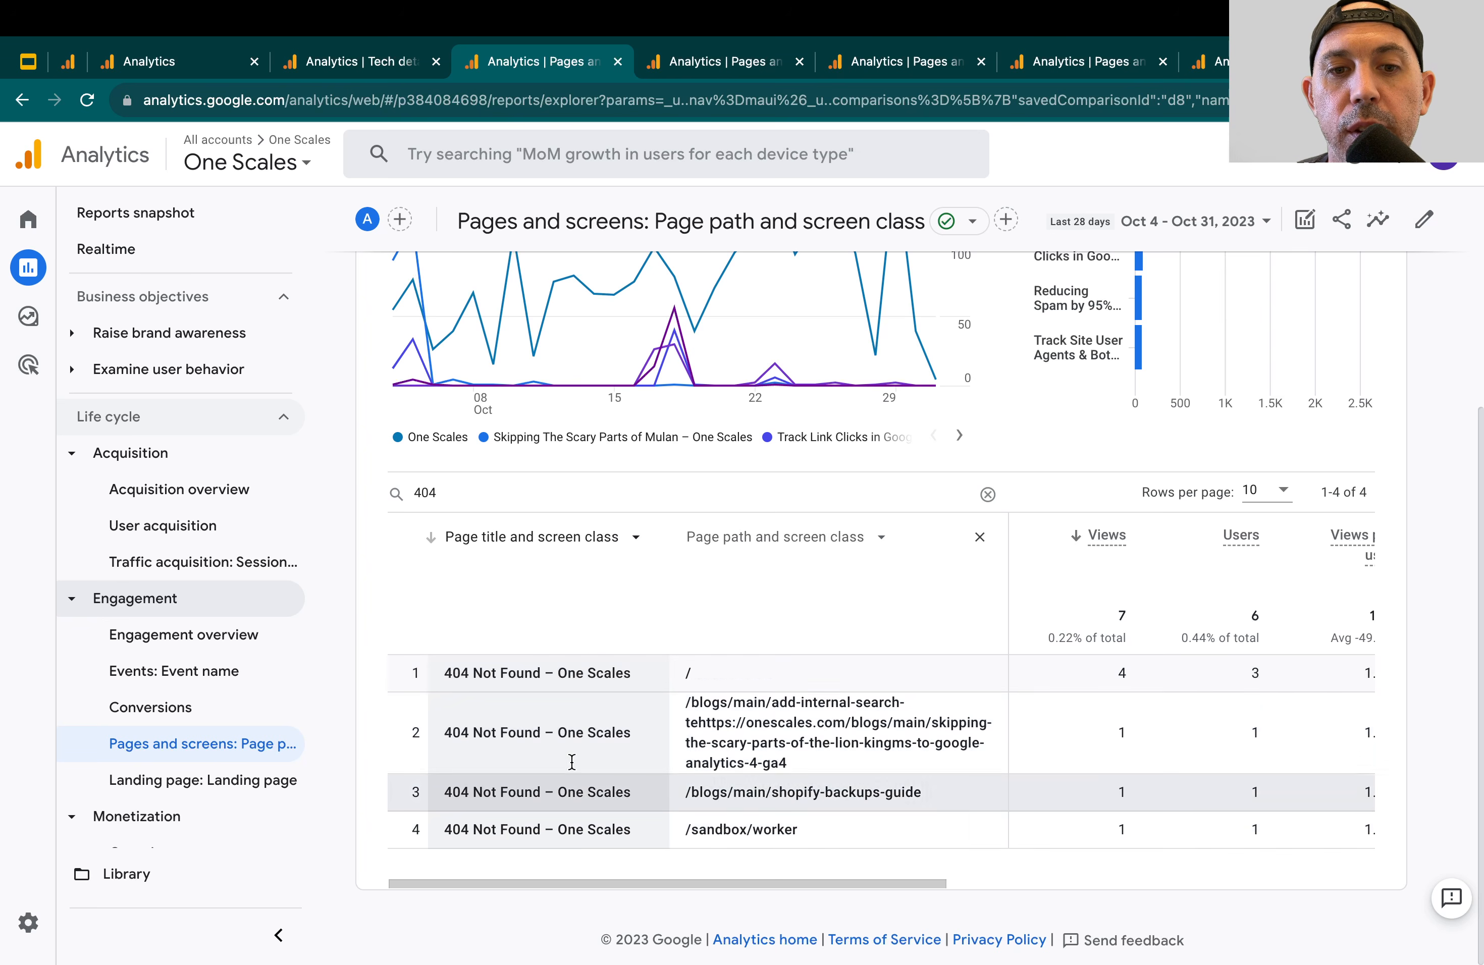
Examine the 404 search term and the malformed page path in the second 404 Not Found row
double_click(529, 502)
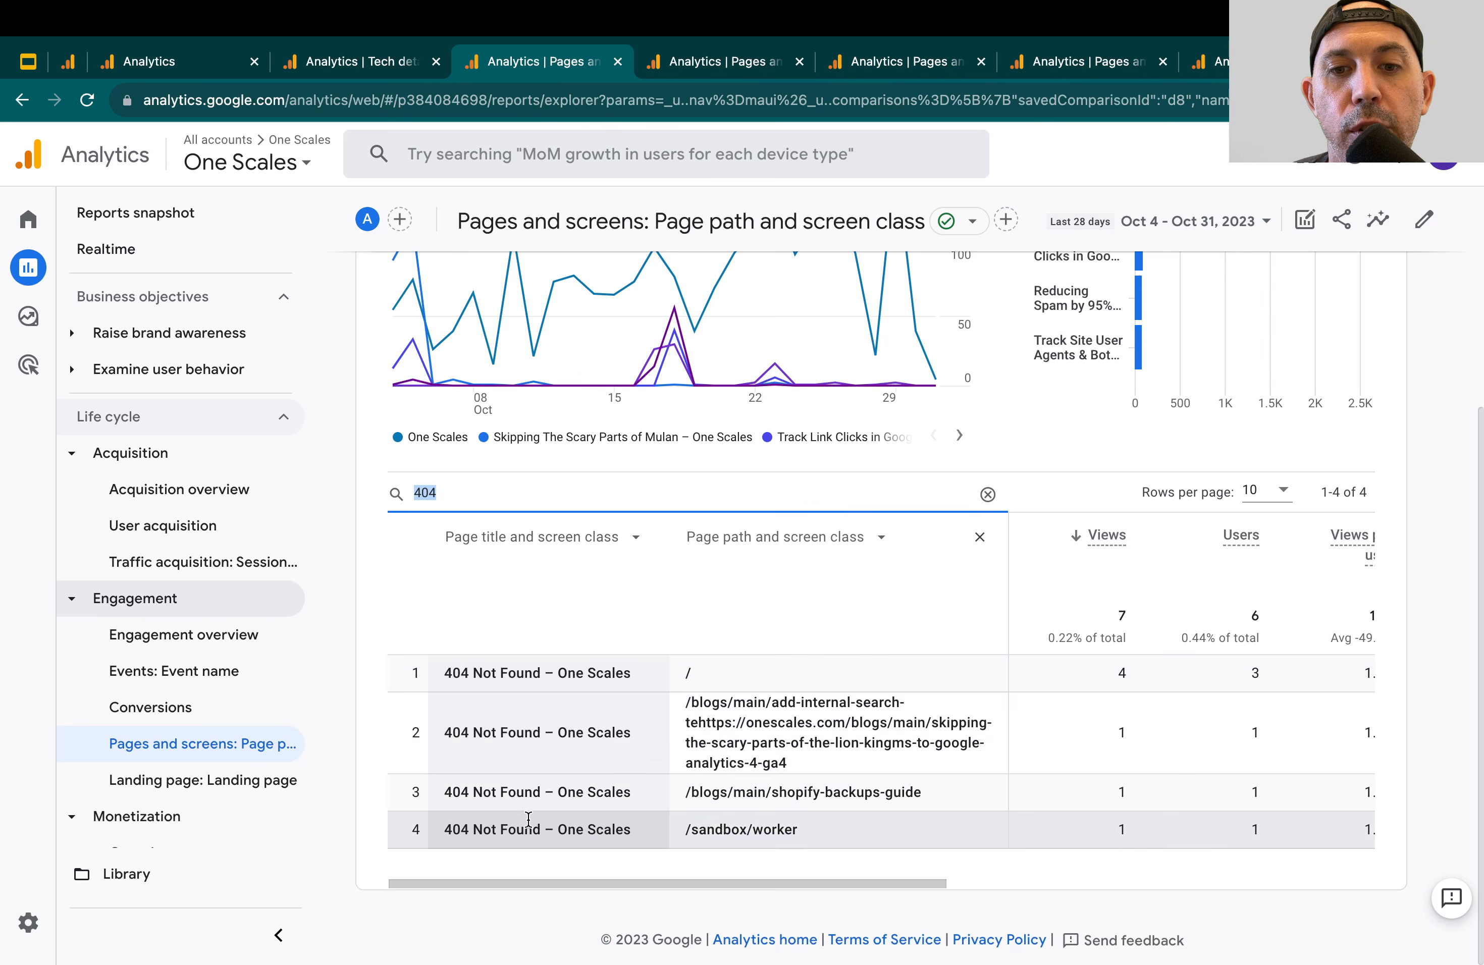
left_click_drag(687, 702, 801, 759)
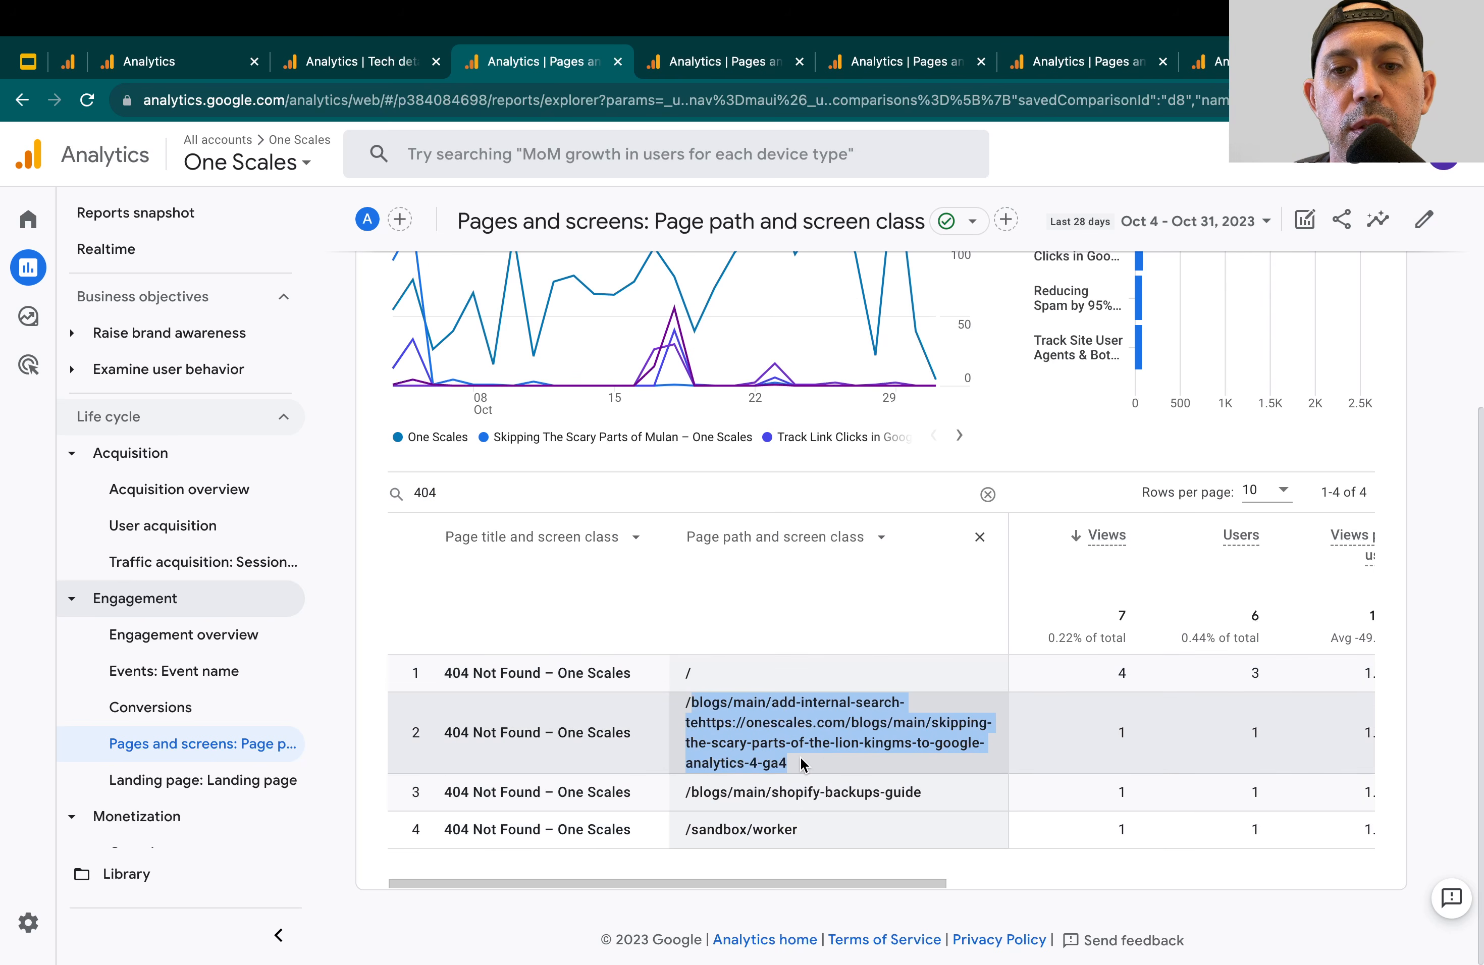
left_click(800, 757)
left_click_drag(687, 702, 789, 761)
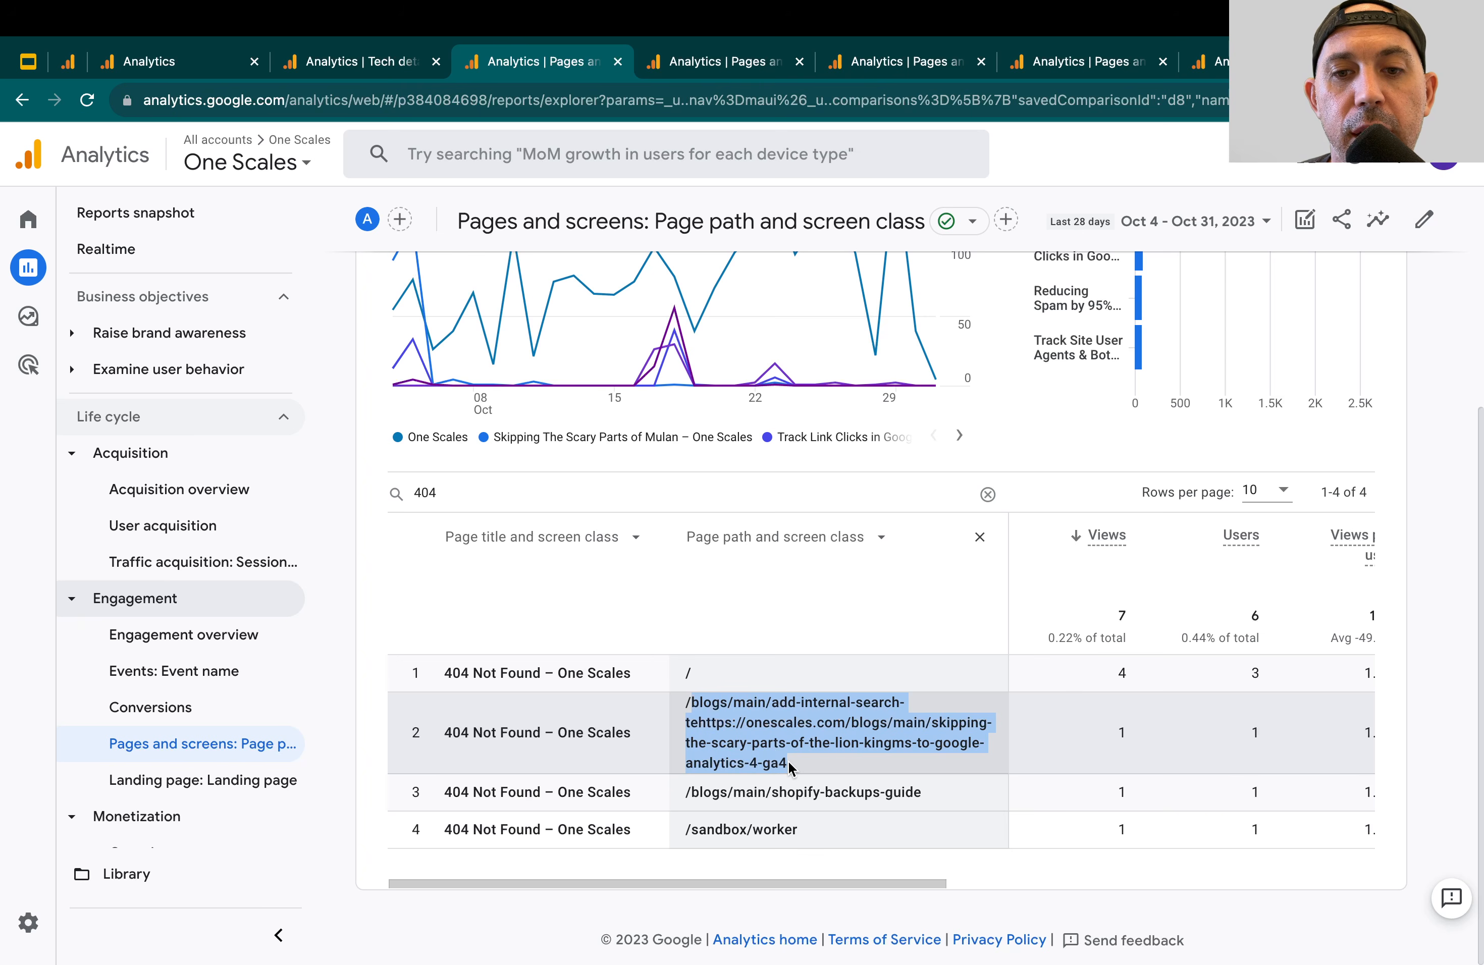
left_click(788, 761)
left_click_drag(695, 703, 786, 761)
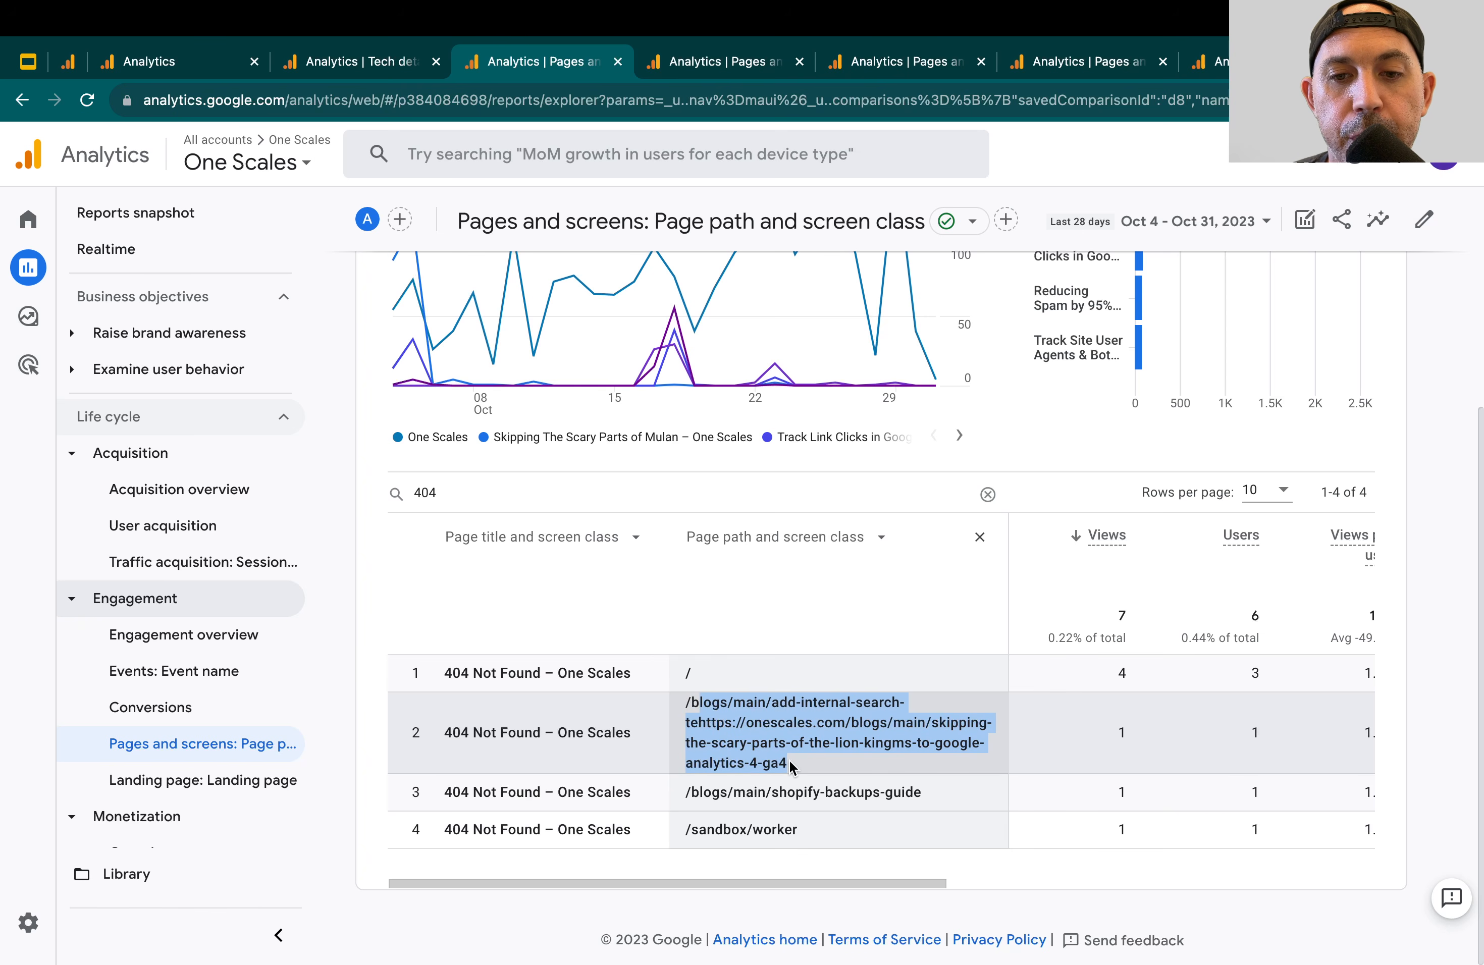
left_click(789, 759)
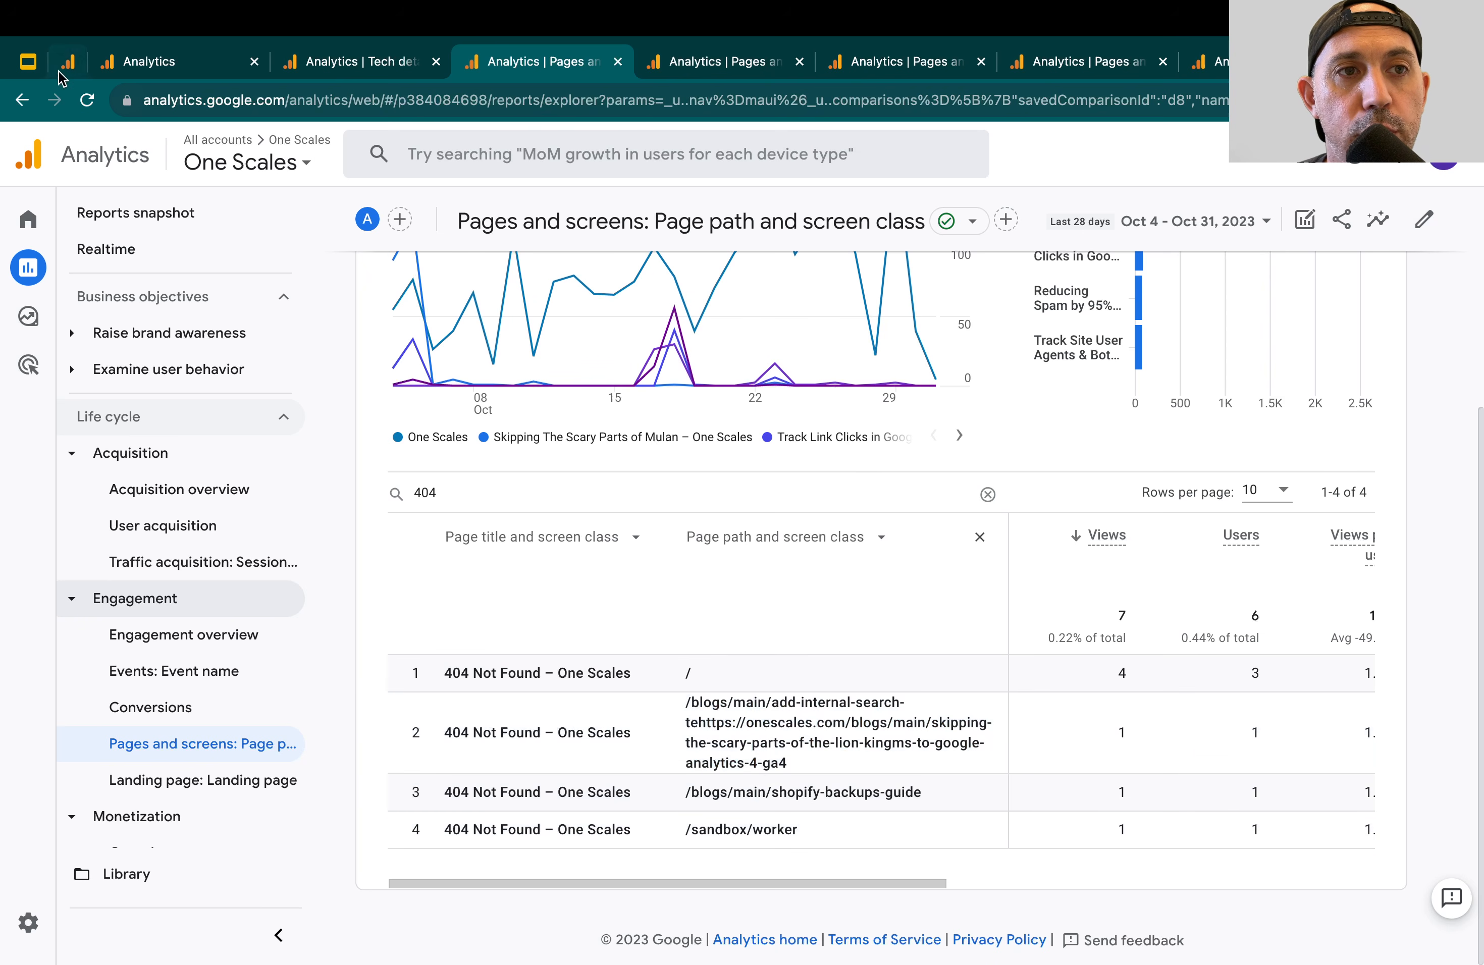
Switch to the Google Slides outline and highlight "Improving SEO of Pages" and its item "Improve SEO on High Converting Pages"
left_click(36, 67)
triple_click(674, 534)
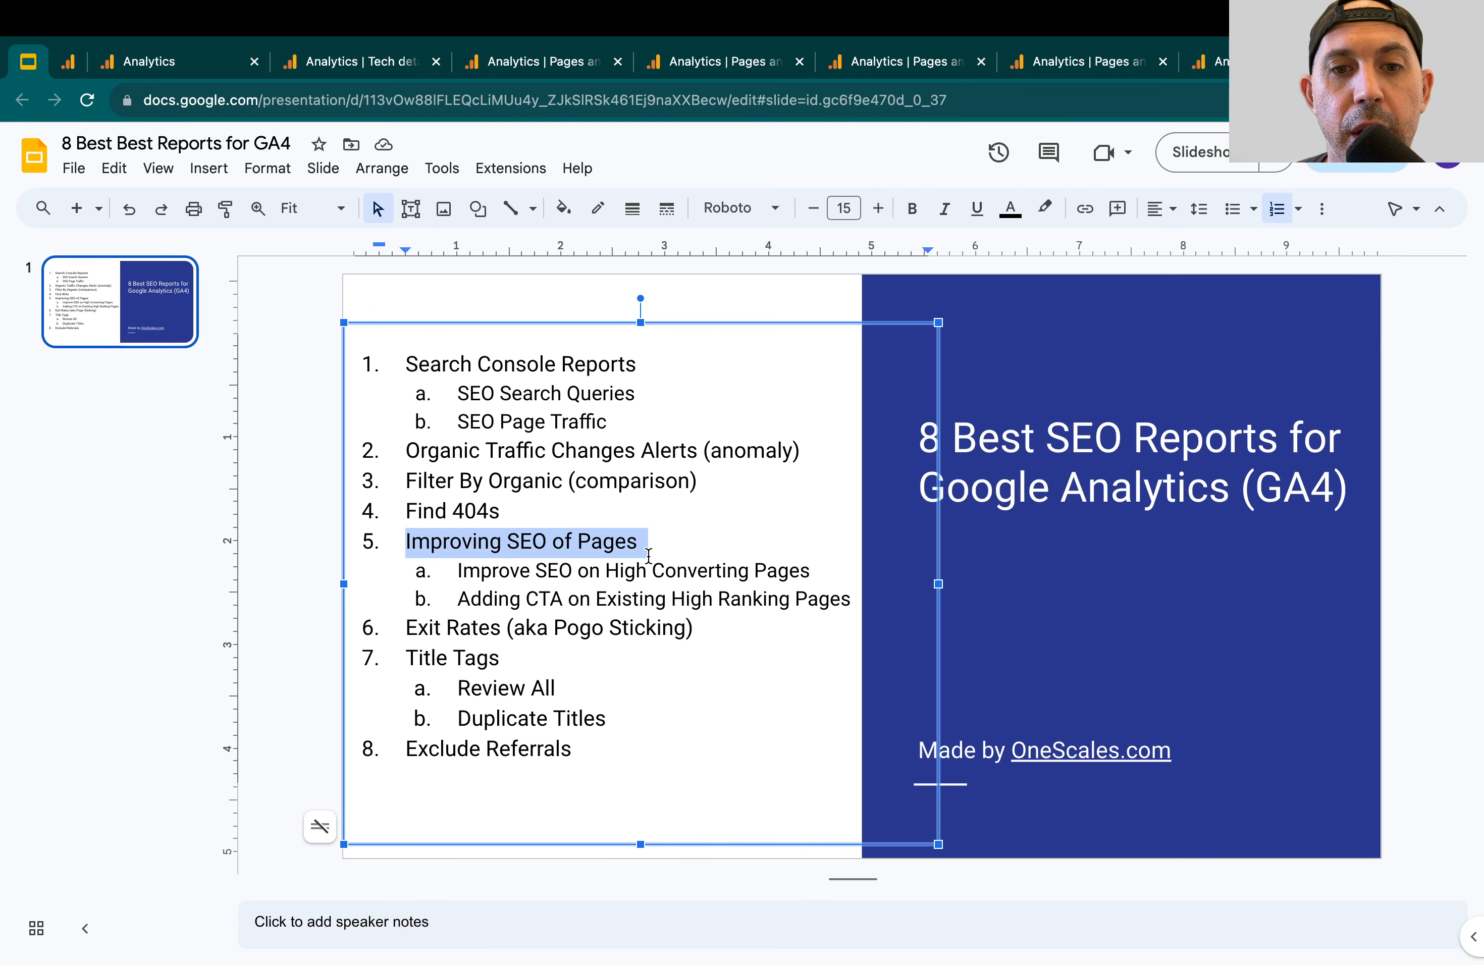
triple_click(634, 571)
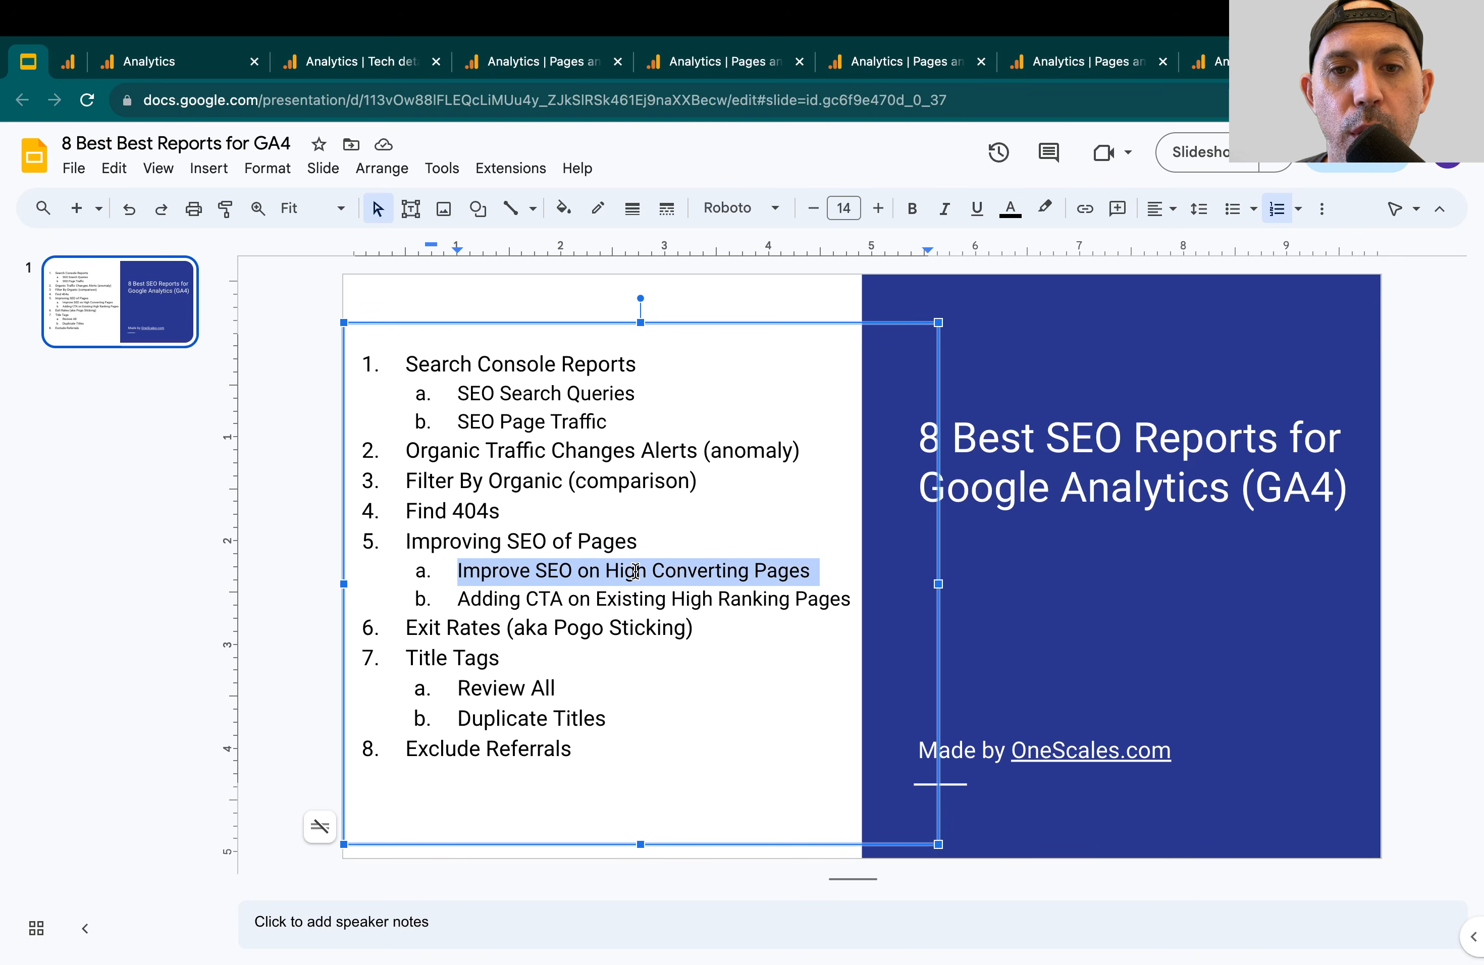
left_click(634, 570)
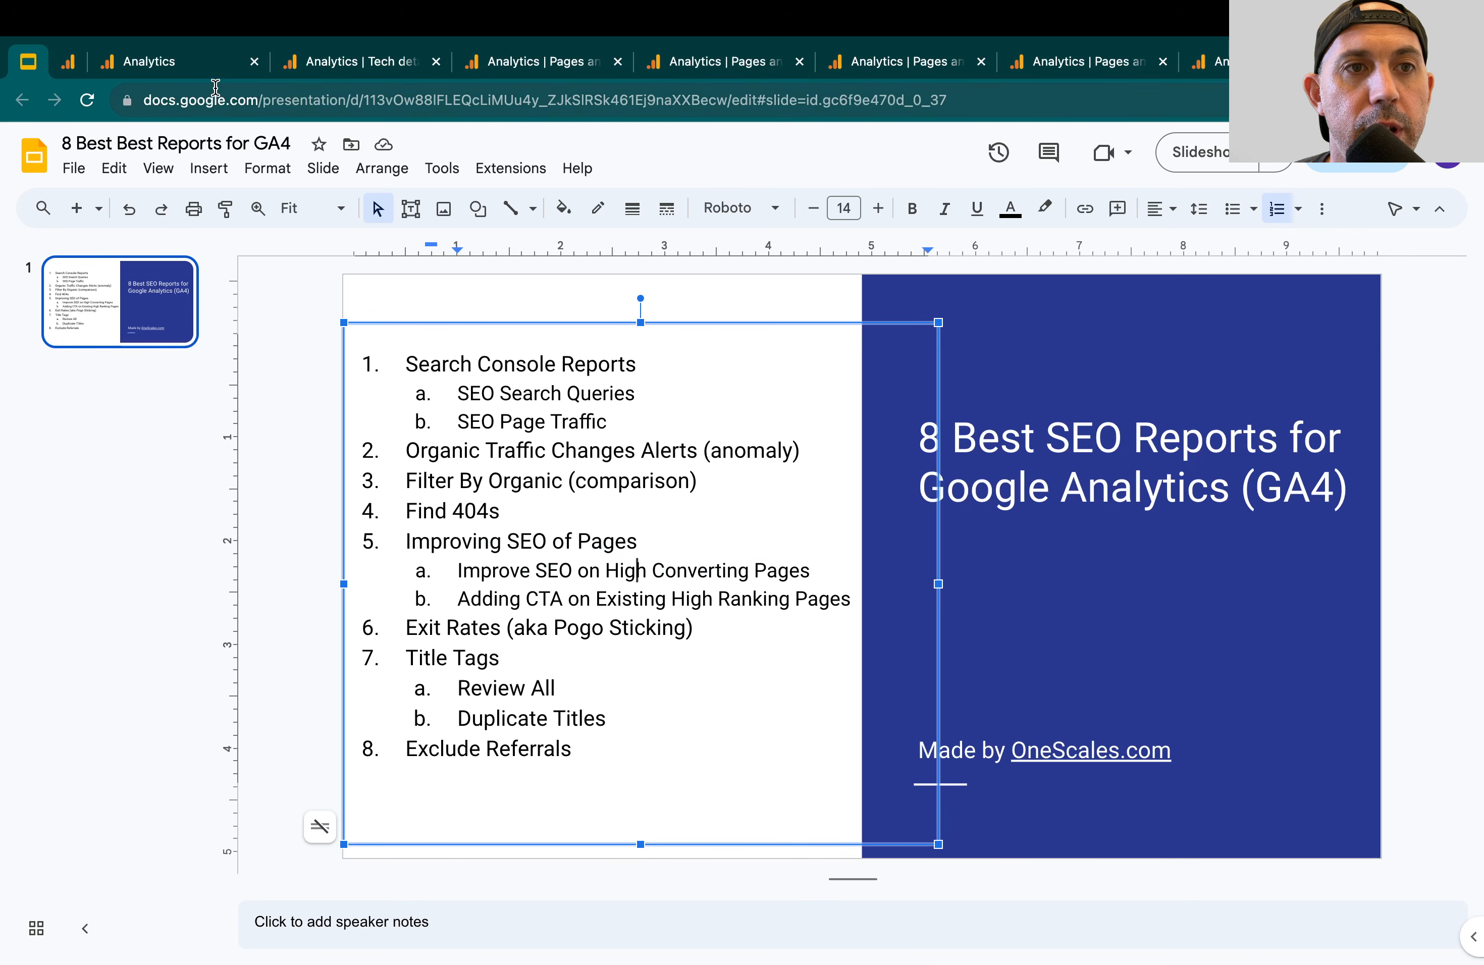
Switch to the Analytics Pages and screens report and examine the session conversion rate of the About Us page
left_click(689, 61)
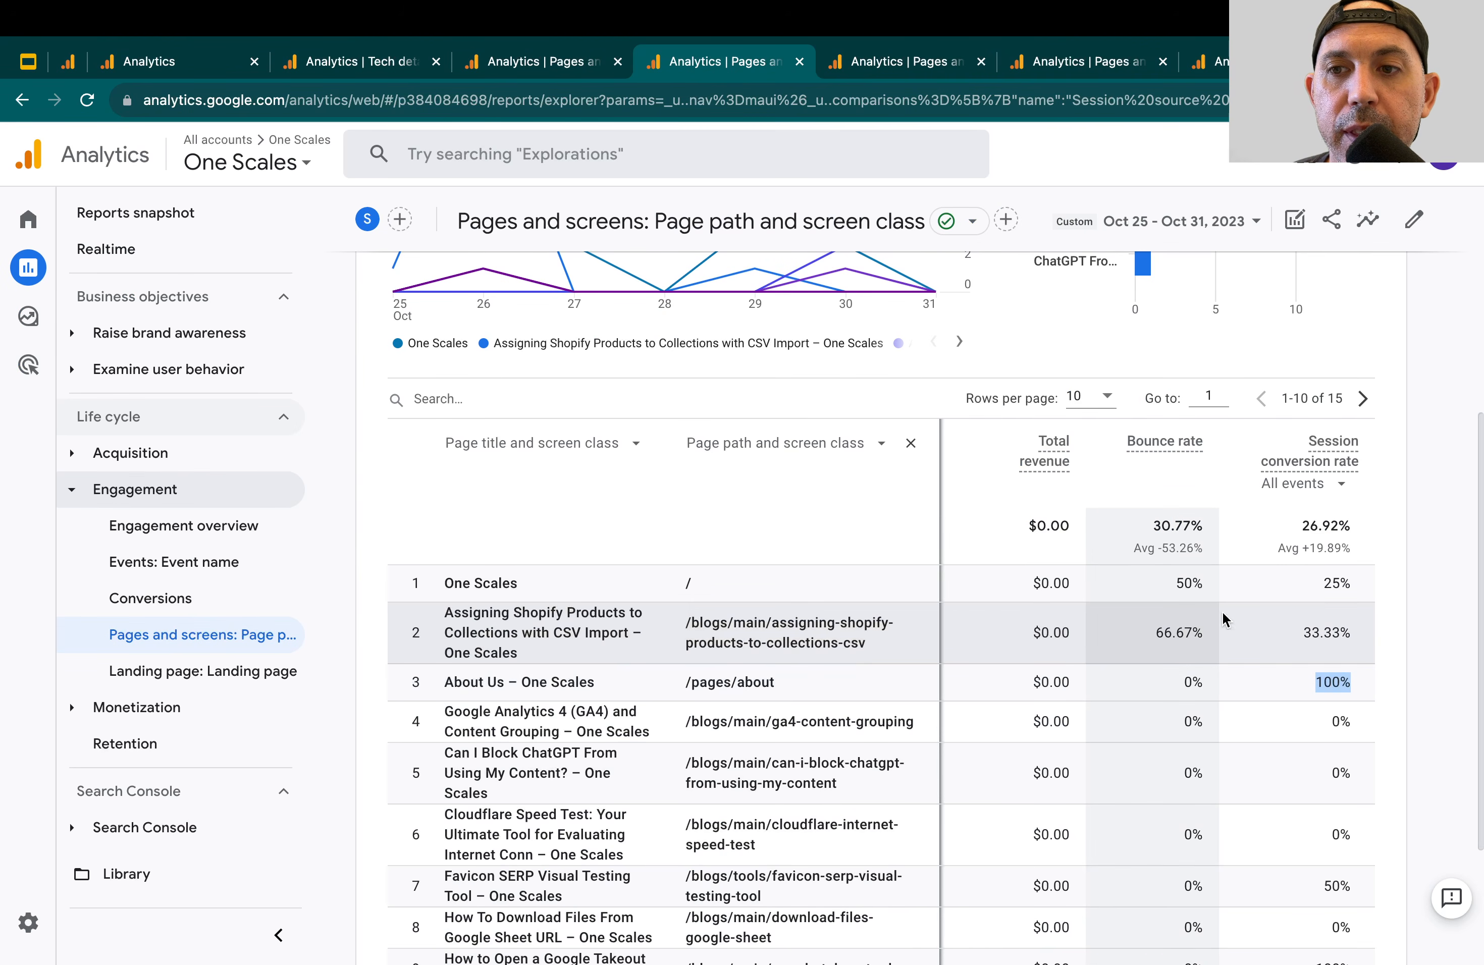
left_click(1289, 683)
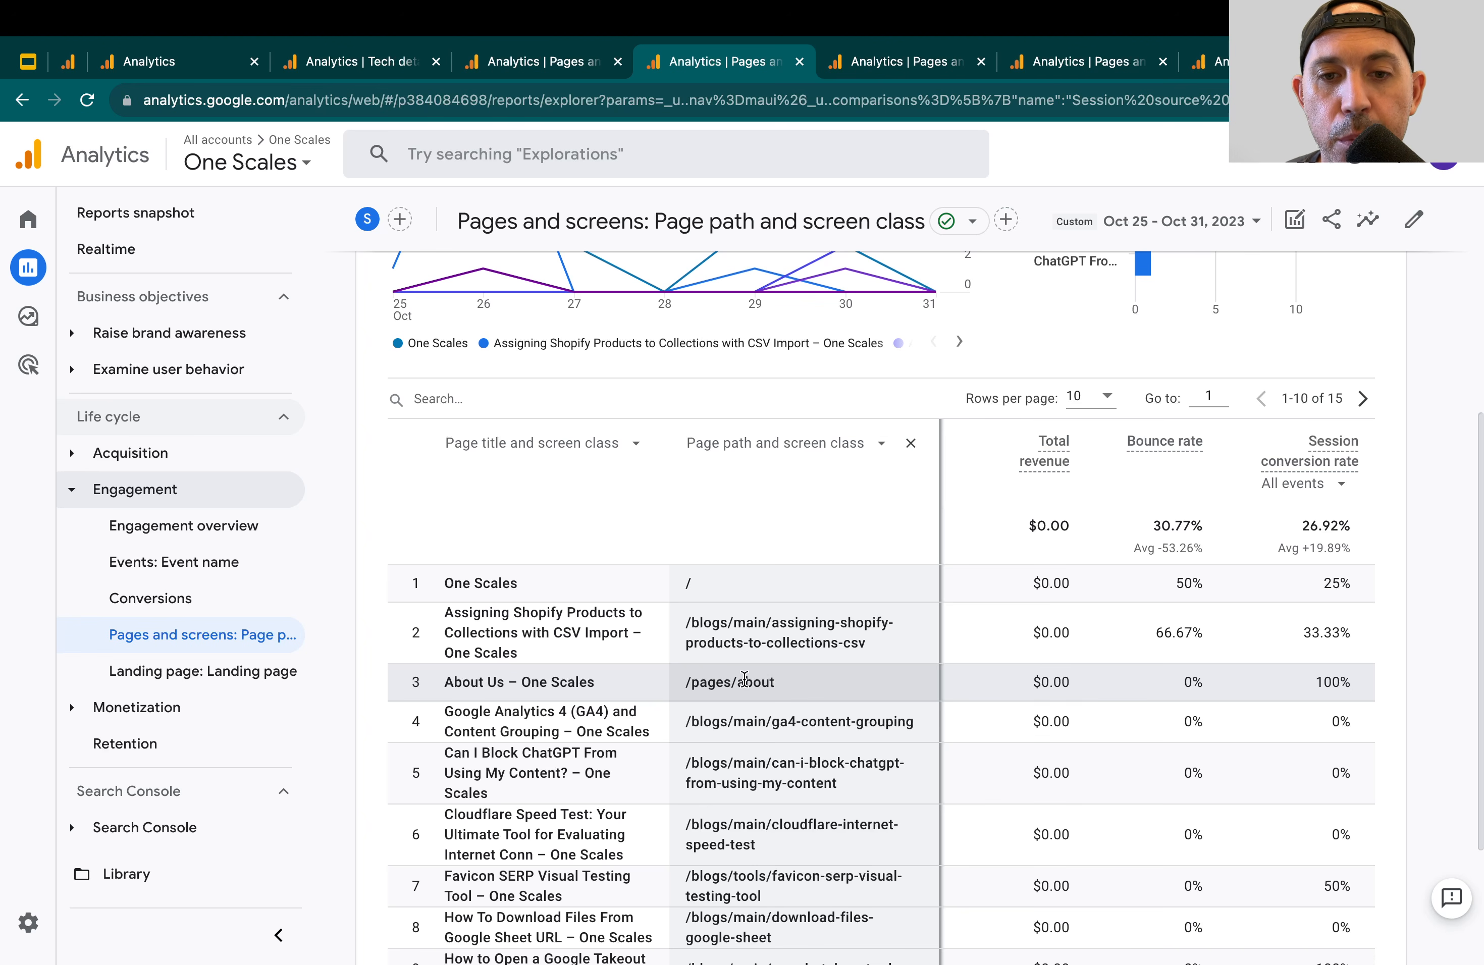
Switch to the Google Slides outline and highlight the item "Adding CTA on Existing High Ranking Pages"
left_click(28, 61)
triple_click(514, 600)
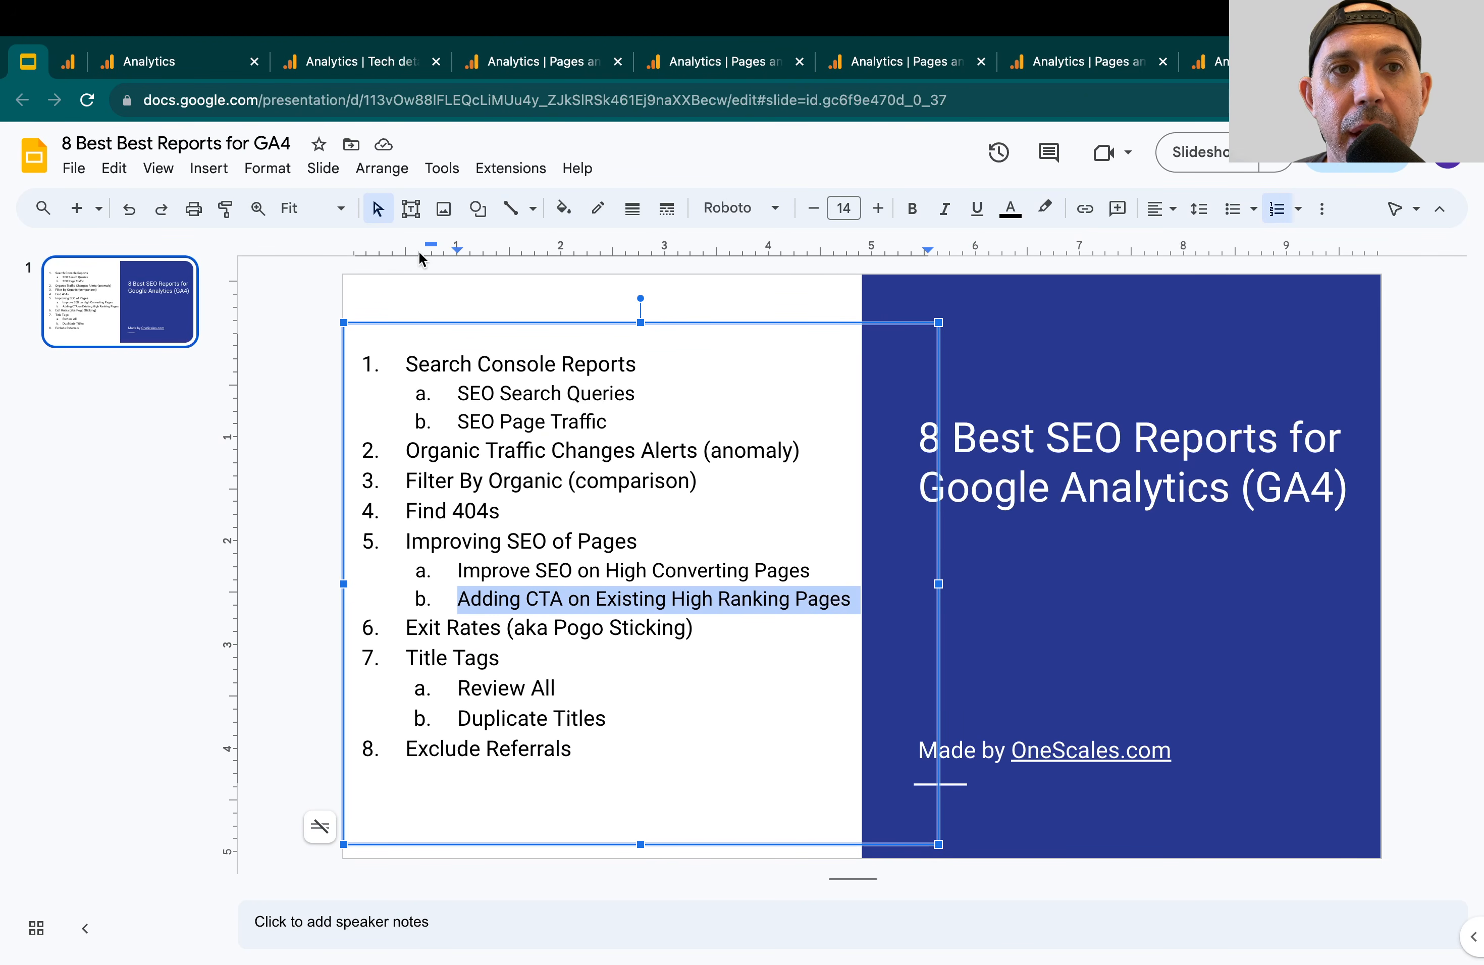
Switch to the Analytics Pages and screens report and examine the Views column, focusing on the Assigning Shopify Products to Collections page
left_click(733, 63)
scroll(635, 388, "up", 6)
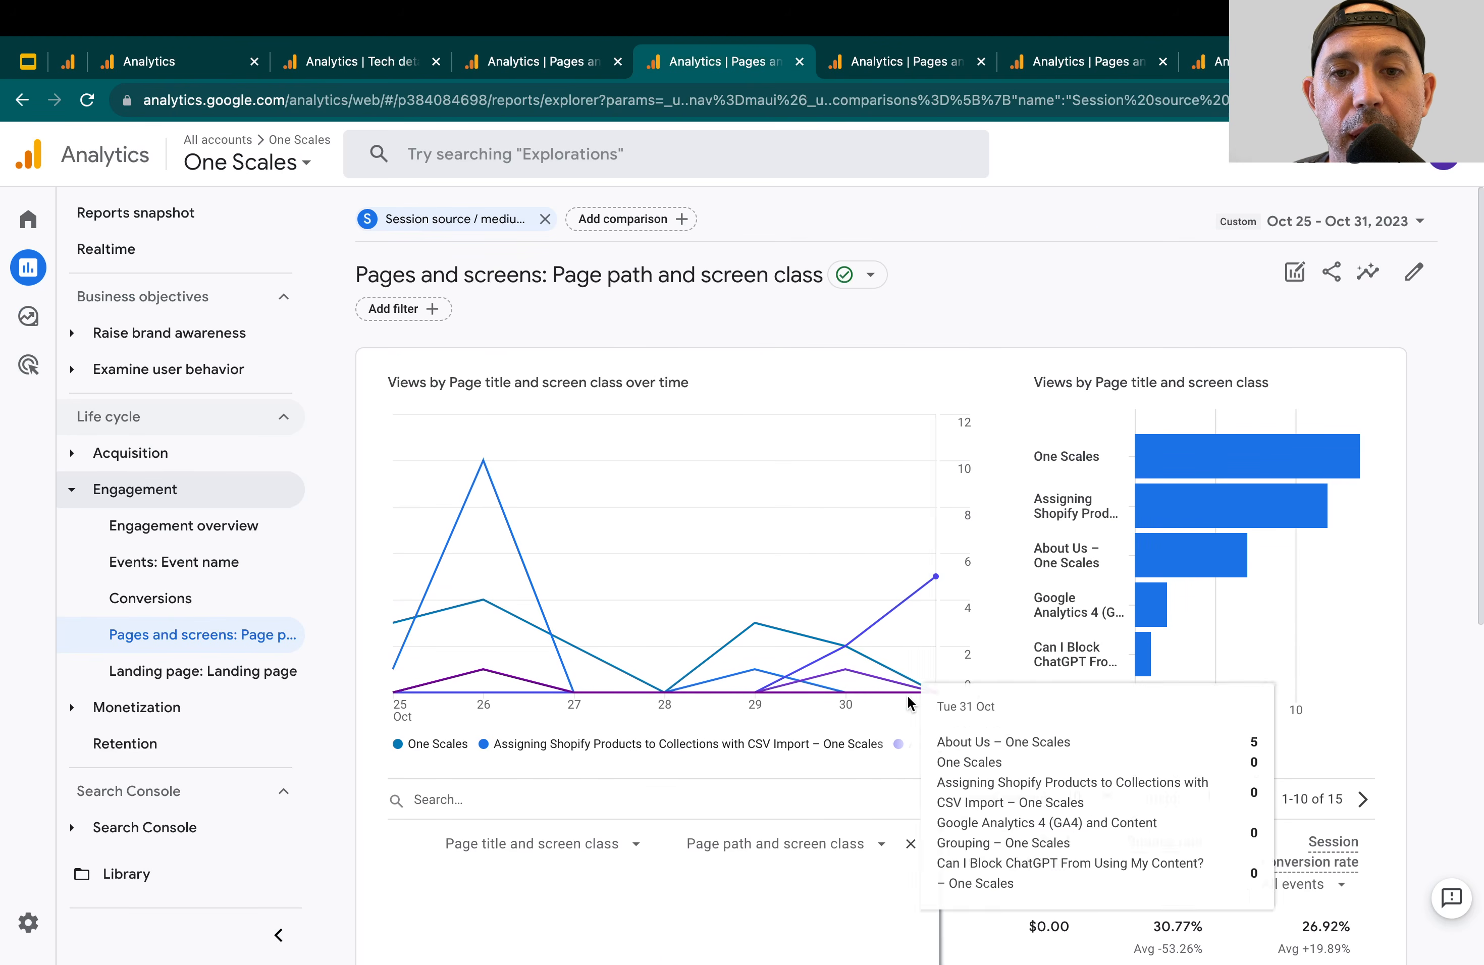
scroll(907, 696, "down", 6)
scroll(907, 696, "down", 1)
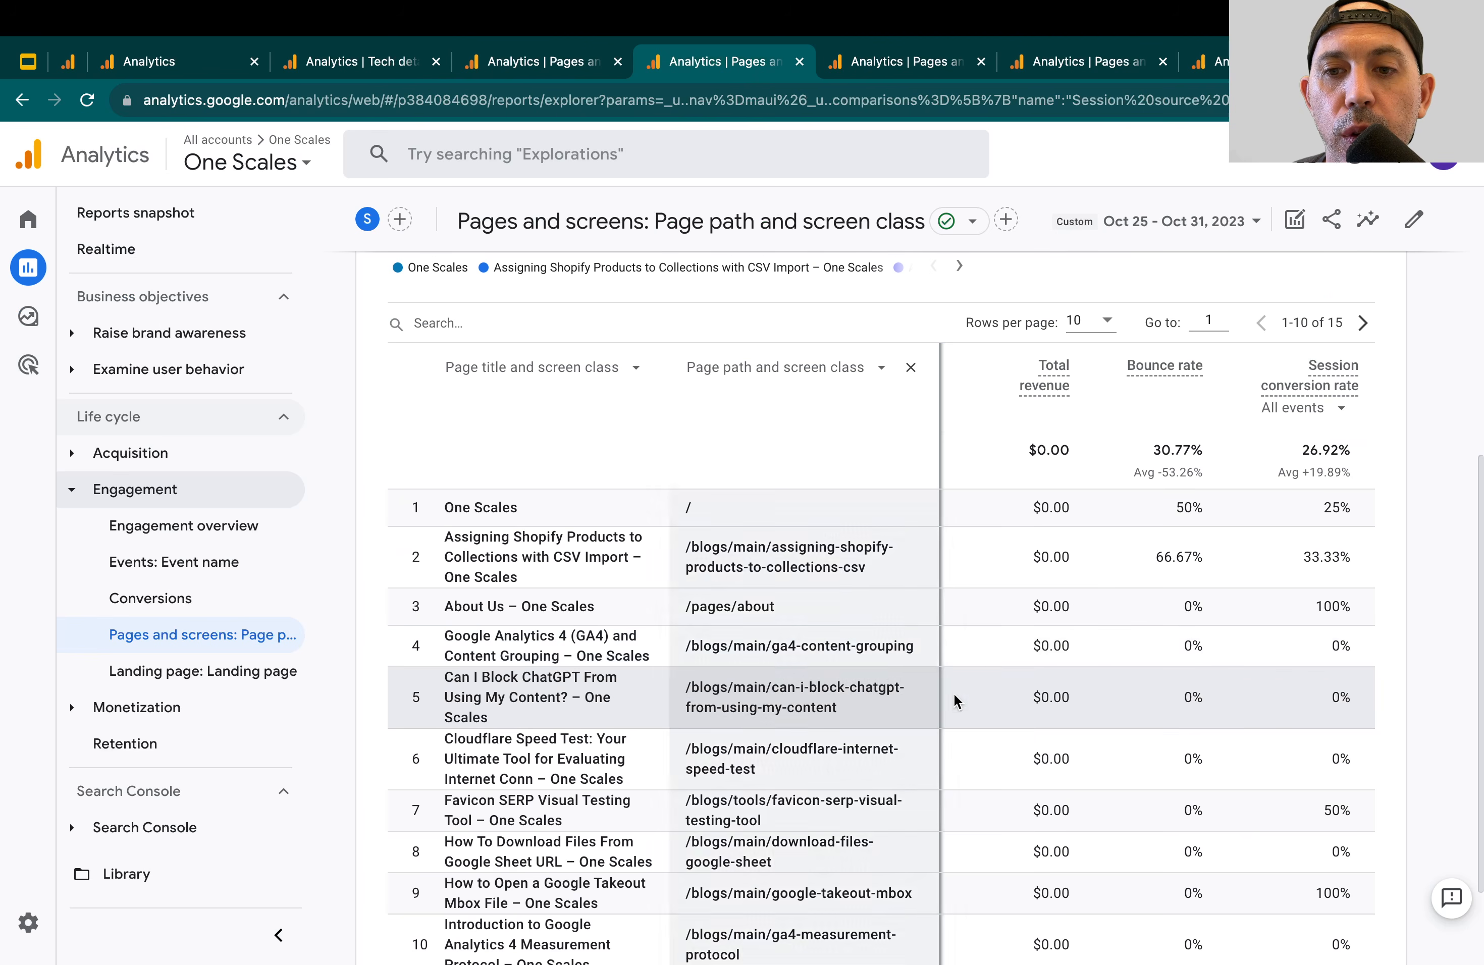
scroll(1071, 692, "left", 10)
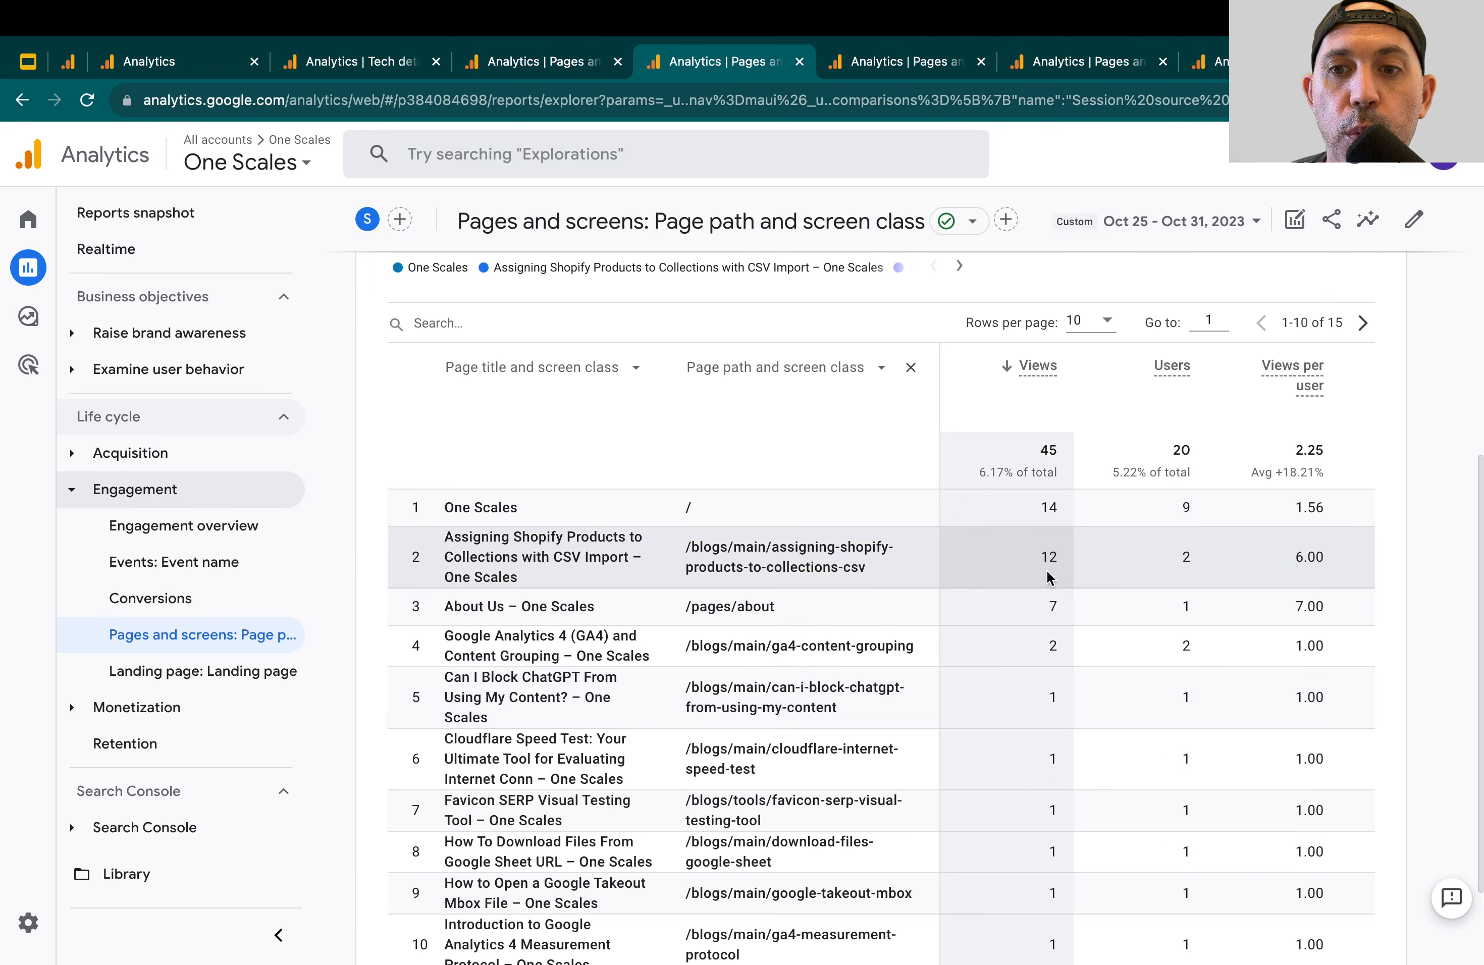
double_click(1022, 565)
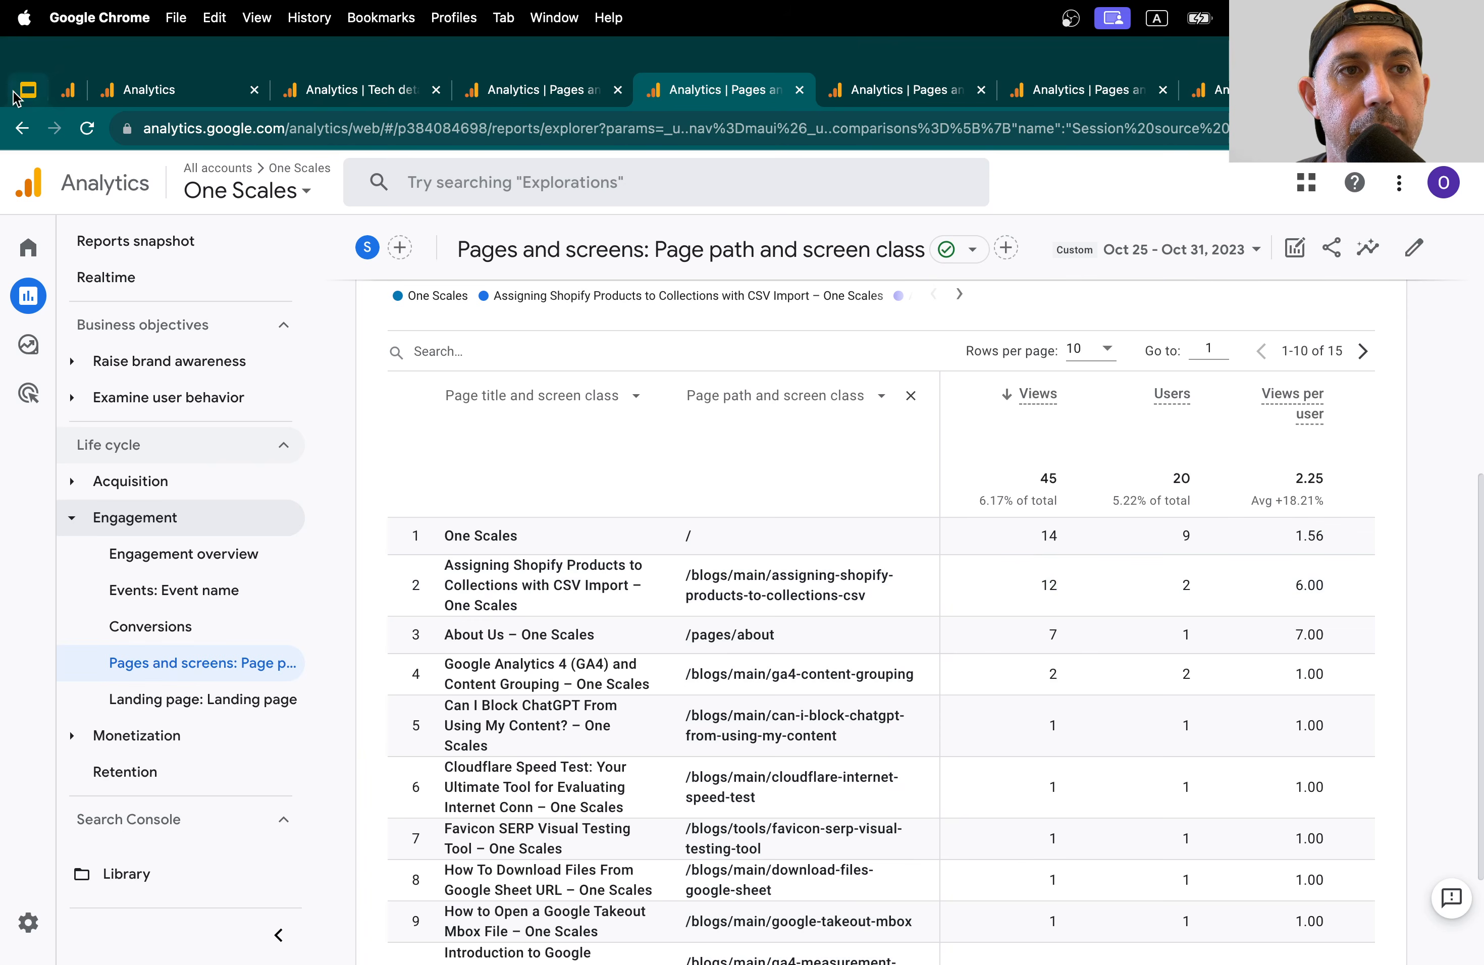
Switch to the Google Slides outline of the eight SEO reports
left_click(28, 60)
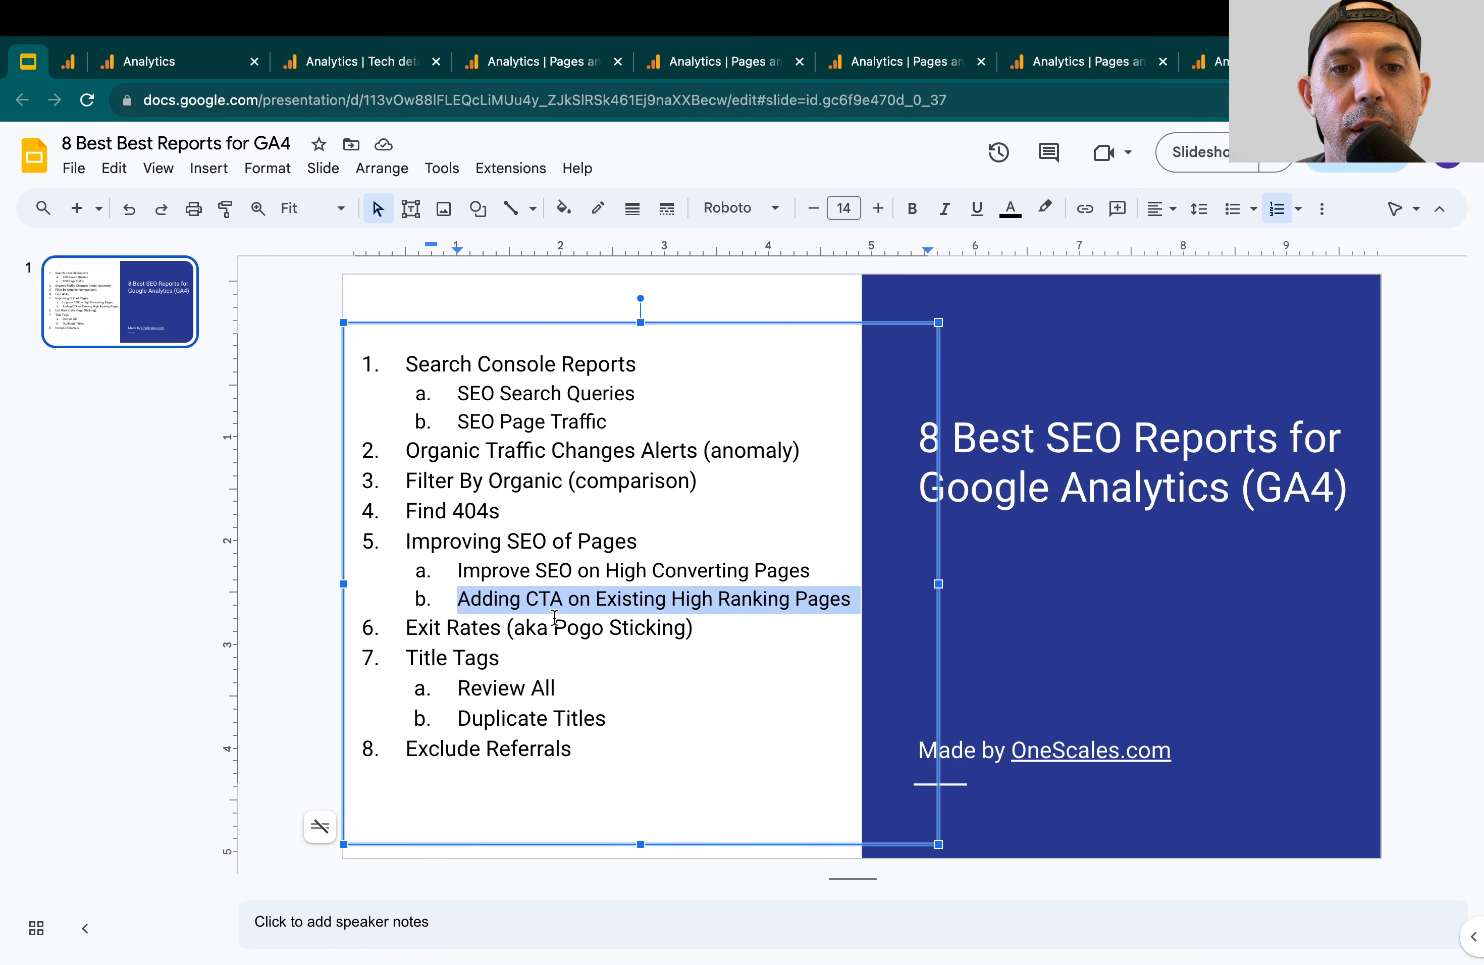
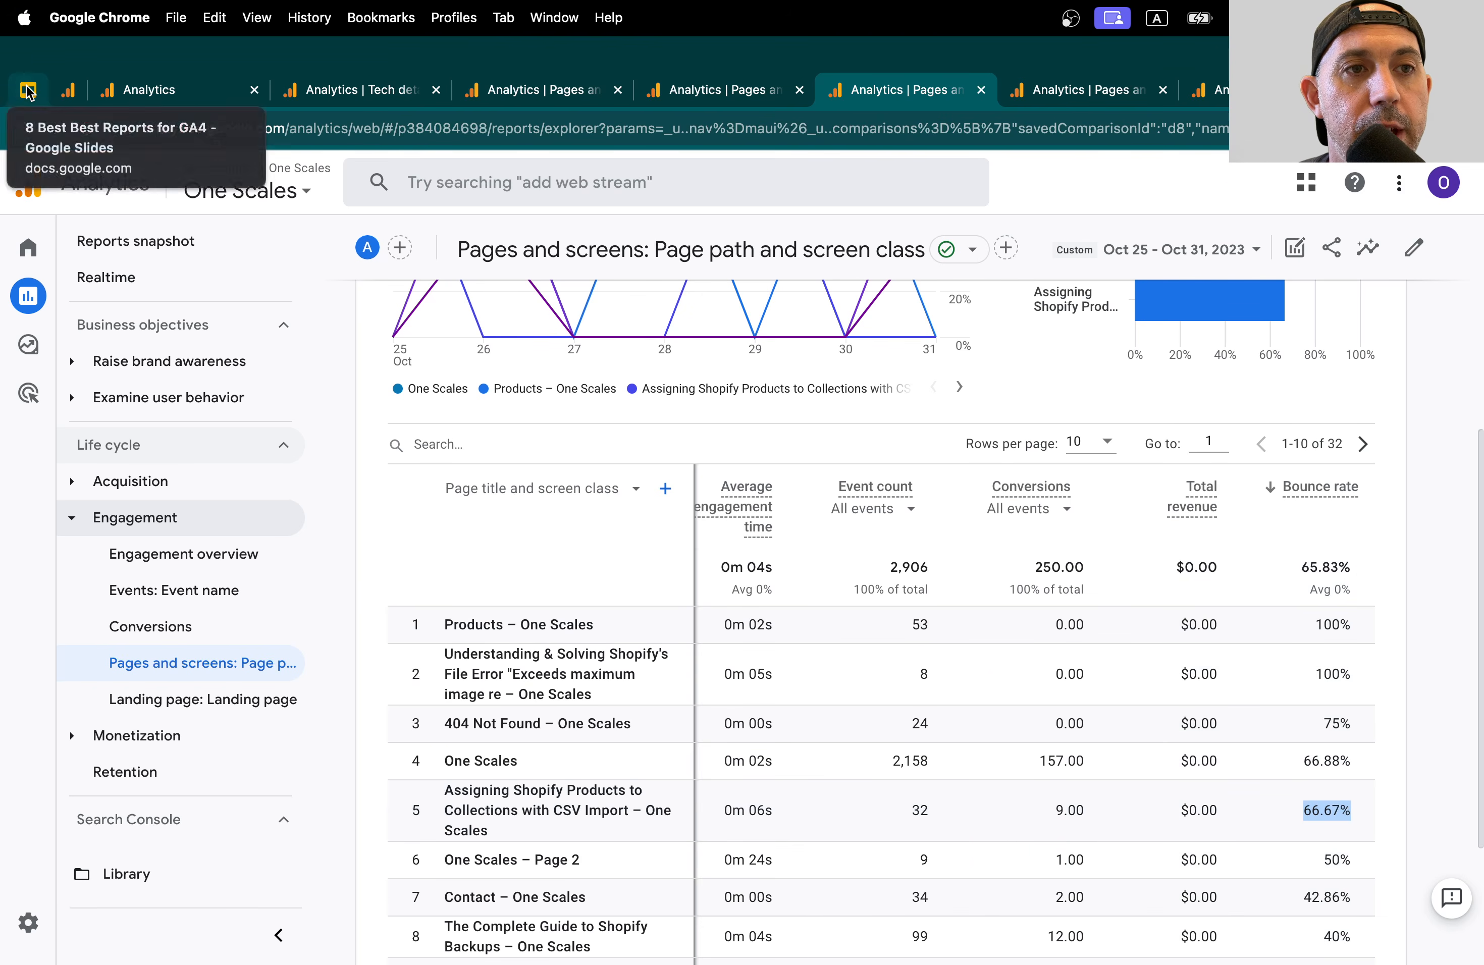
Switch to the Google Slides outline and highlight the item "Title Tags"
left_click(28, 89)
triple_click(557, 651)
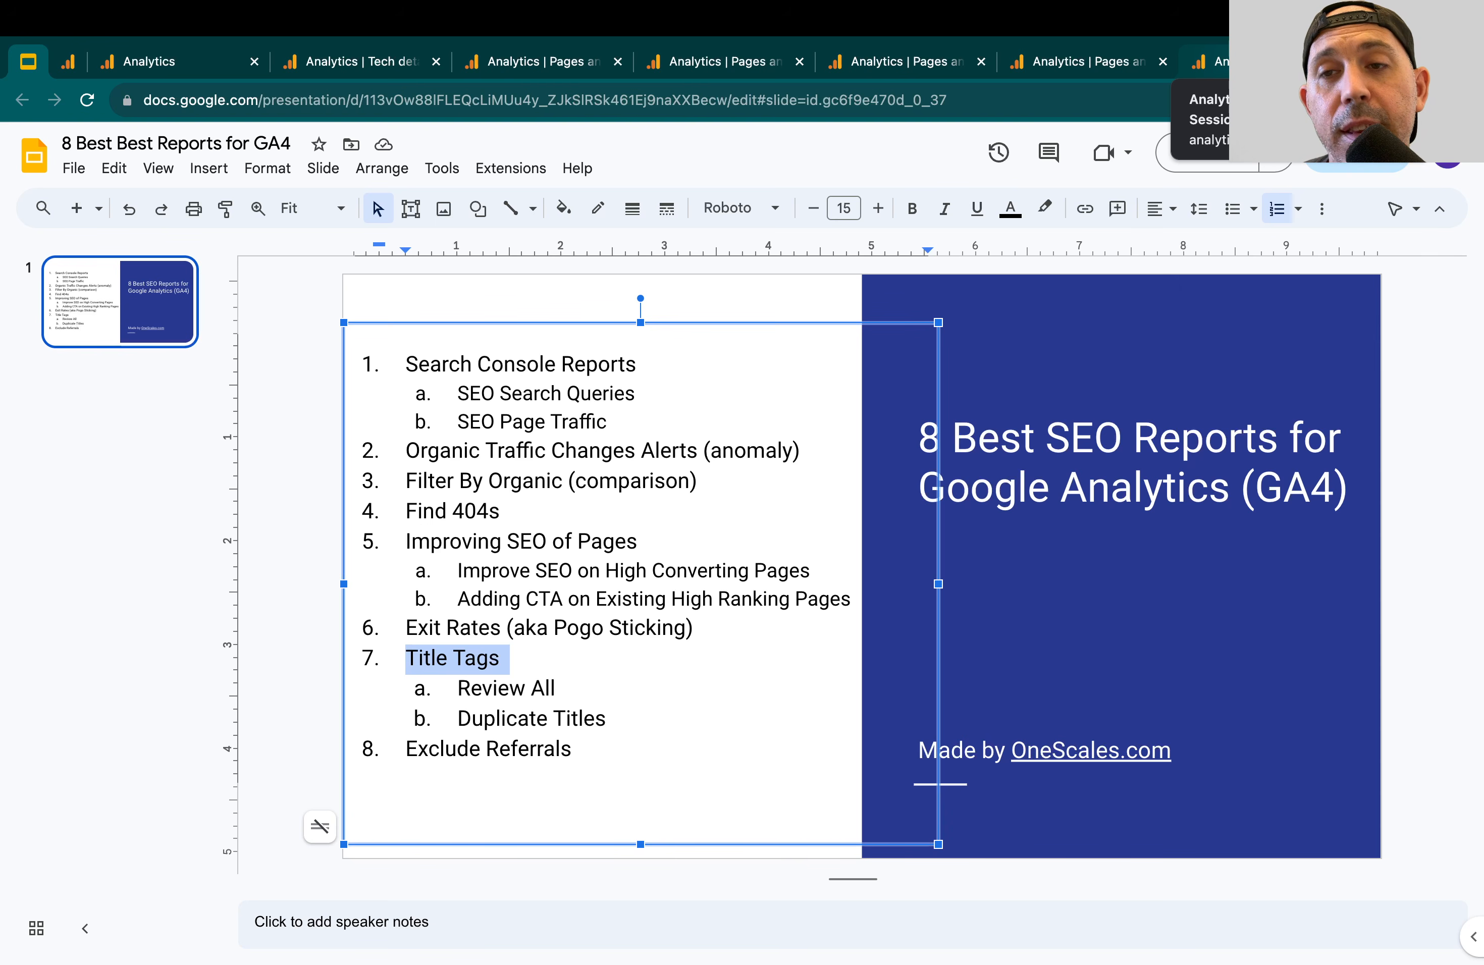
In the Analytics Pages and screens report, list pages by Page title and screen class with Page path and screen class as secondary dimension
left_click(1060, 63)
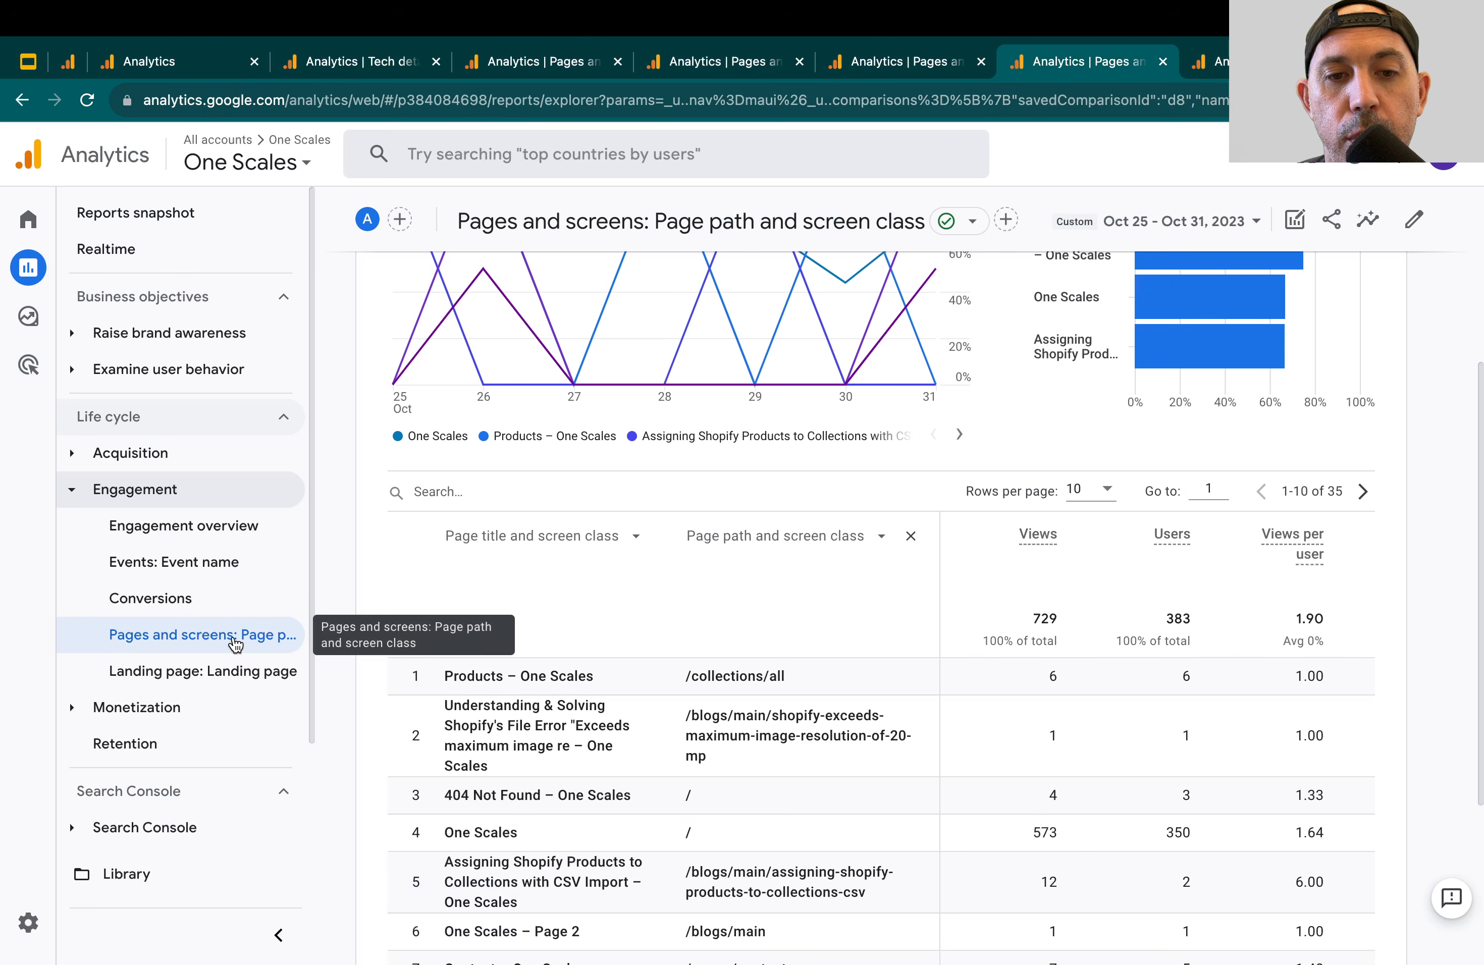
left_click(592, 542)
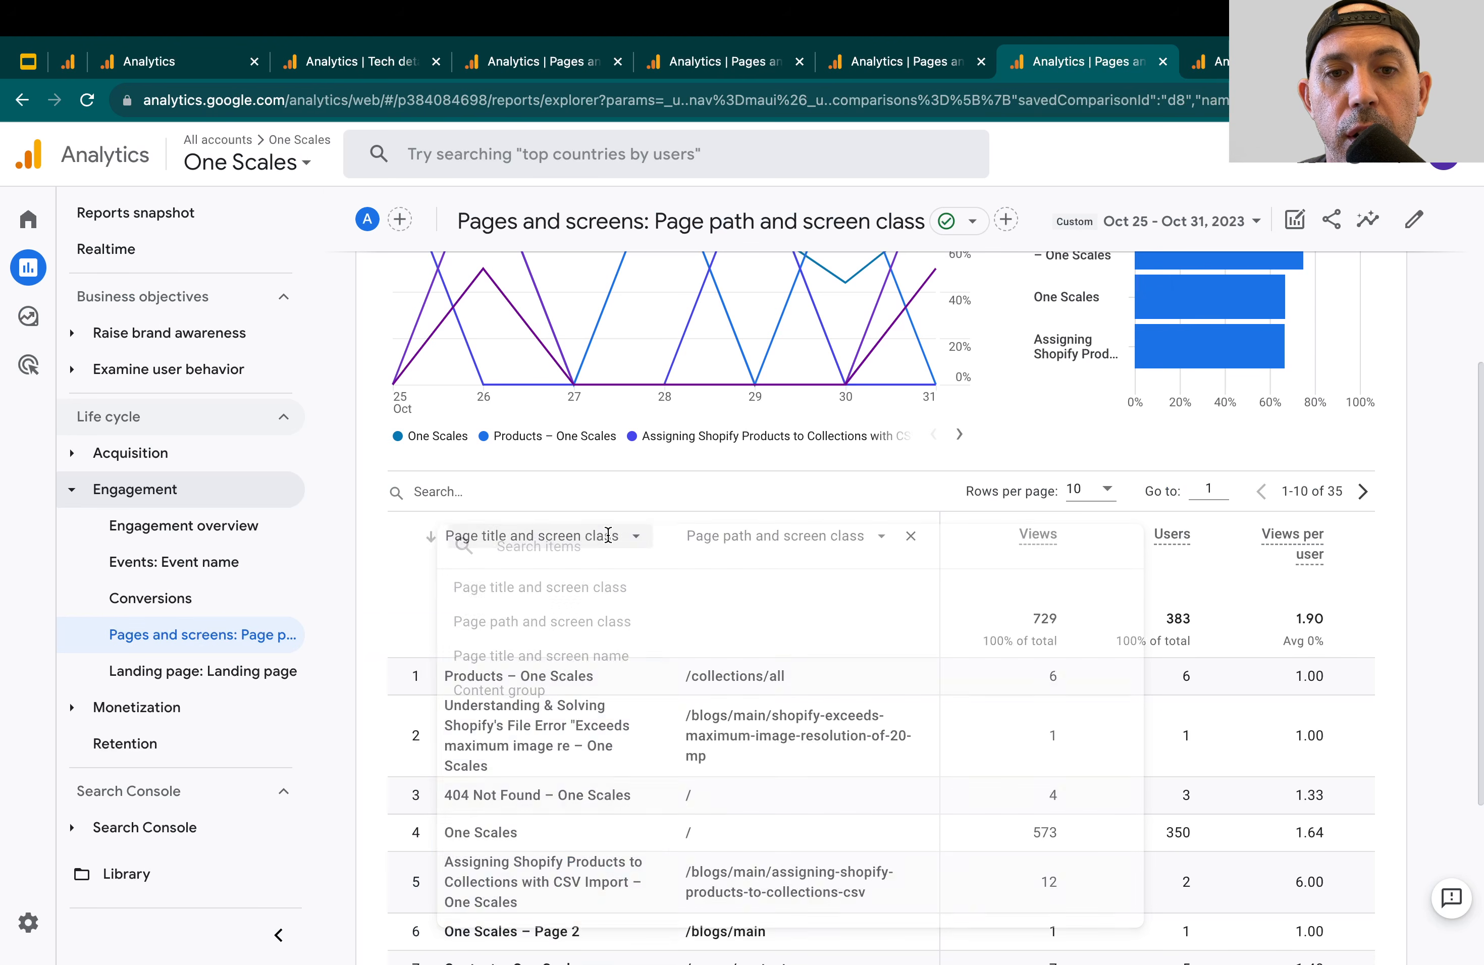
left_click(513, 589)
left_click(664, 544)
type("p")
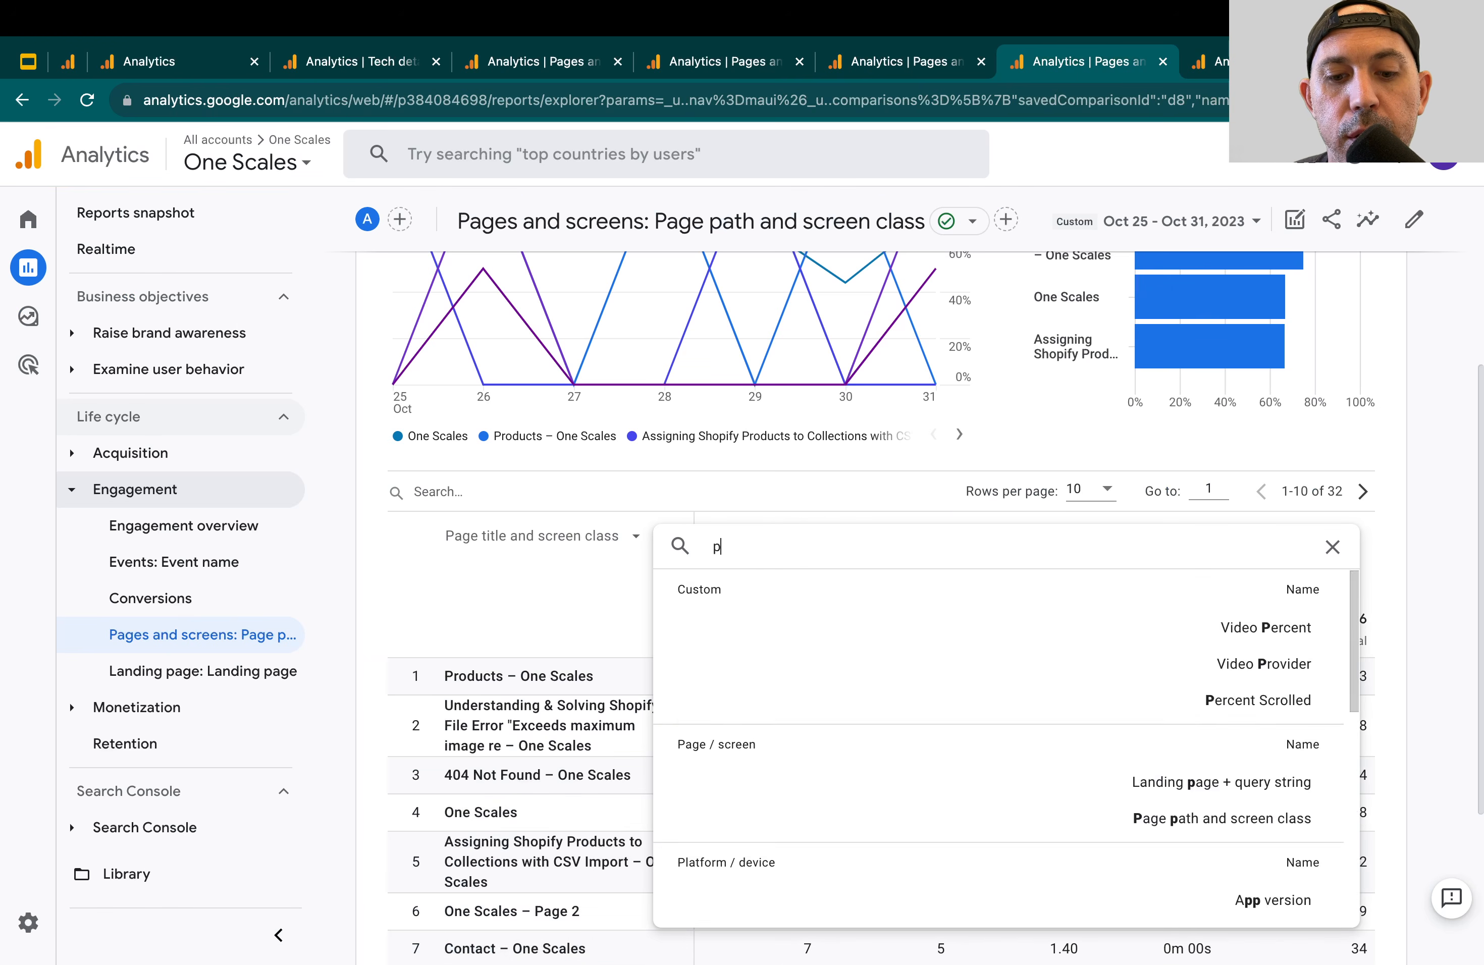
type("age p")
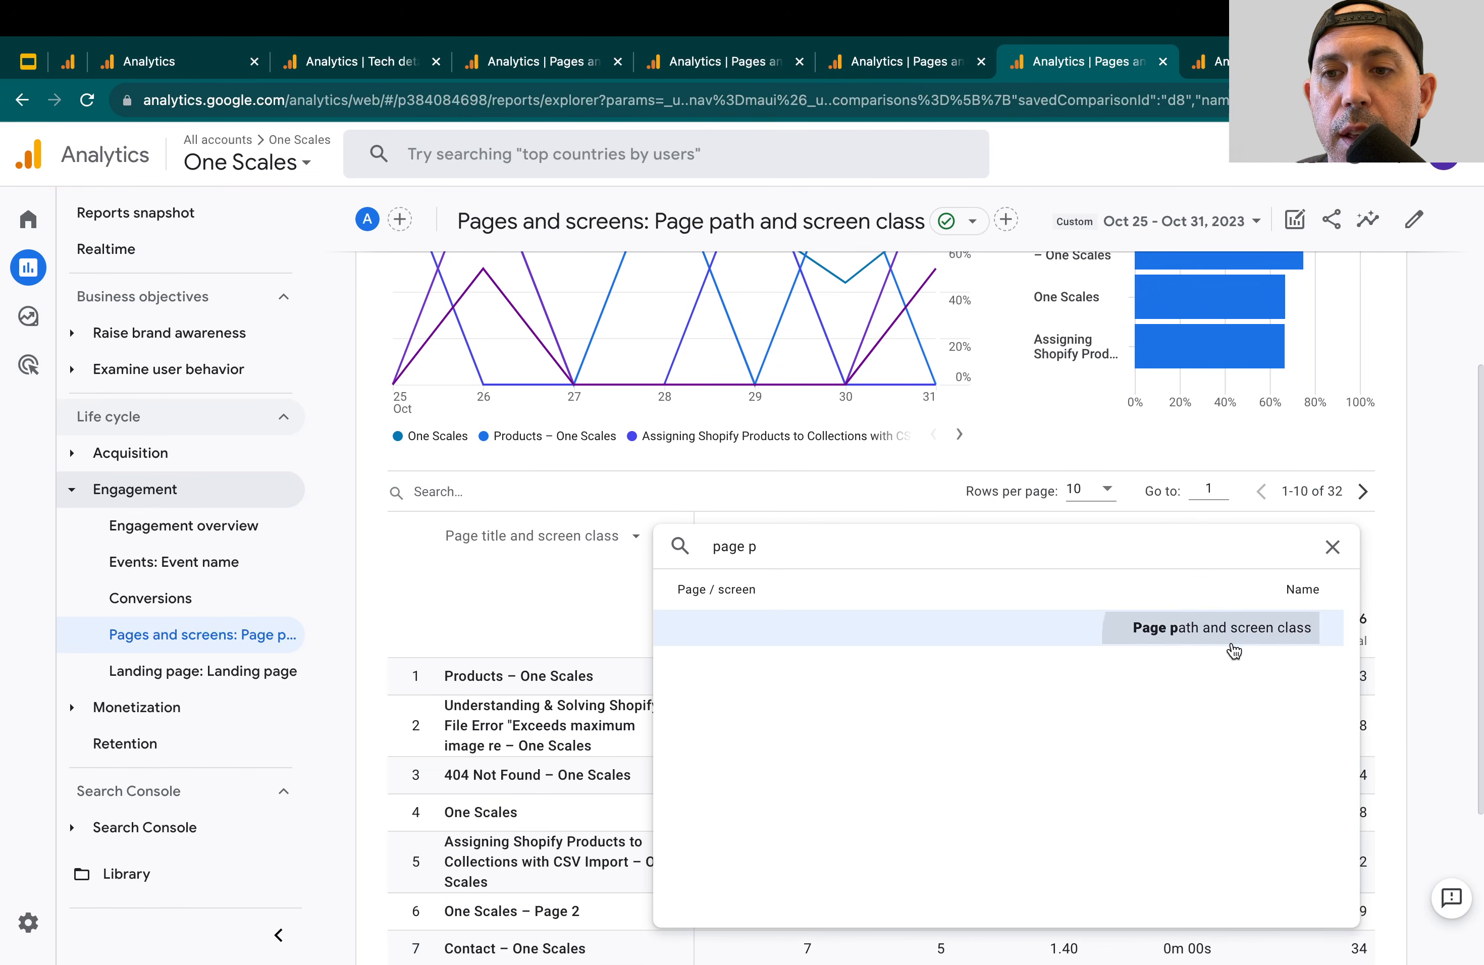
left_click(1224, 627)
scroll(652, 721, "down", 3)
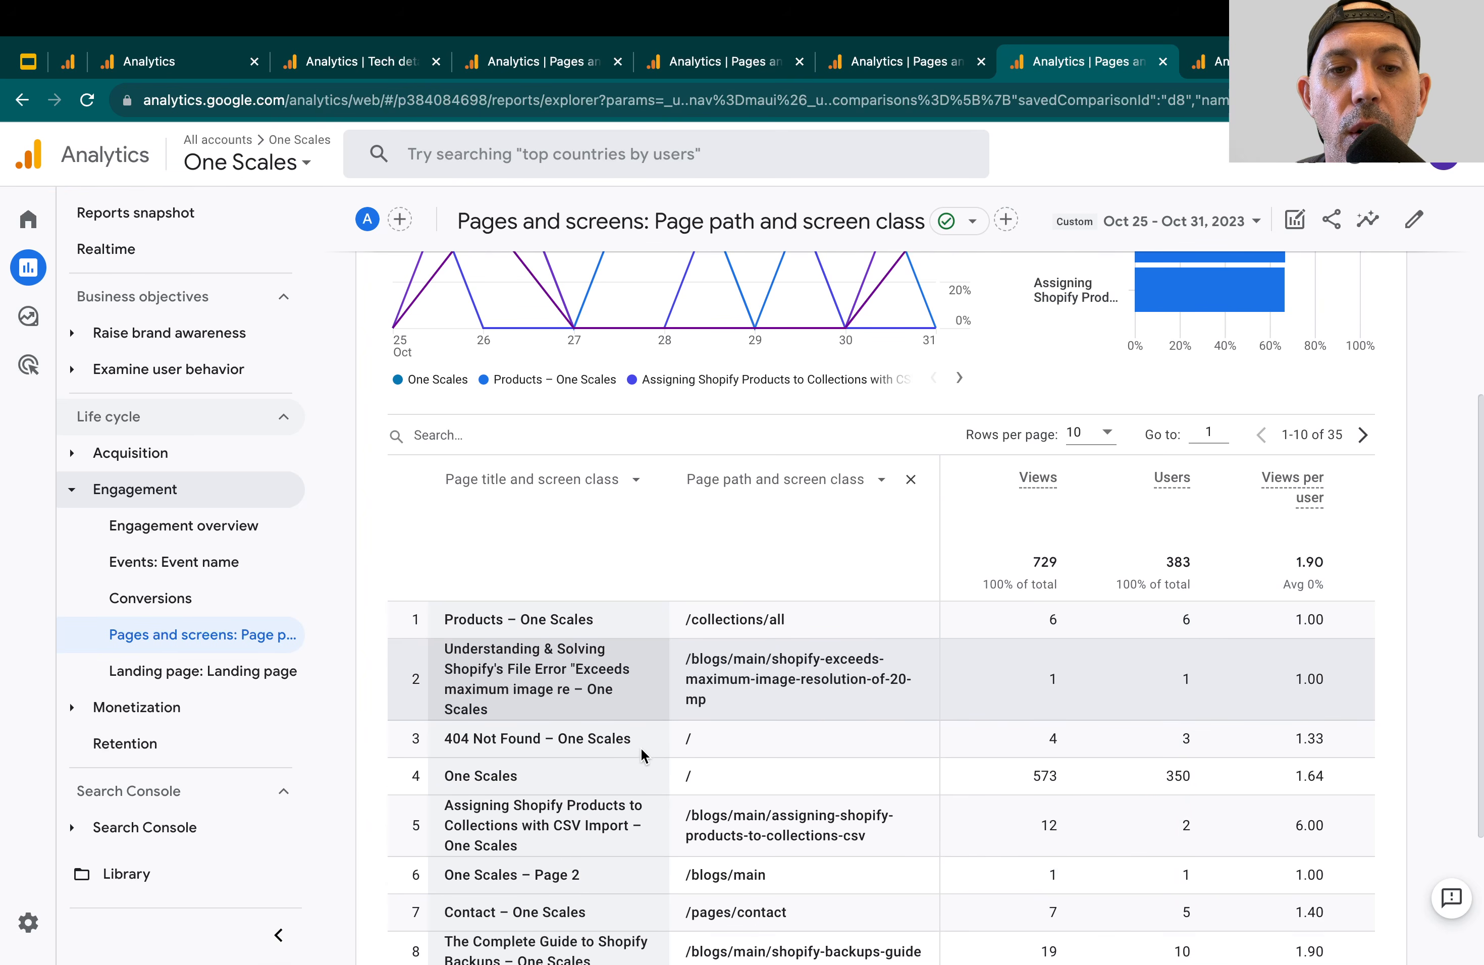
Sort the table by page title in descending order and review the titles, highlighting the Thai title in the first row
left_click(534, 356)
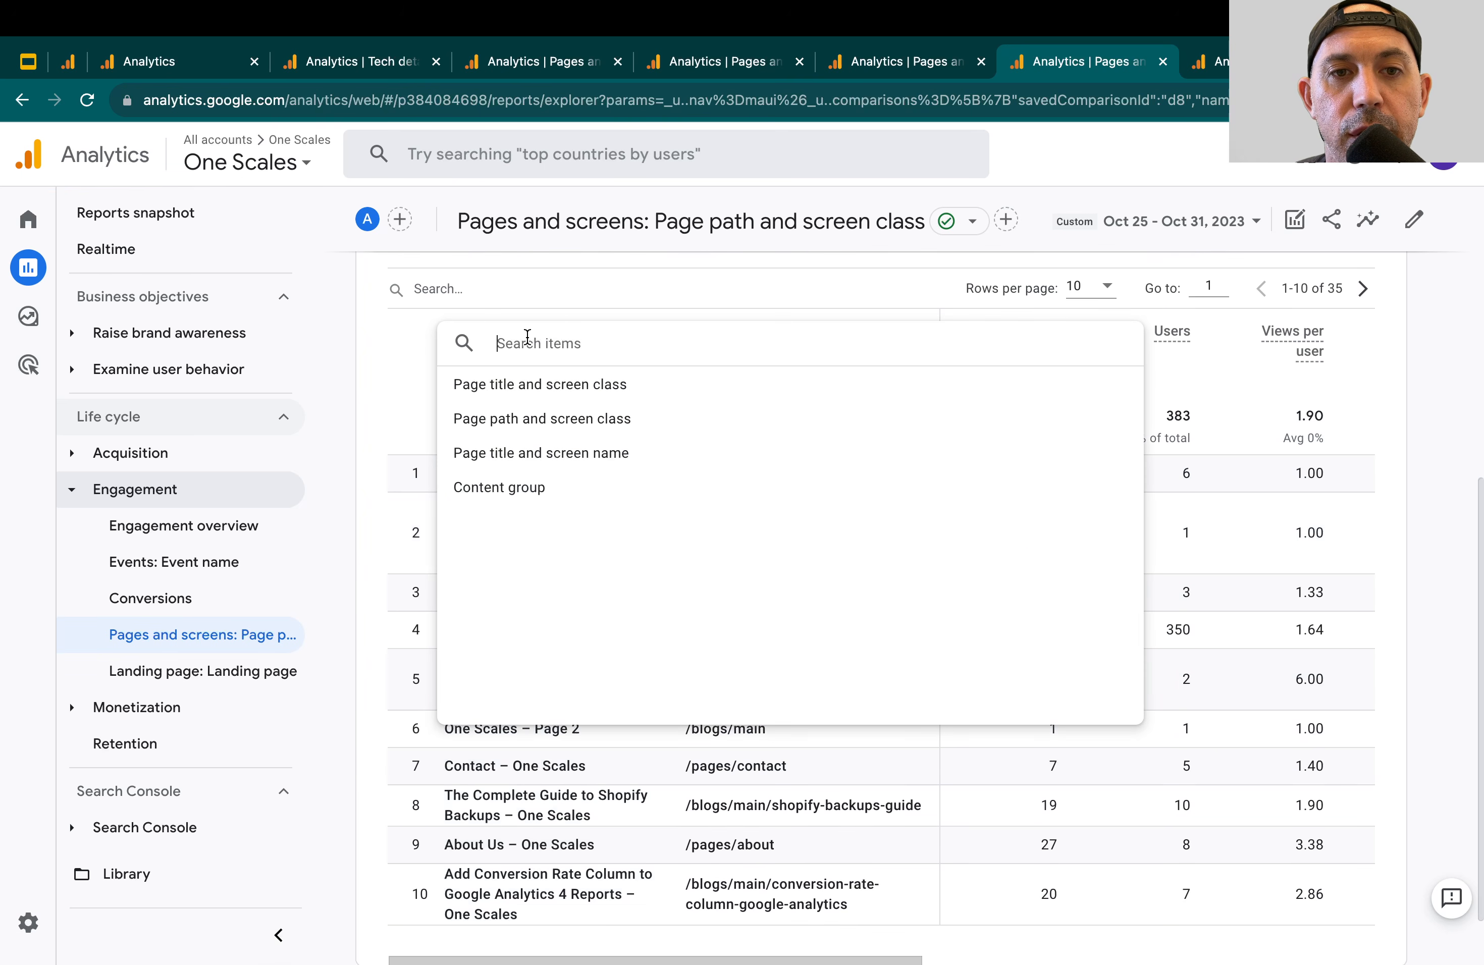
left_click(406, 341)
left_click(429, 335)
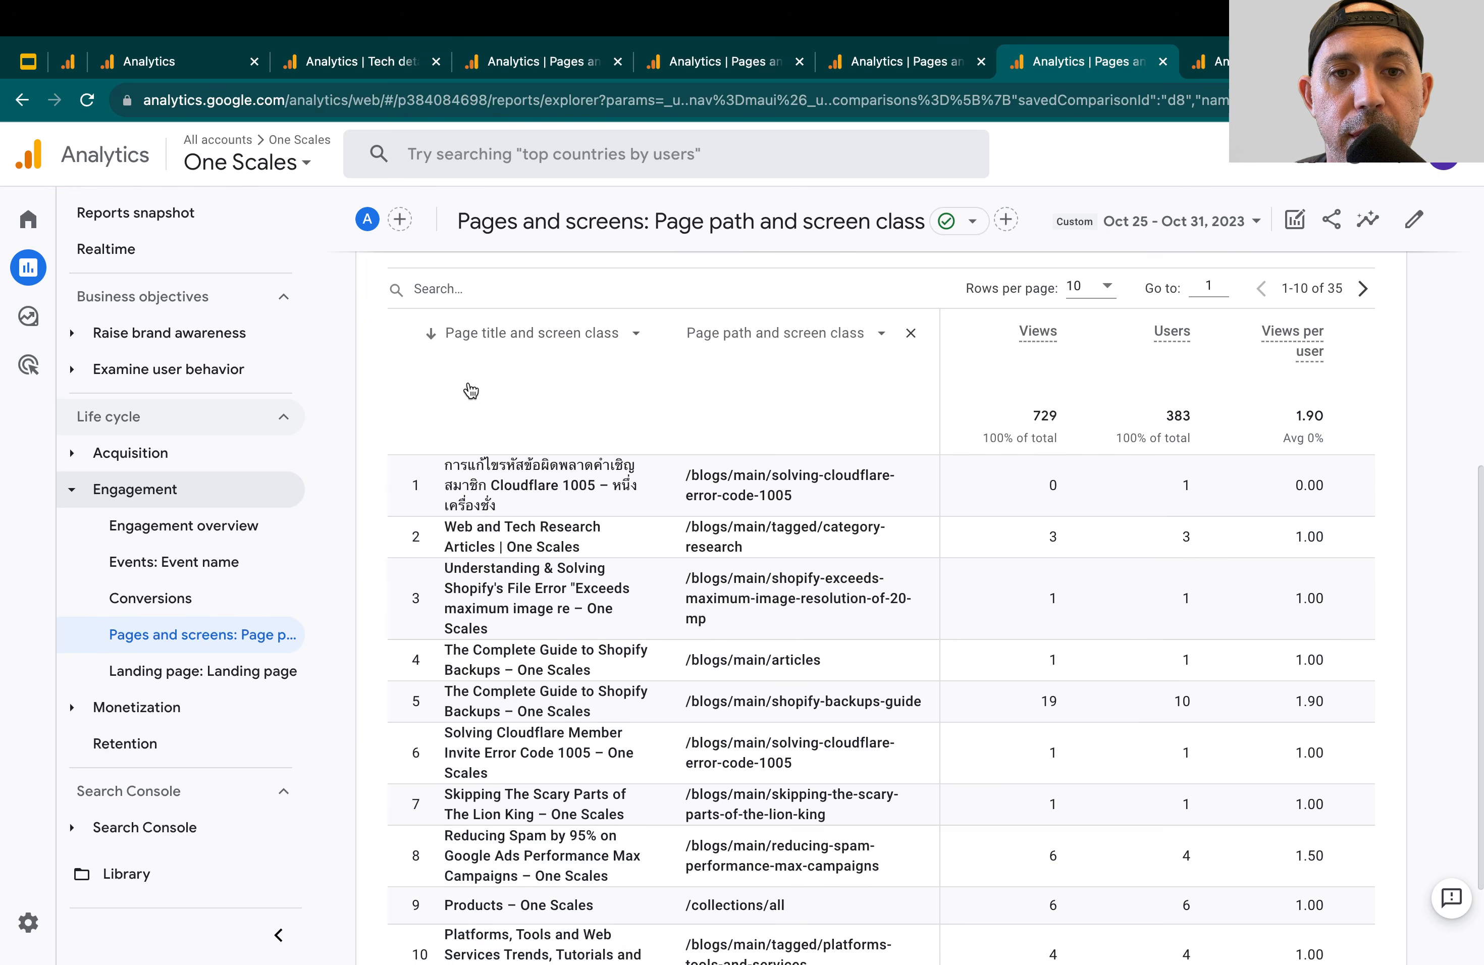
left_click_drag(462, 465, 525, 506)
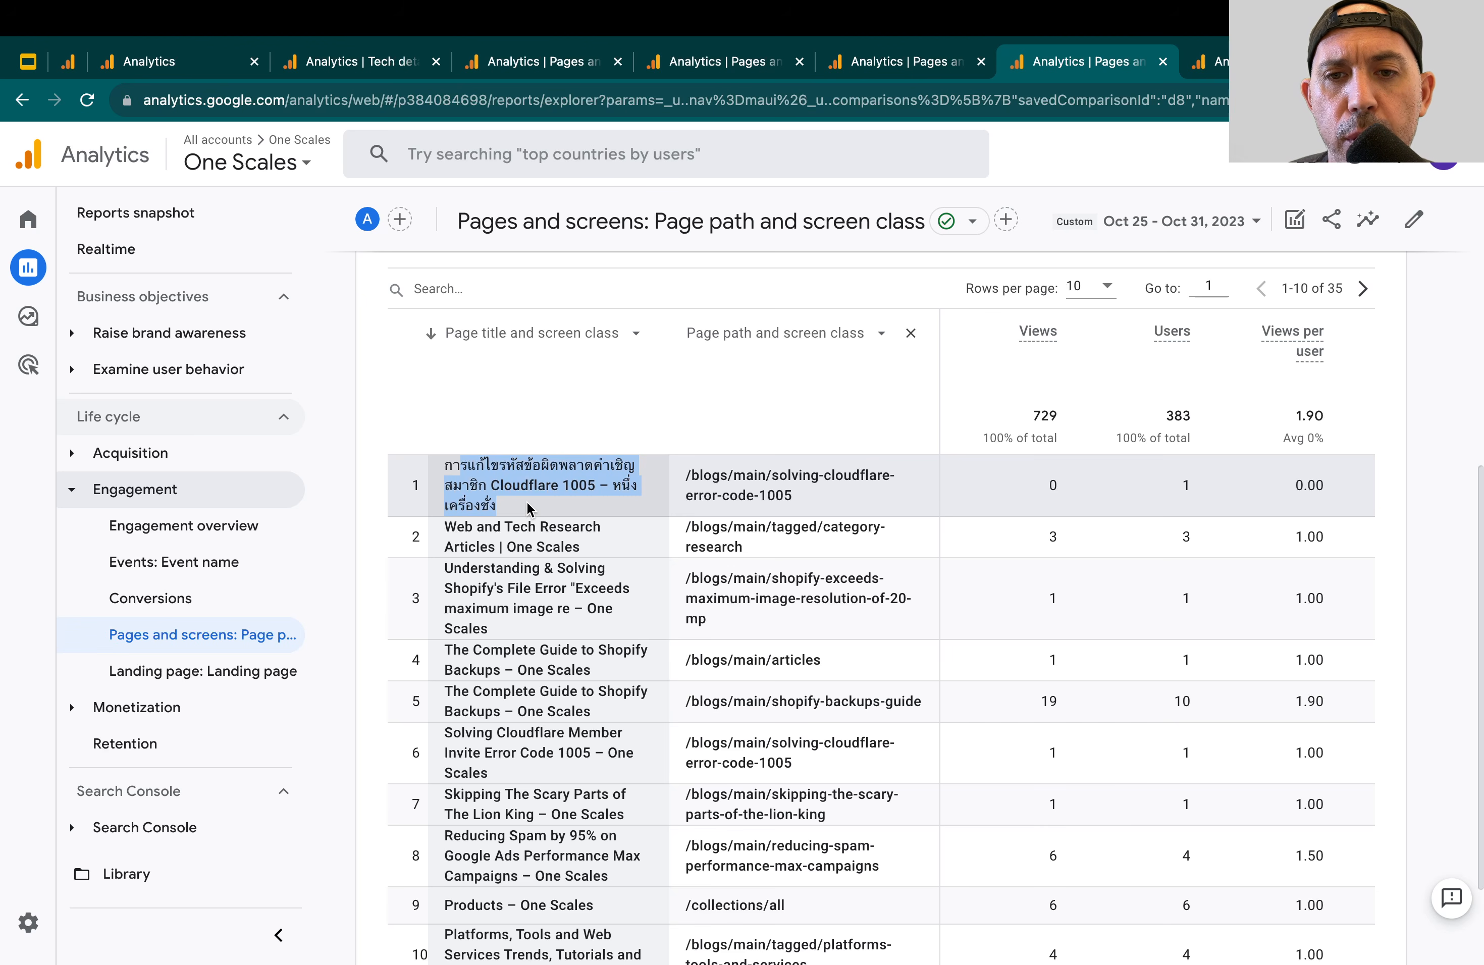
left_click(527, 501)
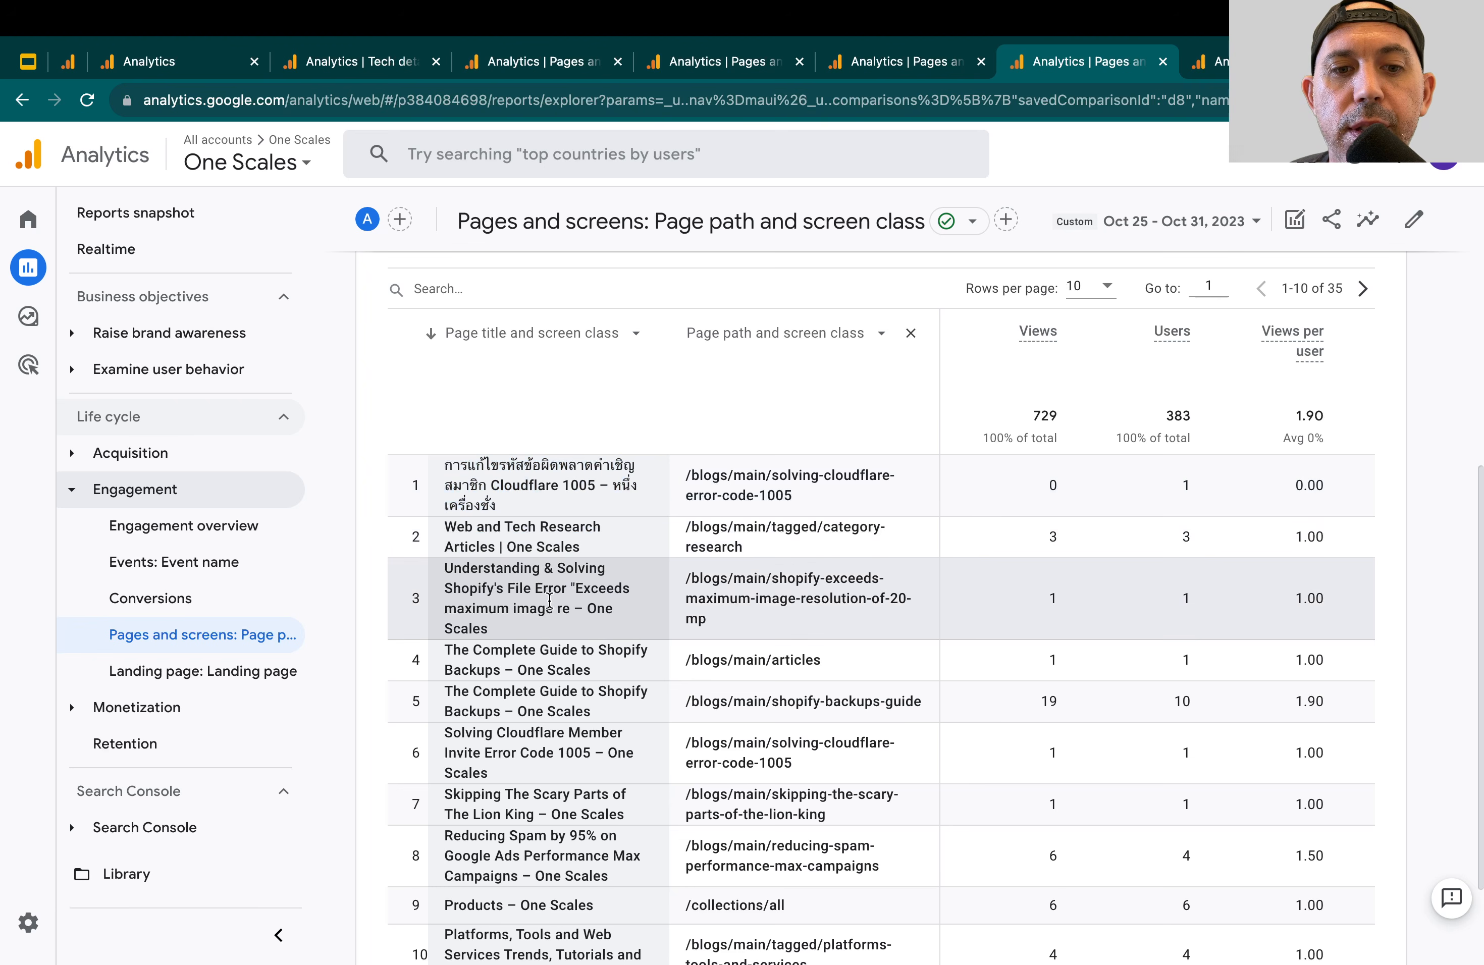
scroll(556, 615, "down", 1)
scroll(555, 615, "down", 3)
scroll(607, 603, "up", 5)
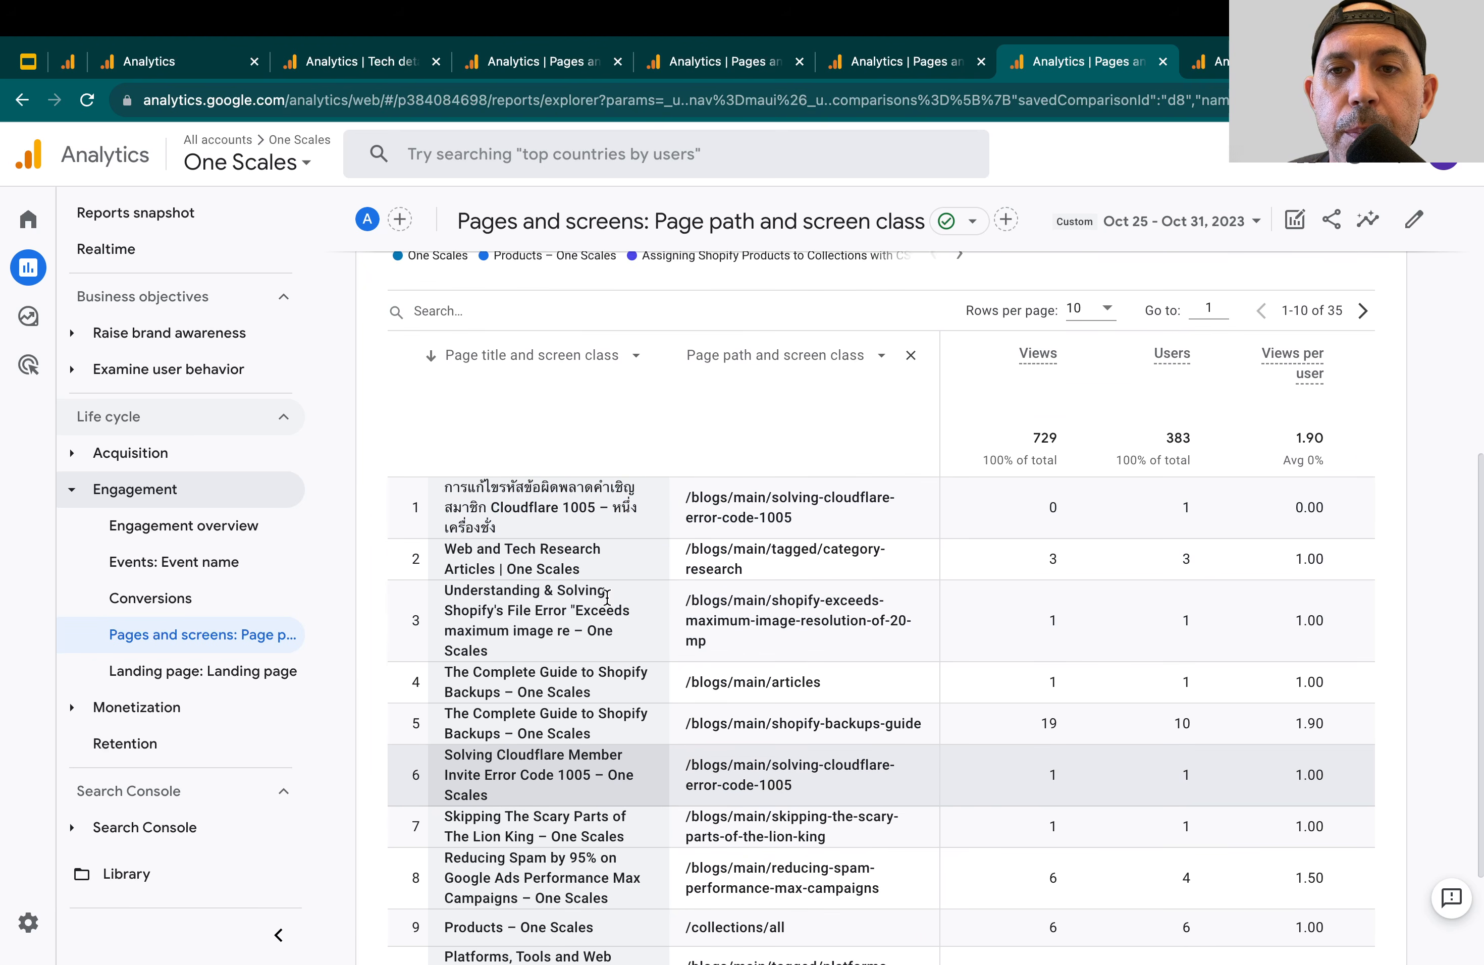
Show 250 rows per page in the table and look through the page titles
scroll(607, 602, "down", 1)
left_click(1093, 363)
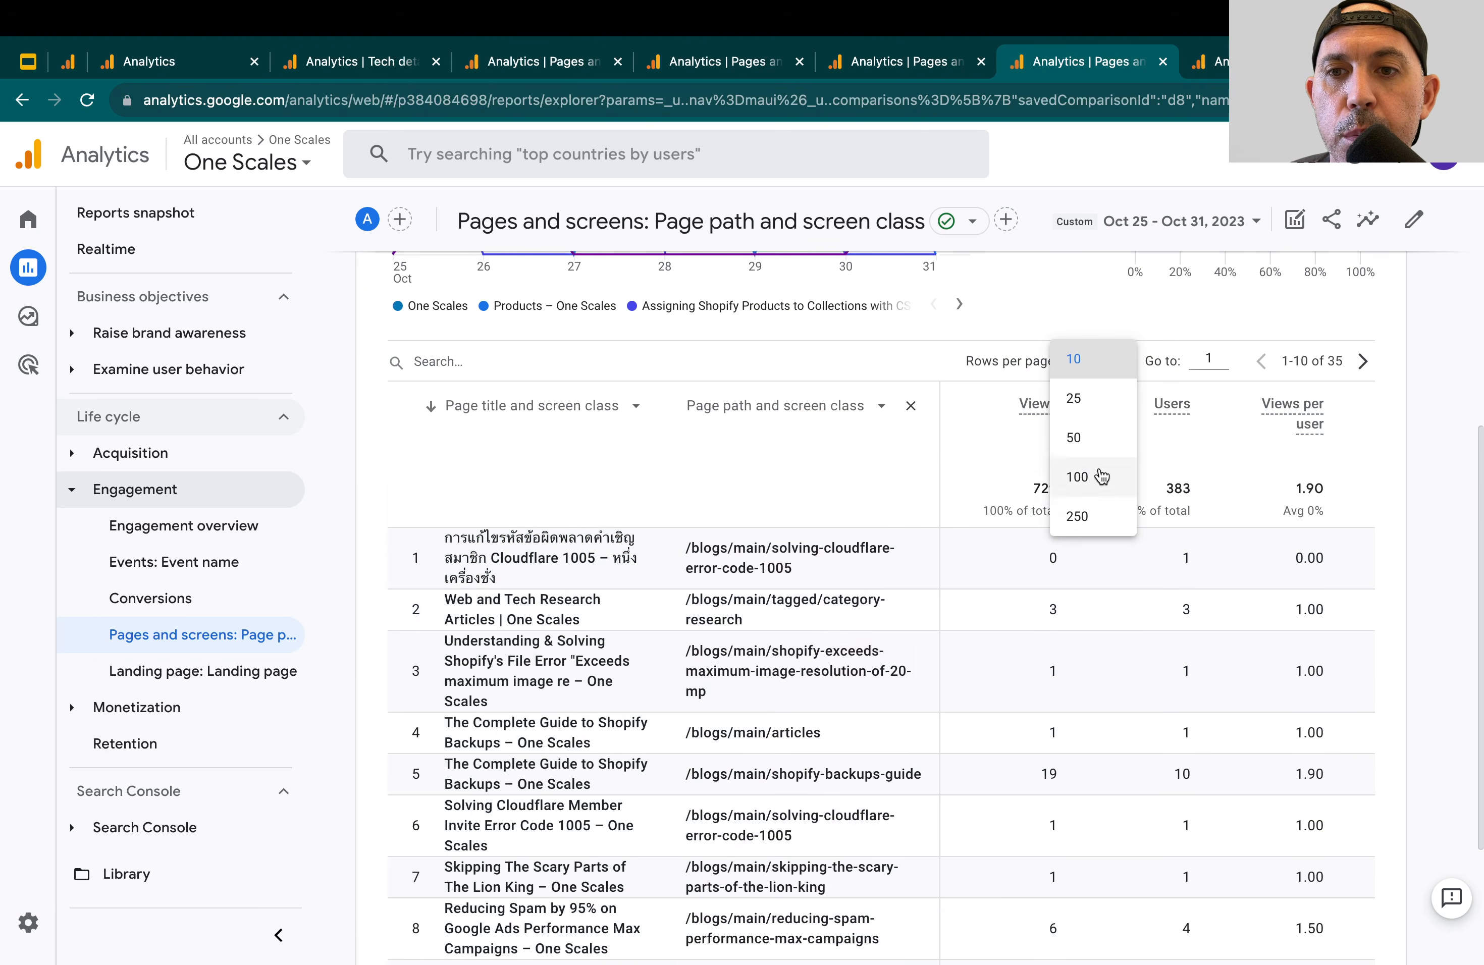
left_click(1091, 516)
scroll(655, 622, "down", 15)
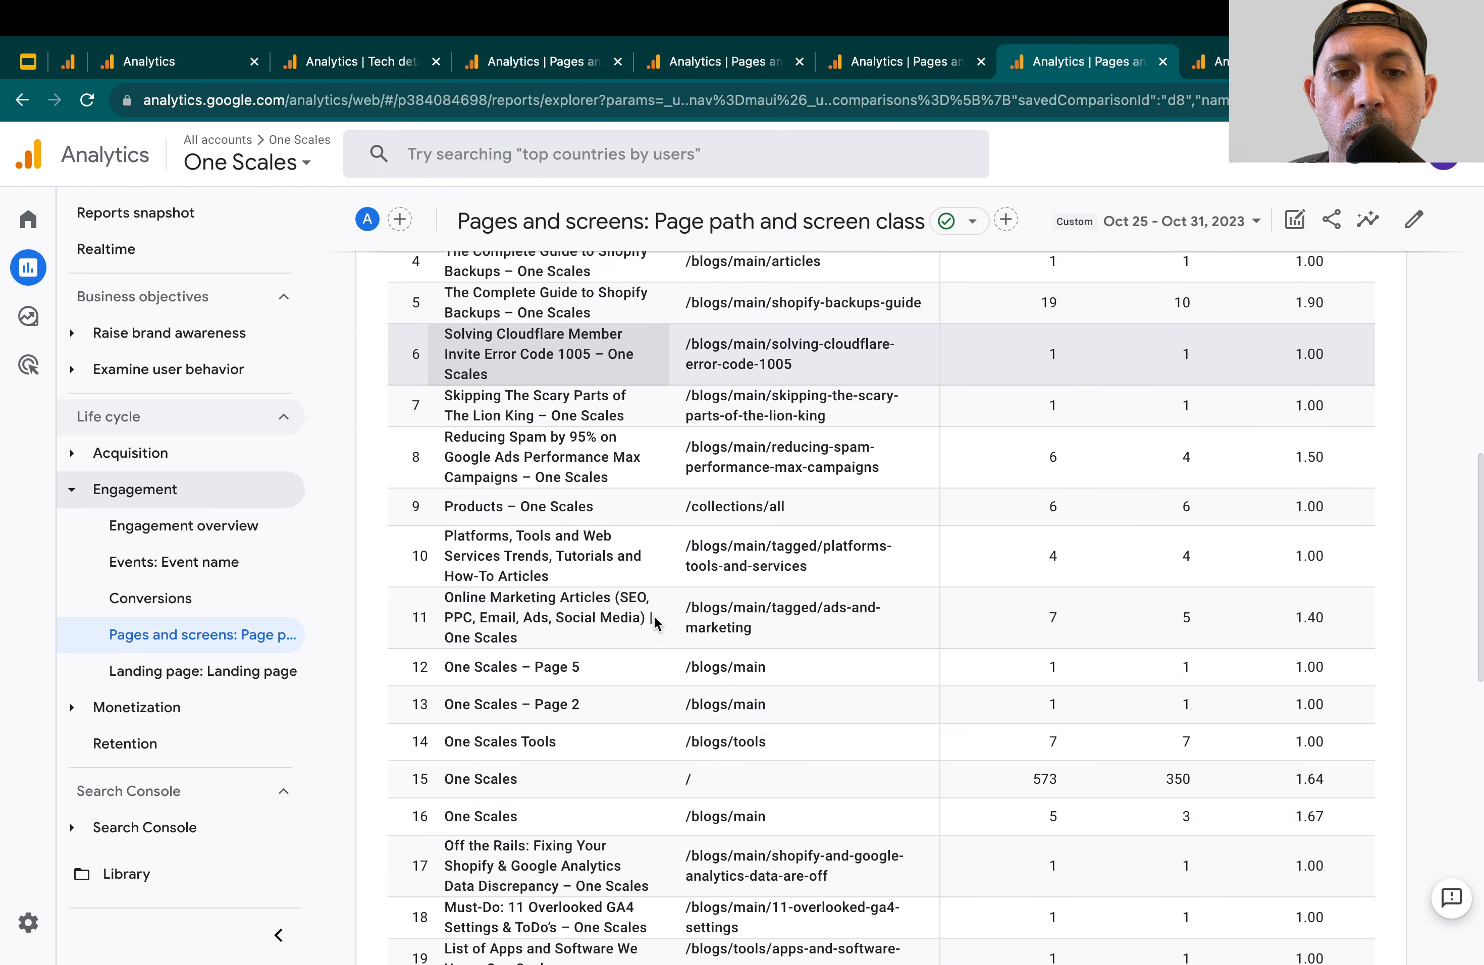
scroll(655, 622, "up", 15)
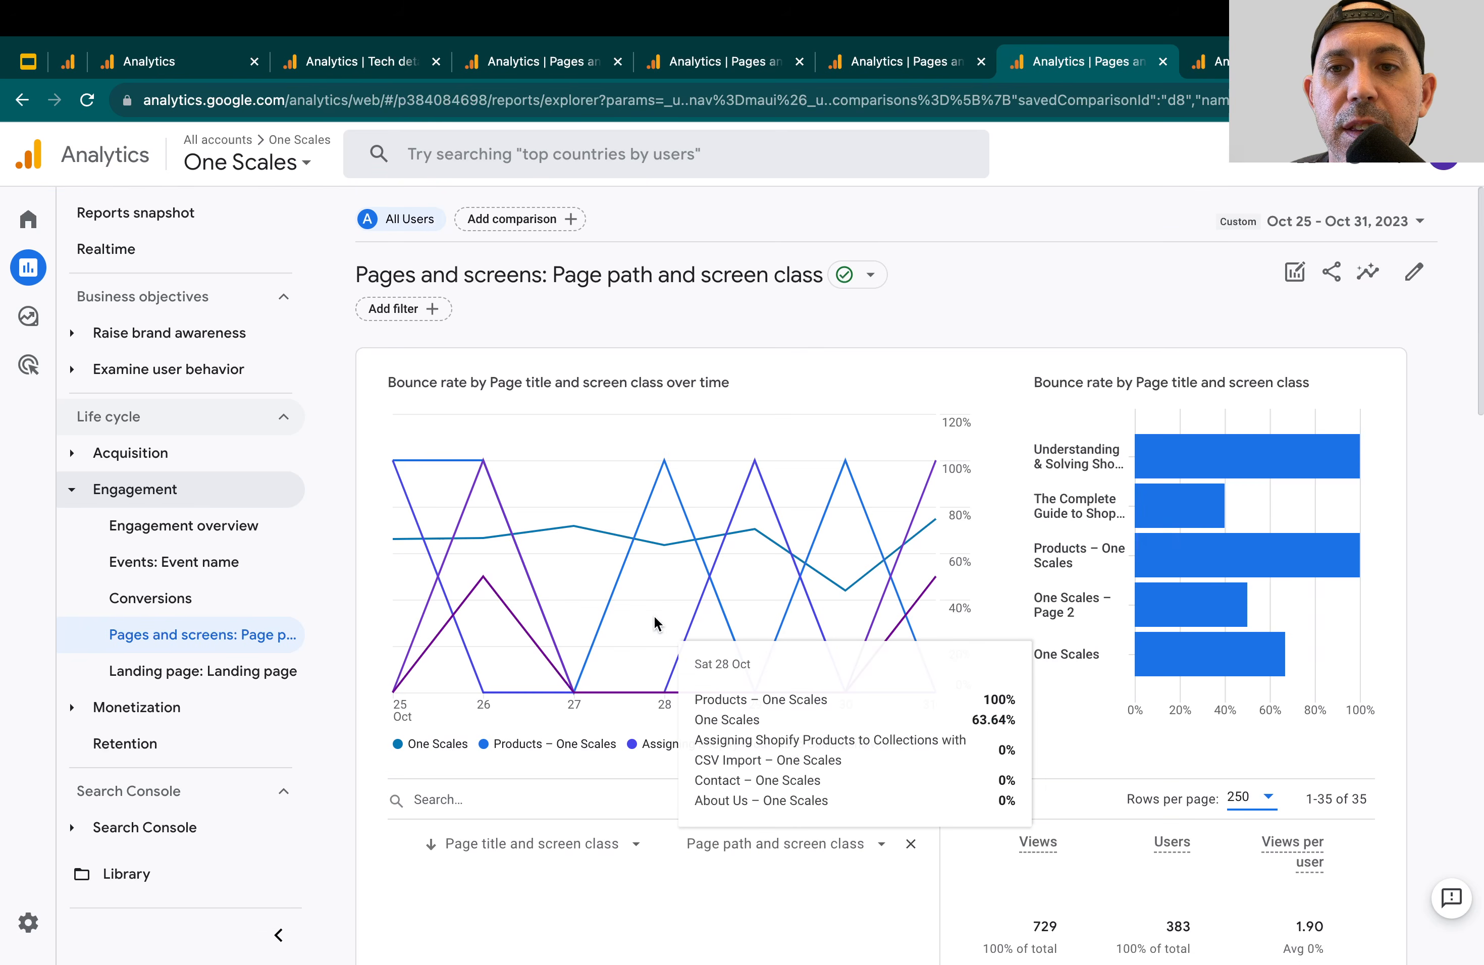
Open the export format options for sharing the Pages and screens report
left_click(1333, 276)
left_click(1287, 334)
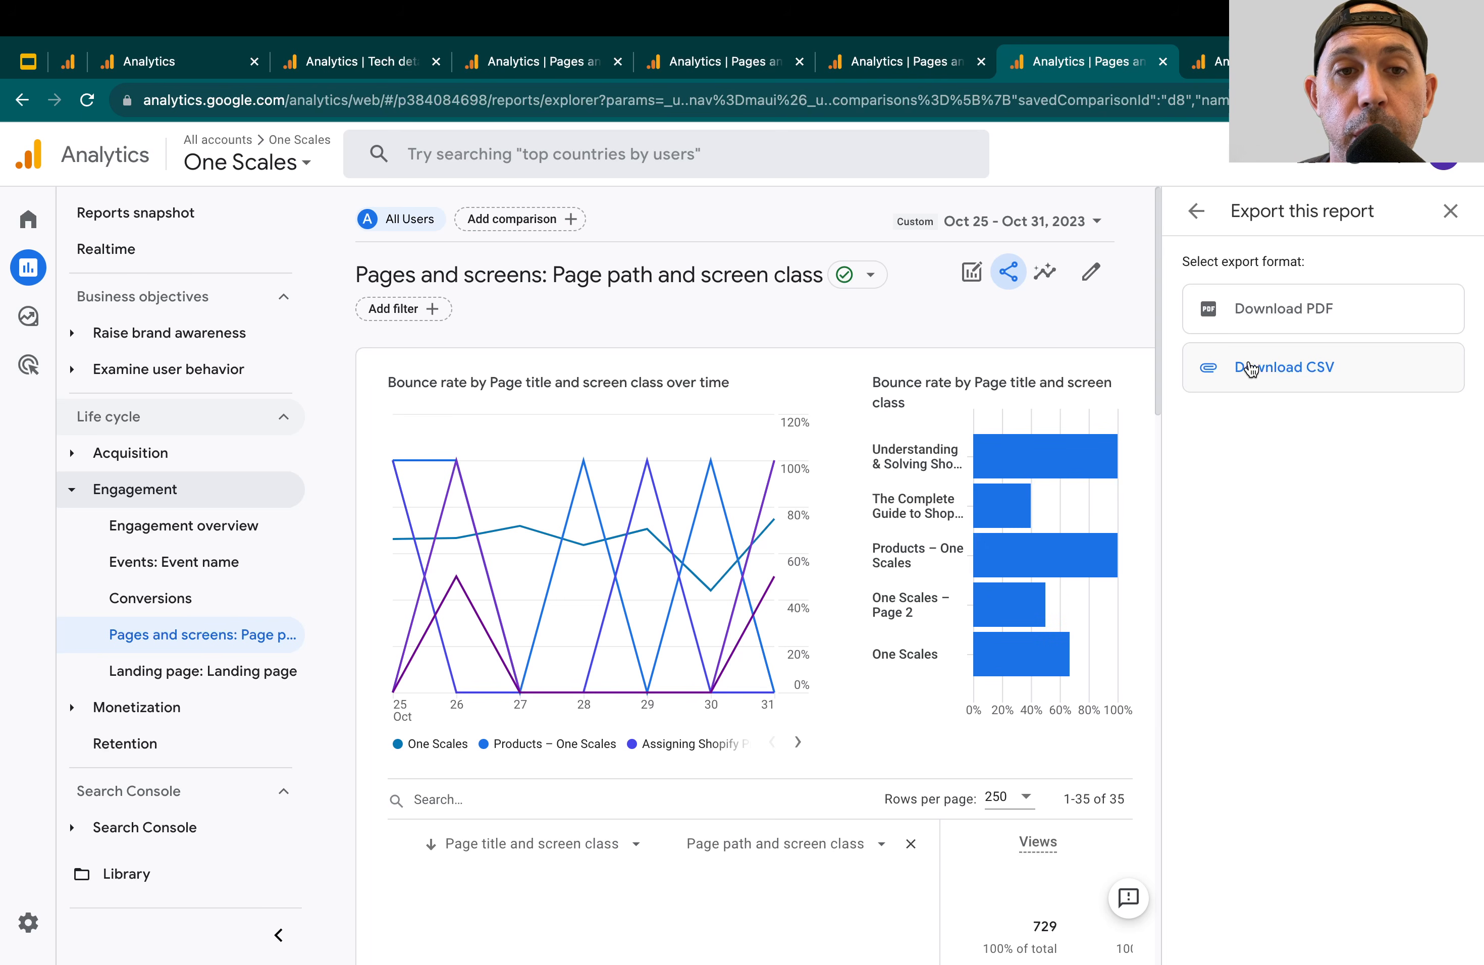
Switch to the Google Slides outline and highlight the item "Exclude Referrals"
left_click(25, 61)
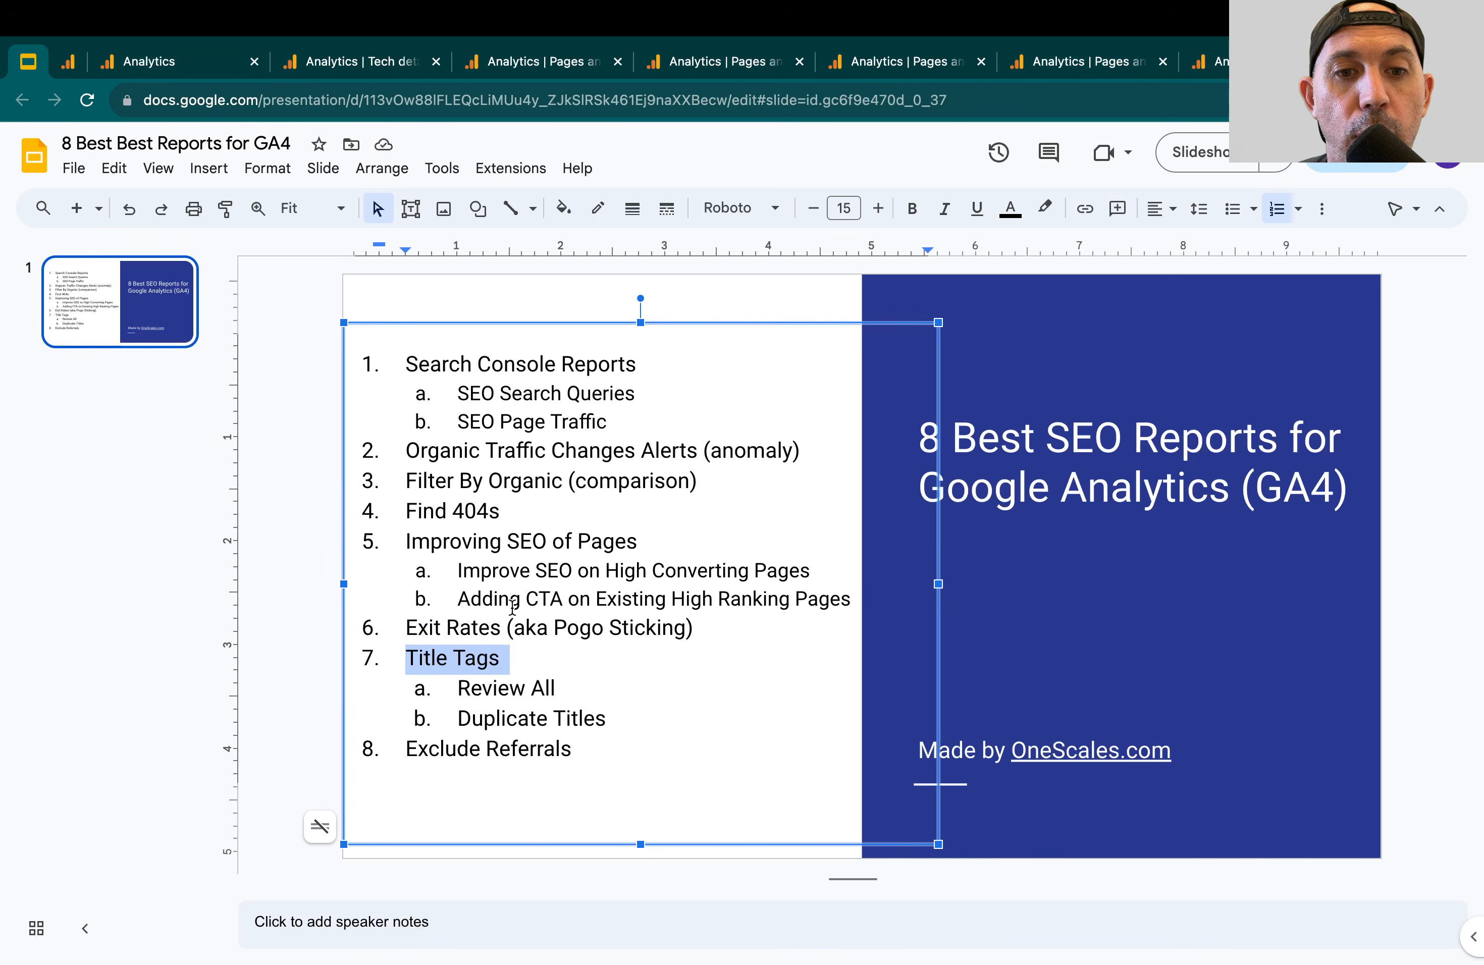
double_click(533, 746)
triple_click(532, 745)
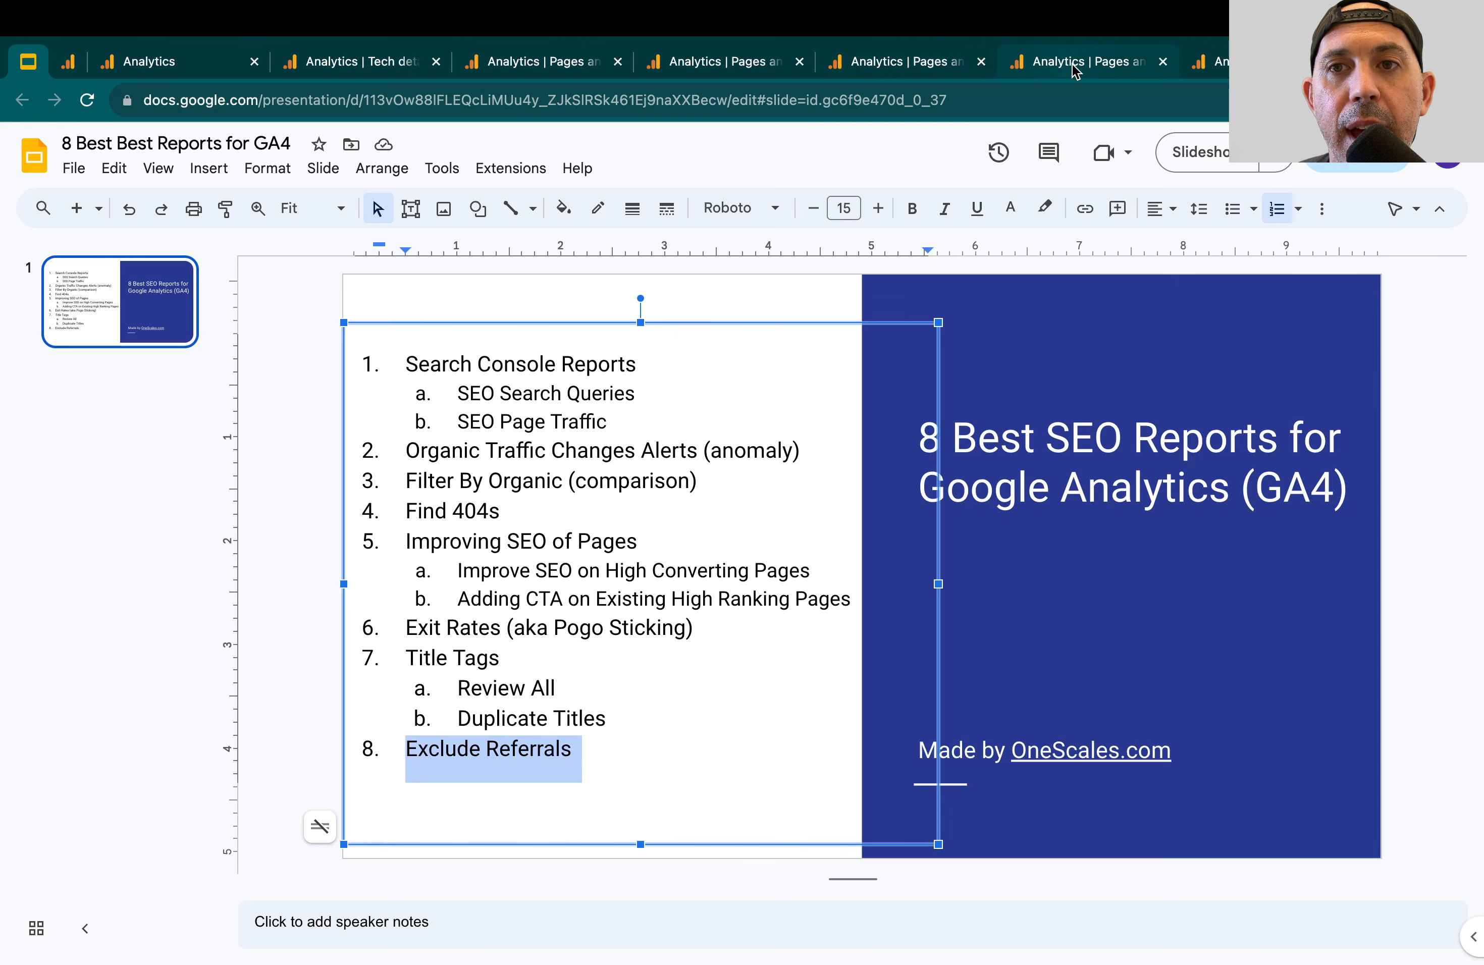
Switch to the Analytics Traffic acquisition report and examine conversions by session source / medium, focusing on the youtube.com / referral row
left_click(1220, 63)
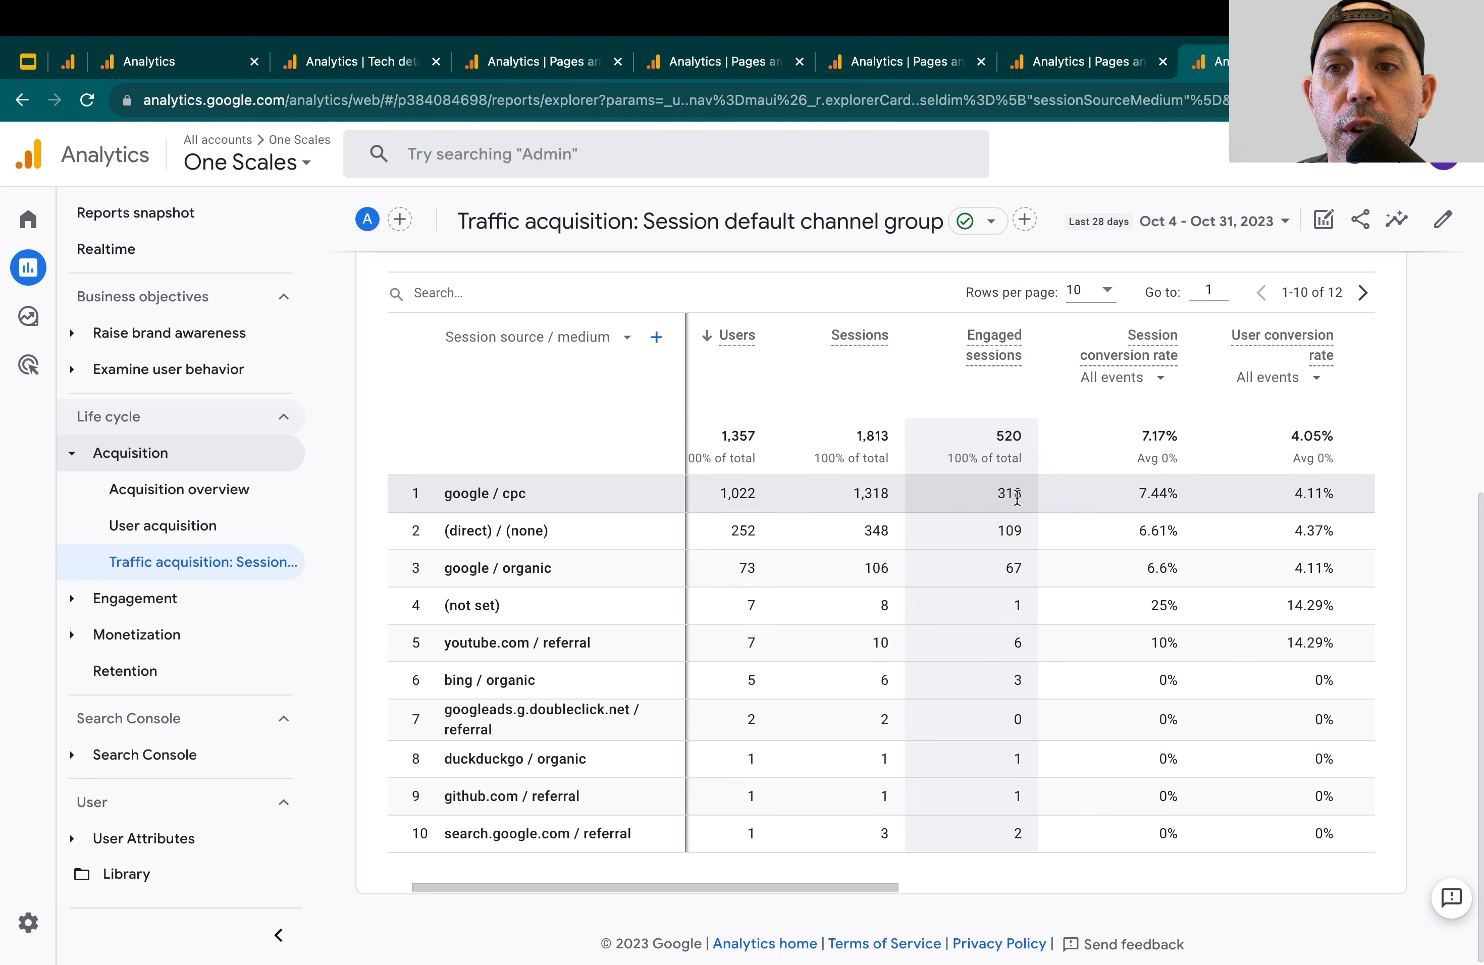
scroll(1095, 566, "right", 5)
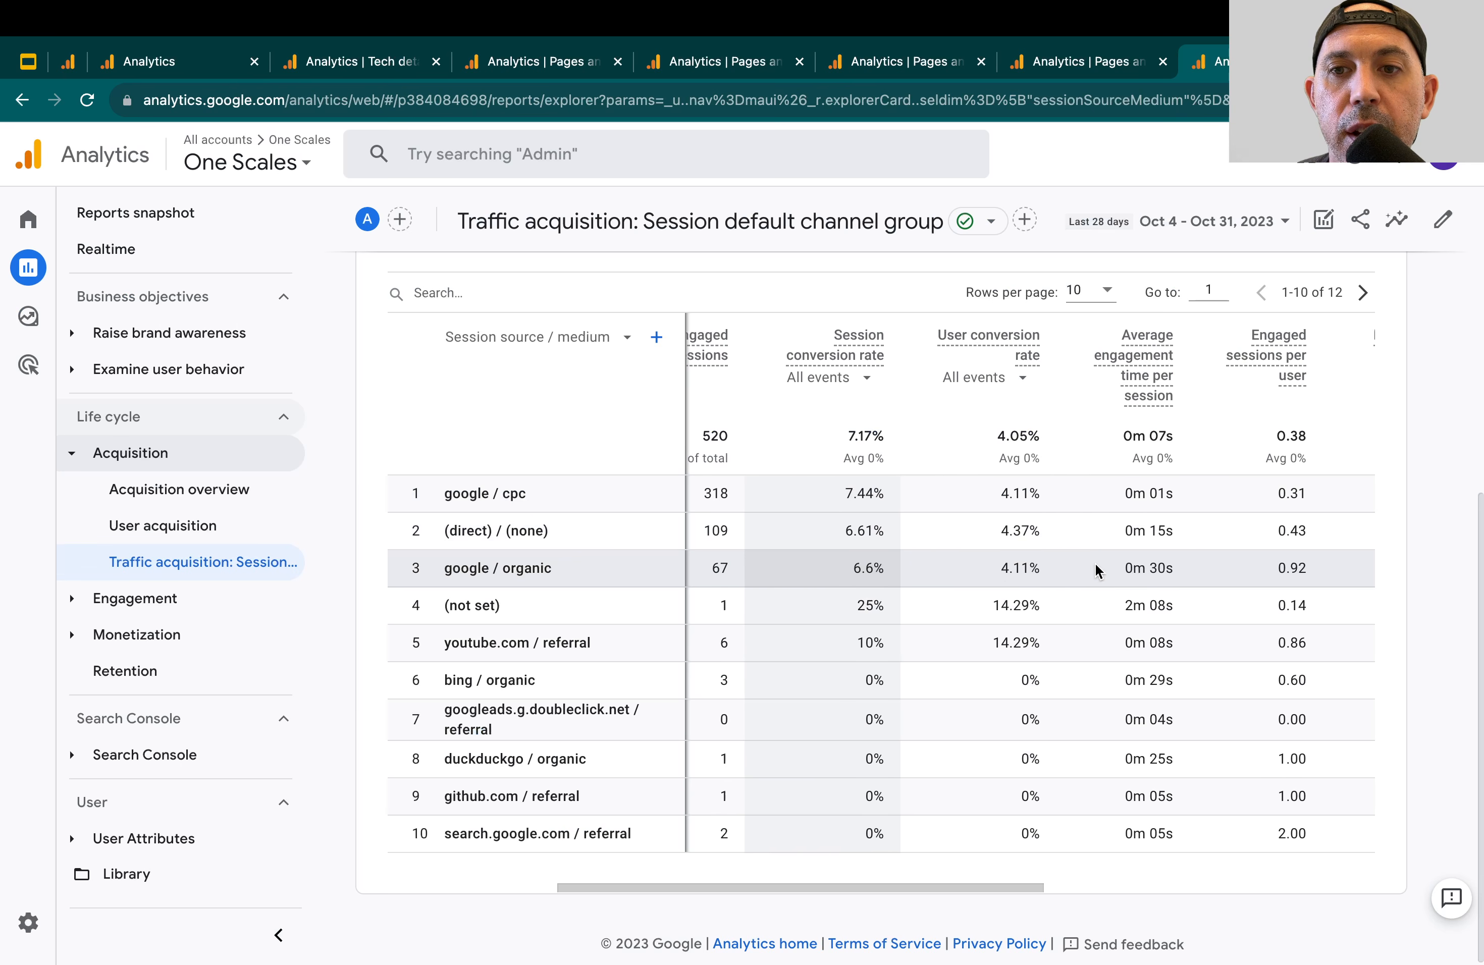
scroll(1094, 562, "left", 5)
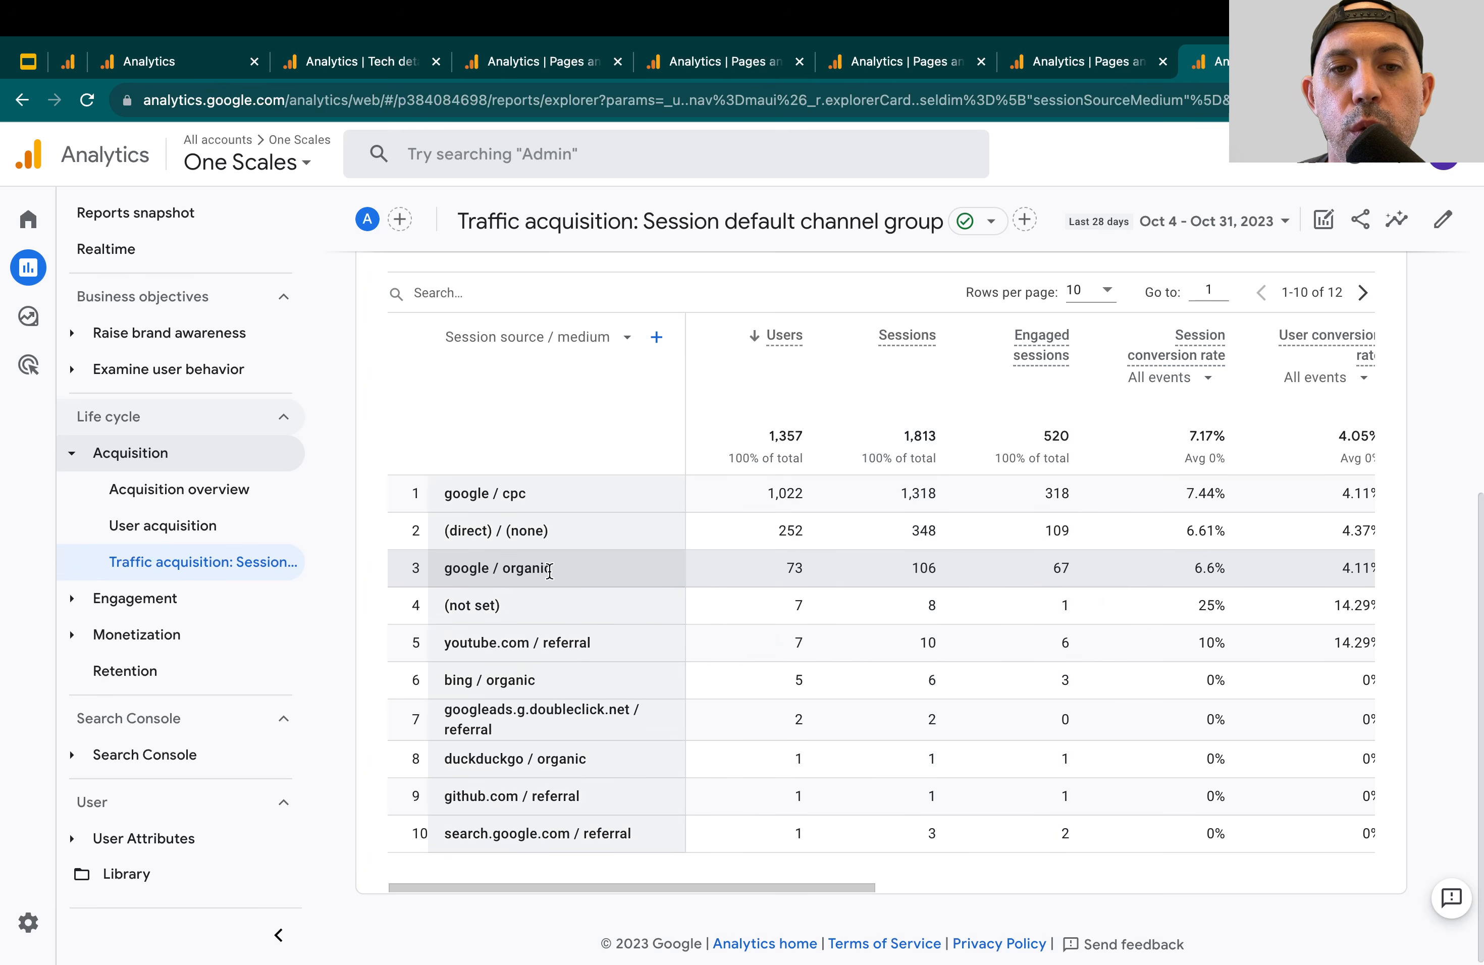
scroll(1081, 566, "right", 5)
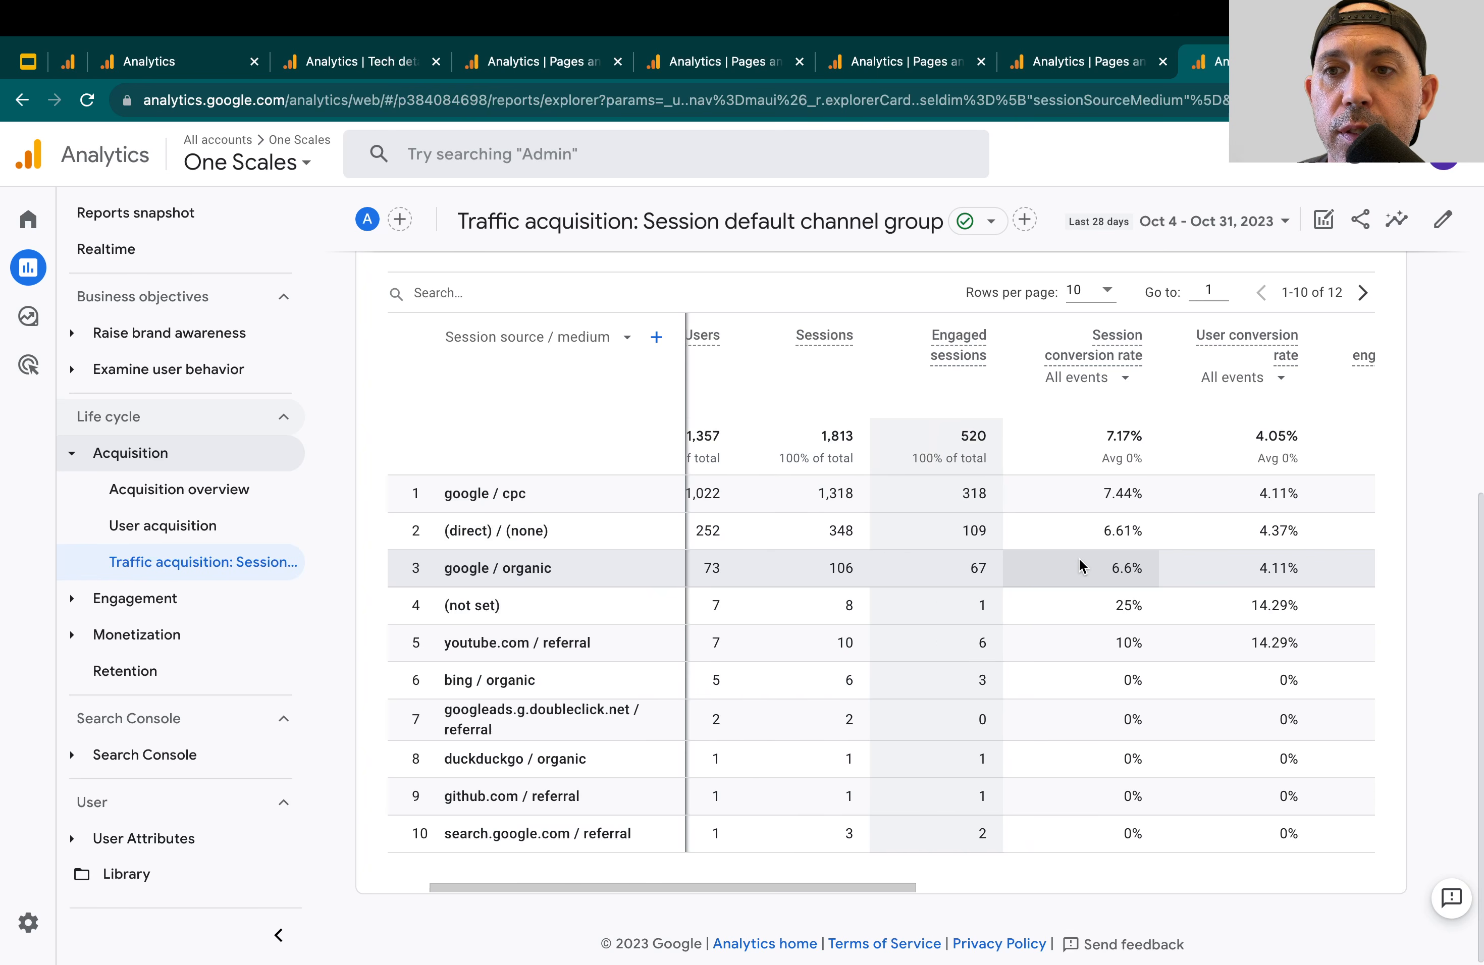
scroll(1079, 565, "right", 5)
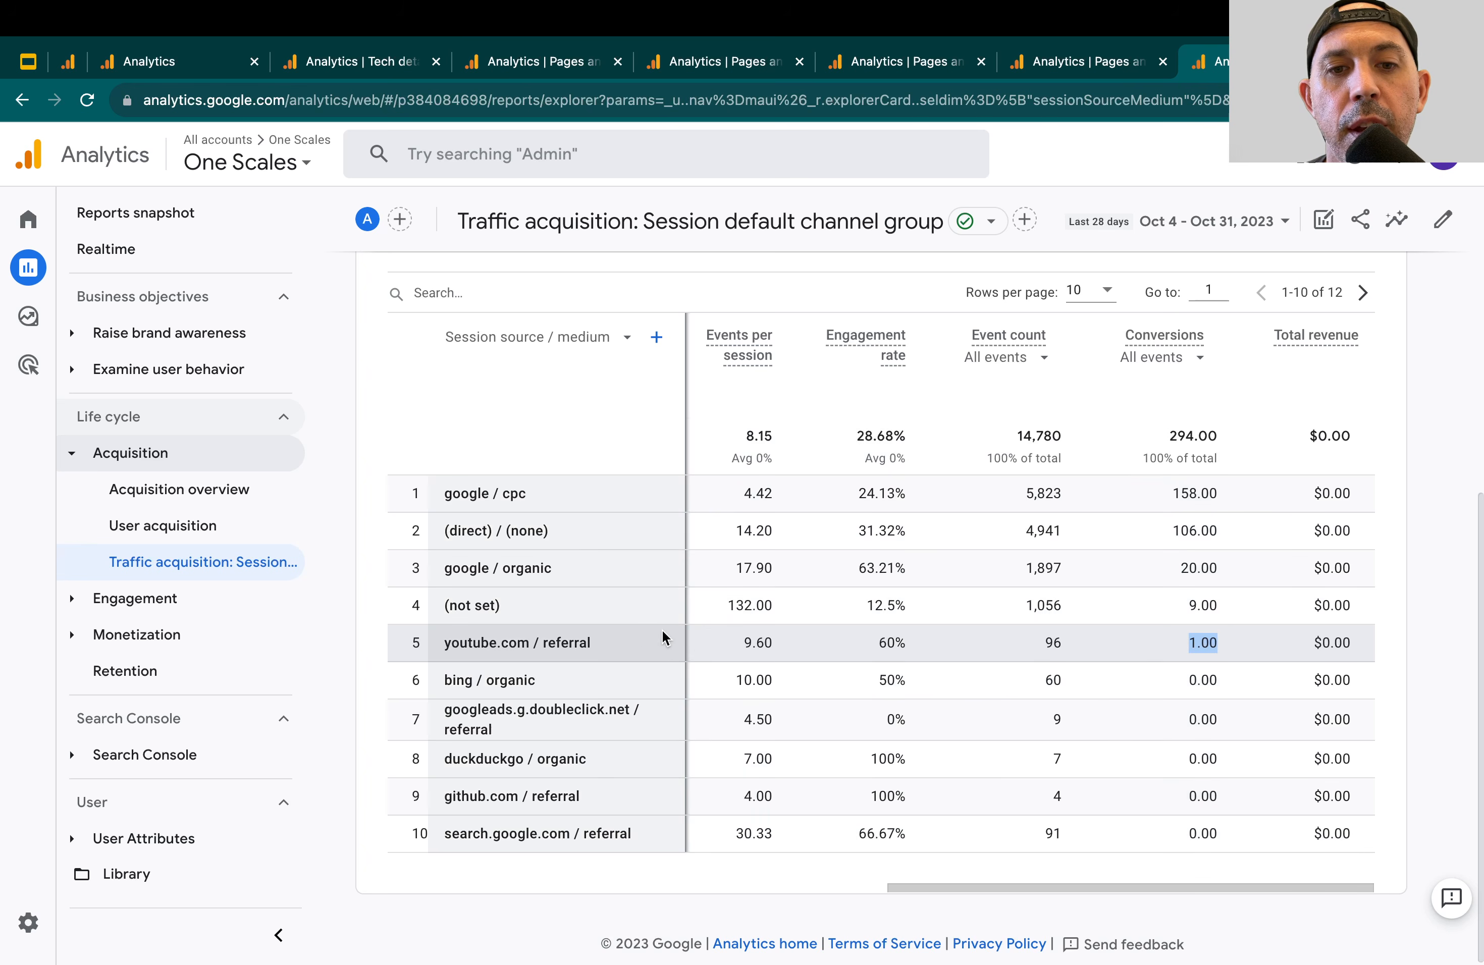
left_click(1102, 682)
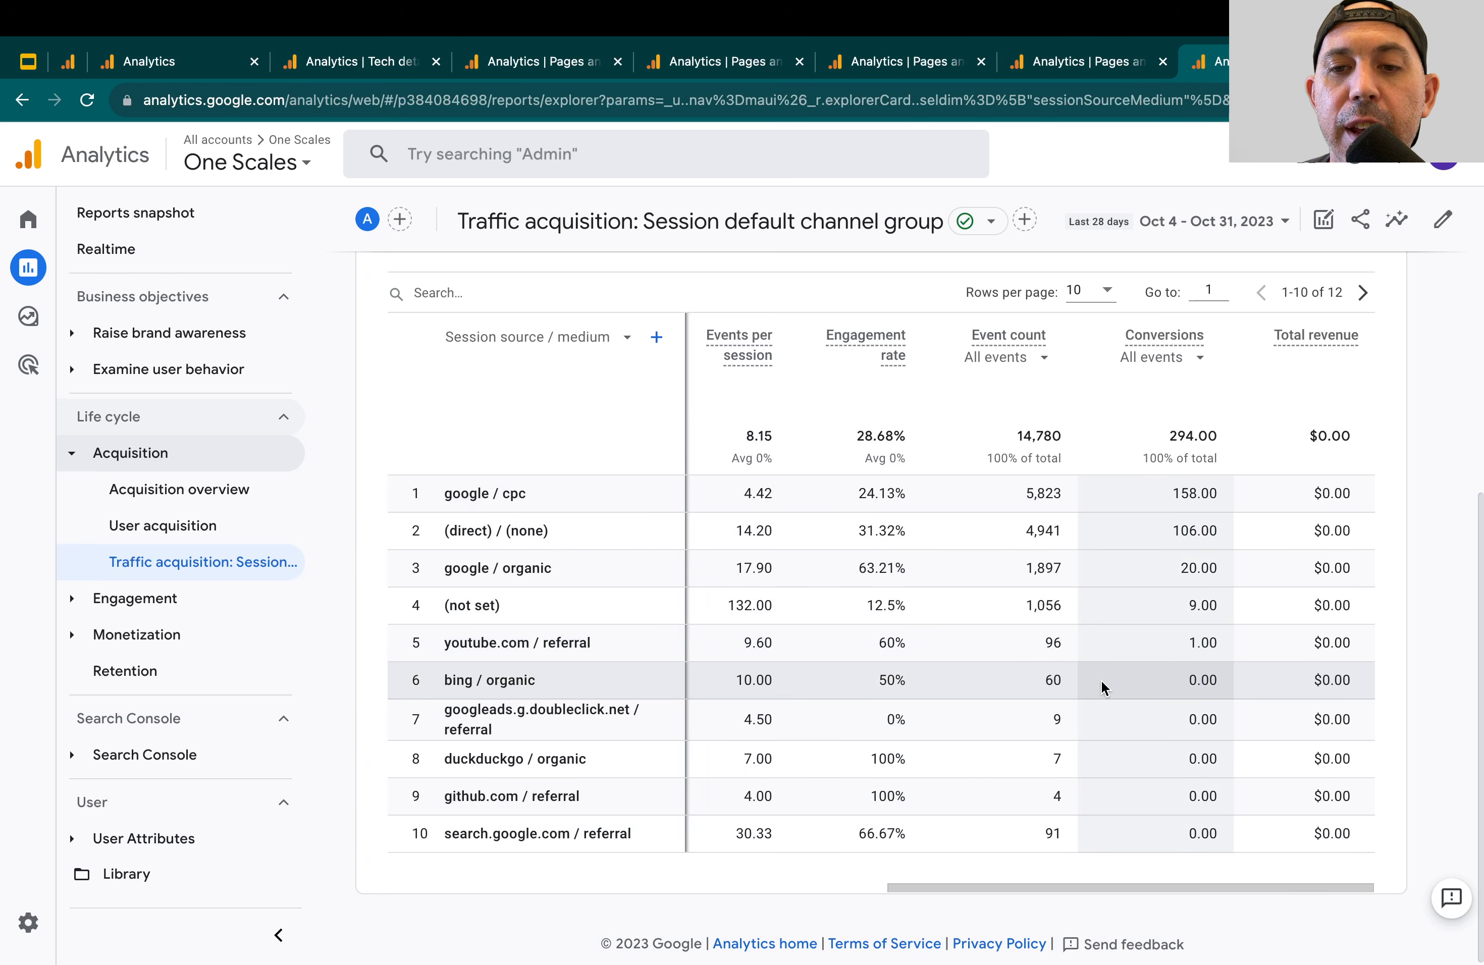
triple_click(530, 646)
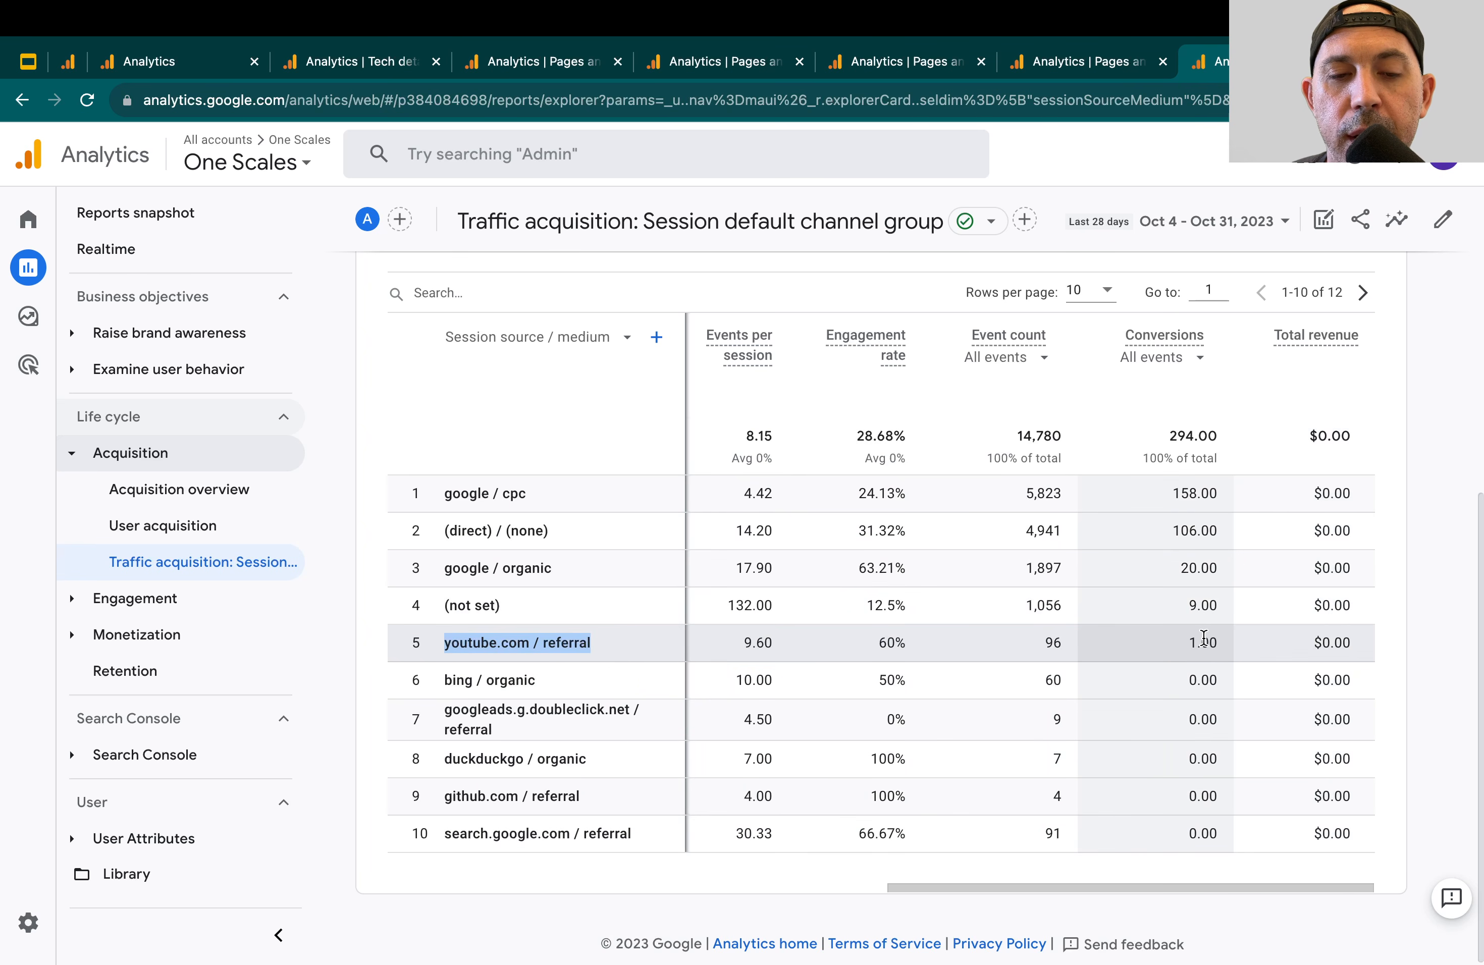
left_click(1104, 682)
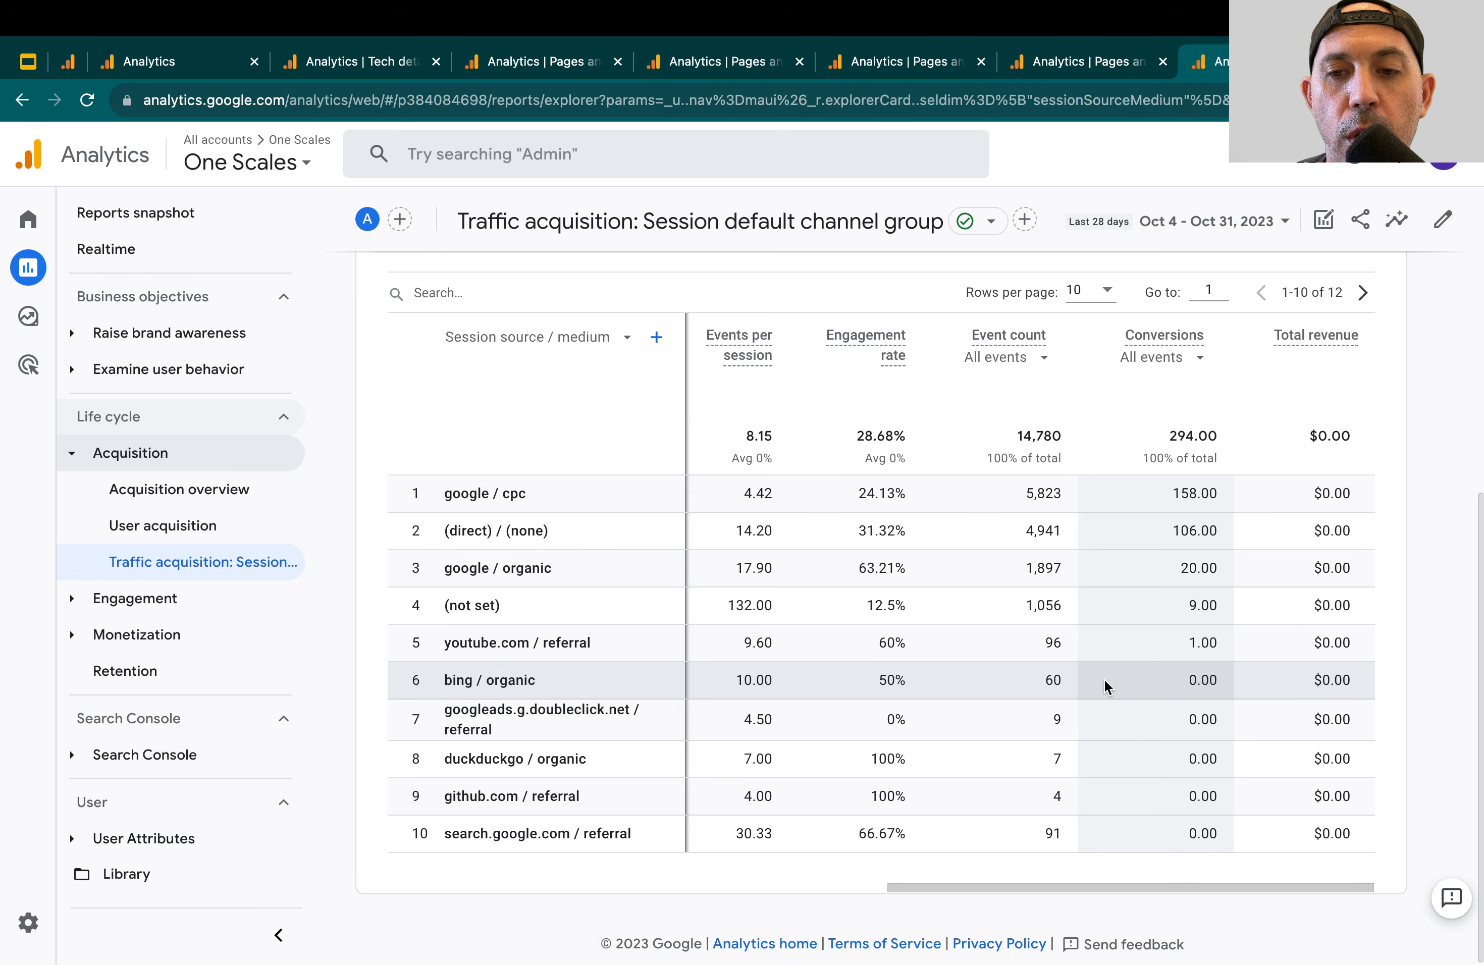
Open the details of the One Scales web data stream in the property's Admin settings
left_click(21, 924)
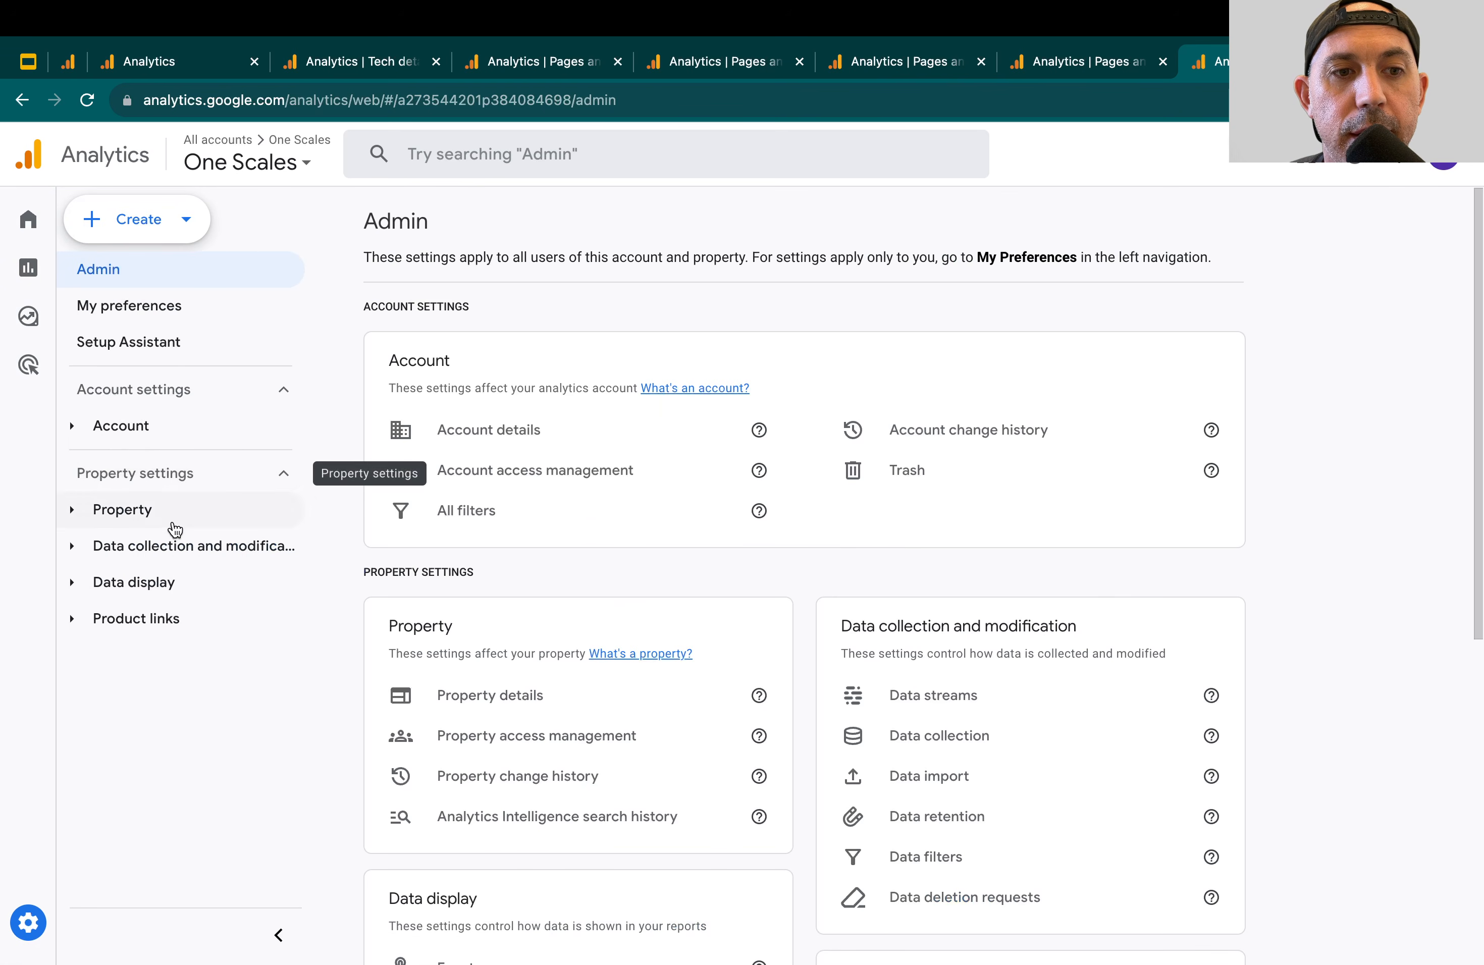
left_click(186, 550)
left_click(186, 582)
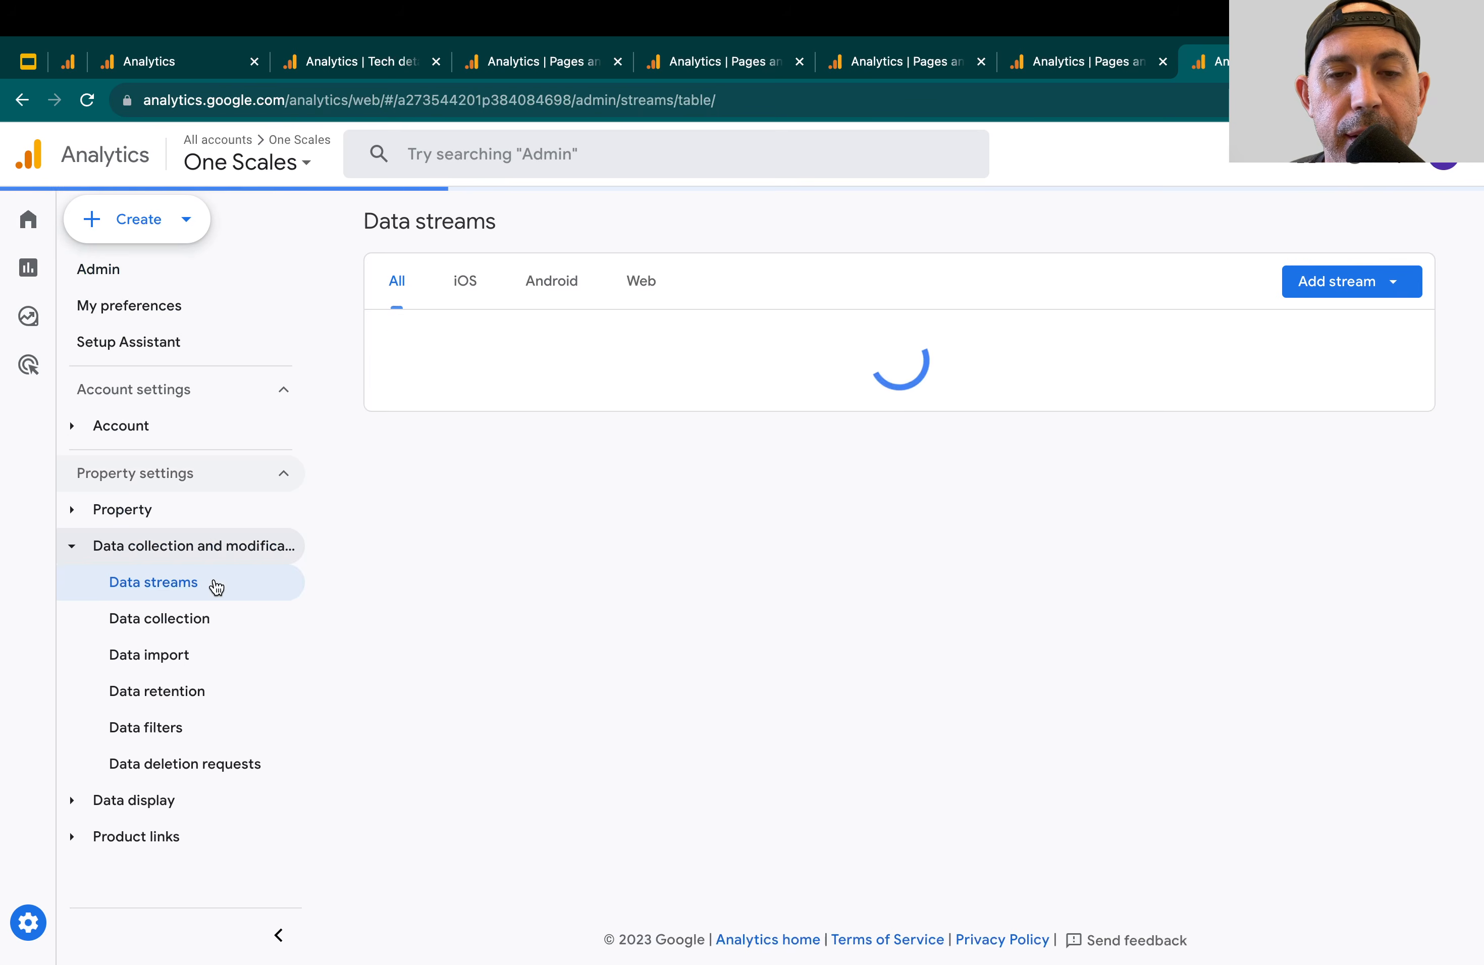
left_click(679, 338)
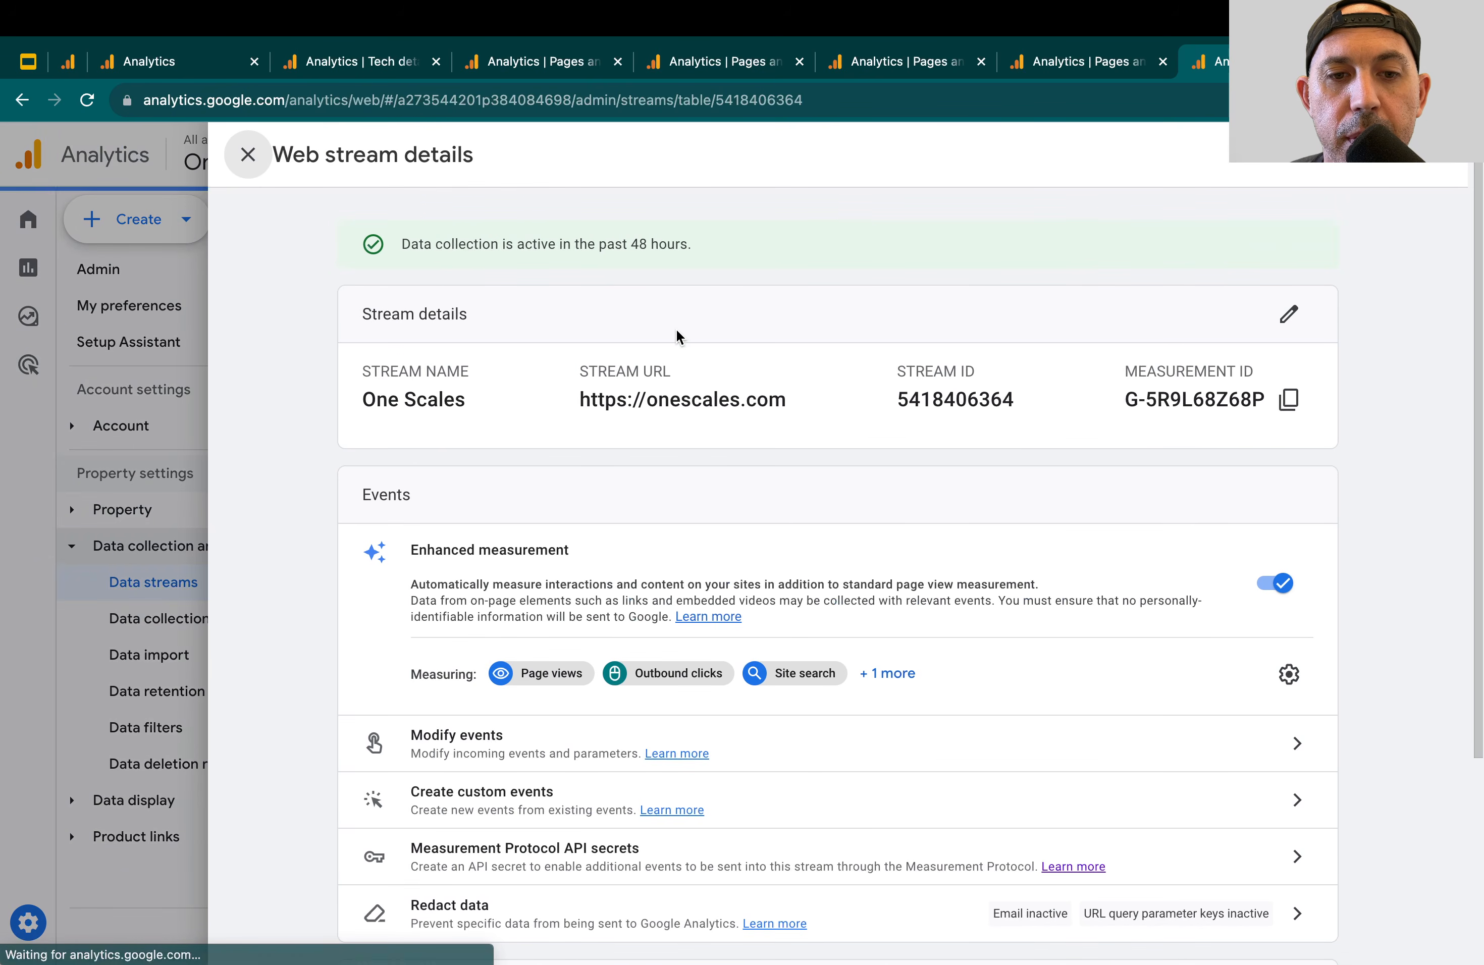
Open the List unwanted referrals configuration in the stream's Google tag settings
scroll(854, 563, "down", 5)
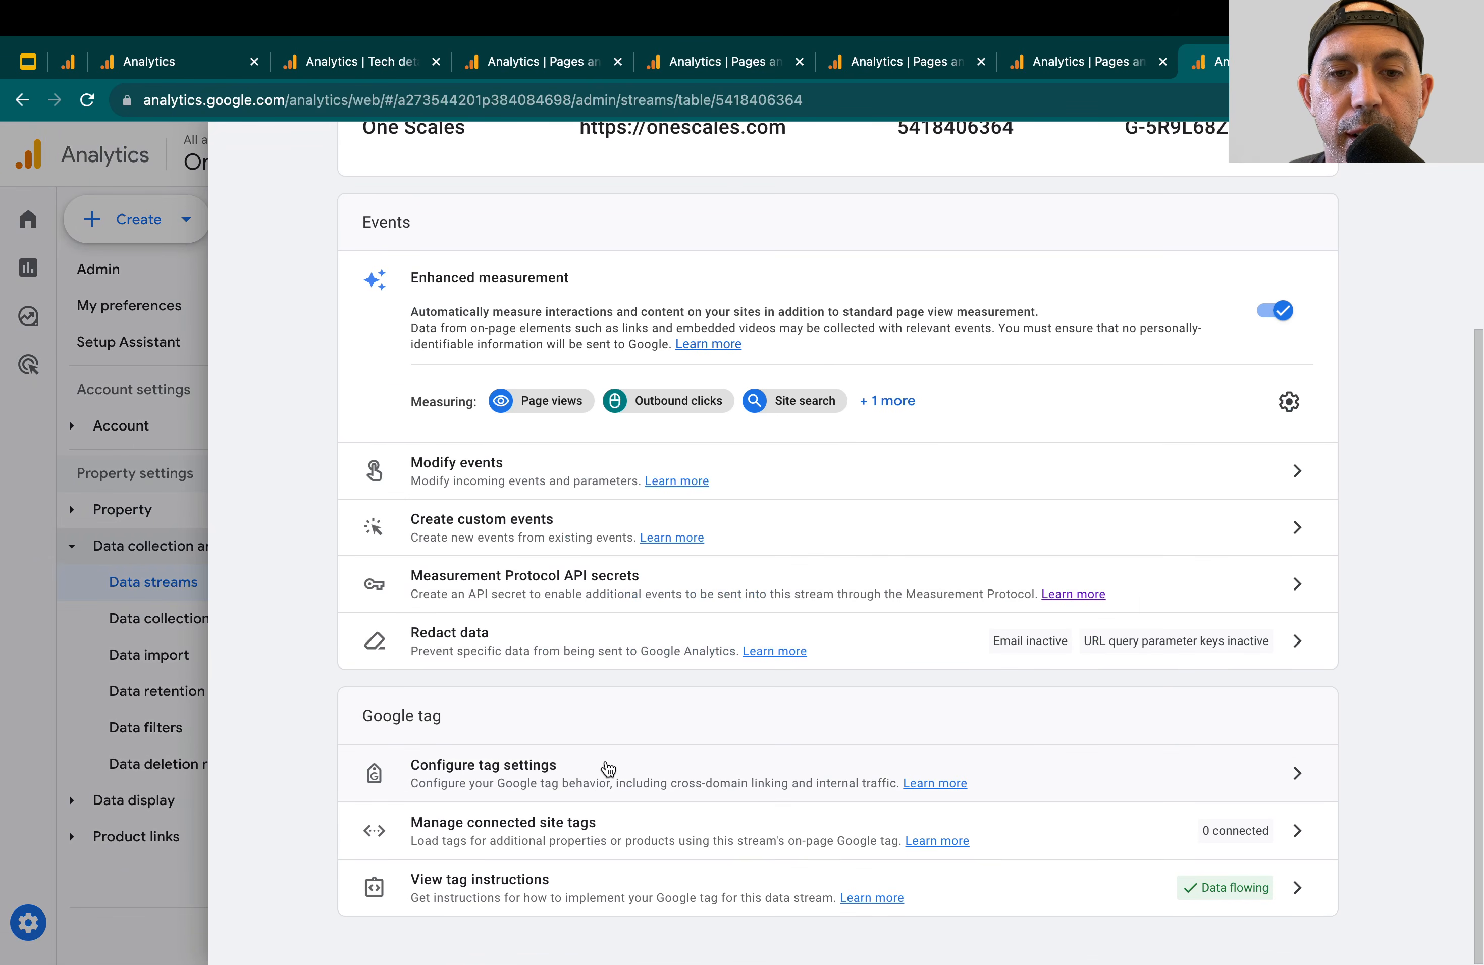
left_click(606, 759)
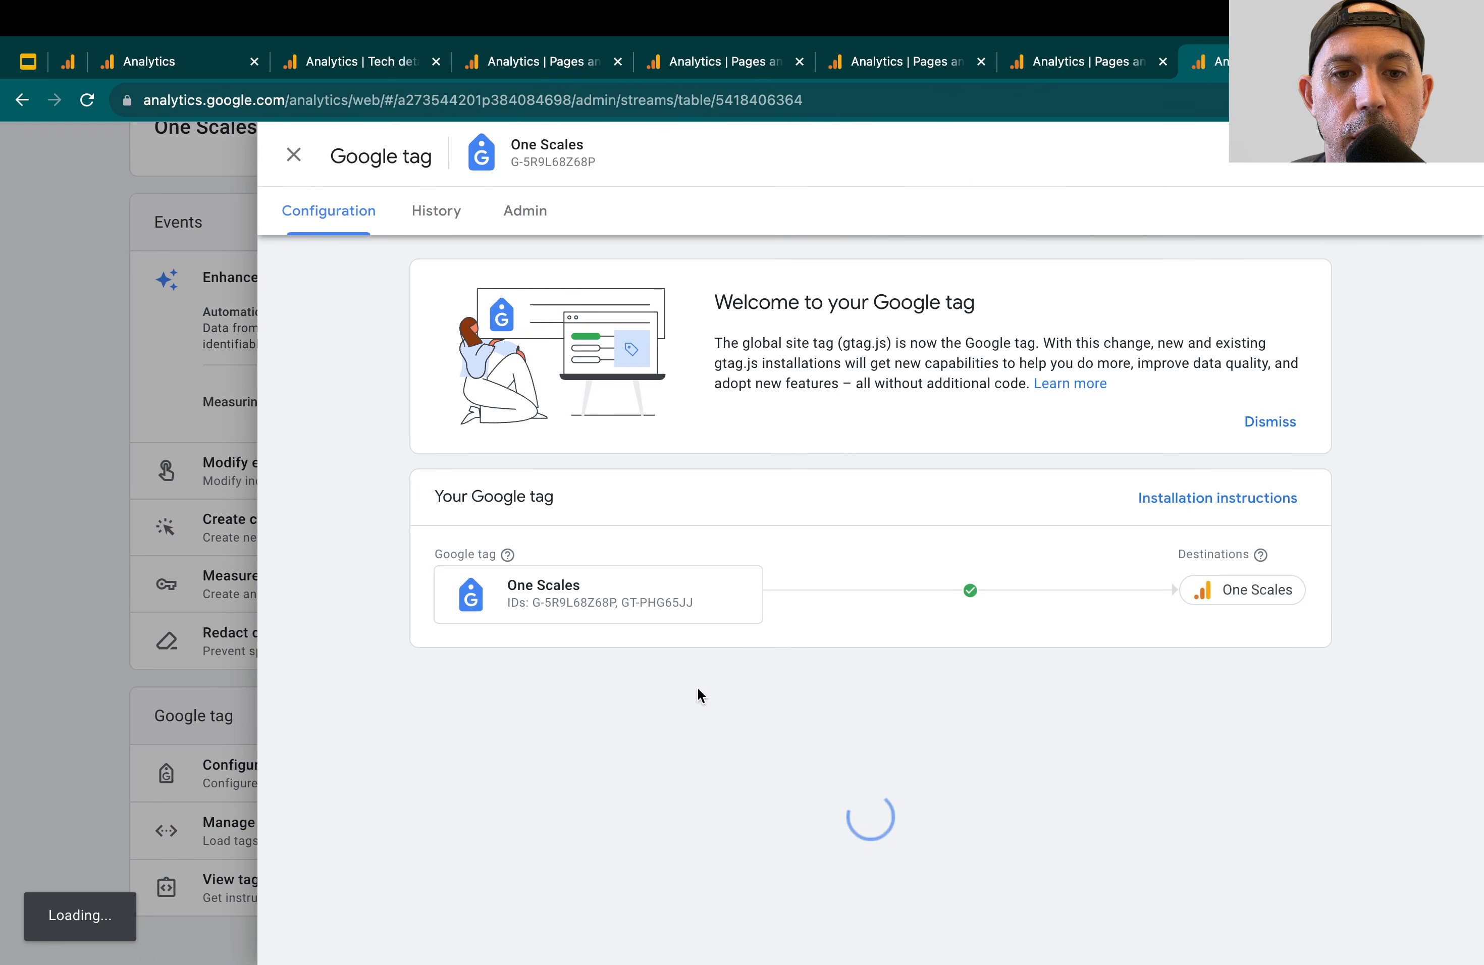
scroll(824, 714, "down", 1)
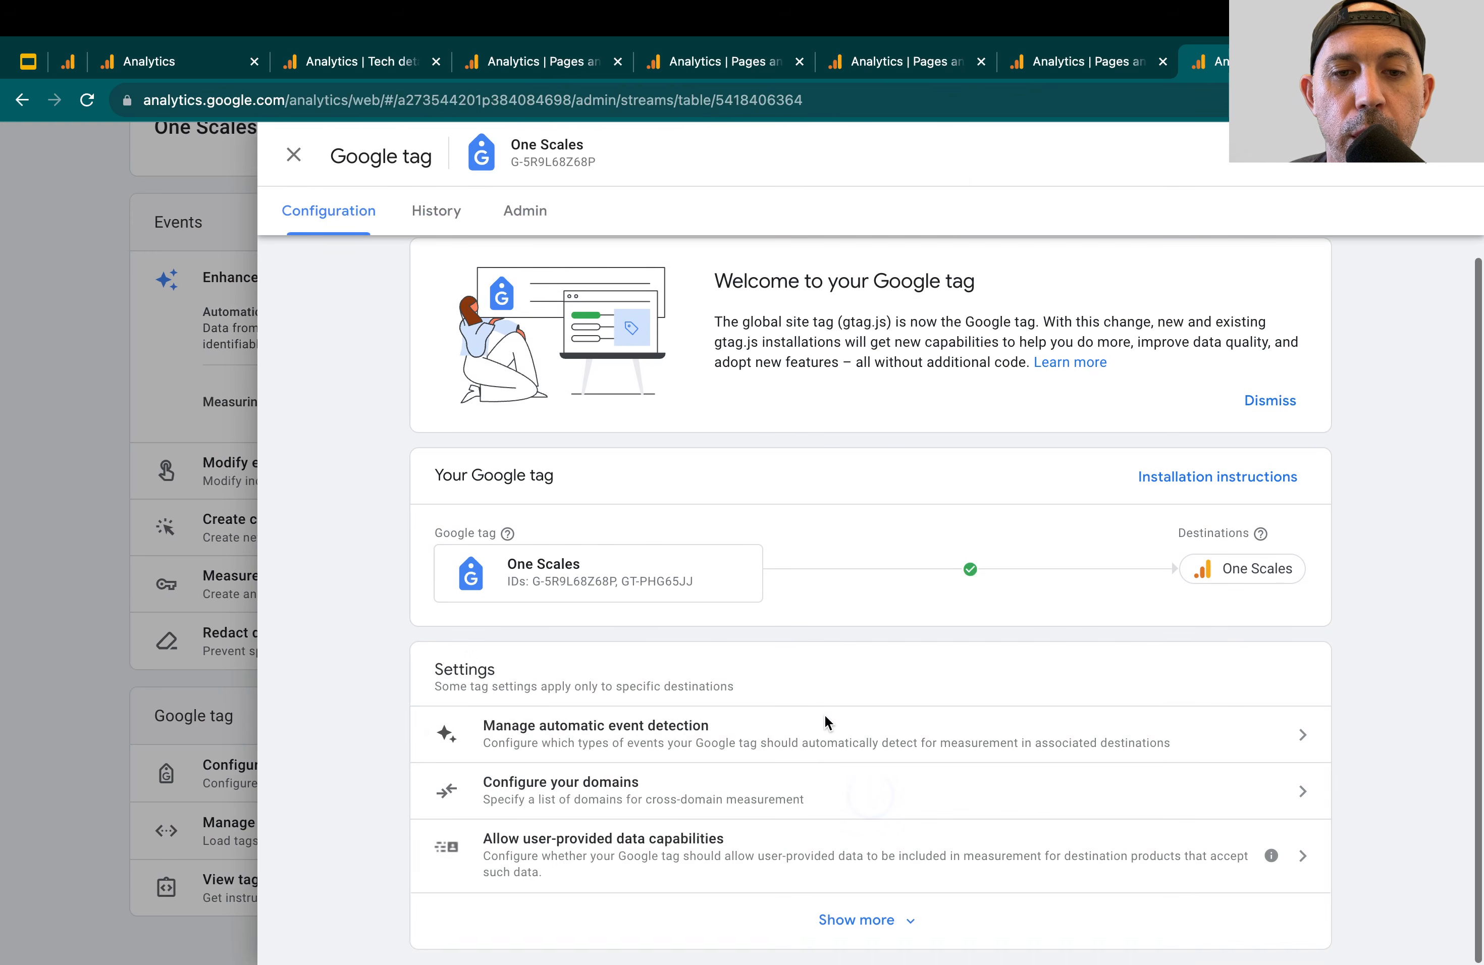
left_click(856, 919)
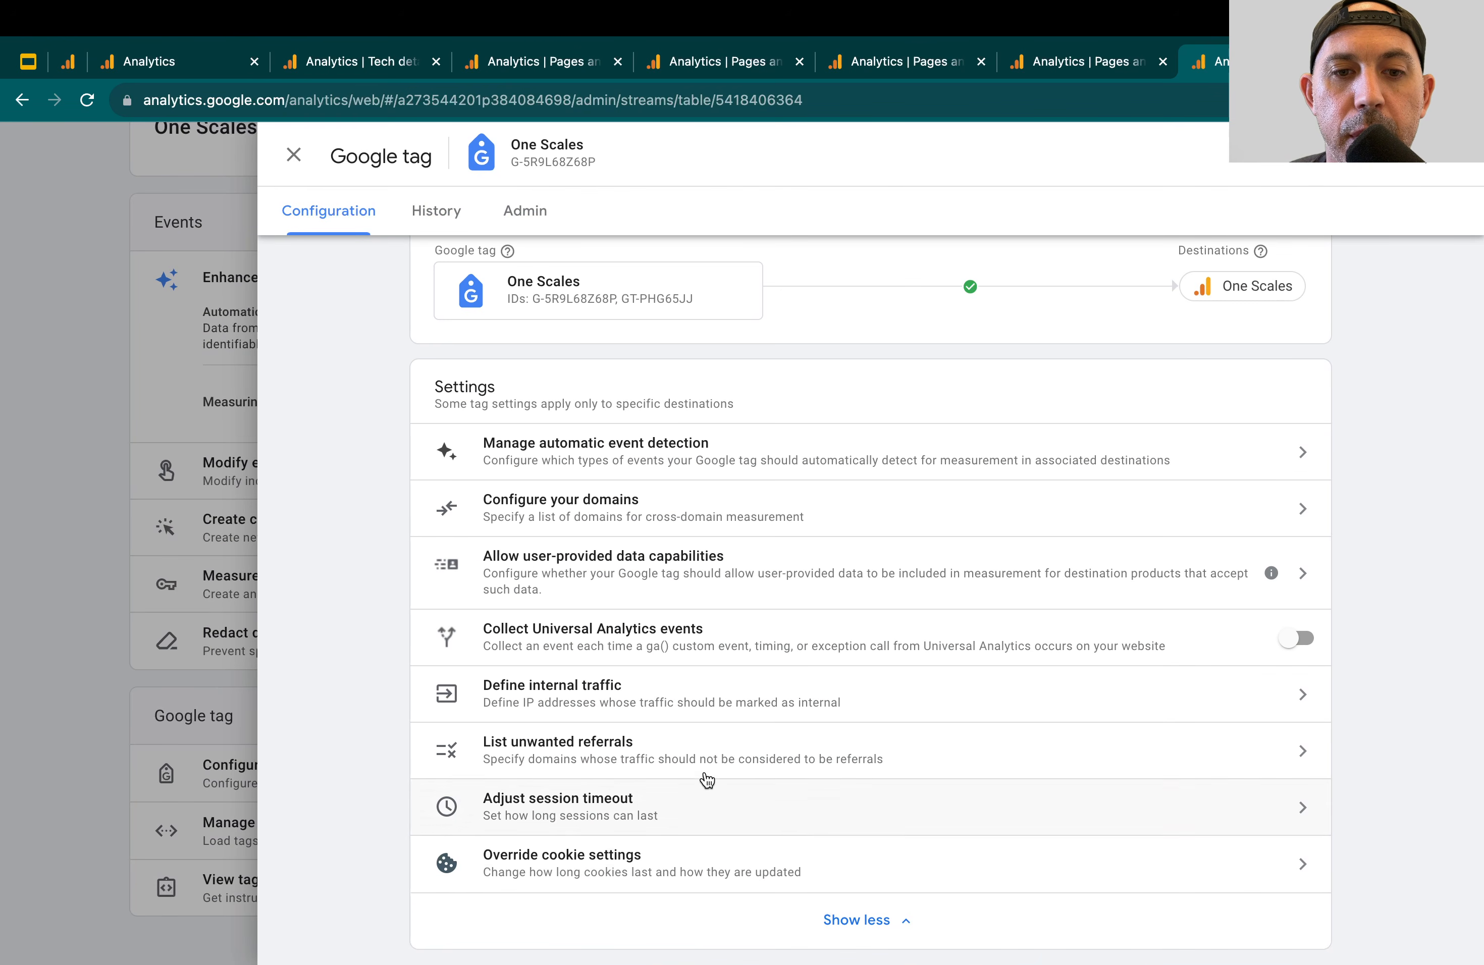
left_click(672, 750)
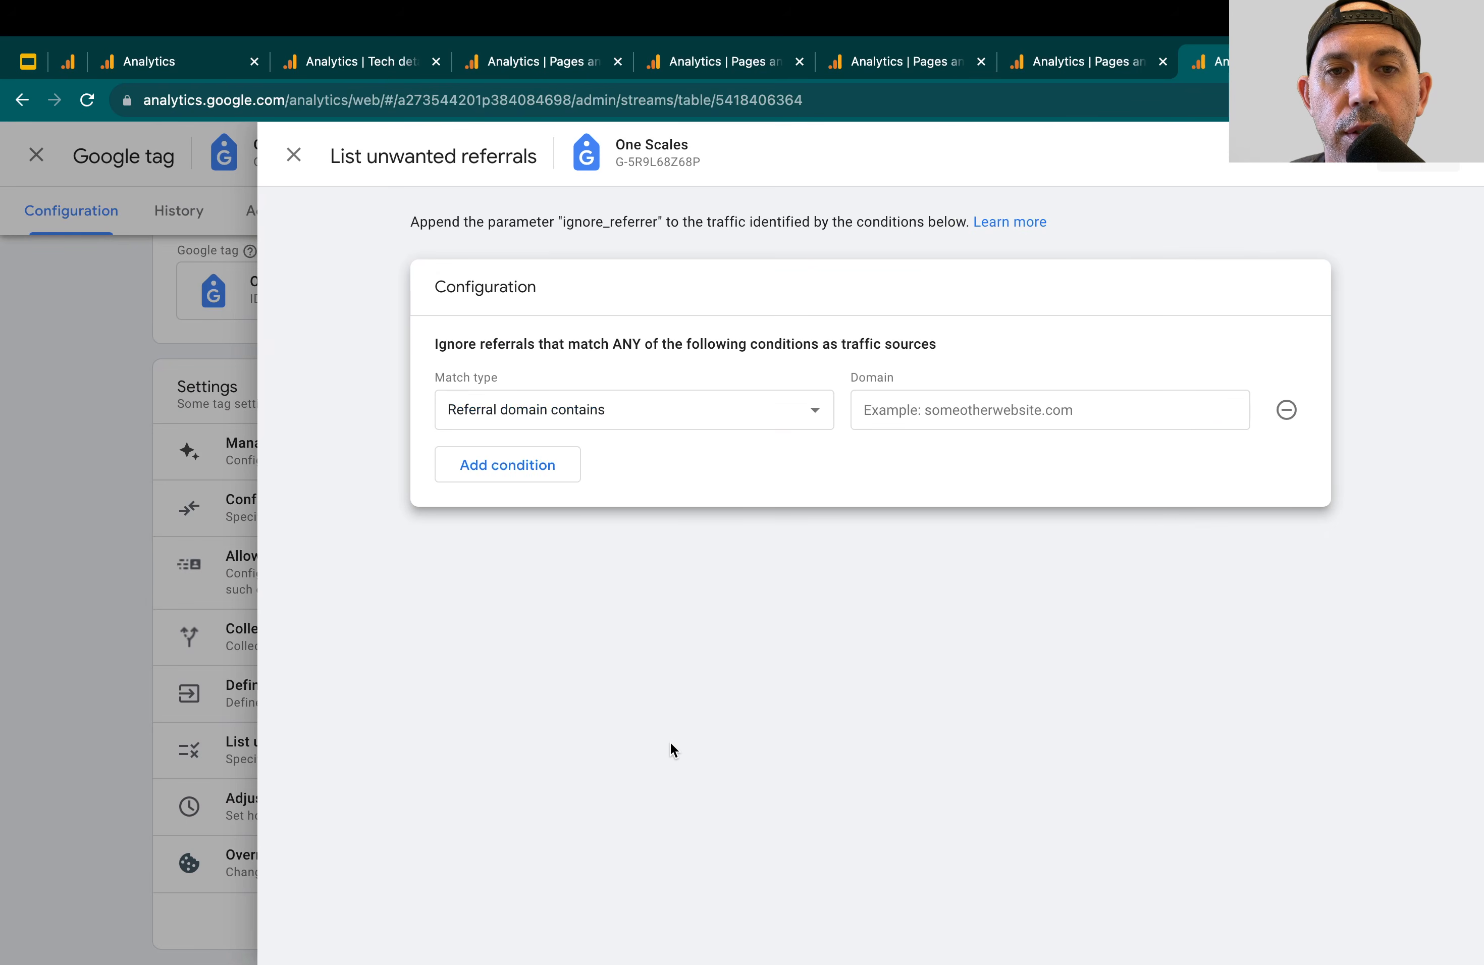
Enter paypal.com as the domain of an unwanted referral condition, discard the unsaved change and leave the Google tag settings
left_click(948, 411)
type("pay")
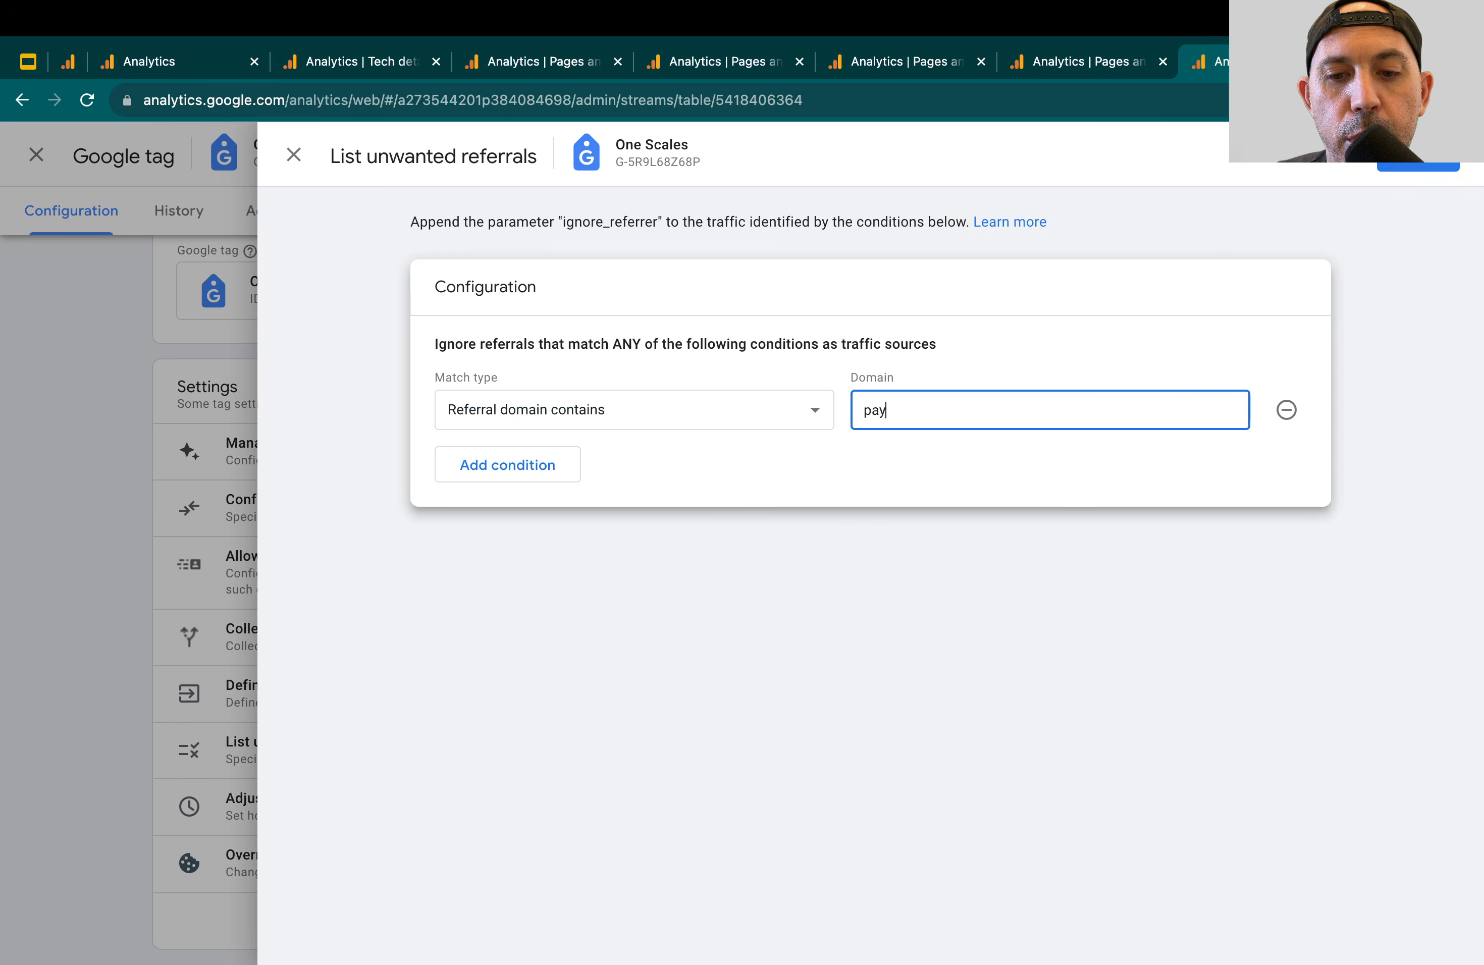
type("pal.com")
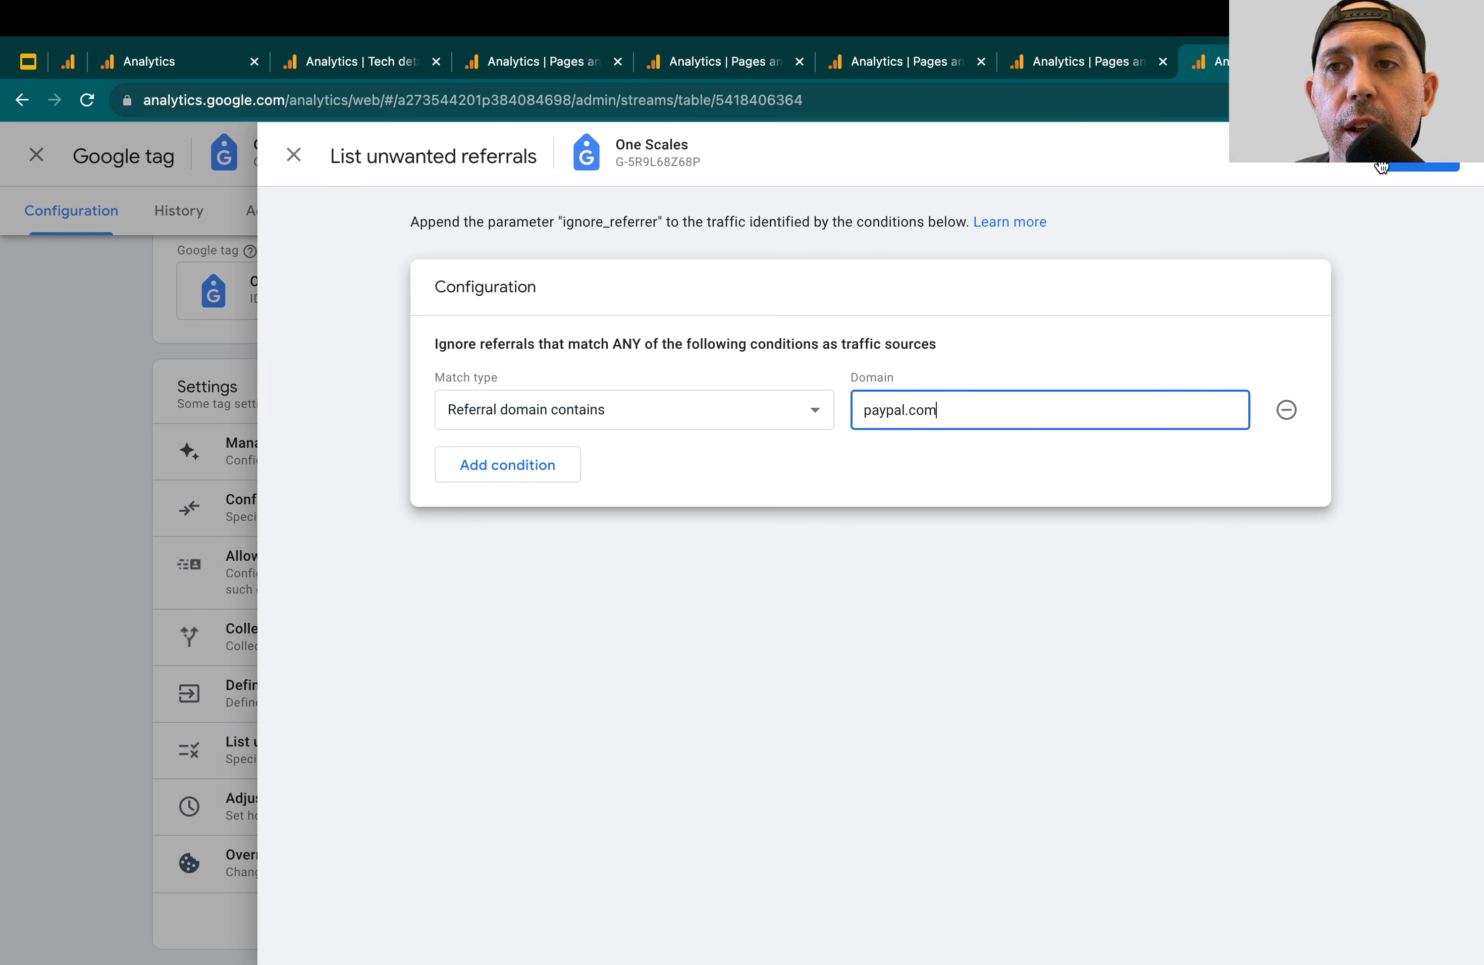
left_click(293, 155)
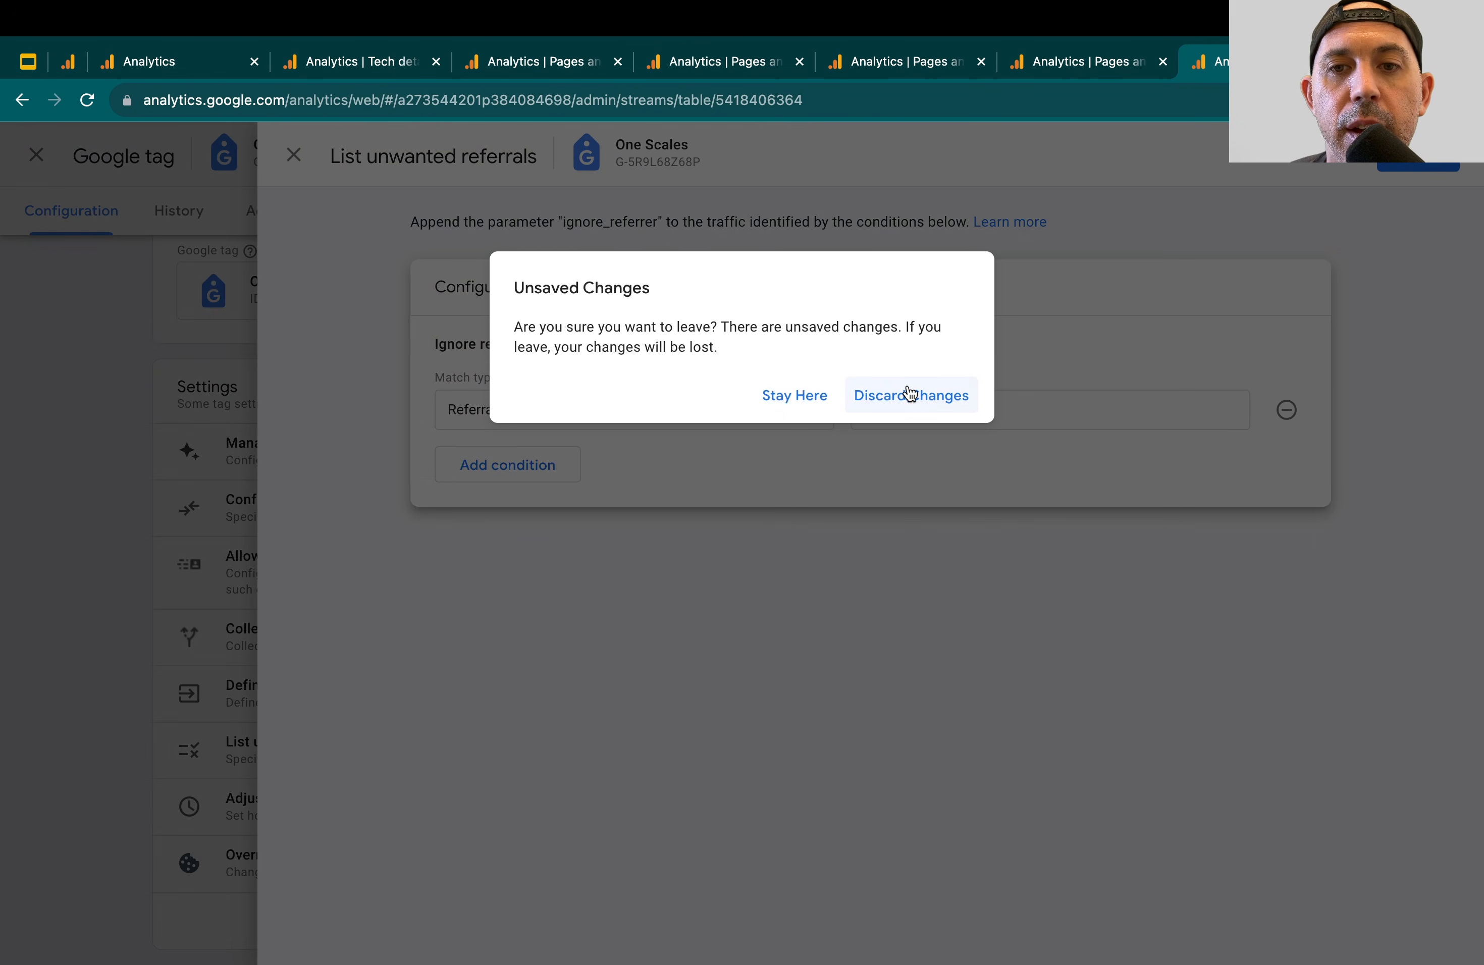
left_click(910, 394)
left_click(293, 155)
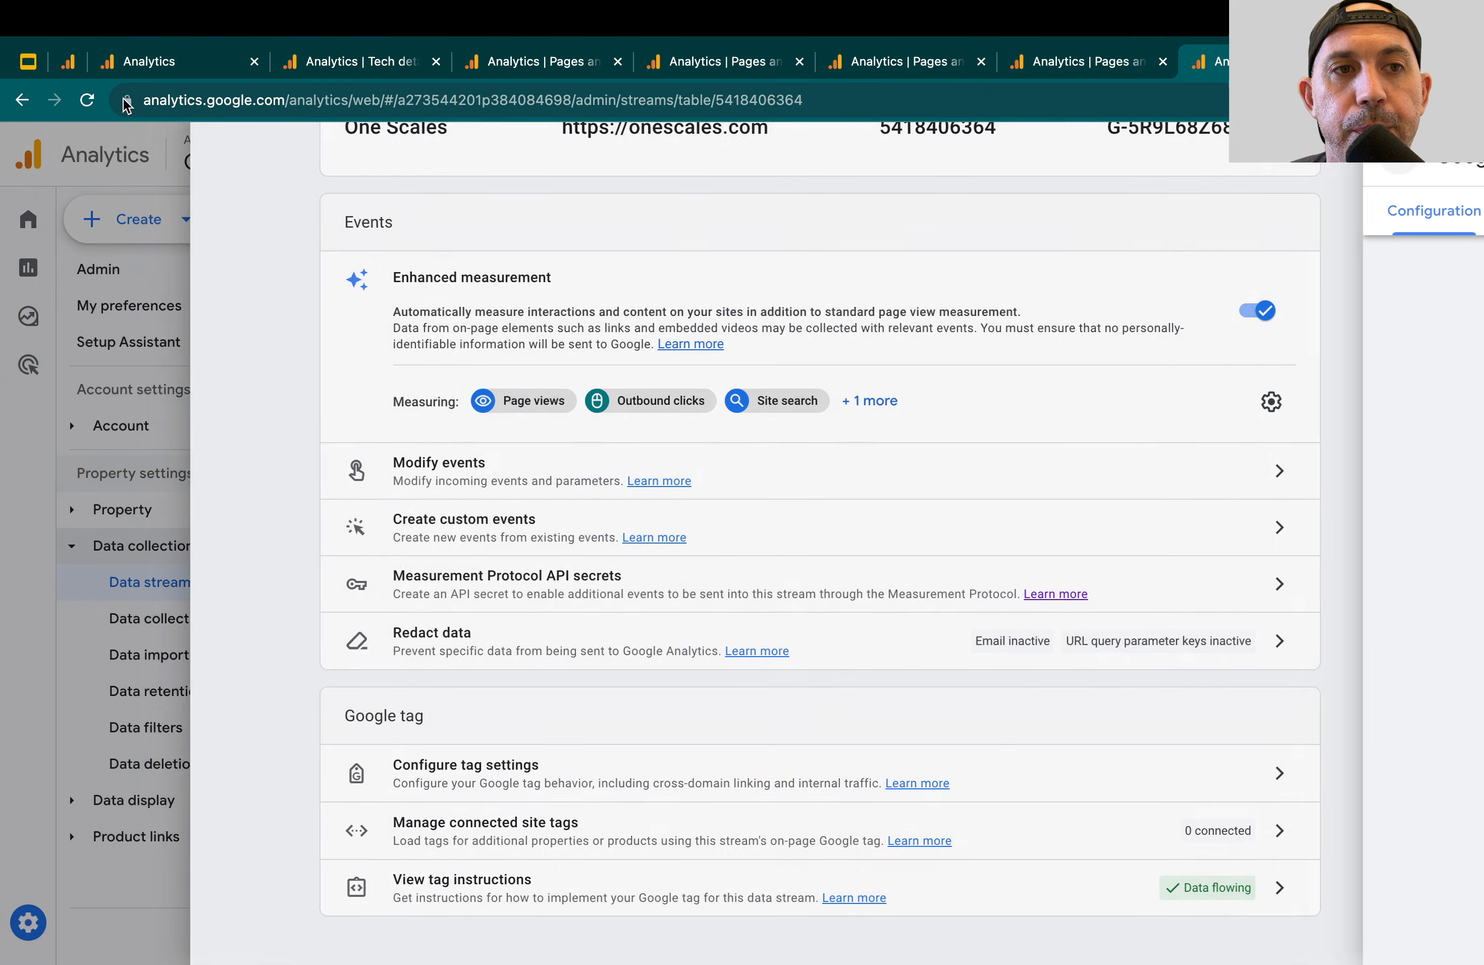
Switch to the Google Slides outline and clear the text selection on the slide
left_click(28, 60)
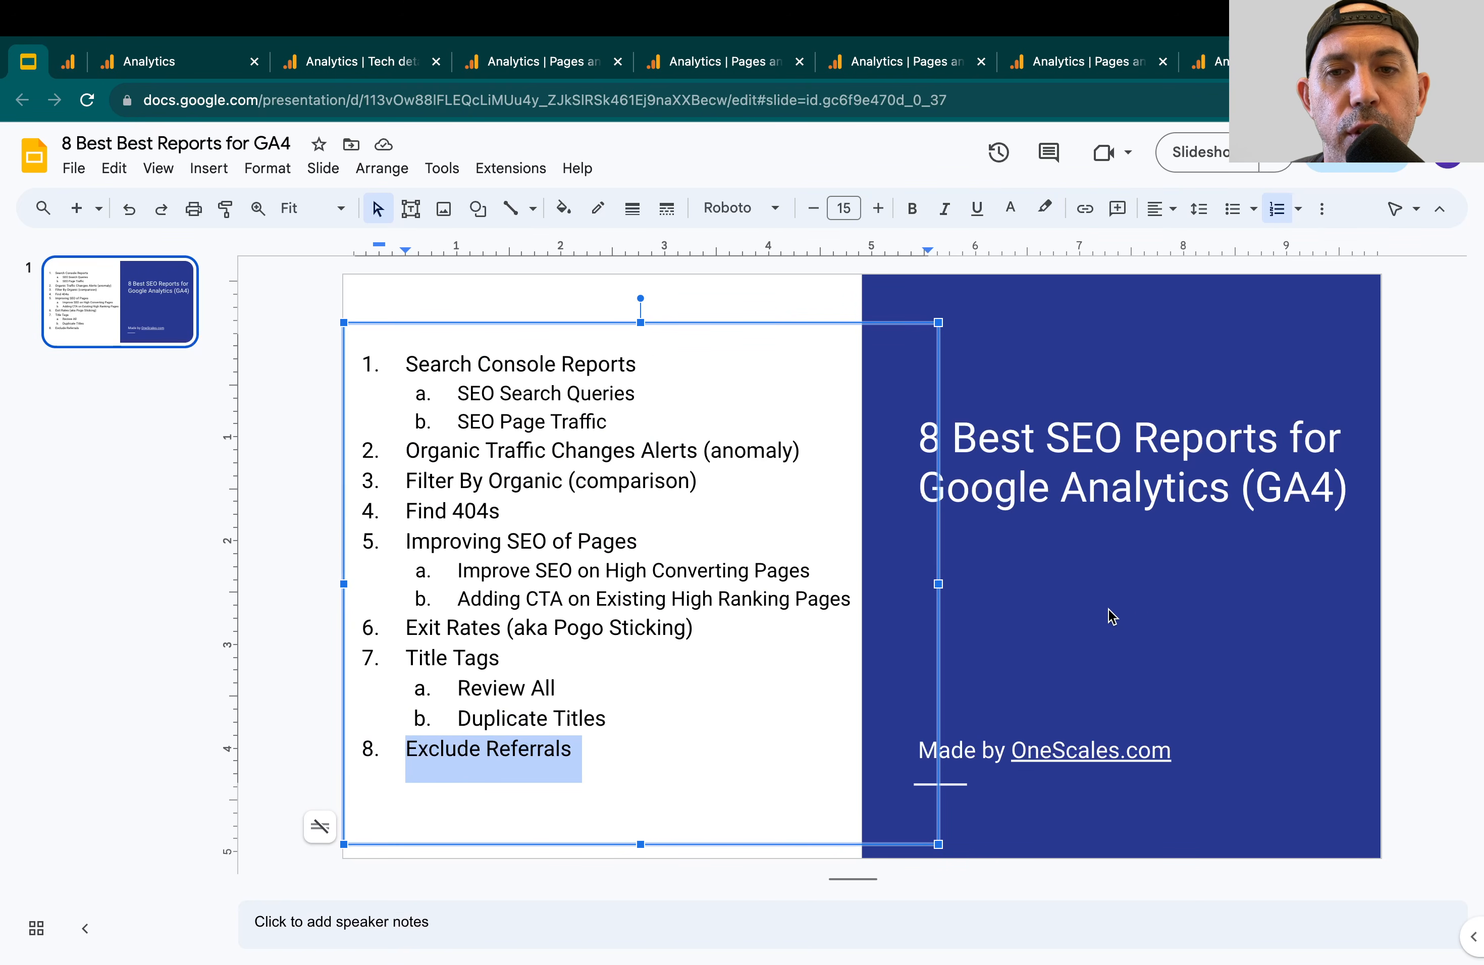
left_click(1149, 623)
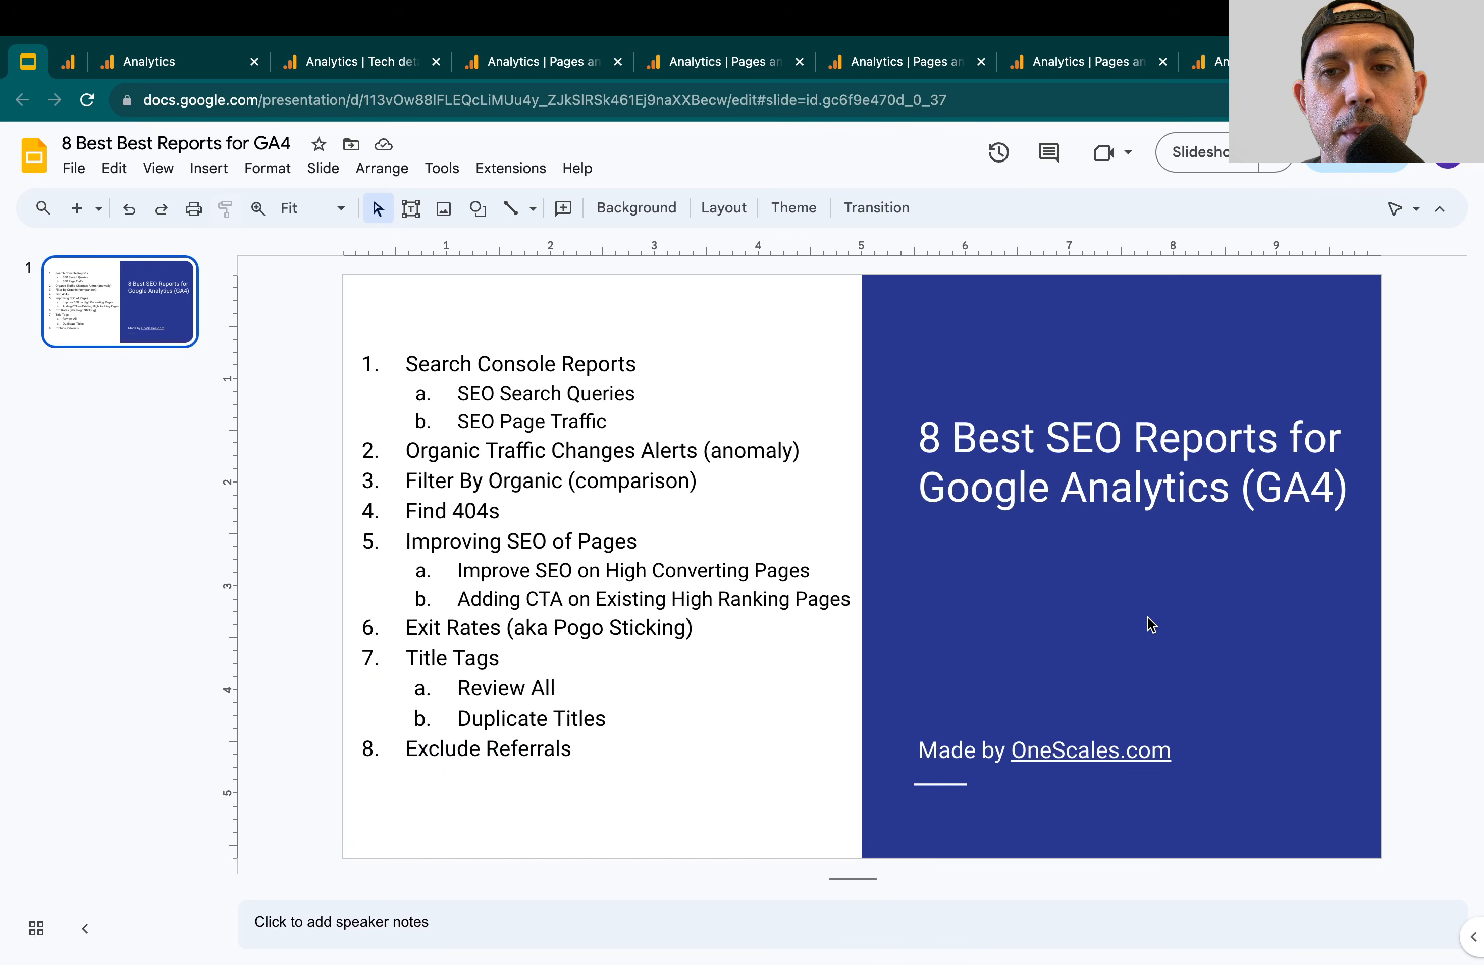